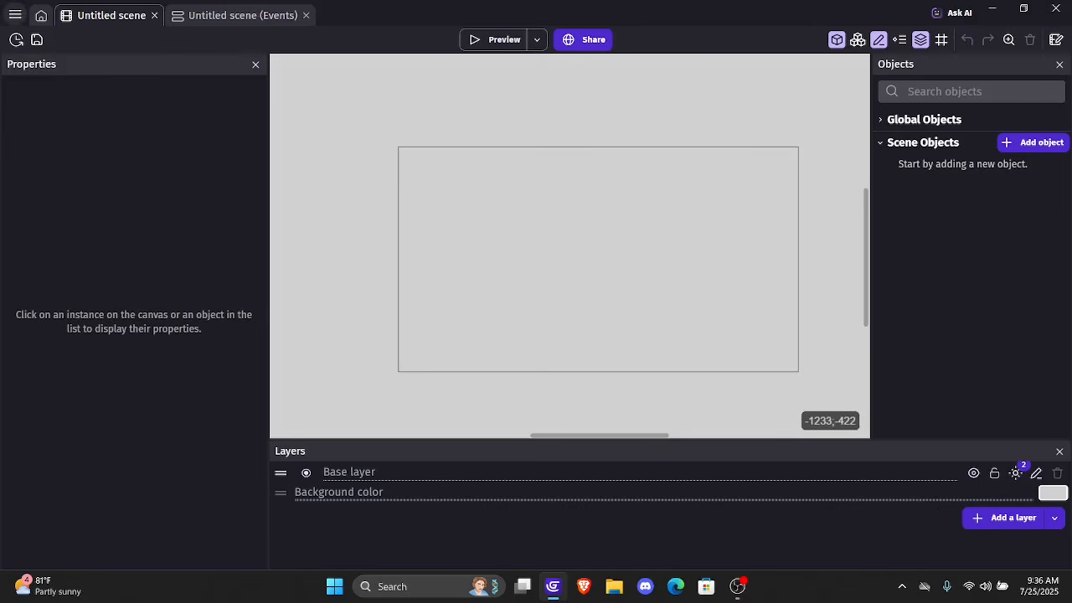
# Search the project's extensions for "Collis" and install the 3D collision community extension
pyautogui.click(15, 14)
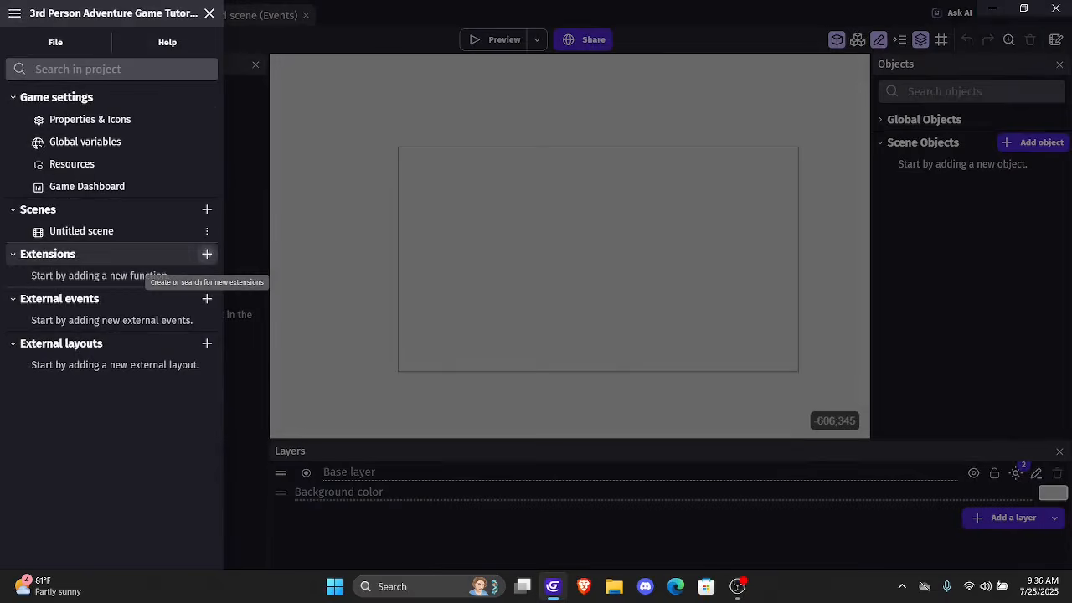
pyautogui.click(207, 253)
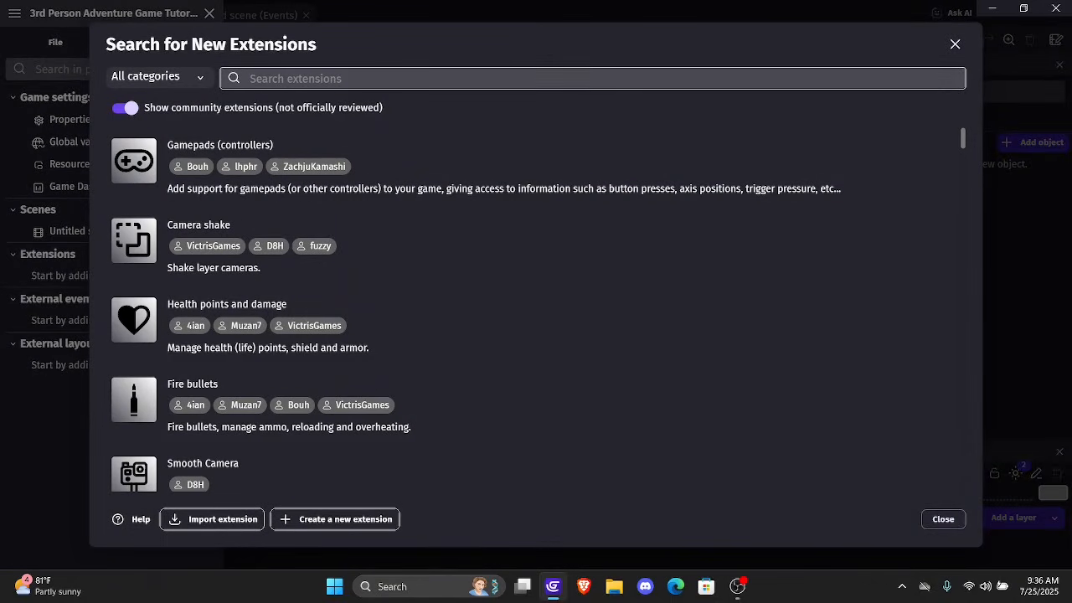
pyautogui.write('Collis')
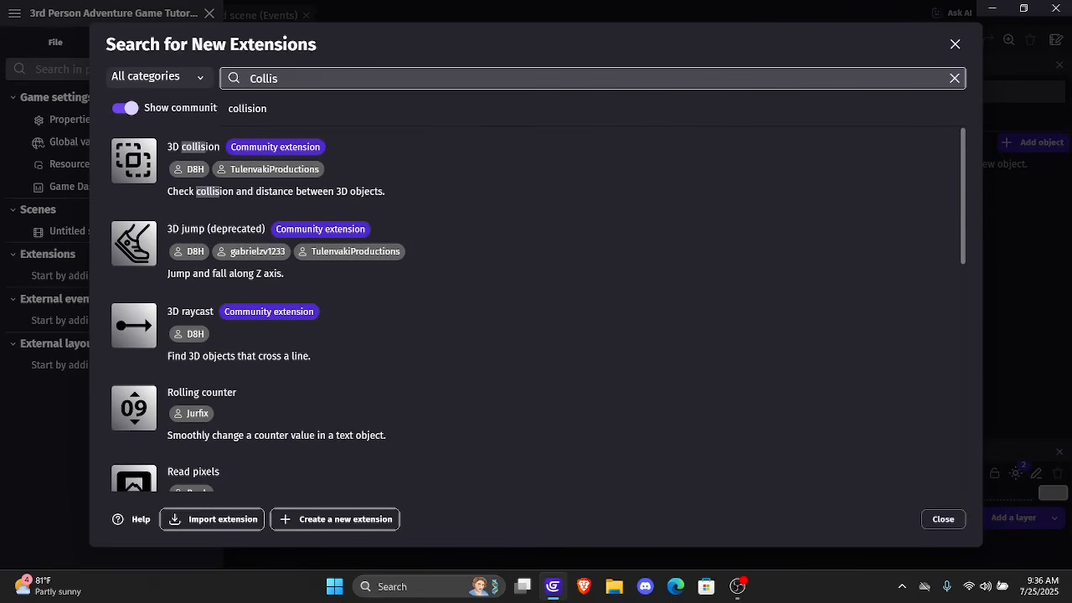
pyautogui.click(276, 170)
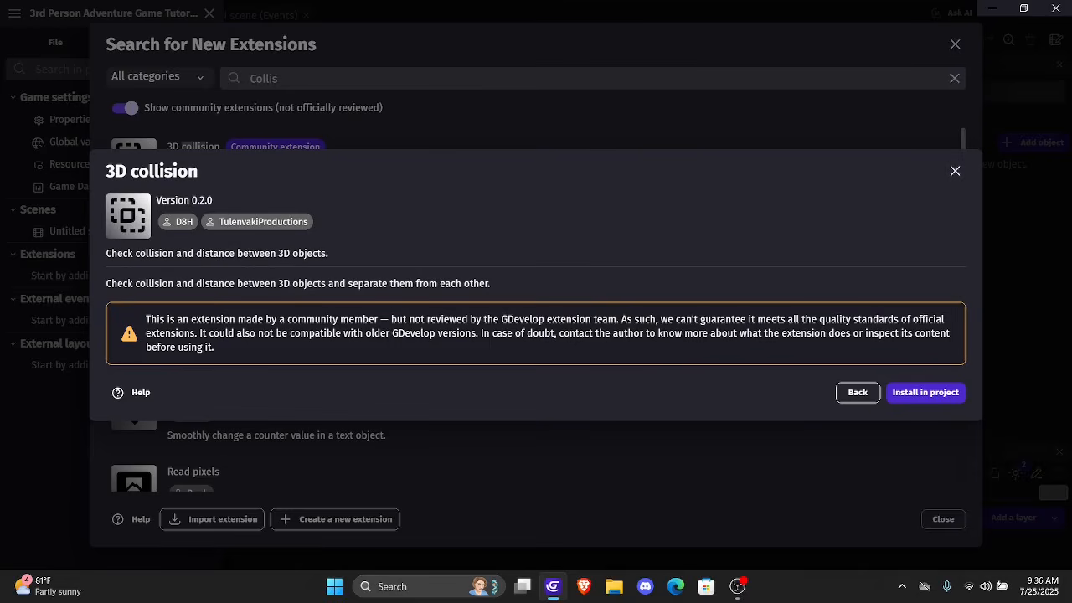
pyautogui.click(926, 392)
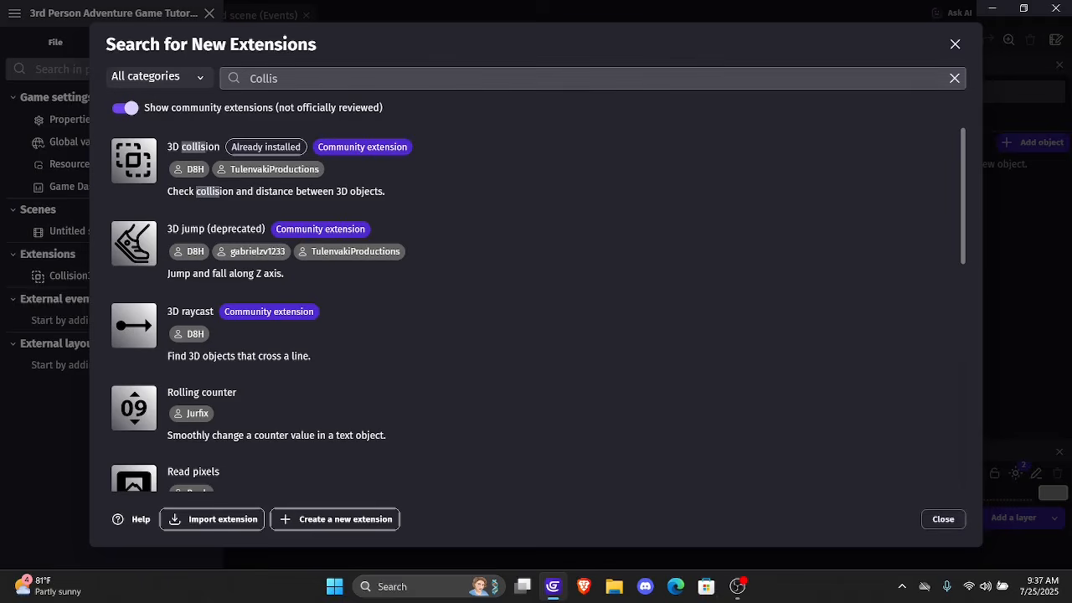
# Search the extensions for "3d", install the Advanced 3D Features community extension, and return to the scene editor
pyautogui.doubleClick(264, 79)
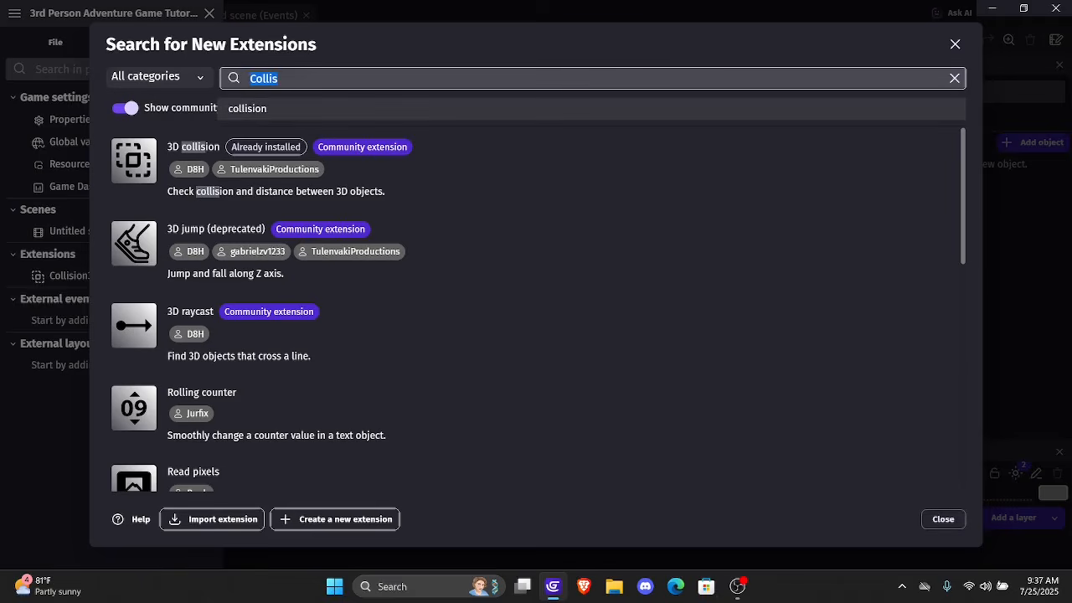
pyautogui.press('BackSpace')
pyautogui.write('added')
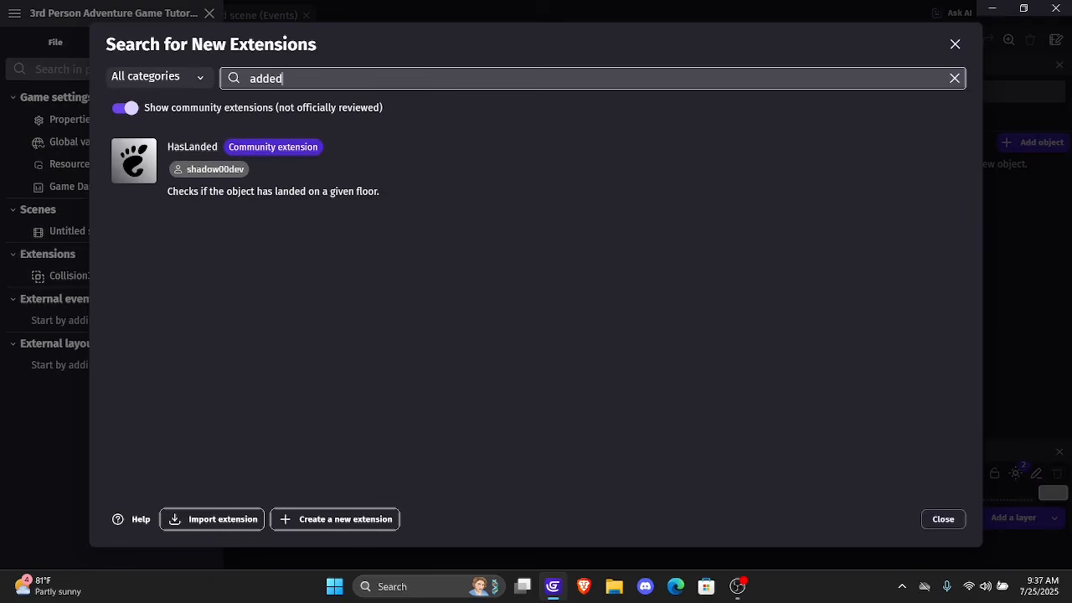
pyautogui.press('BackSpace')
pyautogui.press('BackSpace')
pyautogui.press('BackSpace')
pyautogui.press('BackSpace')
pyautogui.press('BackSpace')
pyautogui.write('3d')
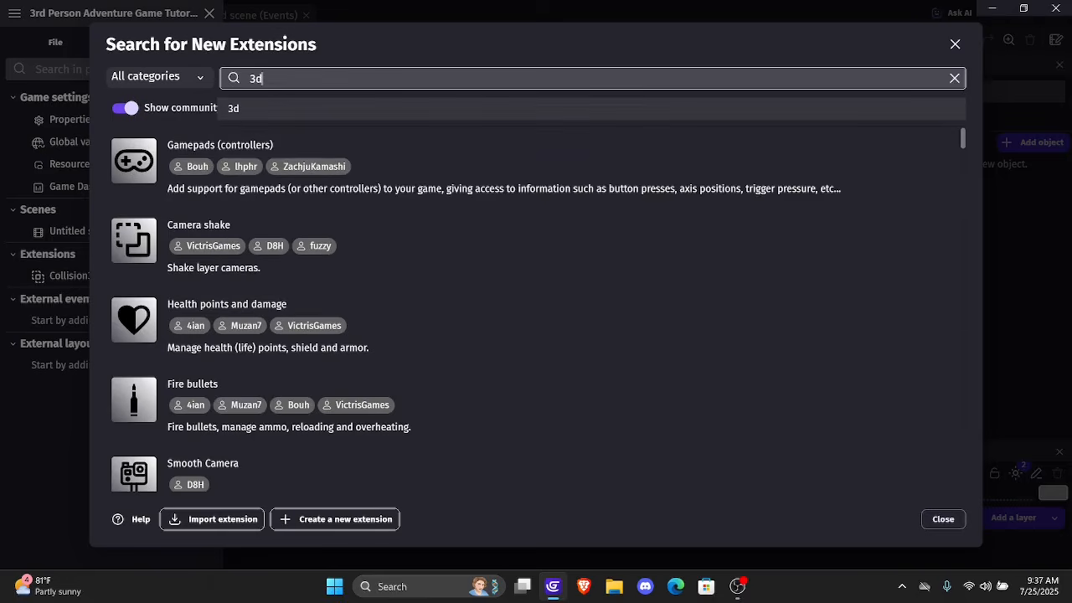
pyautogui.scroll(-8, 538, 309)
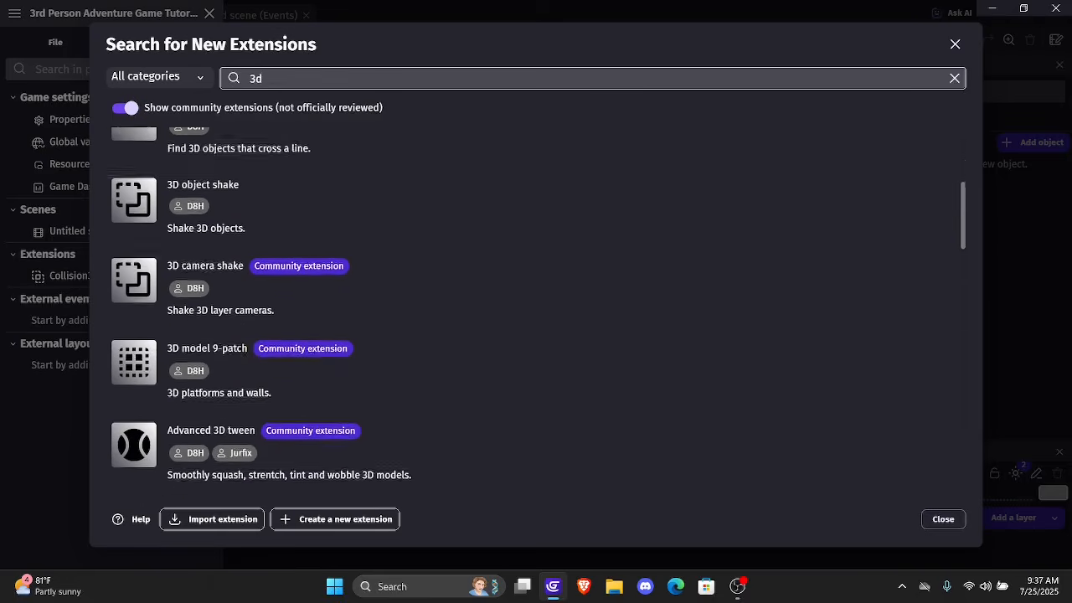
pyautogui.scroll(-3, 538, 309)
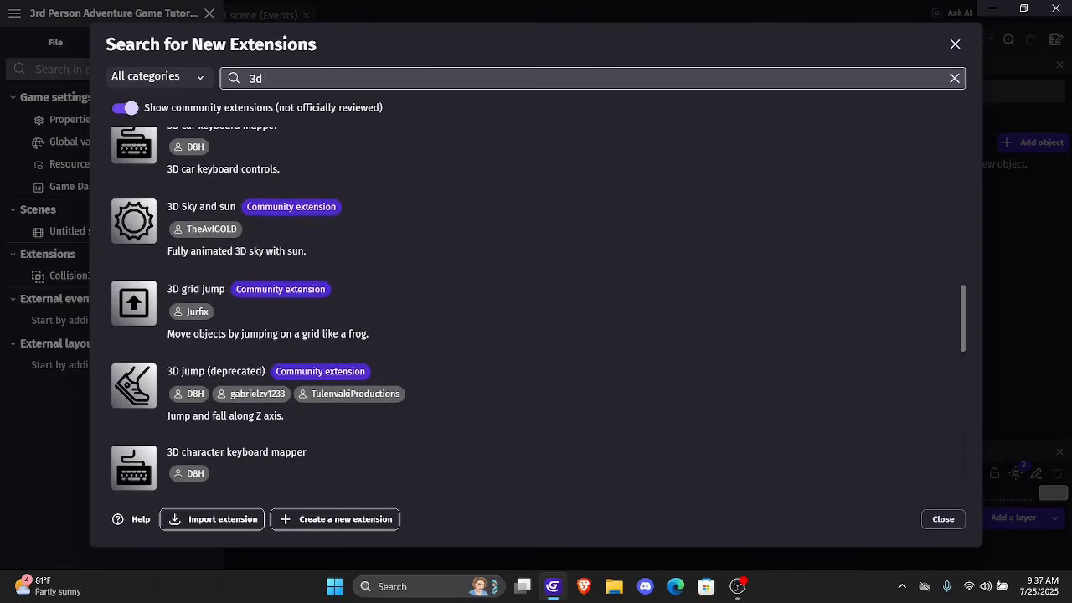
pyautogui.scroll(1, 538, 309)
pyautogui.scroll(-2, 539, 309)
pyautogui.scroll(-3, 539, 309)
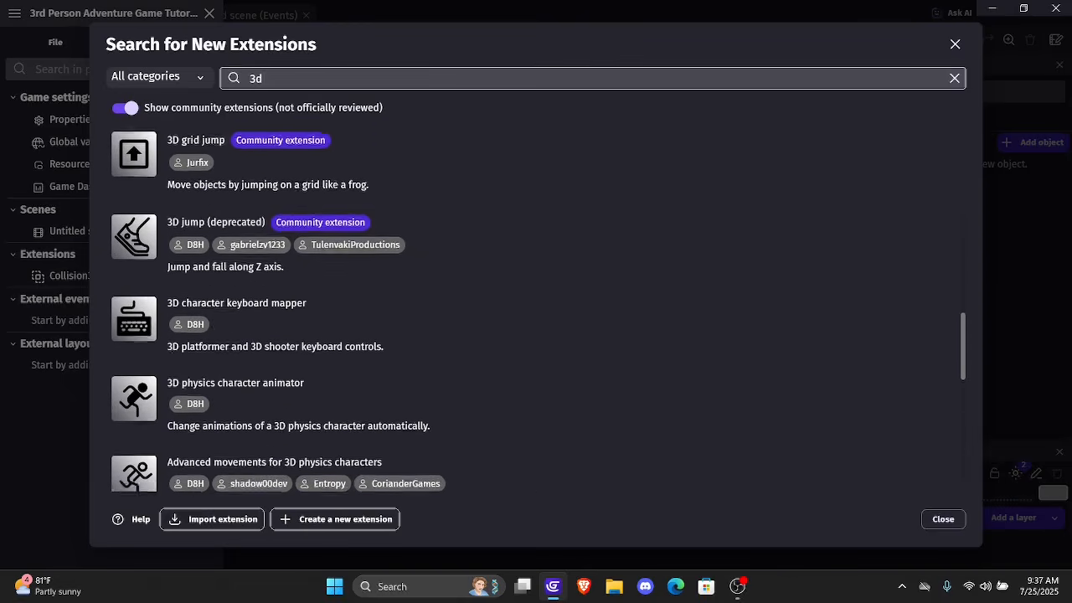
pyautogui.scroll(-1, 539, 309)
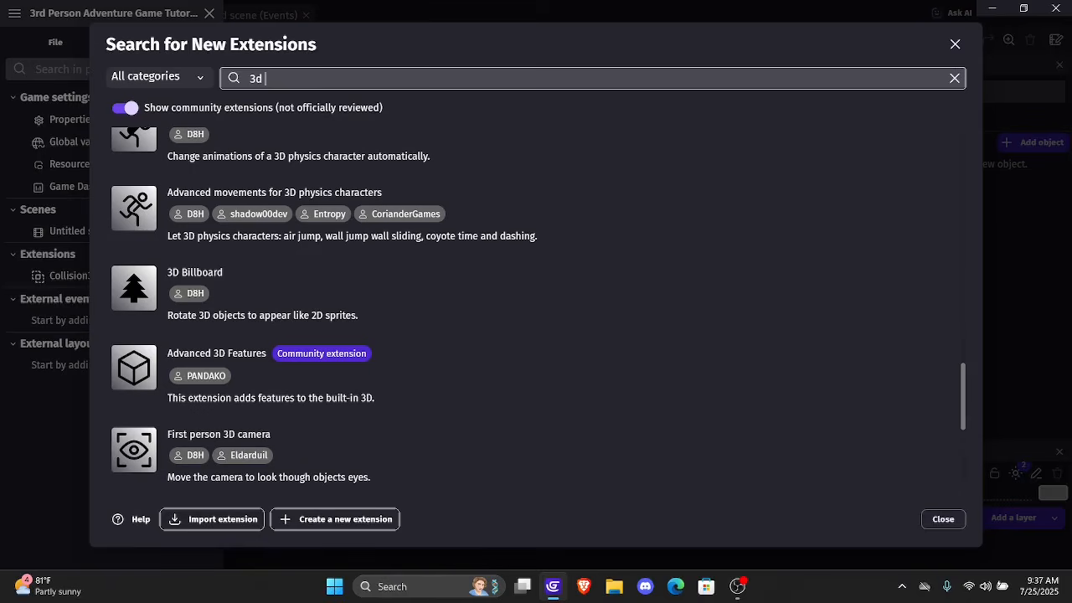
pyautogui.click(541, 366)
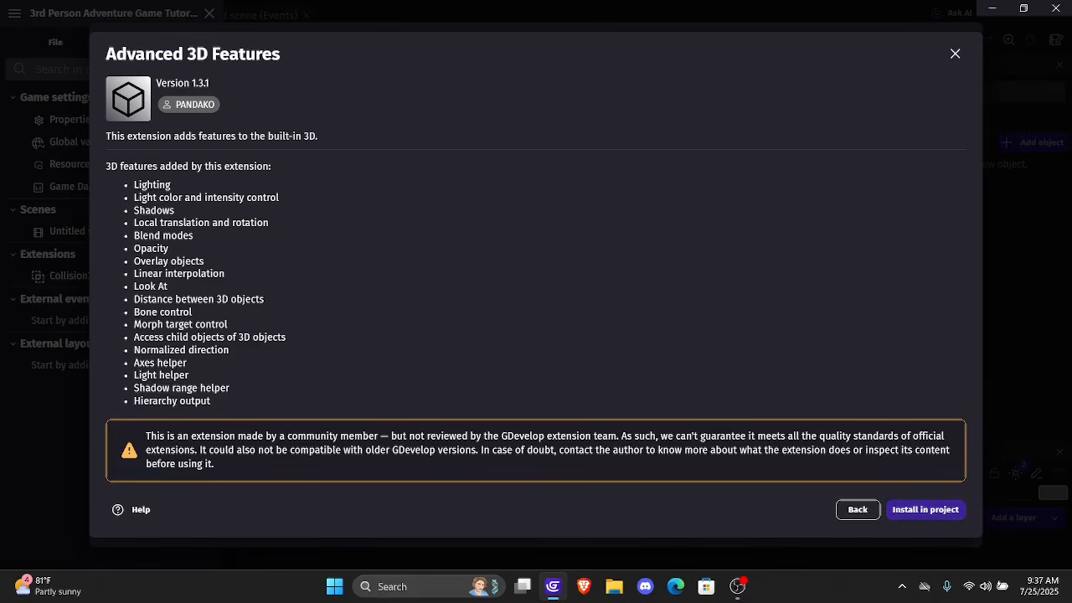
pyautogui.click(926, 510)
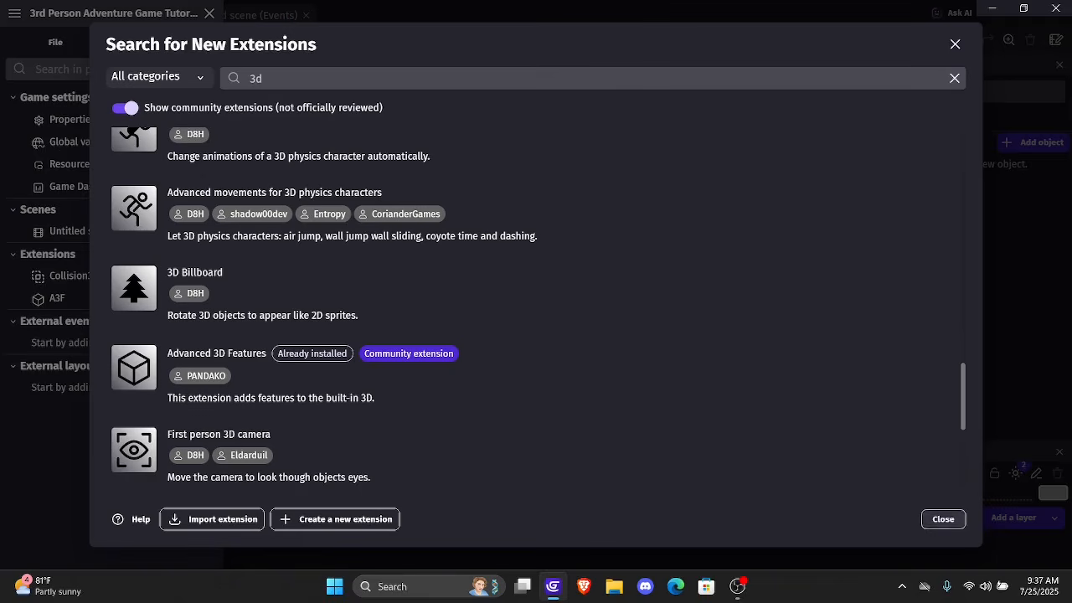
pyautogui.click(942, 520)
pyautogui.click(718, 328)
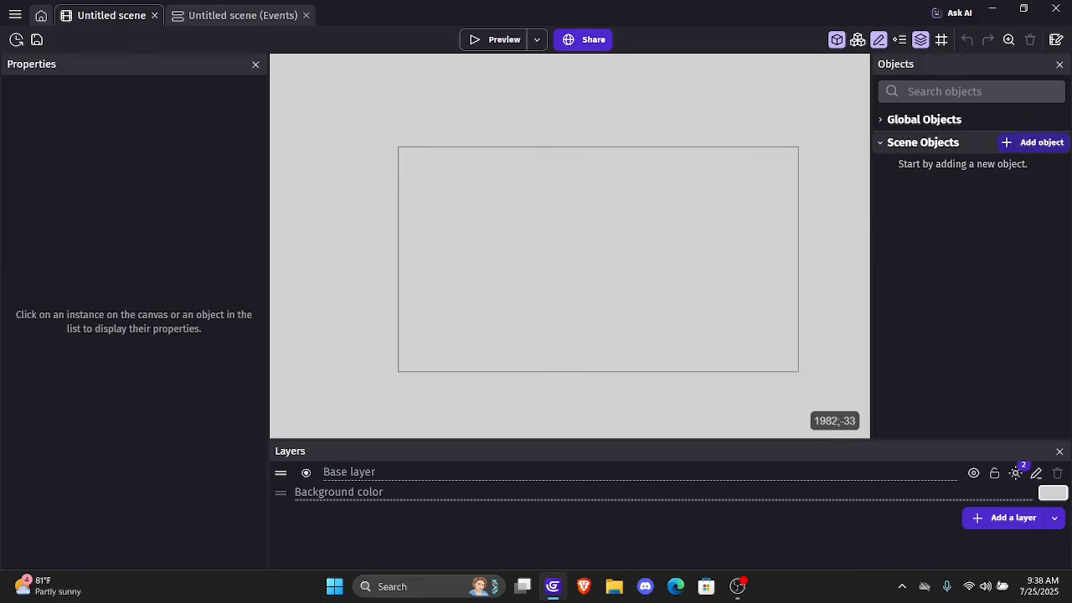
# Add a new 3D Box object to the scene and name it Ground
pyautogui.click(1033, 143)
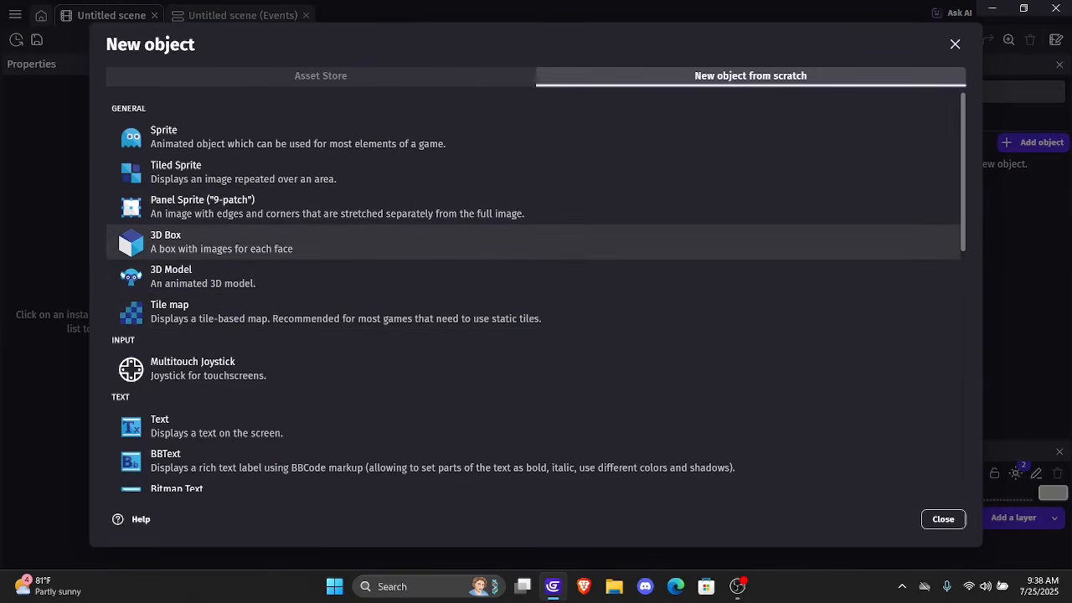
pyautogui.click(533, 242)
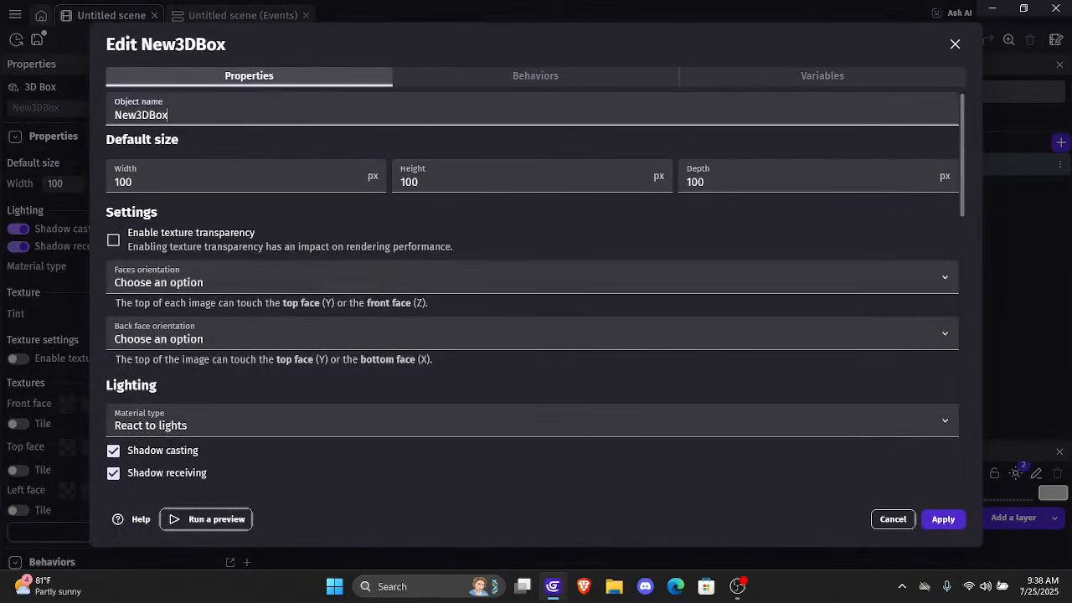
pyautogui.hotkey('ctrl', 'a')
pyautogui.press('BackSpace')
pyautogui.write('Ground')
# Enable Ground's back face and create a solid black front face texture with Piskel's paint bucket, saved as New3DBox_Front
pyautogui.scroll(-5, 535, 291)
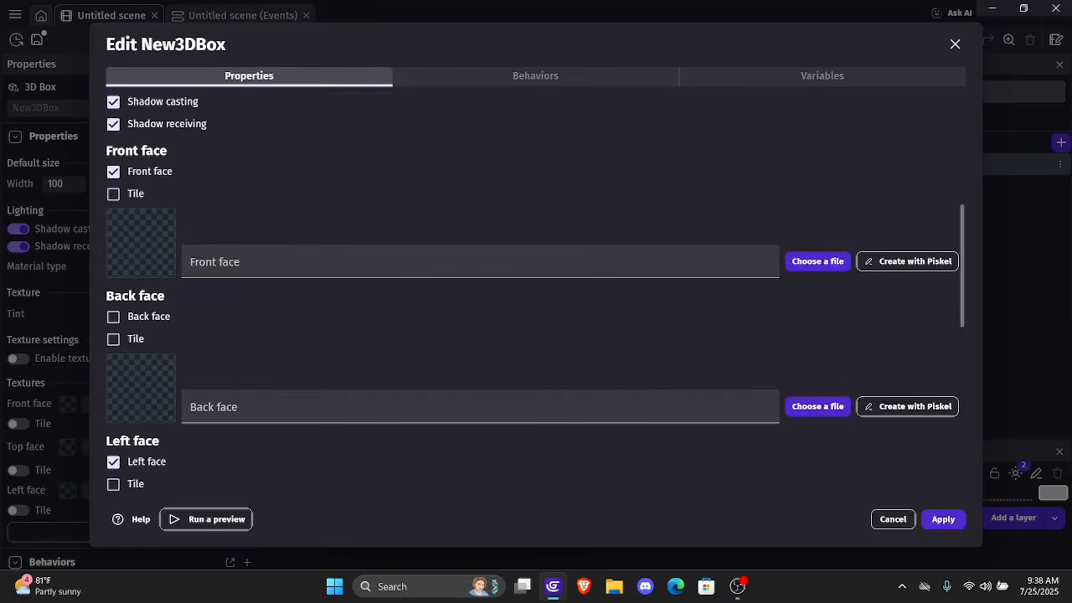
pyautogui.scroll(-2, 536, 291)
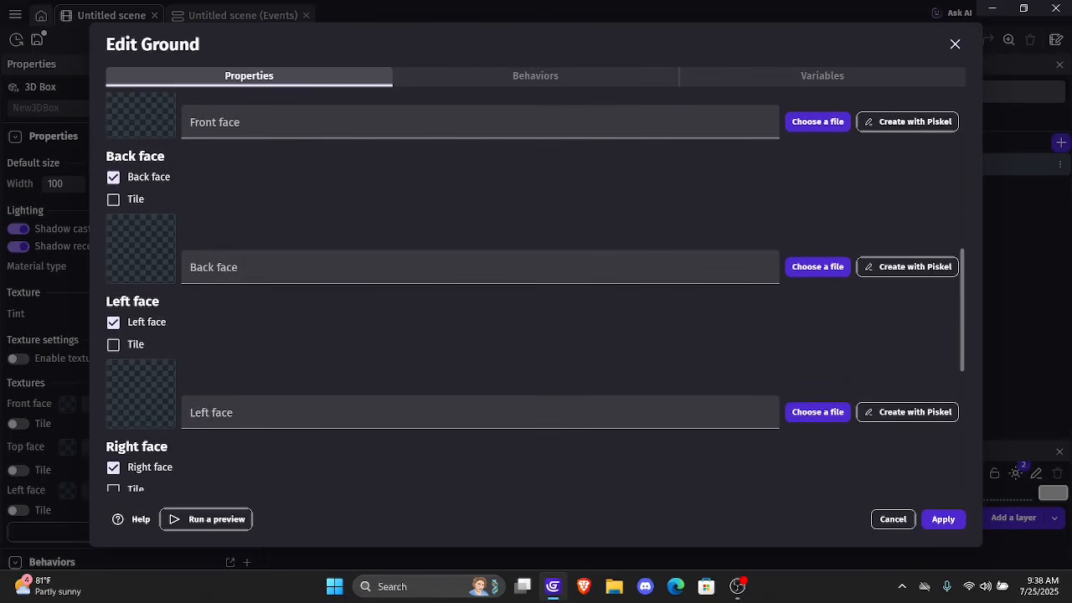
pyautogui.scroll(2, 535, 291)
pyautogui.scroll(-5, 535, 291)
pyautogui.scroll(5, 535, 290)
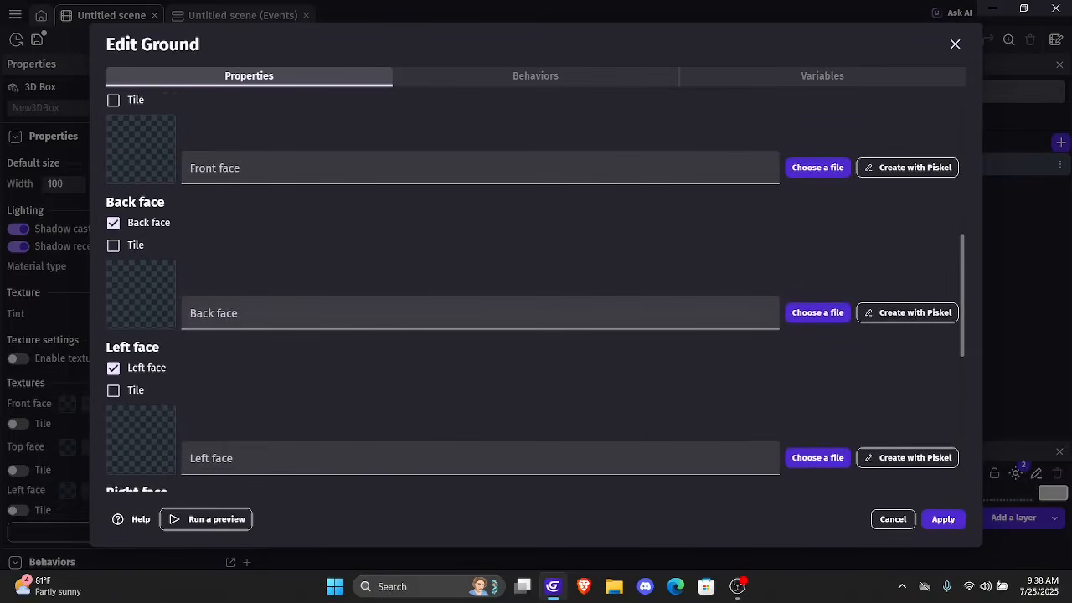
pyautogui.click(908, 238)
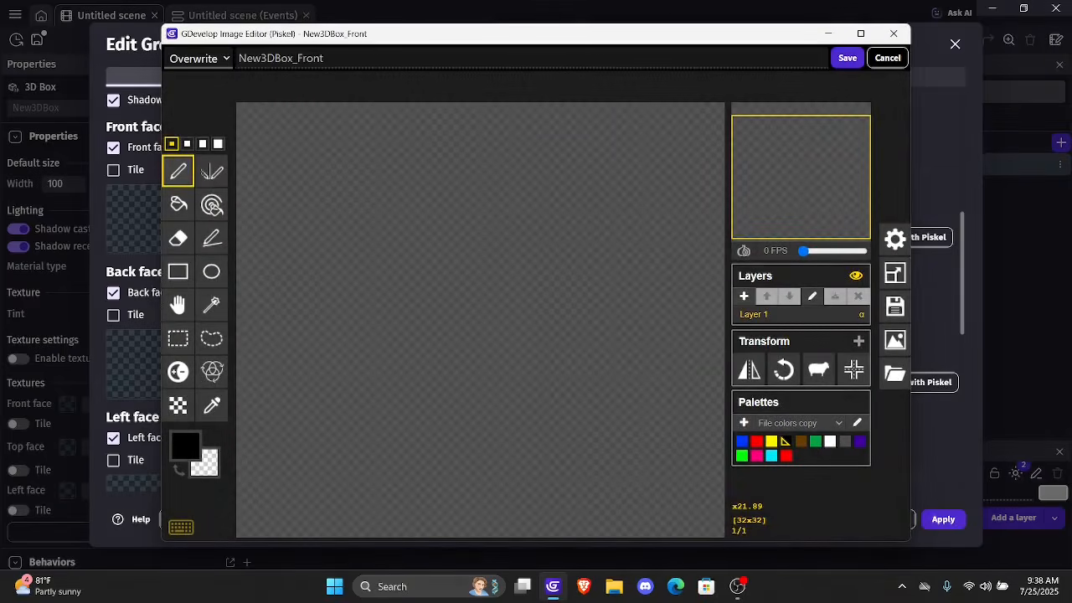
pyautogui.click(178, 204)
pyautogui.click(532, 232)
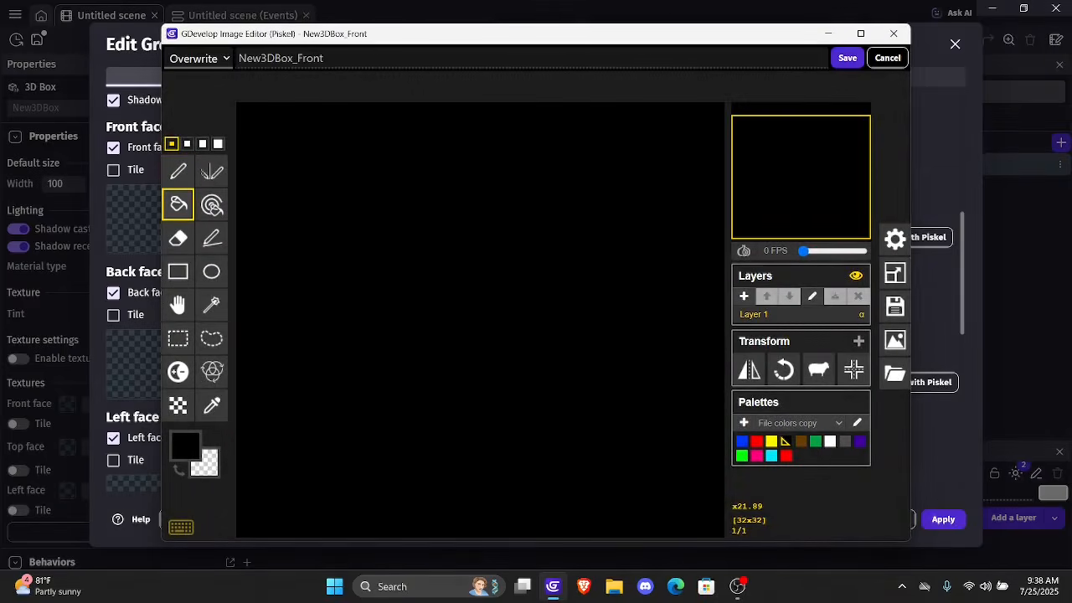
pyautogui.click(847, 58)
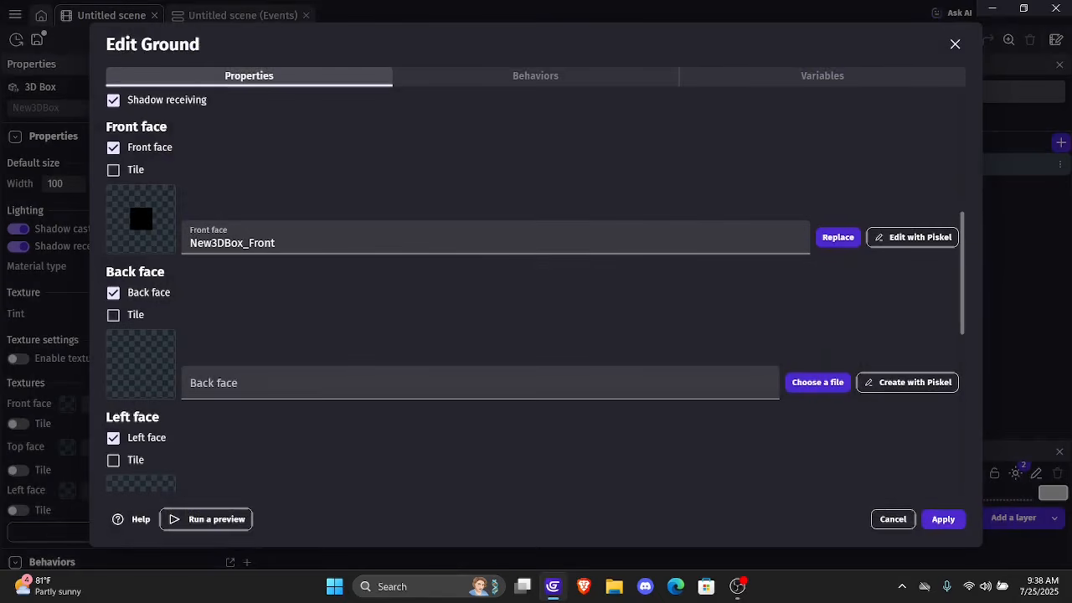
# Assign the project resource New3DBox_Front to the Ground box's back face
pyautogui.click(480, 383)
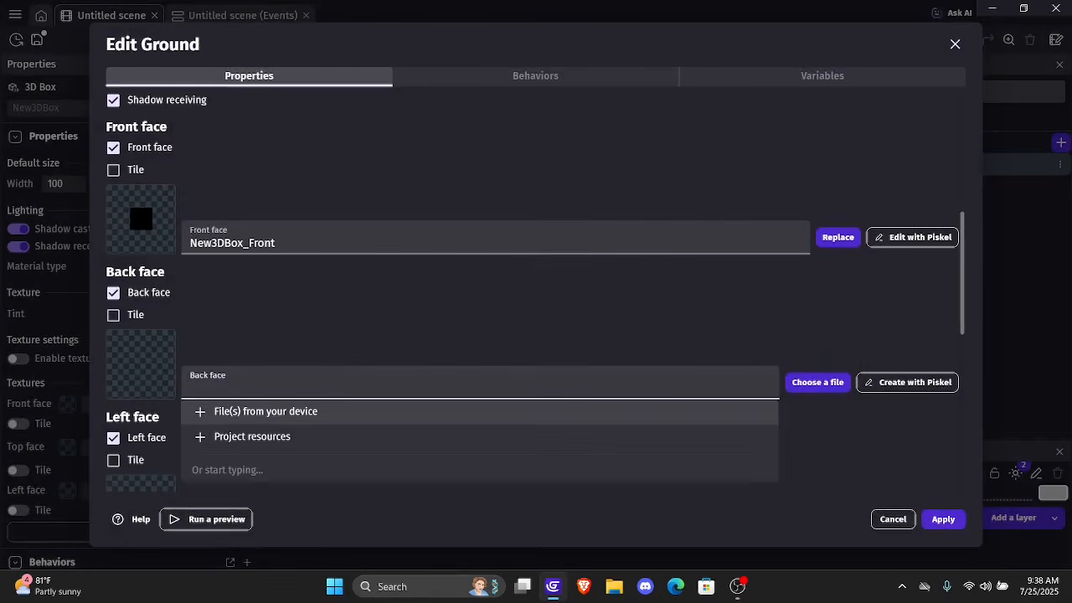
pyautogui.click(335, 411)
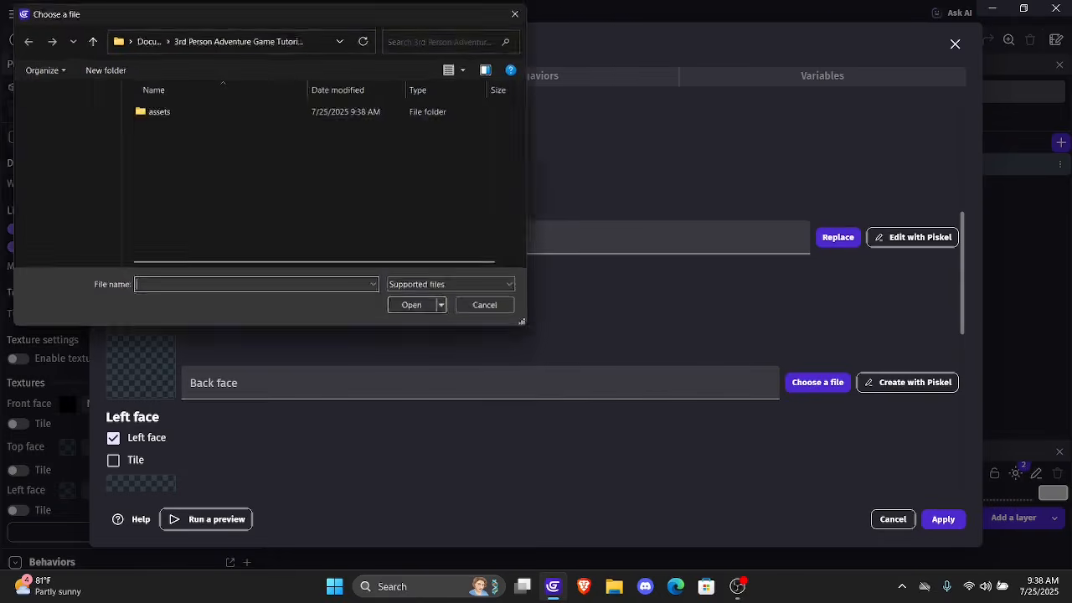
pyautogui.click(515, 14)
pyautogui.click(335, 436)
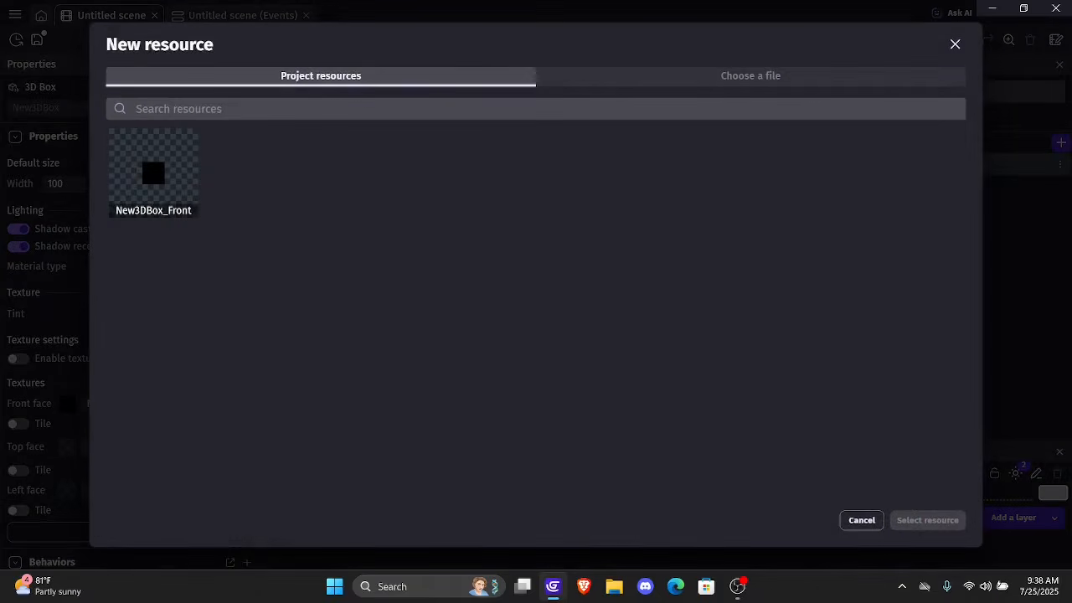
pyautogui.click(178, 178)
pyautogui.click(928, 521)
# Assign the project resource New3DBox_Front to the Ground box's left face
pyautogui.scroll(-2, 536, 294)
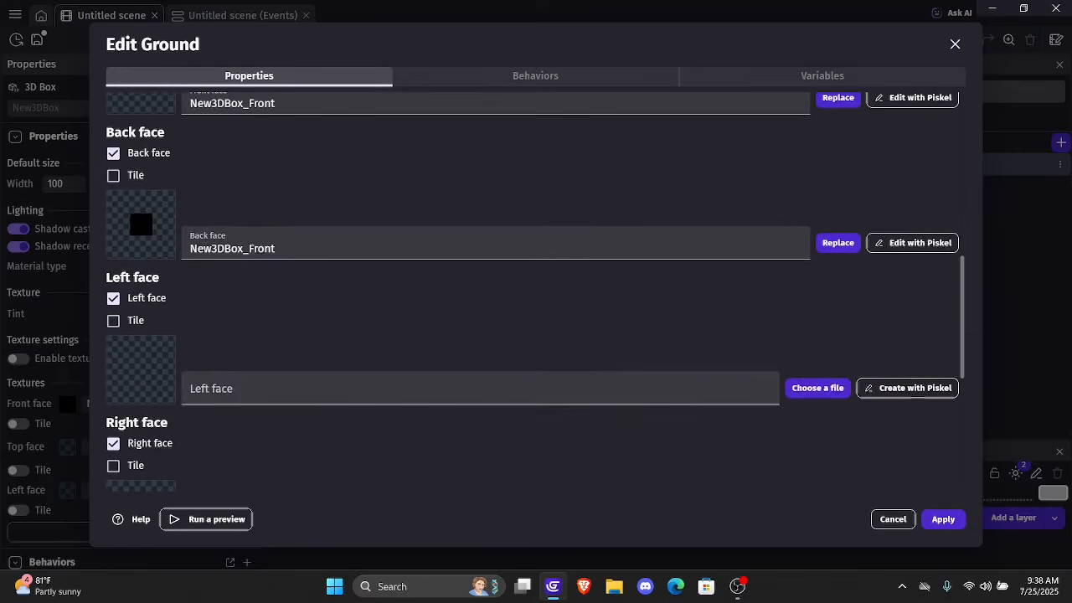
pyautogui.click(442, 388)
pyautogui.click(335, 441)
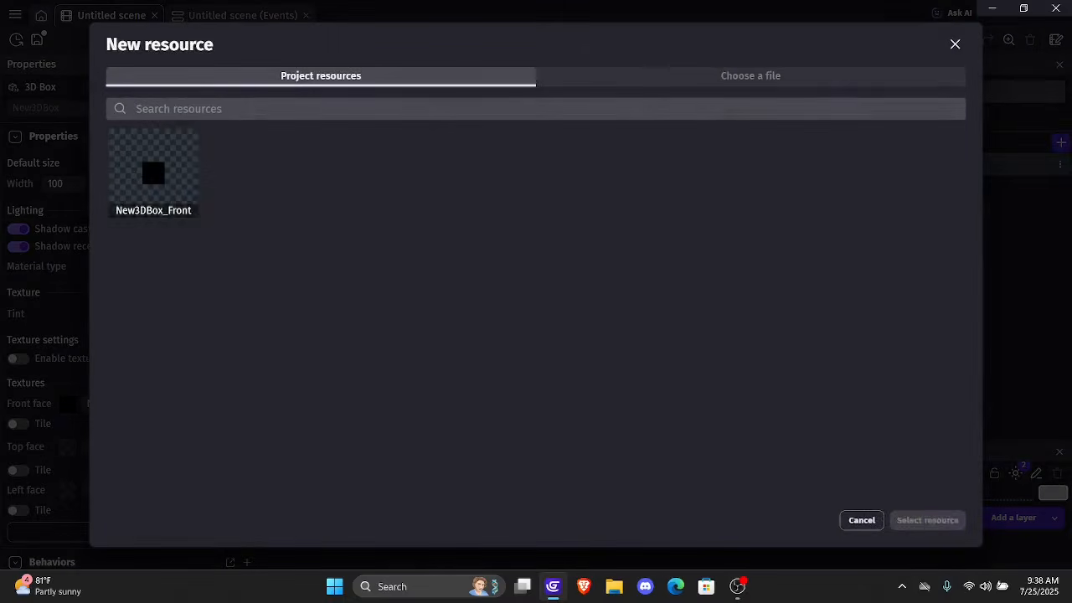
pyautogui.click(153, 172)
pyautogui.click(928, 520)
# Assign the project resource New3DBox_Front to the Ground box's right face
pyautogui.scroll(-3, 536, 293)
pyautogui.click(442, 325)
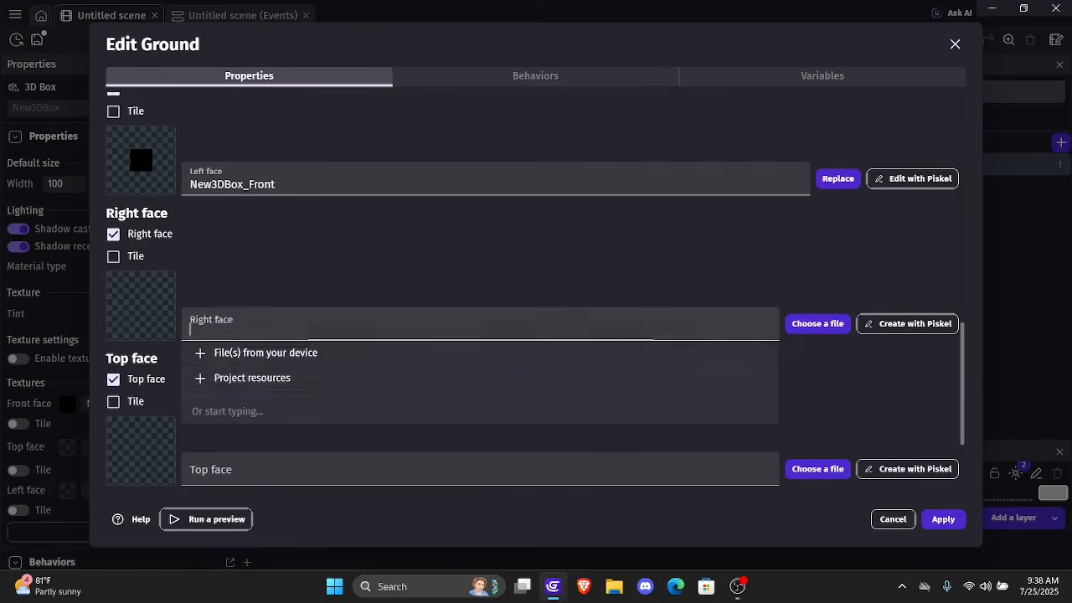
pyautogui.click(252, 377)
pyautogui.click(153, 171)
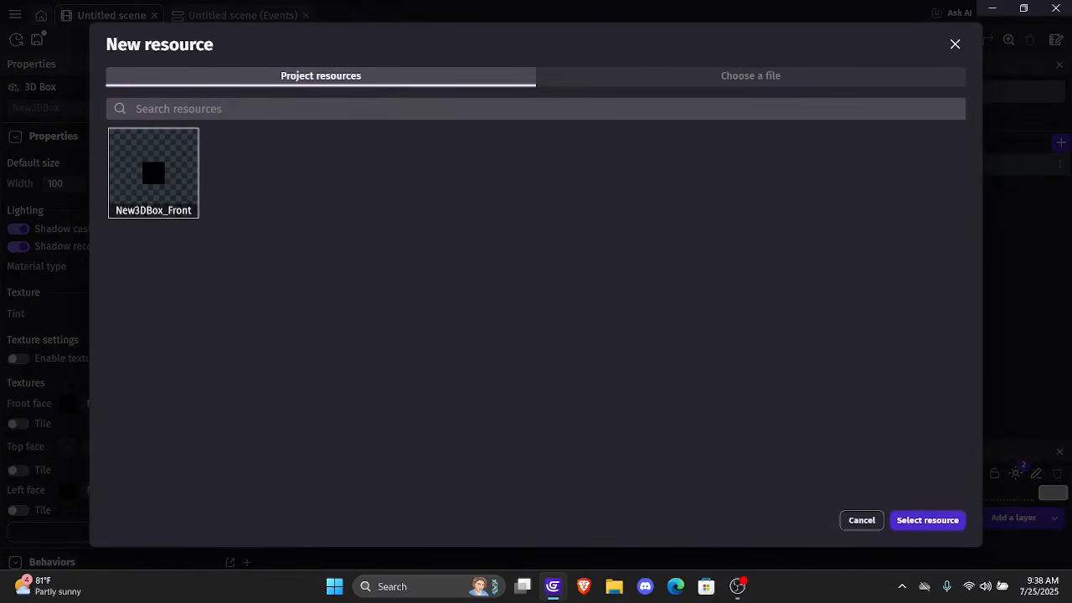
pyautogui.click(928, 521)
# Assign the project resource New3DBox_Front to the Ground box's top face
pyautogui.scroll(-3, 536, 293)
pyautogui.click(443, 328)
pyautogui.click(252, 382)
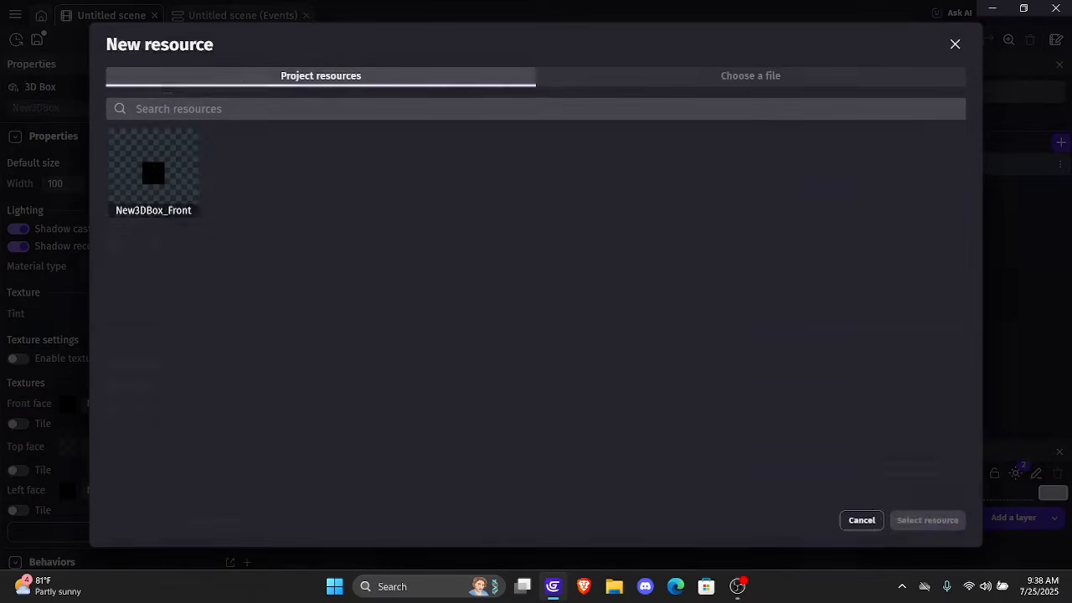
pyautogui.click(153, 172)
pyautogui.click(928, 520)
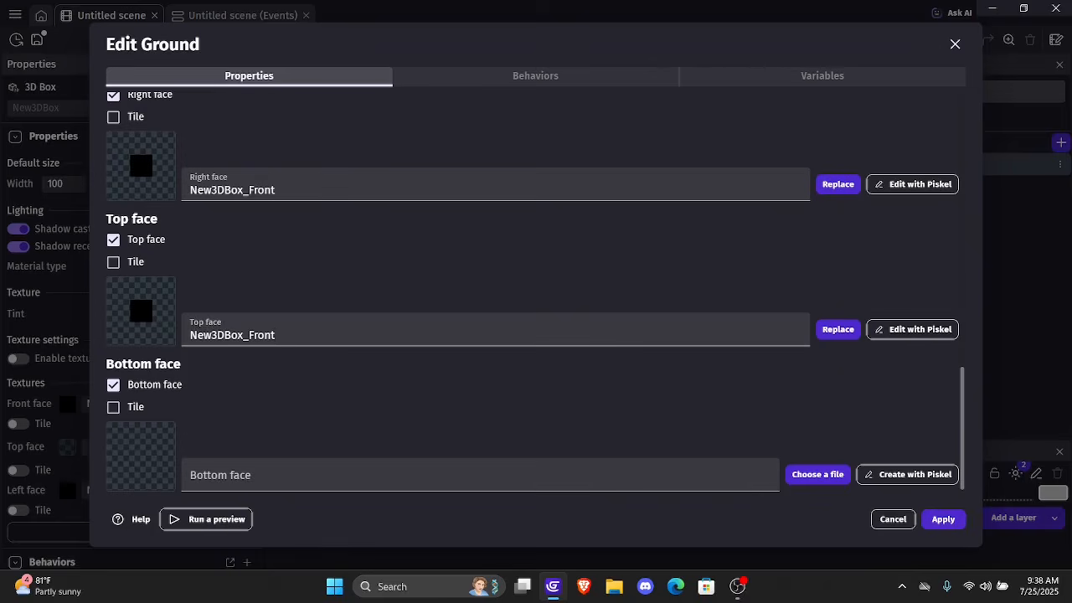
# Assign the project resource New3DBox_Front to the Ground box's bottom face
pyautogui.click(442, 475)
pyautogui.click(251, 408)
pyautogui.click(153, 171)
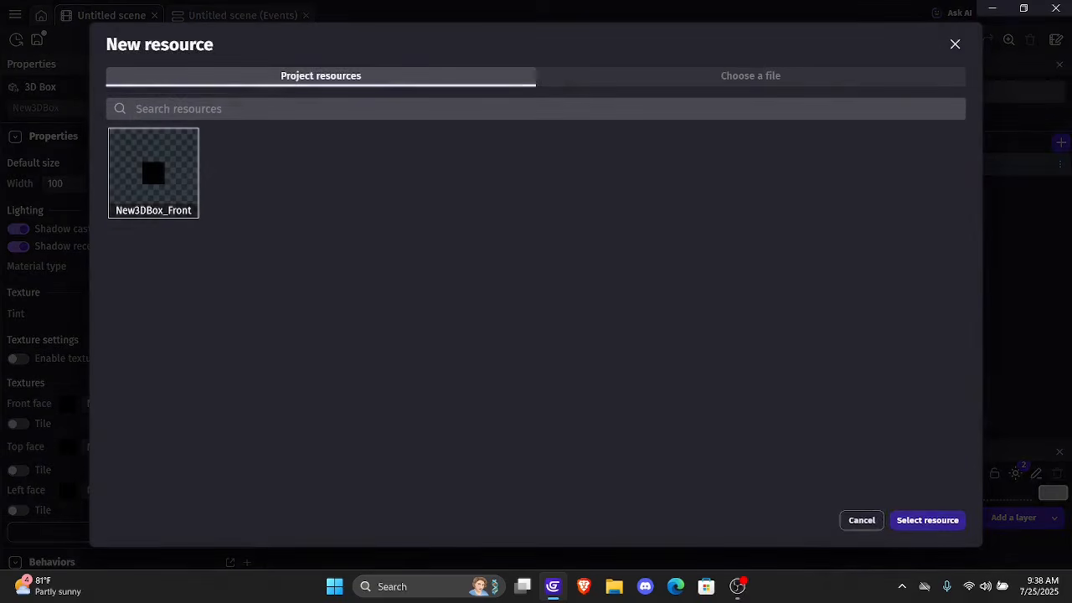
pyautogui.click(928, 520)
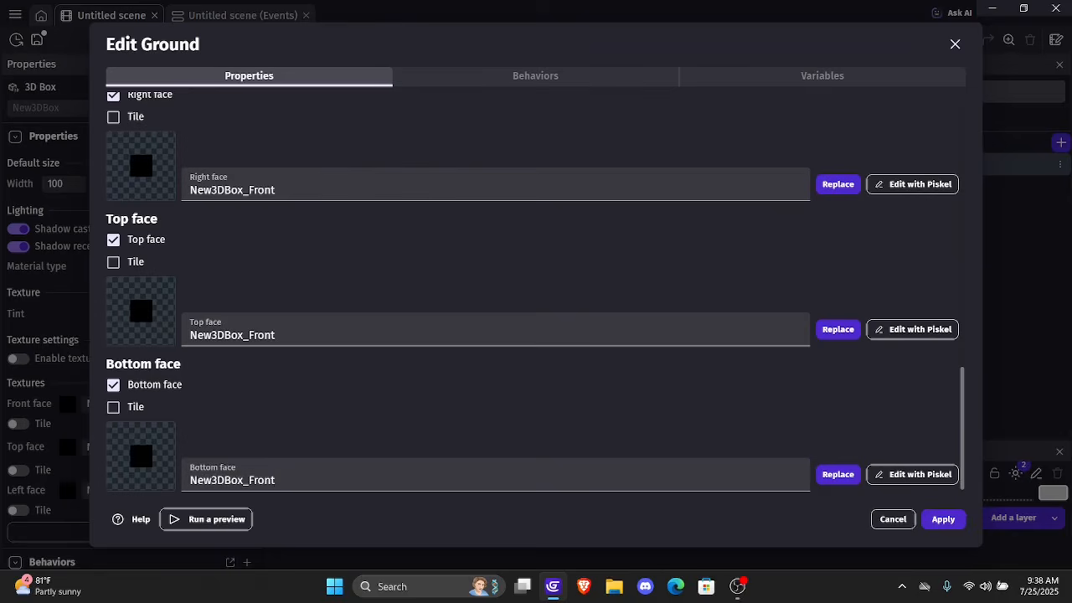
pyautogui.scroll(10, 536, 293)
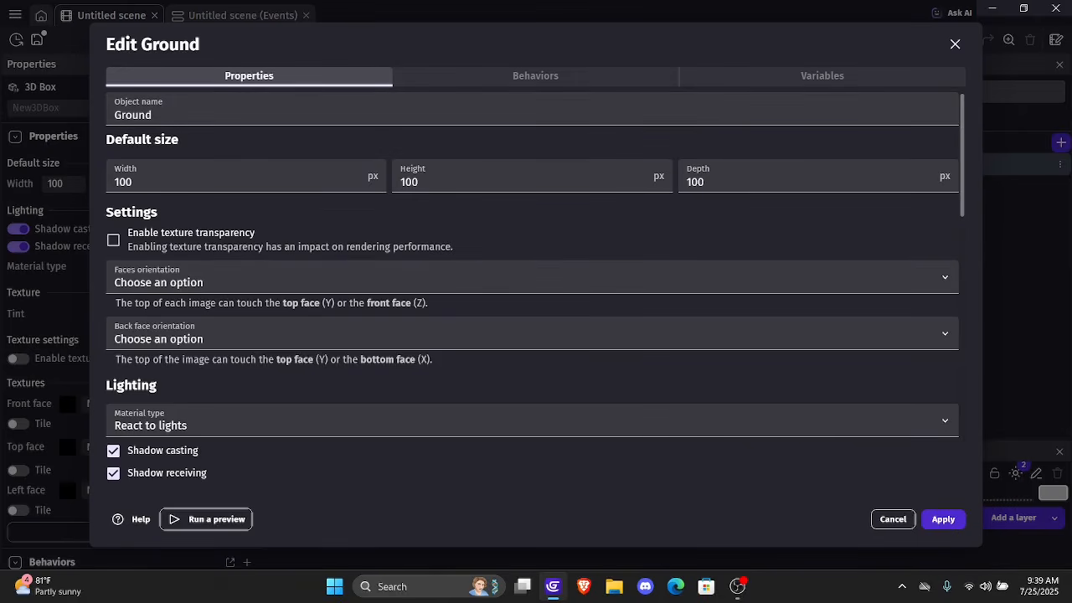
# Add the 3D physics engine behavior to the Ground object
pyautogui.click(535, 76)
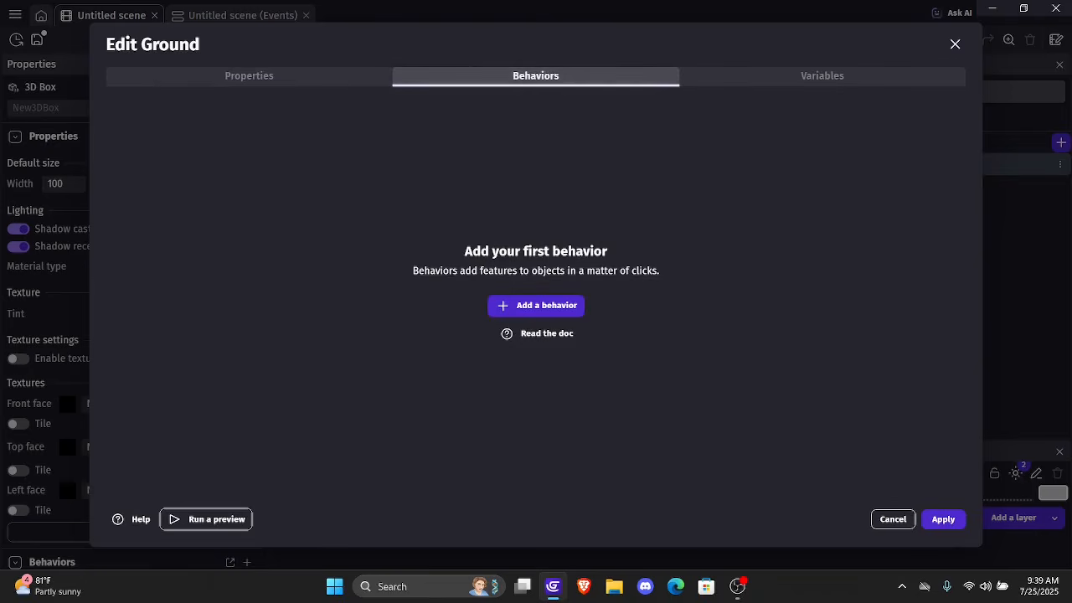
pyautogui.click(536, 305)
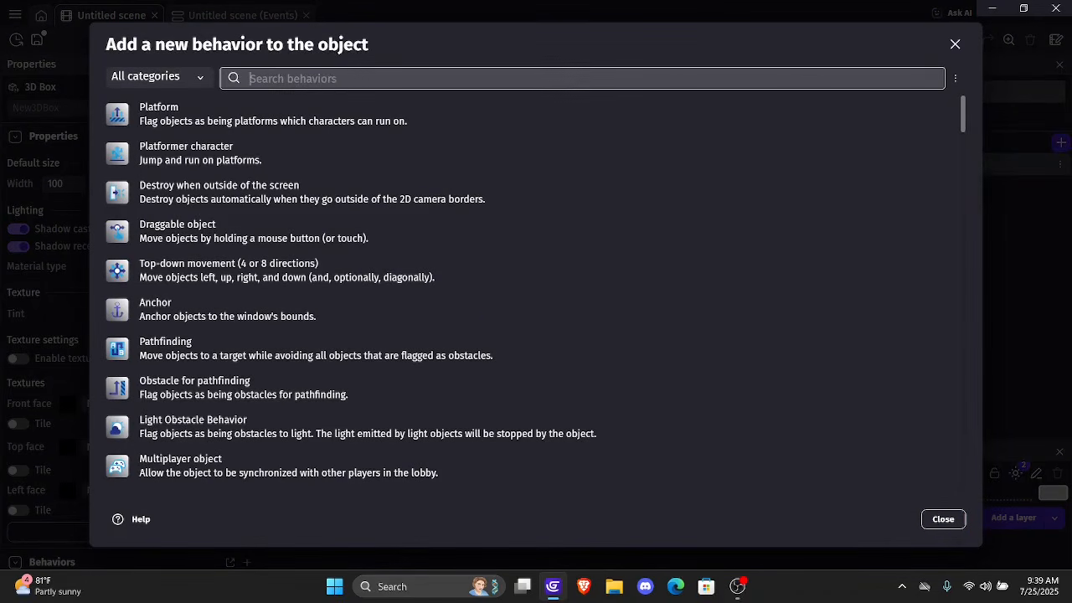
pyautogui.write('3d p')
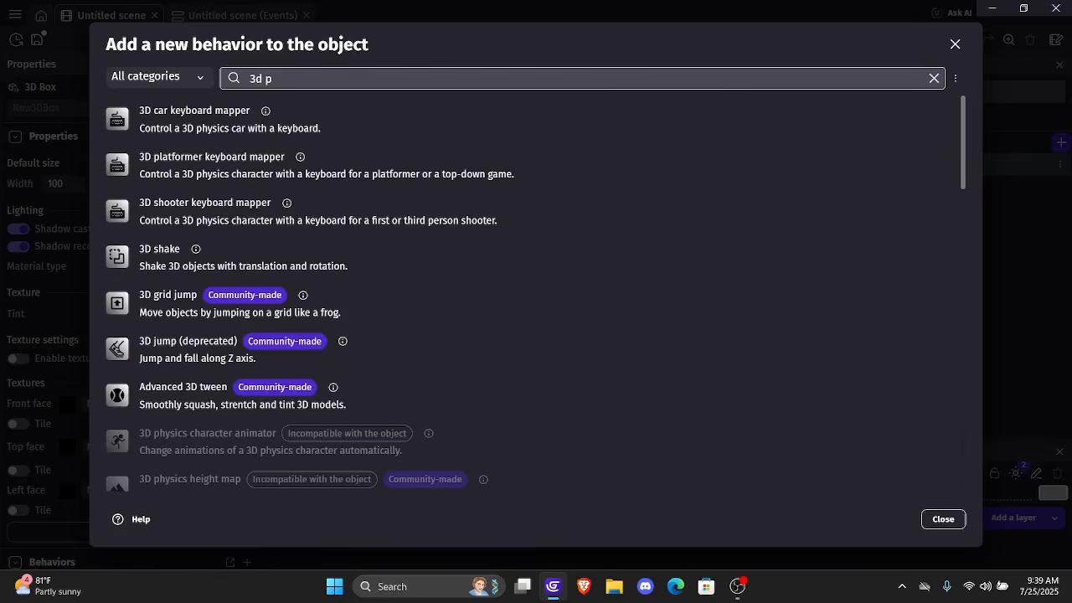
pyautogui.write('hyi')
pyautogui.press('BackSpace')
pyautogui.write('s')
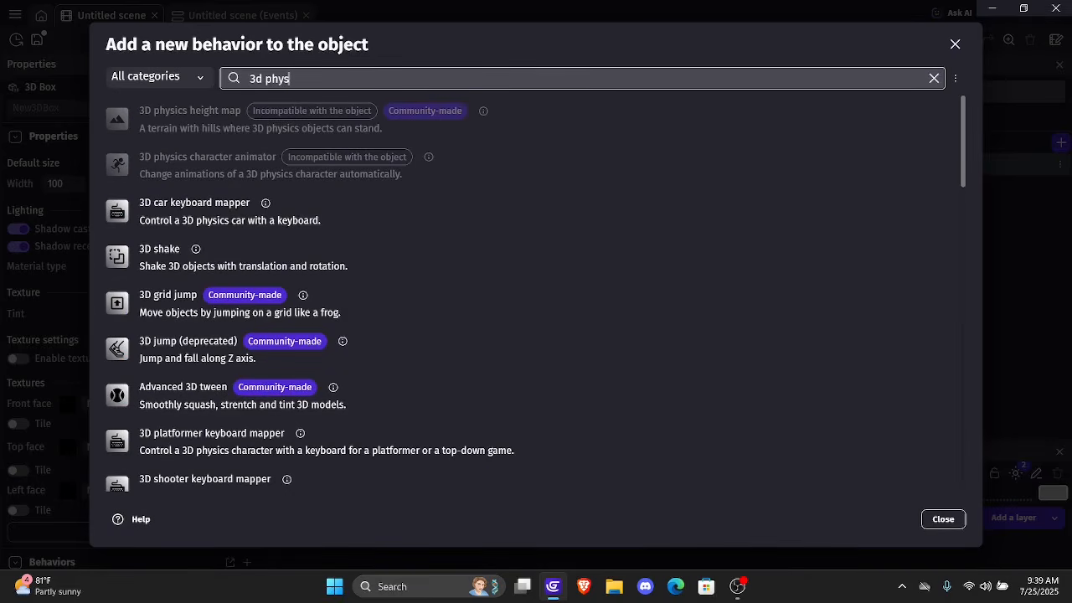
pyautogui.press('BackSpace')
pyautogui.press('BackSpace')
pyautogui.press('BackSpace')
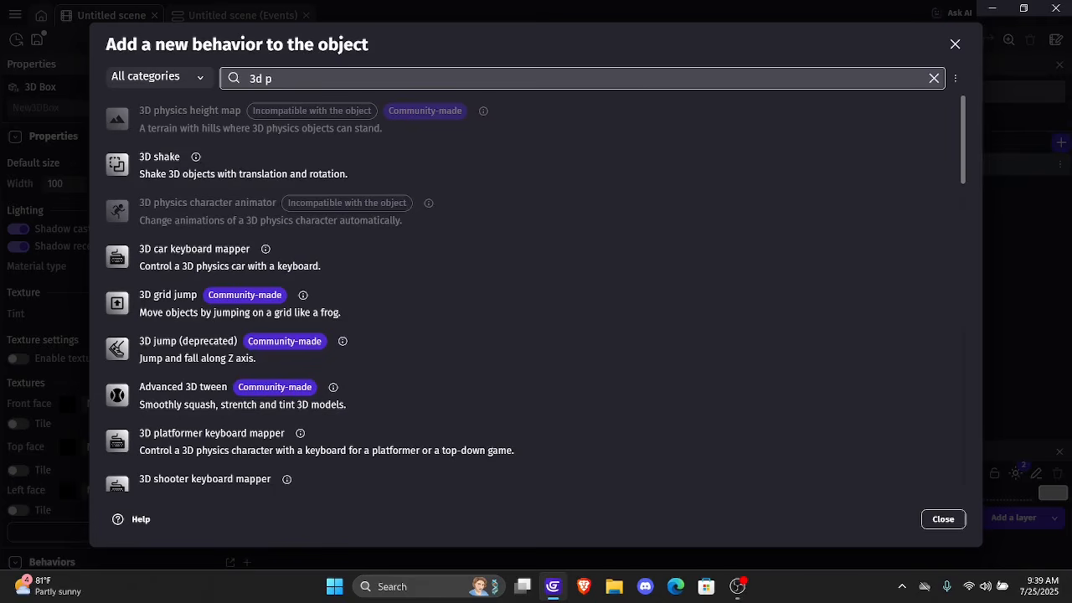
pyautogui.write('hysics')
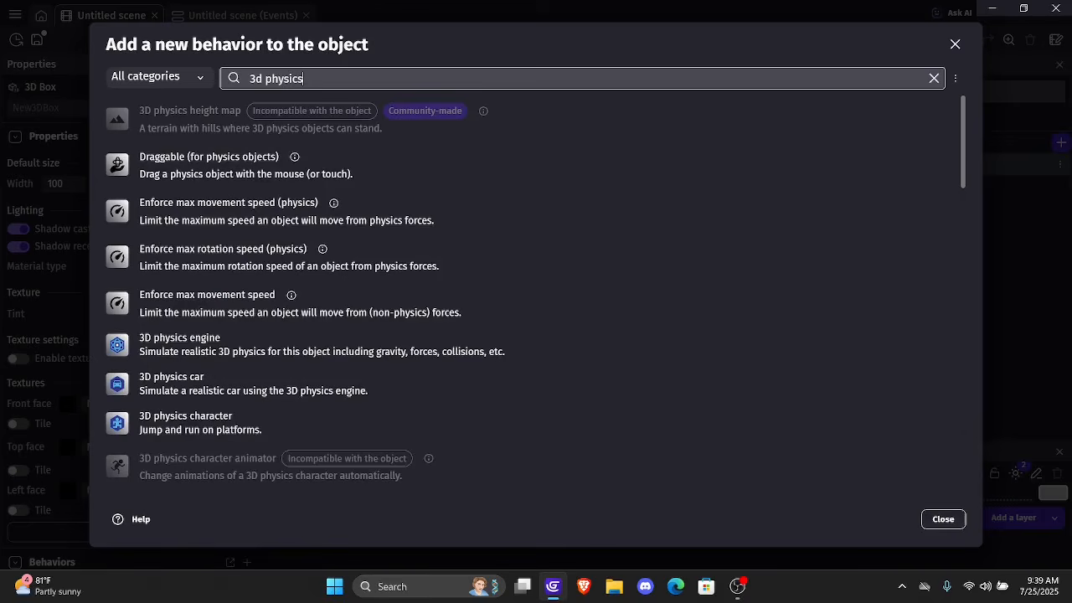
pyautogui.click(357, 344)
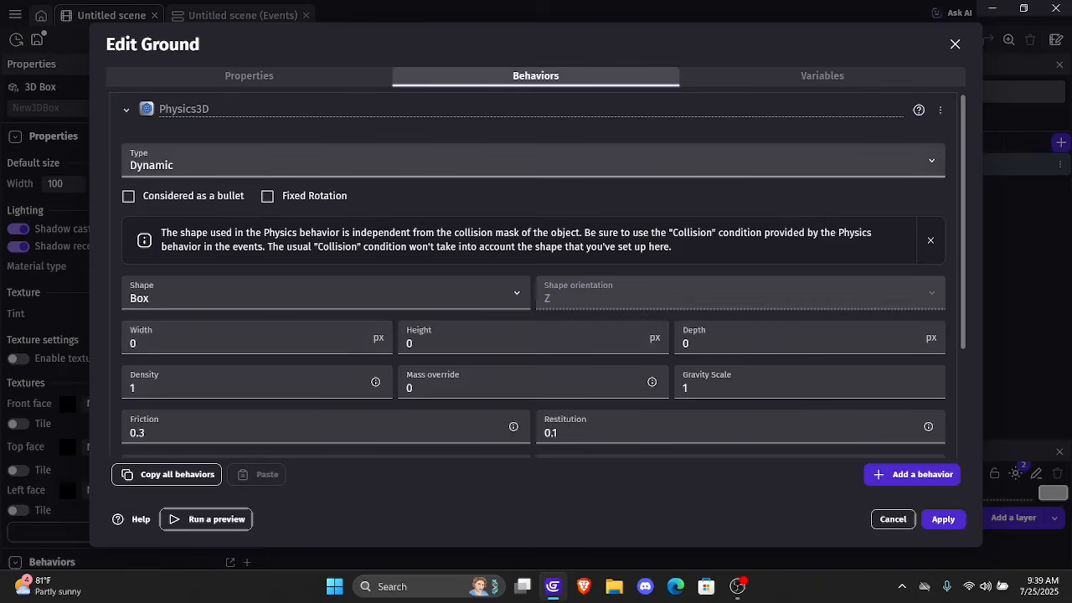
# Set the Ground's physics body type to Static and apply the object changes
pyautogui.click(532, 161)
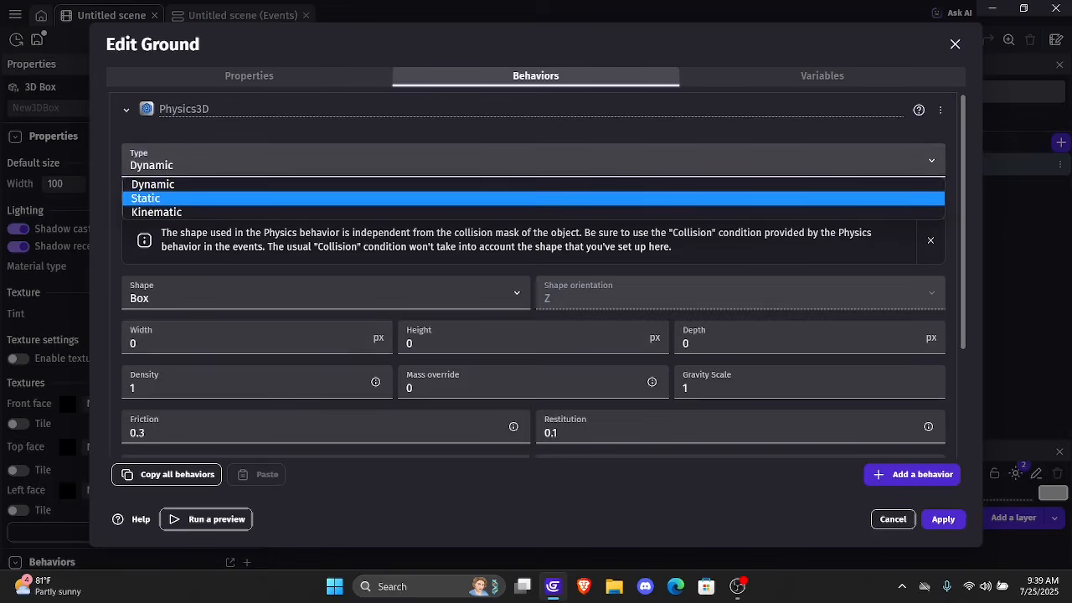
pyautogui.press('Return')
pyautogui.click(532, 161)
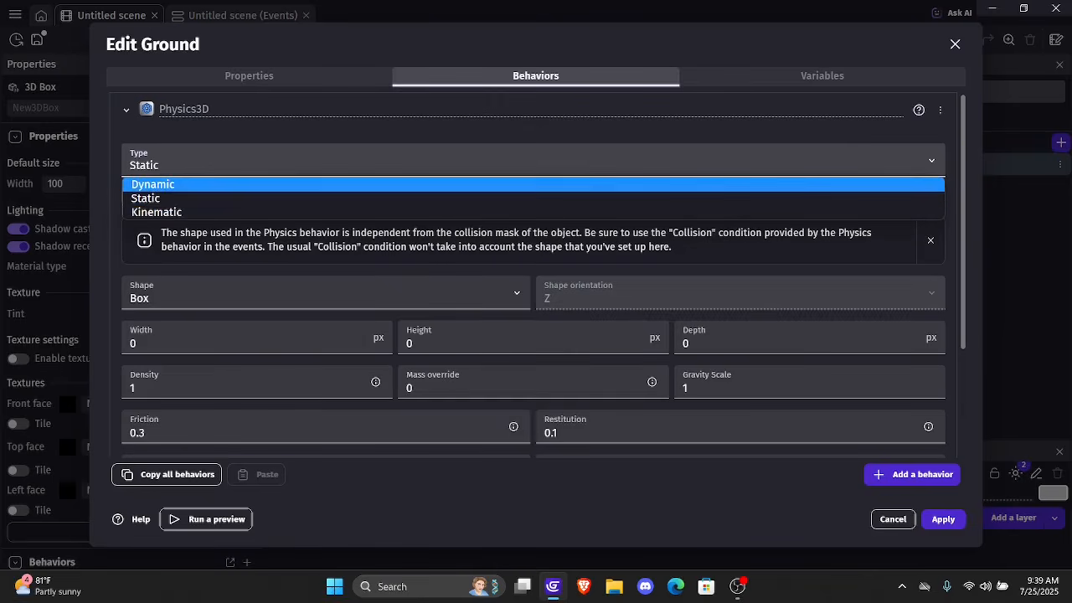
pyautogui.press('Escape')
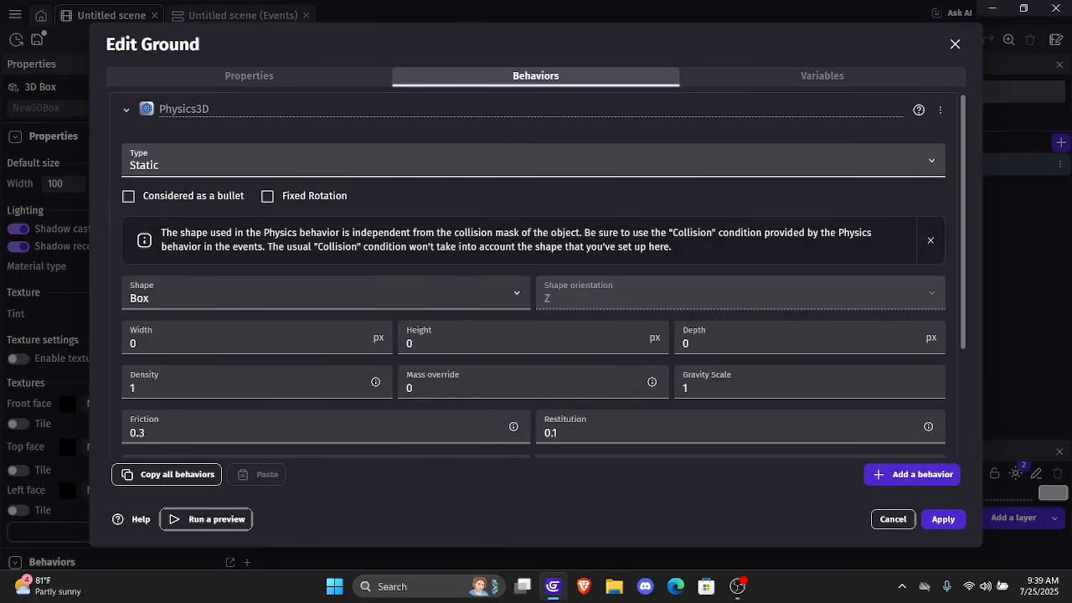
pyautogui.scroll(-3, 469, 301)
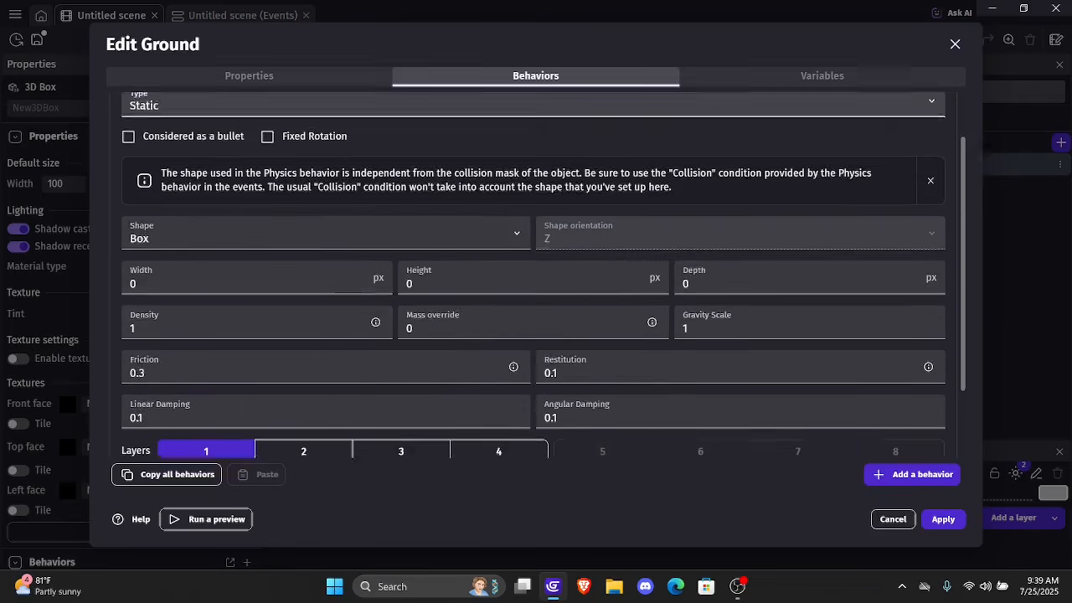
pyautogui.scroll(-1, 627, 248)
pyautogui.scroll(3, 626, 248)
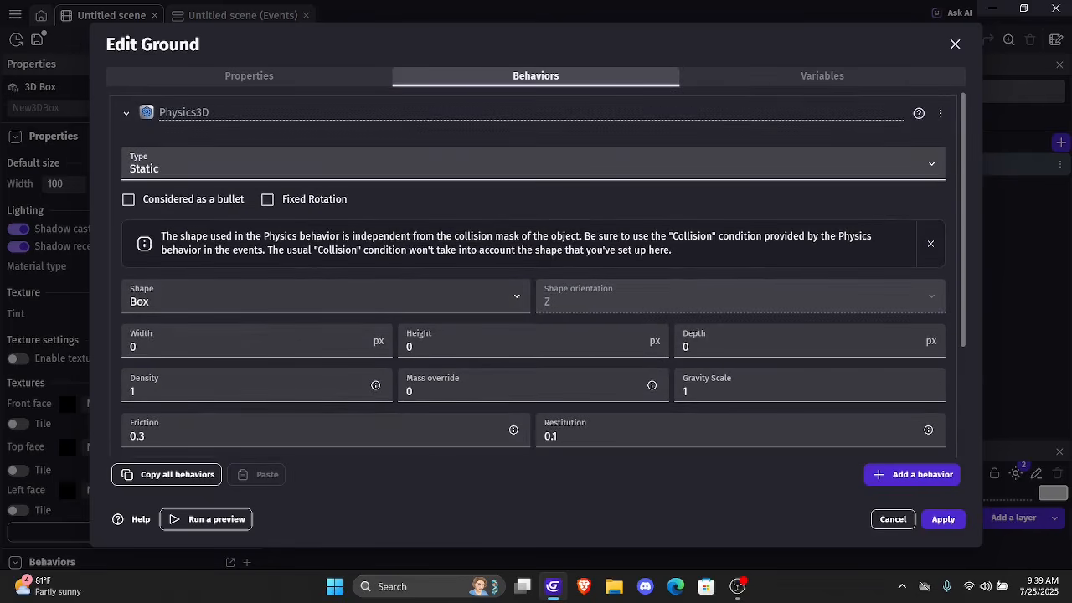
pyautogui.scroll(-3, 627, 248)
pyautogui.click(943, 520)
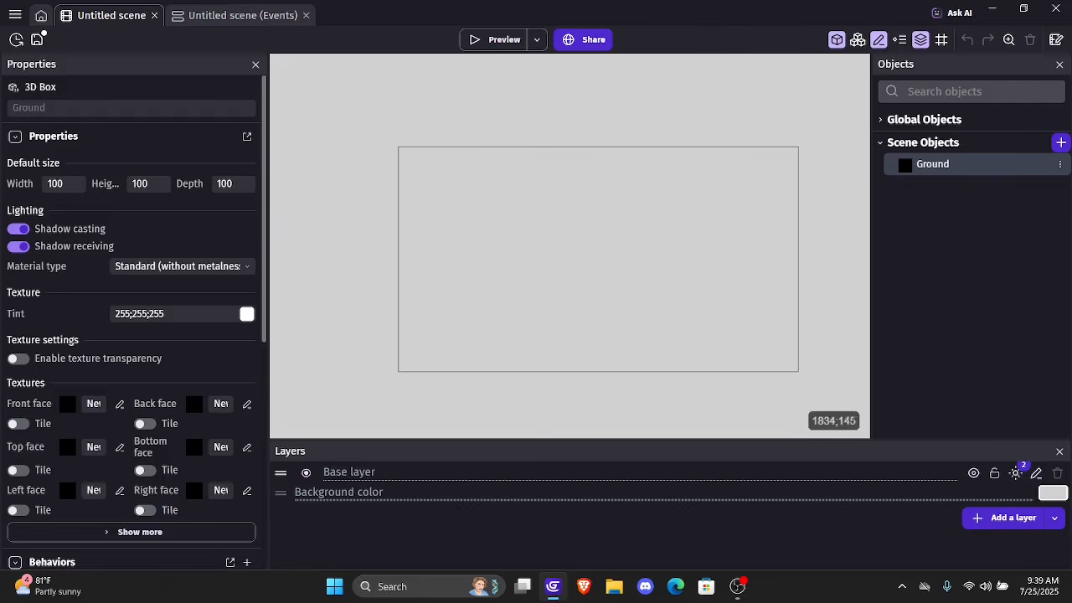
# Place a Ground instance in the scene and stretch it to about 1932 px wide and 739 px high
pyautogui.moveTo(932, 164); pyautogui.dragTo(843, 264)
pyautogui.click(560, 266)
pyautogui.moveTo(536, 265); pyautogui.dragTo(2, 266)
pyautogui.moveTo(842, 265); pyautogui.dragTo(863, 264)
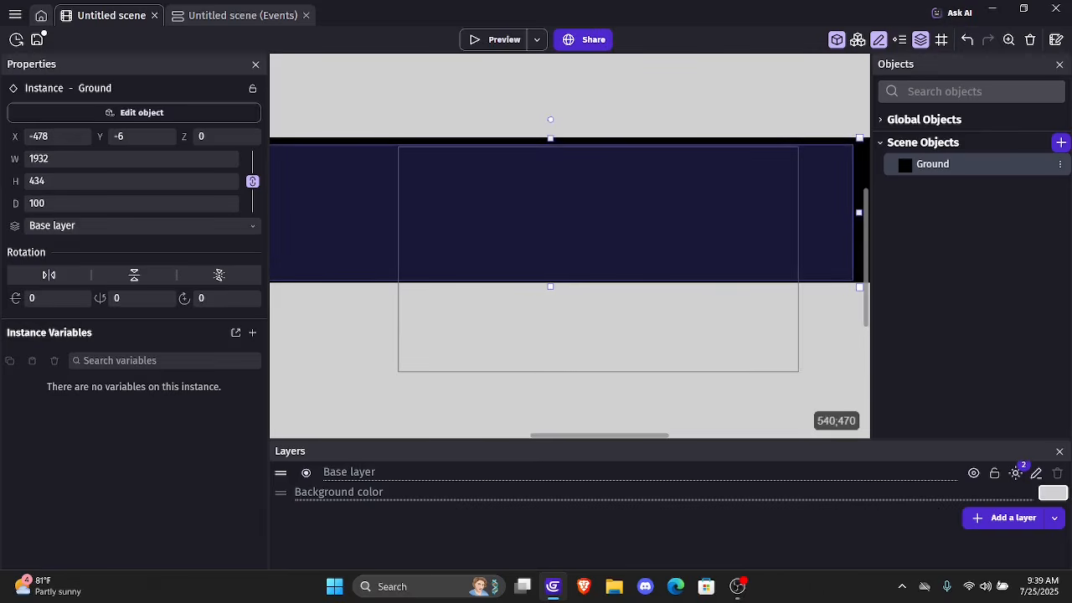
pyautogui.moveTo(550, 286); pyautogui.dragTo(550, 381)
pyautogui.keyDown('ctrl'); pyautogui.scroll(-3, 511, 260); pyautogui.keyUp('ctrl')
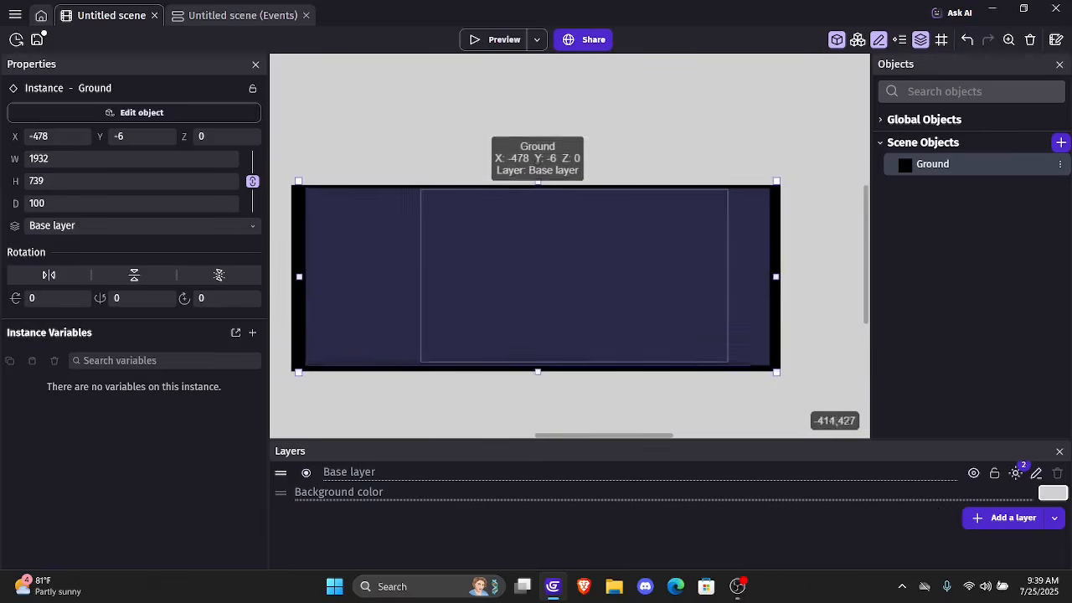
# Move the Ground instance to about X -415, Y -9 so it surrounds the scene frame more evenly
pyautogui.moveTo(510, 270); pyautogui.dragTo(526, 269)
pyautogui.click(539, 147)
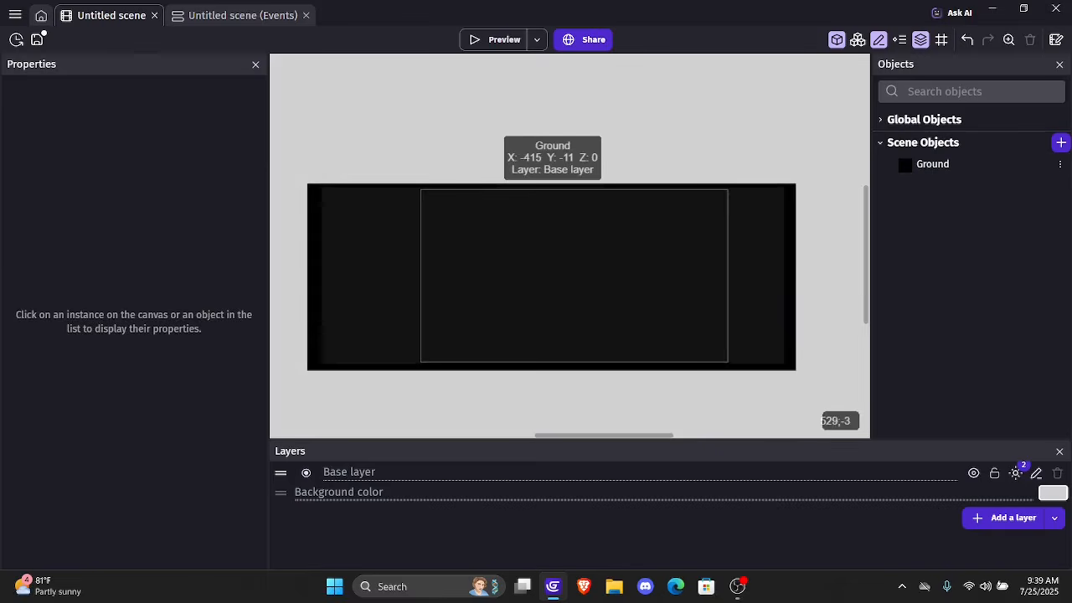
pyautogui.click(384, 251)
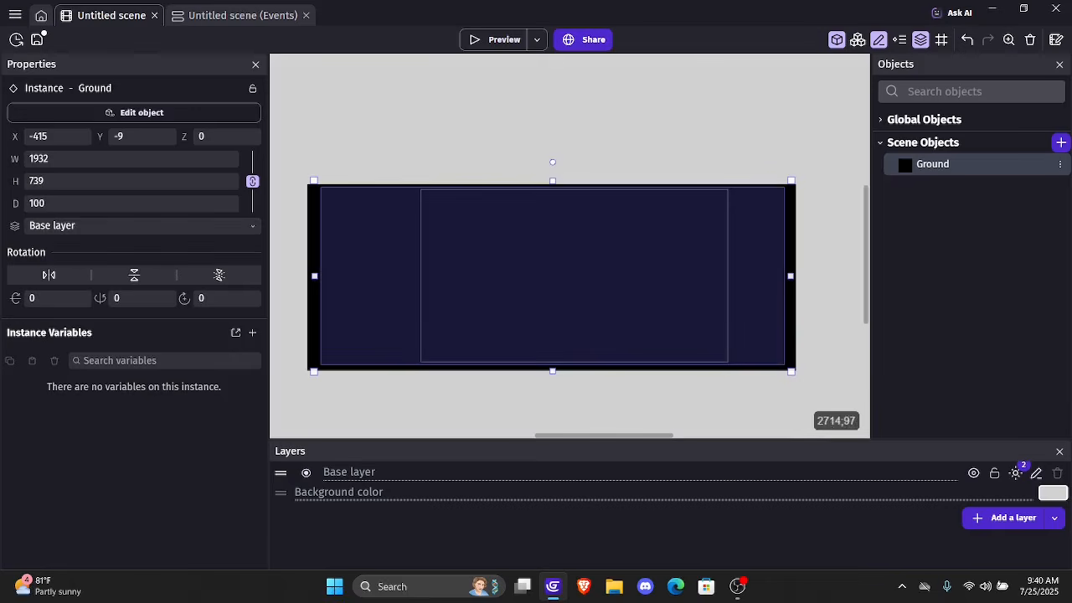
# Create a new 3D Model object from scratch and name it PlayerModel
pyautogui.click(1062, 142)
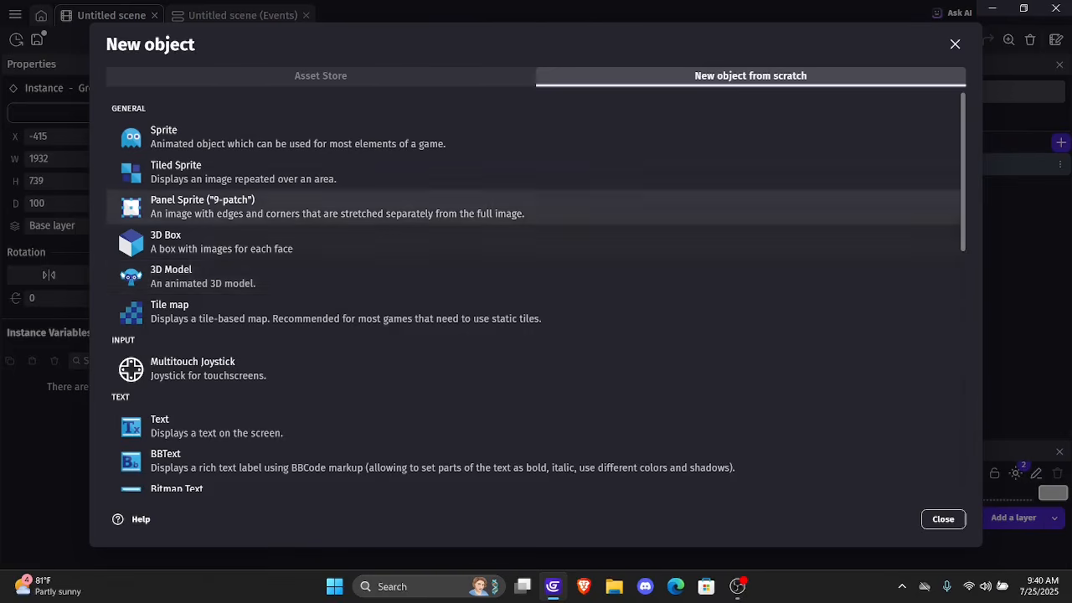
pyautogui.click(201, 276)
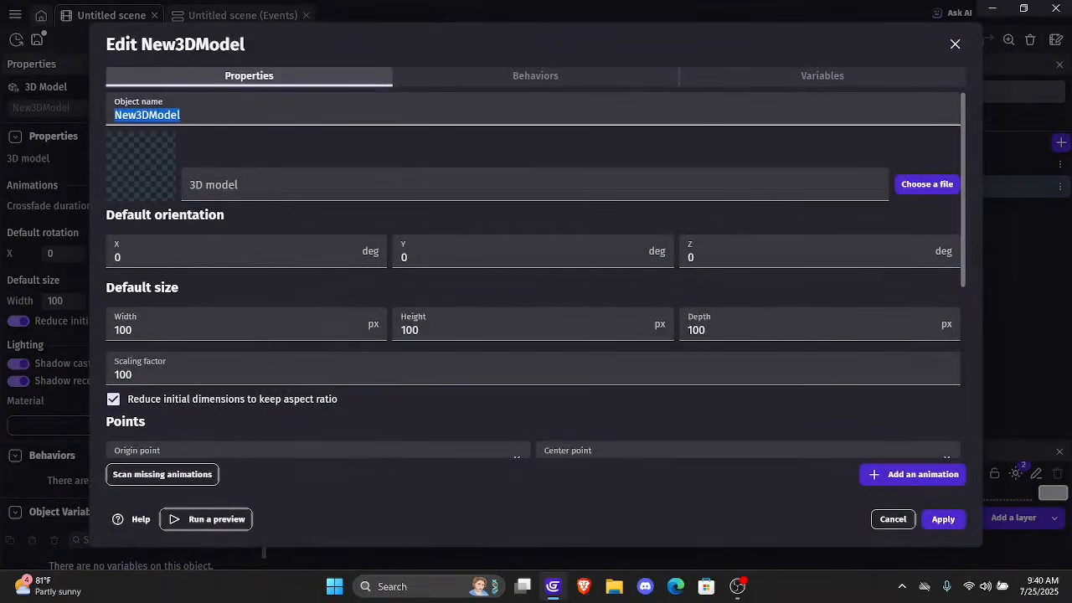
pyautogui.press('BackSpace')
pyautogui.write('PlayerM')
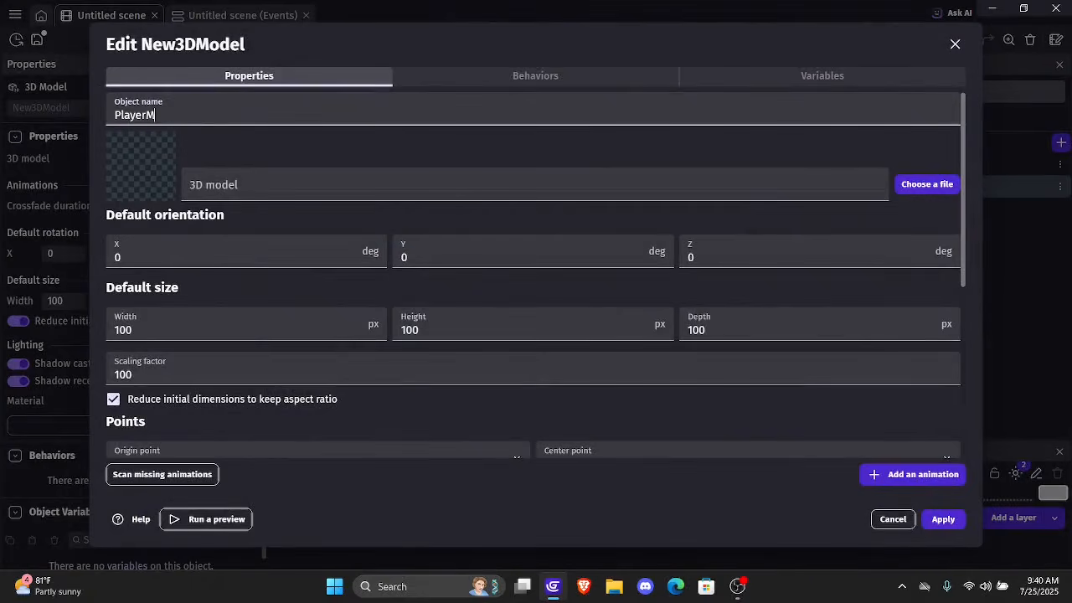
pyautogui.press('BackSpace')
pyautogui.write('Model')
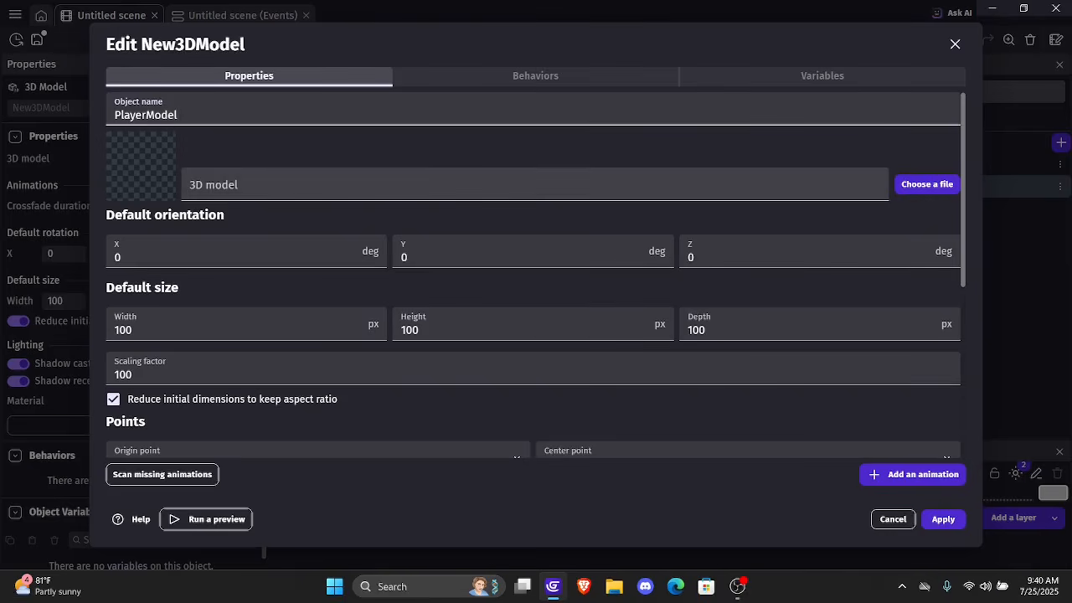
# Load version2.glb from the device as PlayerModel's 3D model and copy the file into the project folder
pyautogui.click(534, 184)
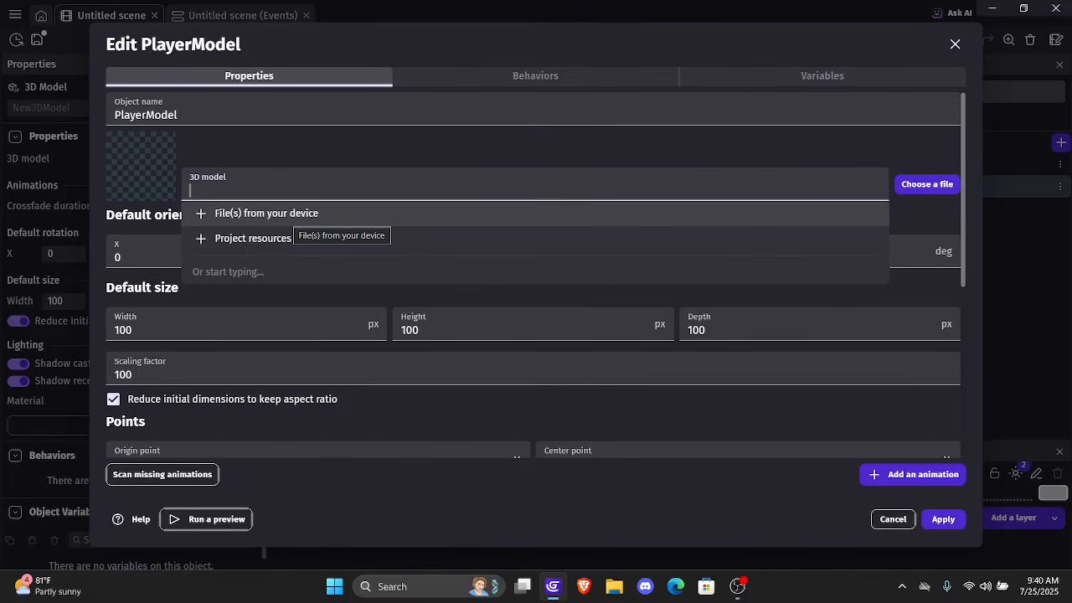
pyautogui.click(295, 214)
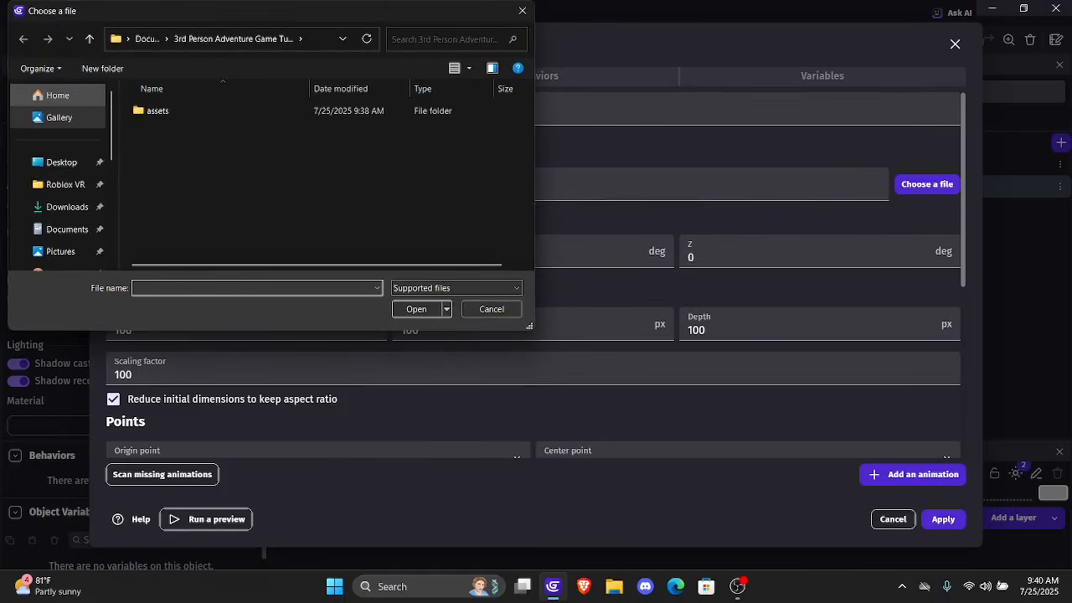
pyautogui.click(61, 162)
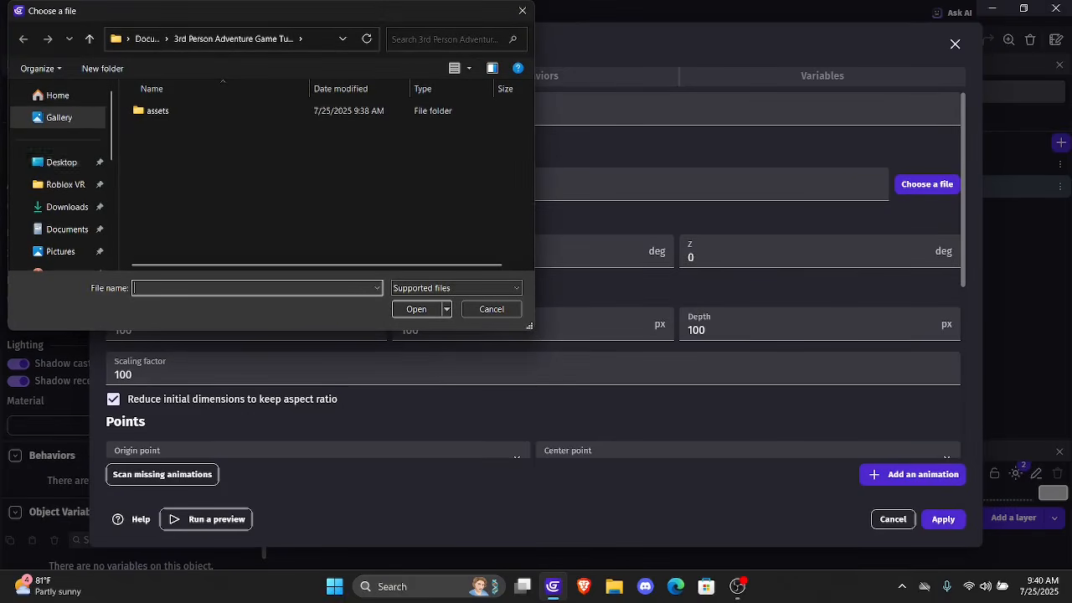
pyautogui.doubleClick(247, 121)
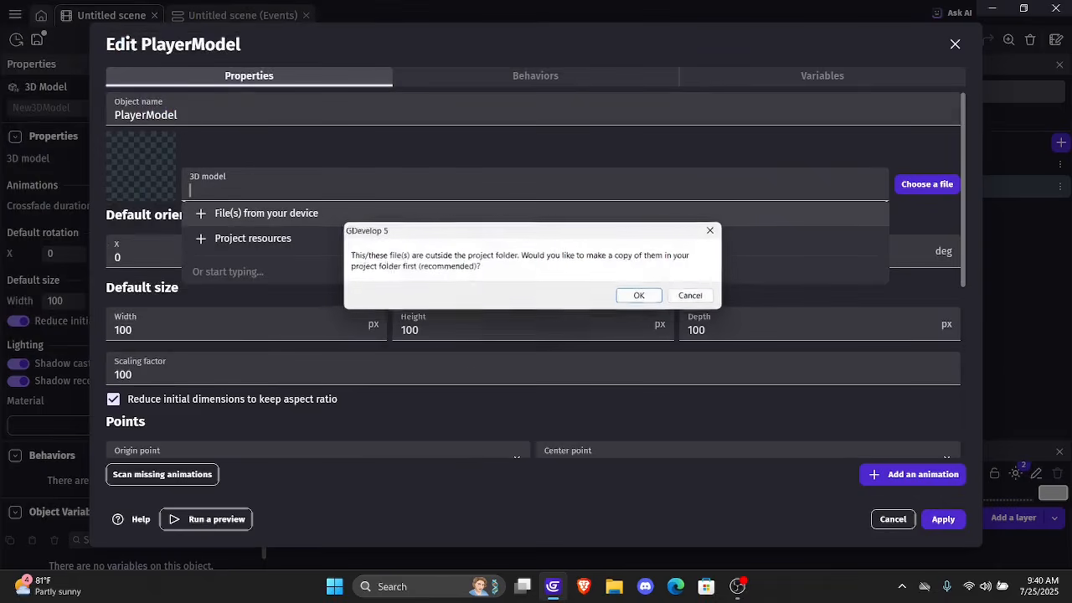
pyautogui.press('Return')
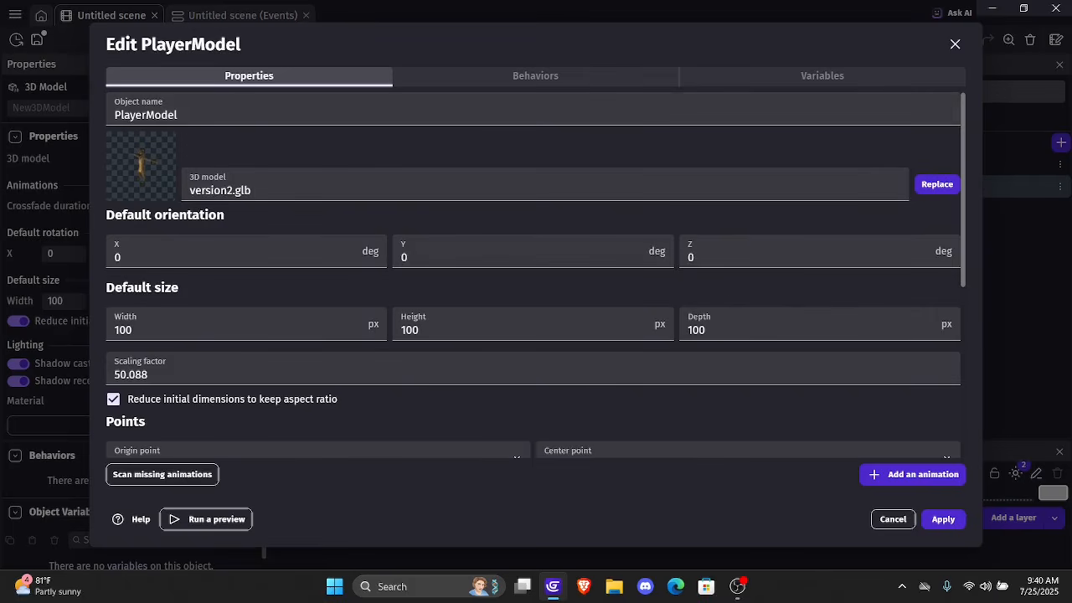
# Examine PlayerModel's default orientation, size, points, lighting and animation settings
pyautogui.scroll(-2, 536, 276)
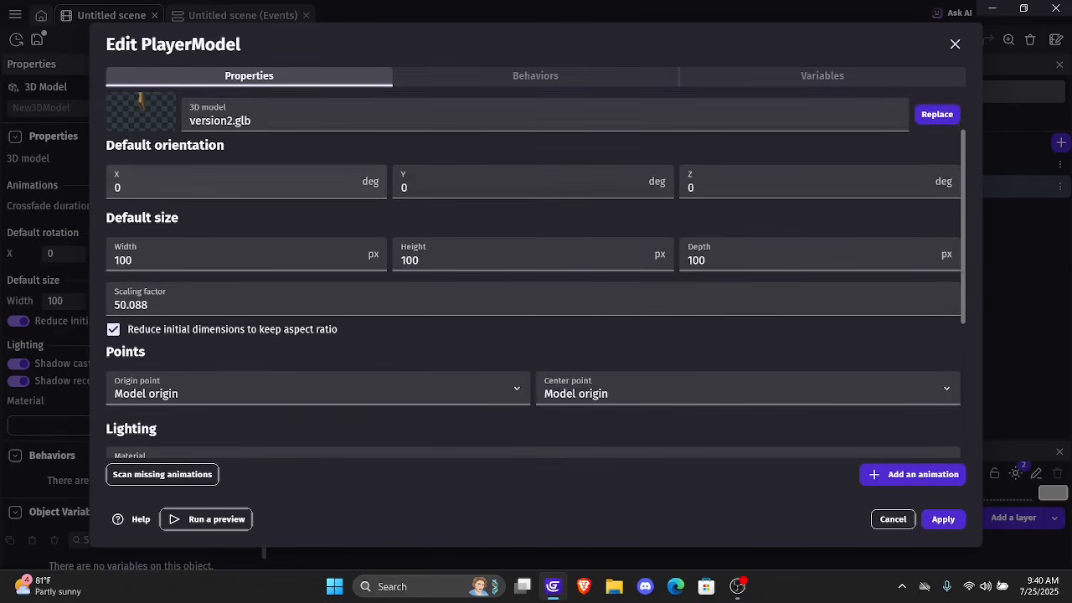
pyautogui.scroll(2, 536, 276)
pyautogui.scroll(-3, 536, 276)
pyautogui.scroll(2, 536, 277)
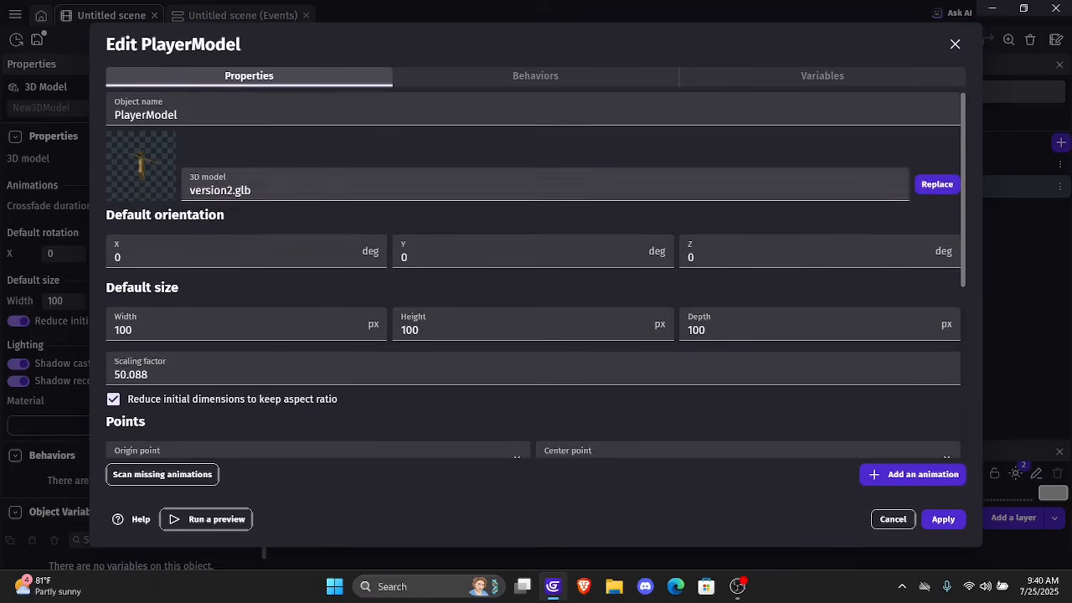
pyautogui.scroll(-3, 536, 277)
pyautogui.scroll(-2, 537, 276)
pyautogui.scroll(4, 536, 276)
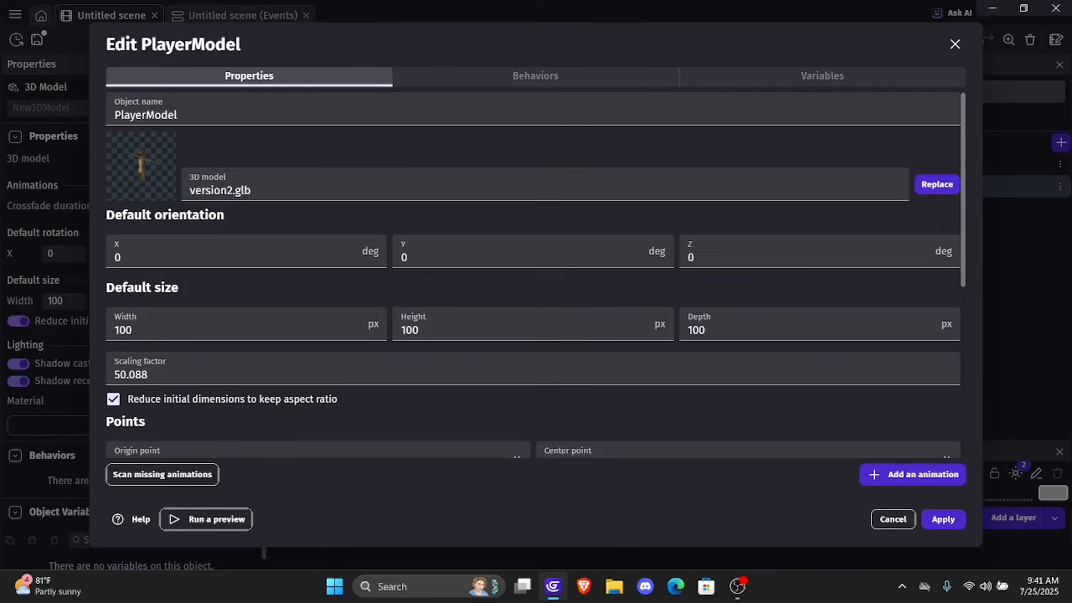
pyautogui.scroll(-4, 536, 276)
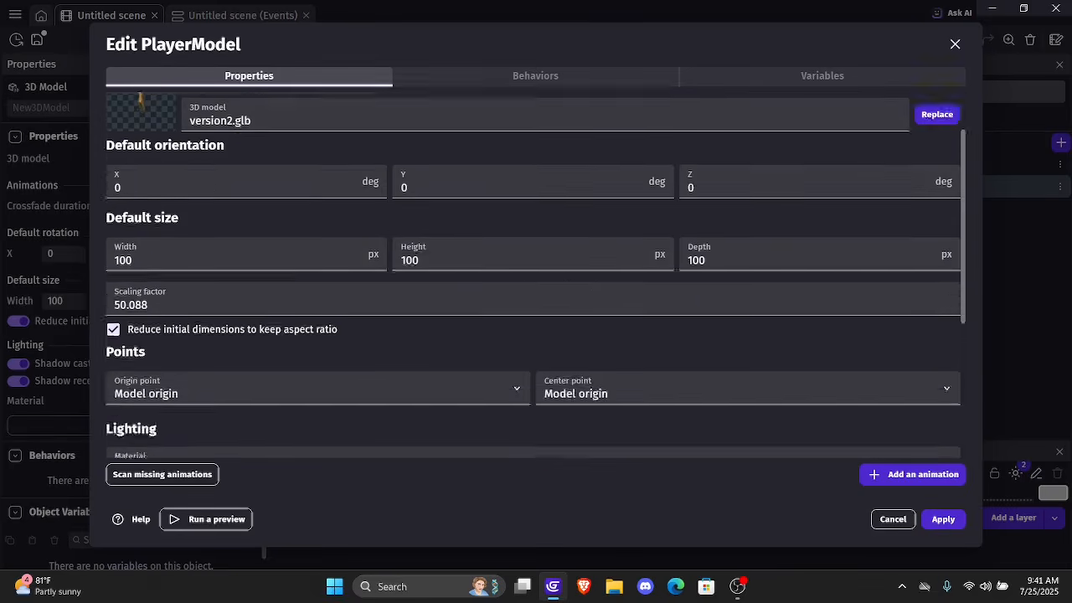
pyautogui.scroll(1, 536, 276)
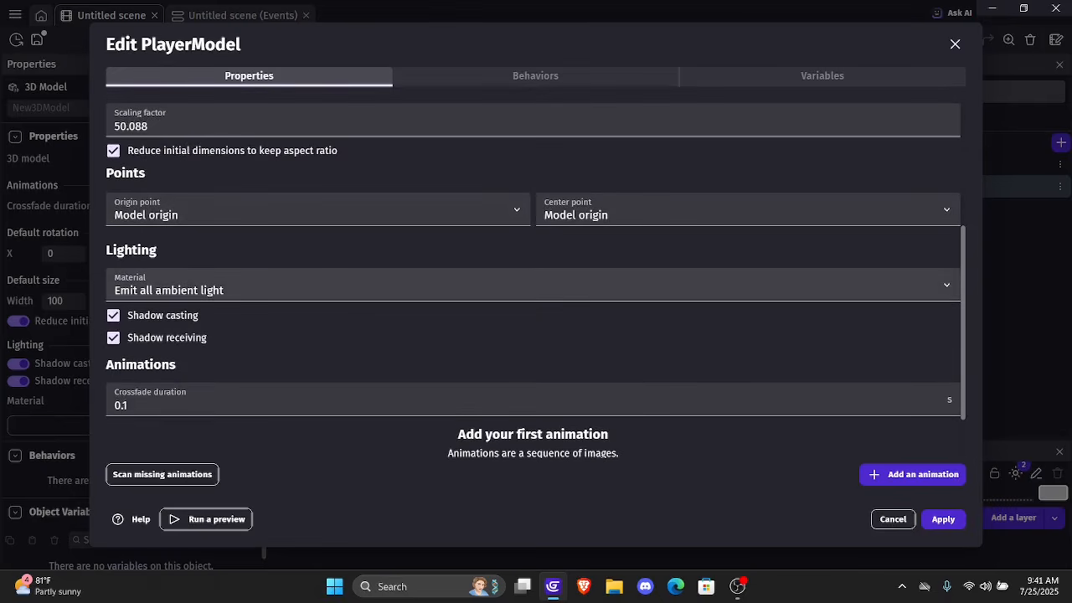
pyautogui.scroll(3, 536, 276)
pyautogui.scroll(-1, 537, 276)
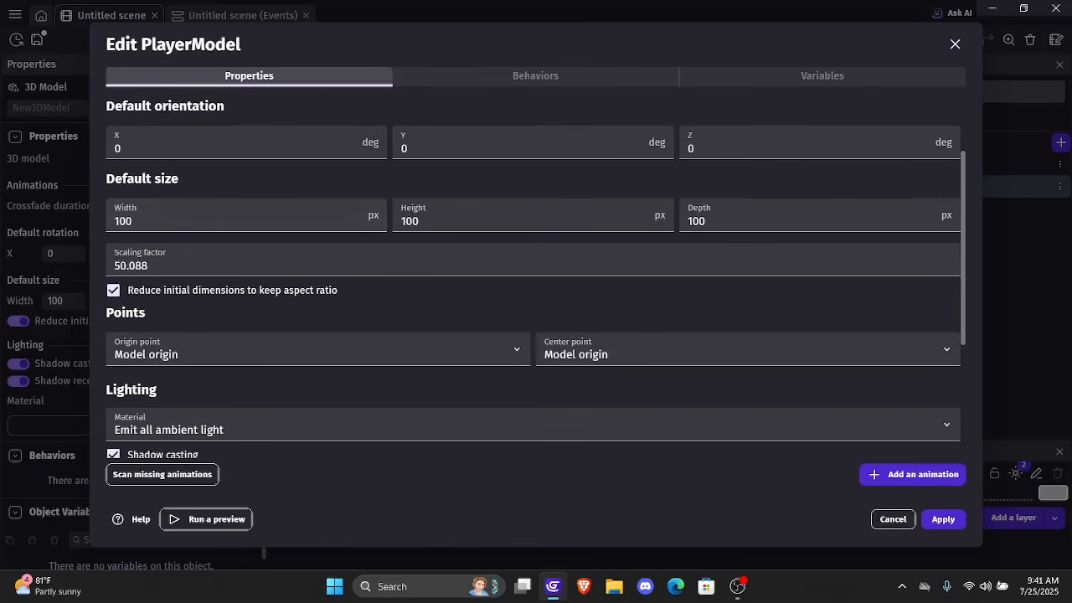
pyautogui.scroll(2, 536, 277)
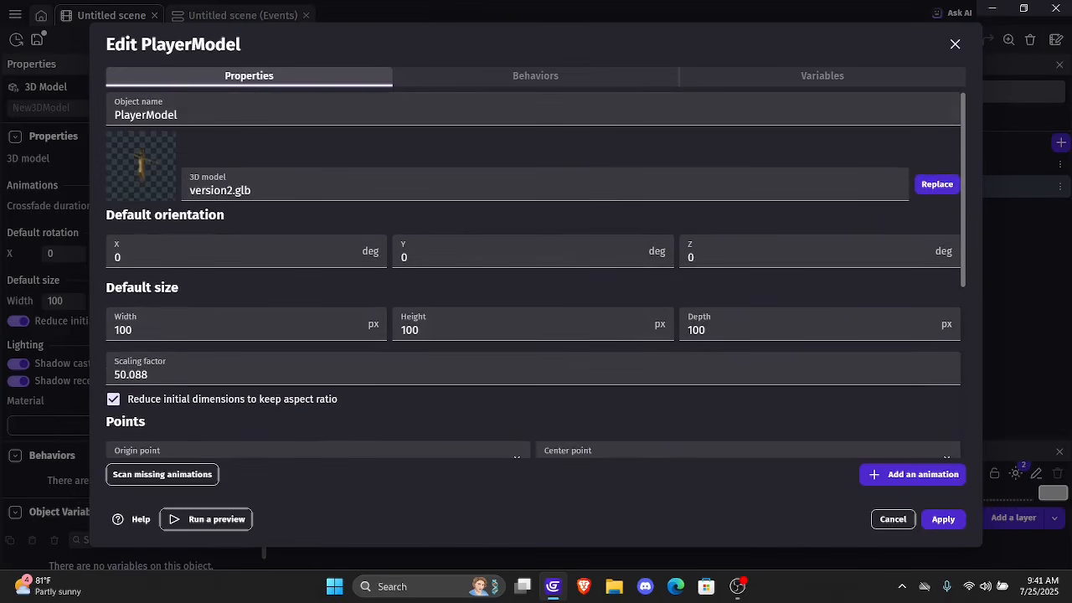
# Apply the PlayerModel settings and place an instance of it in the scene just above the Ground's upper edge
pyautogui.click(943, 519)
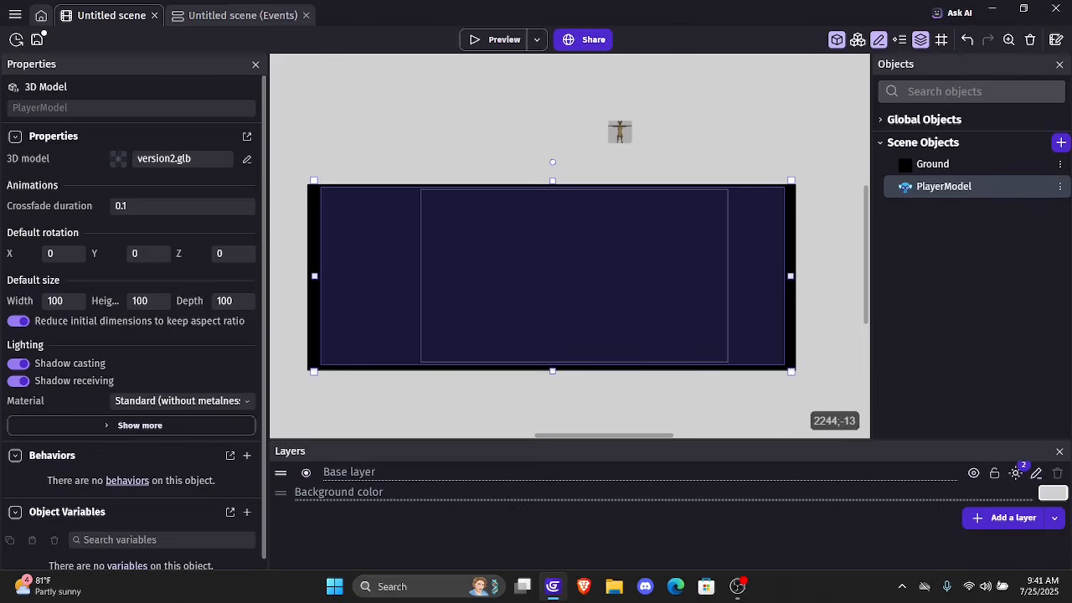
pyautogui.keyDown('ctrl'); pyautogui.scroll(4, 549, 128); pyautogui.keyUp('ctrl')
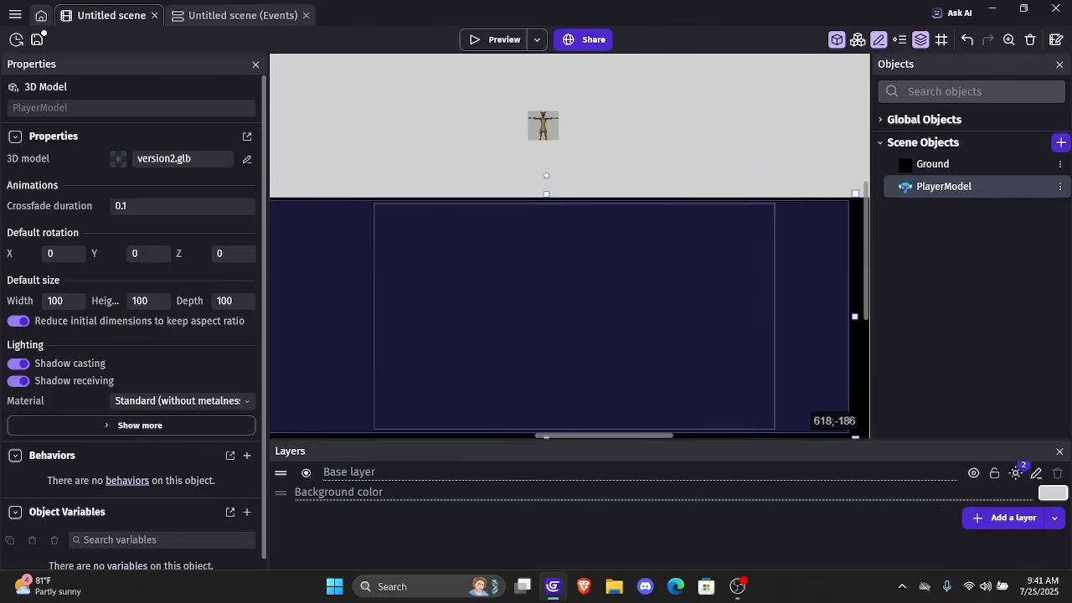
# Reposition the PlayerModel instance slightly closer to the Ground, unlink its proportions and set its width to 202
pyautogui.moveTo(543, 125); pyautogui.dragTo(560, 150)
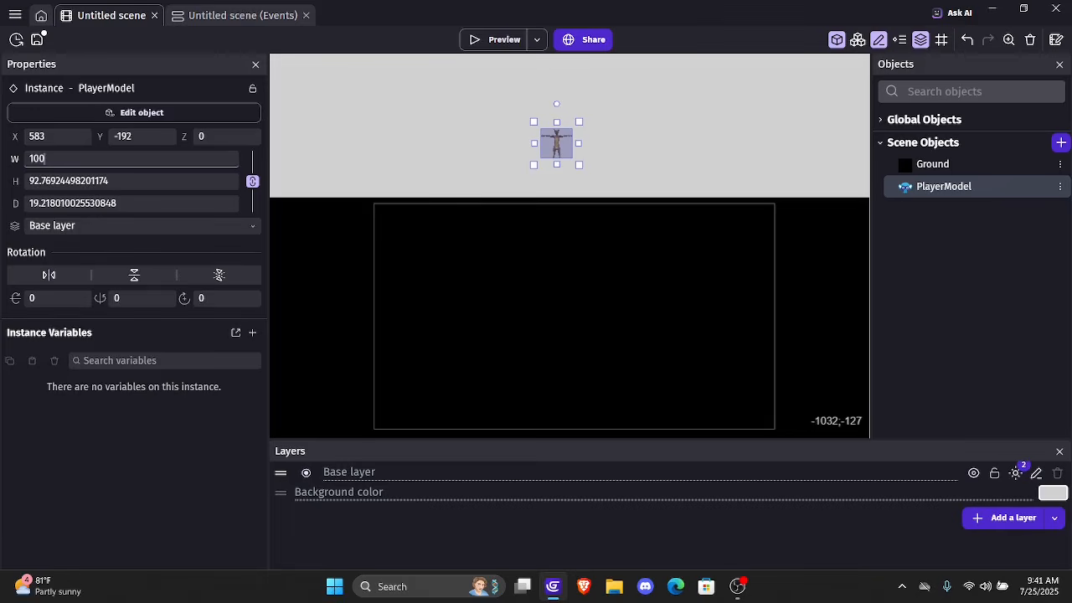
pyautogui.click(174, 164)
pyautogui.press('BackSpace')
pyautogui.press('BackSpace')
pyautogui.write('202')
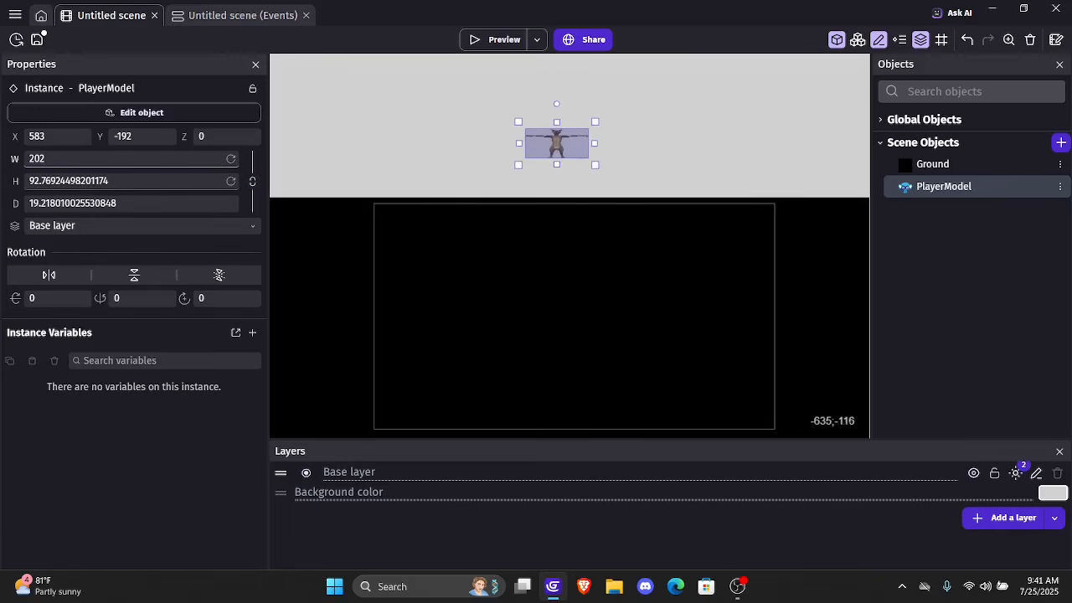
pyautogui.press('Tab')
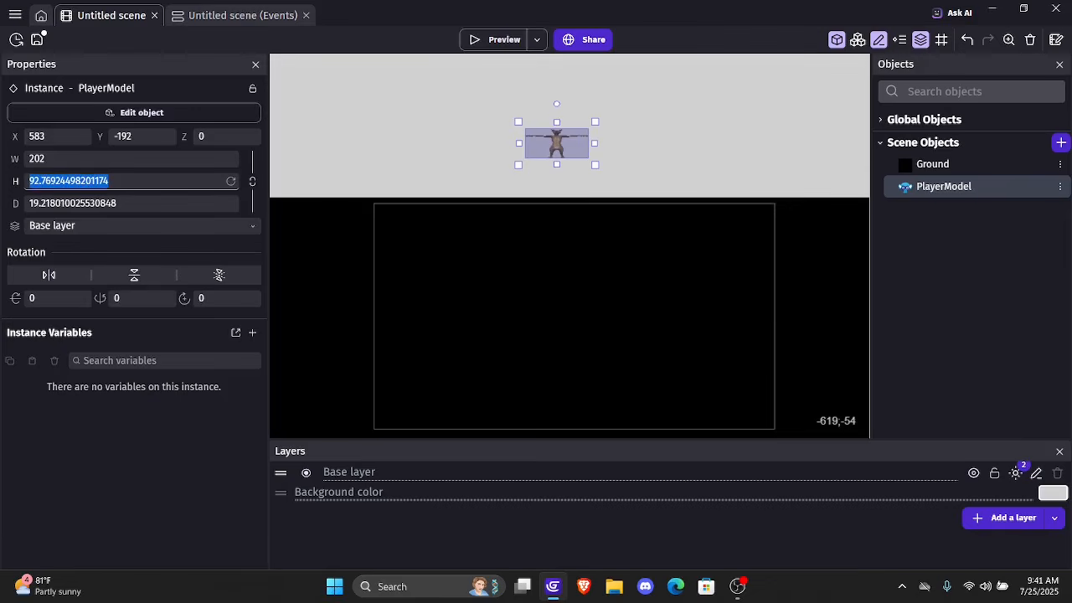
# Set the PlayerModel instance's height to 187 and its depth to 38
pyautogui.press('BackSpace')
pyautogui.write('1876')
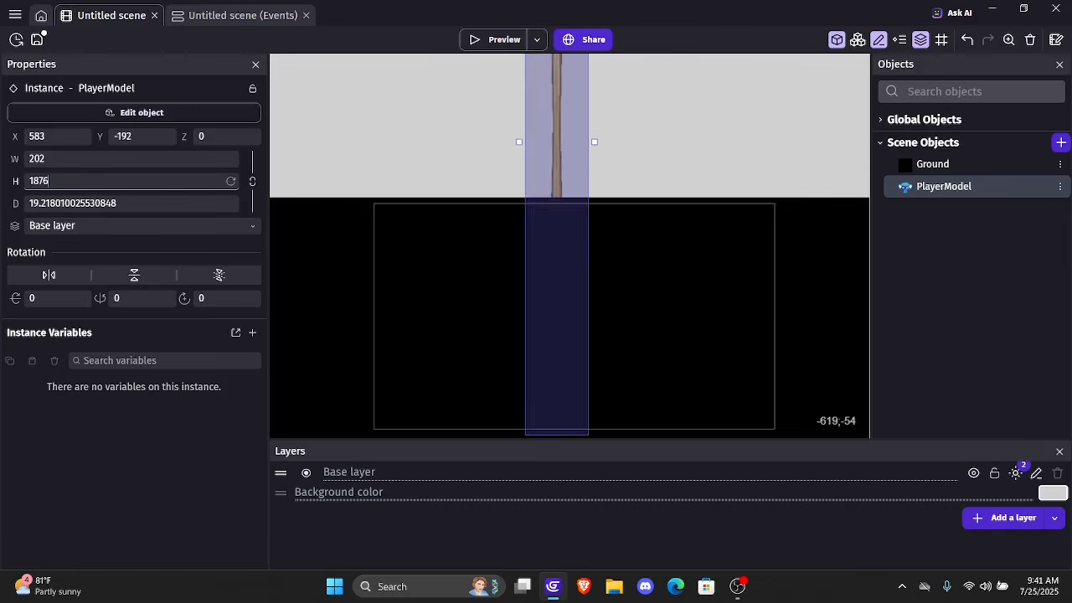
pyautogui.press('BackSpace')
pyautogui.press('BackSpace')
pyautogui.write('7')
pyautogui.press('Tab')
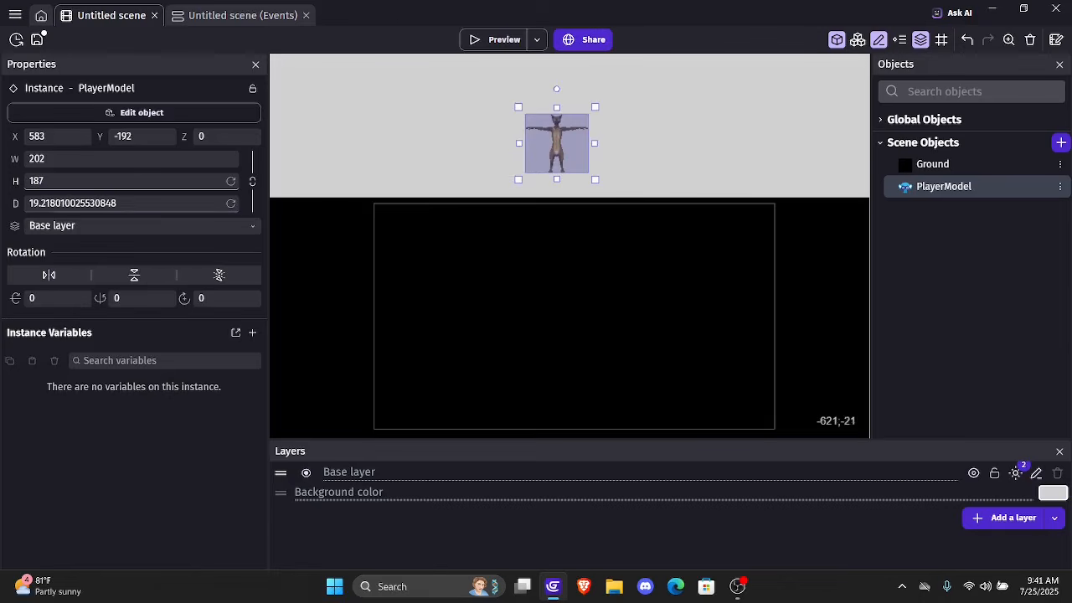
pyautogui.click(179, 202)
pyautogui.press('BackSpace')
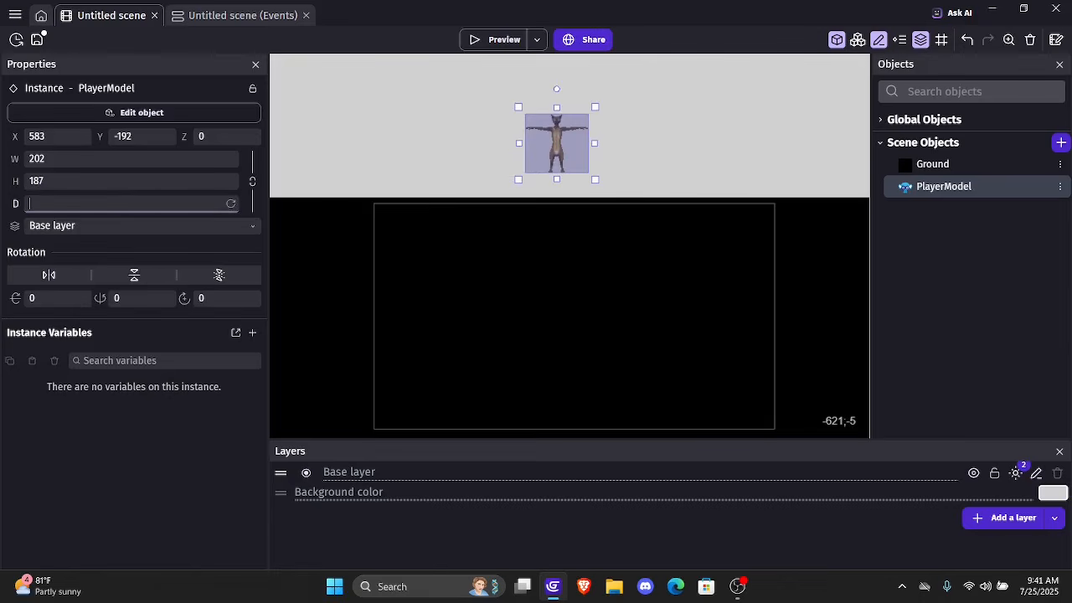
pyautogui.write('38')
pyautogui.click(620, 159)
# Shift the PlayerModel instance to about X 605, Y -247 and rotate it -90 around X and -809 around Z
pyautogui.moveTo(557, 144)
pyautogui.mouseDown()
pyautogui.moveTo(558, 154)
pyautogui.moveTo(542, 128)
pyautogui.moveTo(563, 126)
pyautogui.mouseUp()
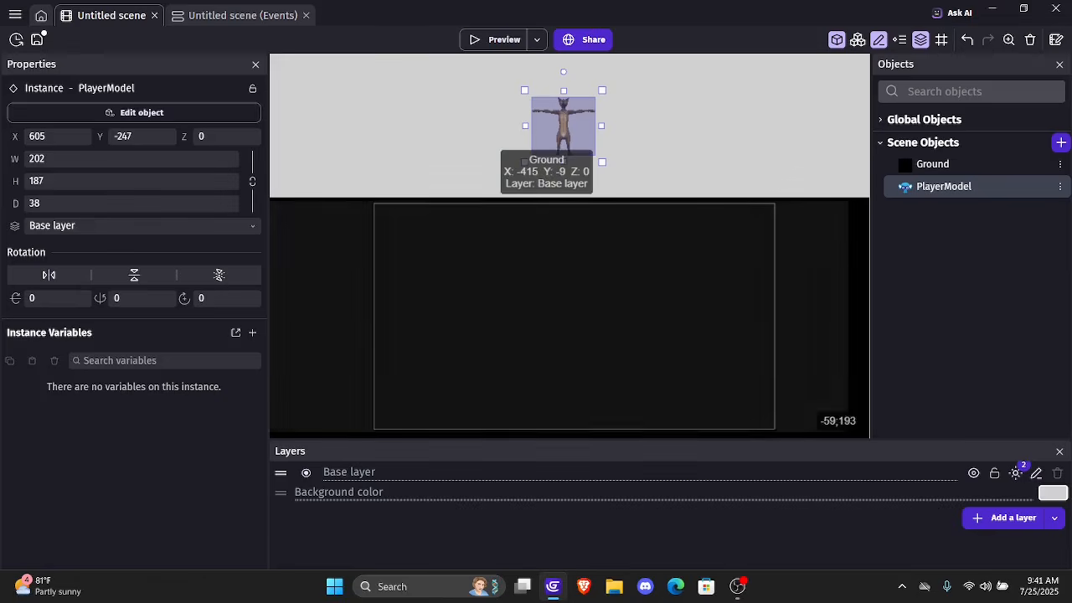
pyautogui.write('-90')
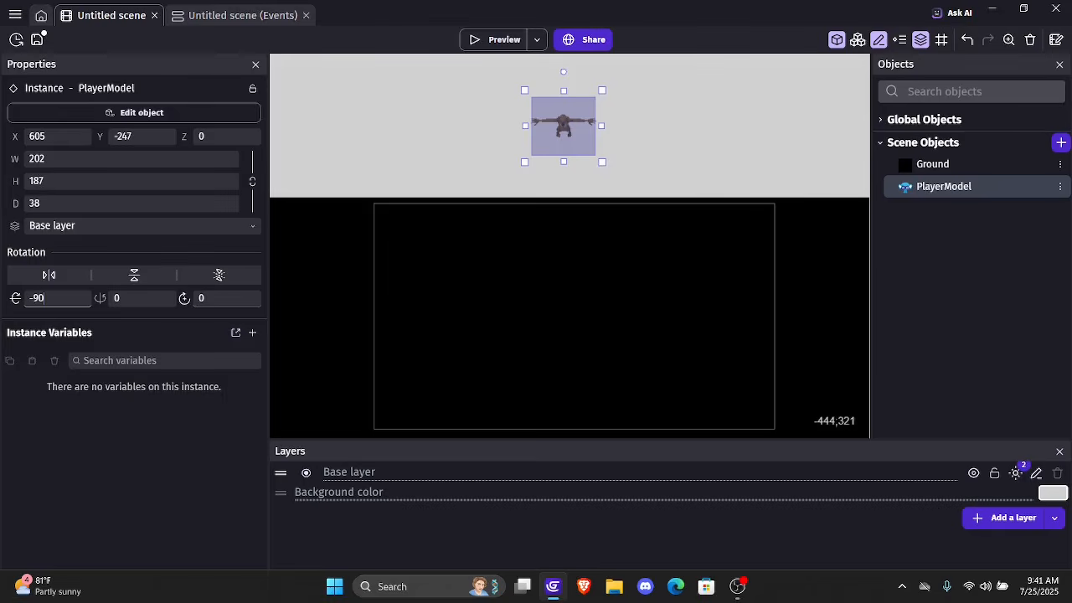
pyautogui.click(220, 298)
pyautogui.press('BackSpace')
pyautogui.write('-809')
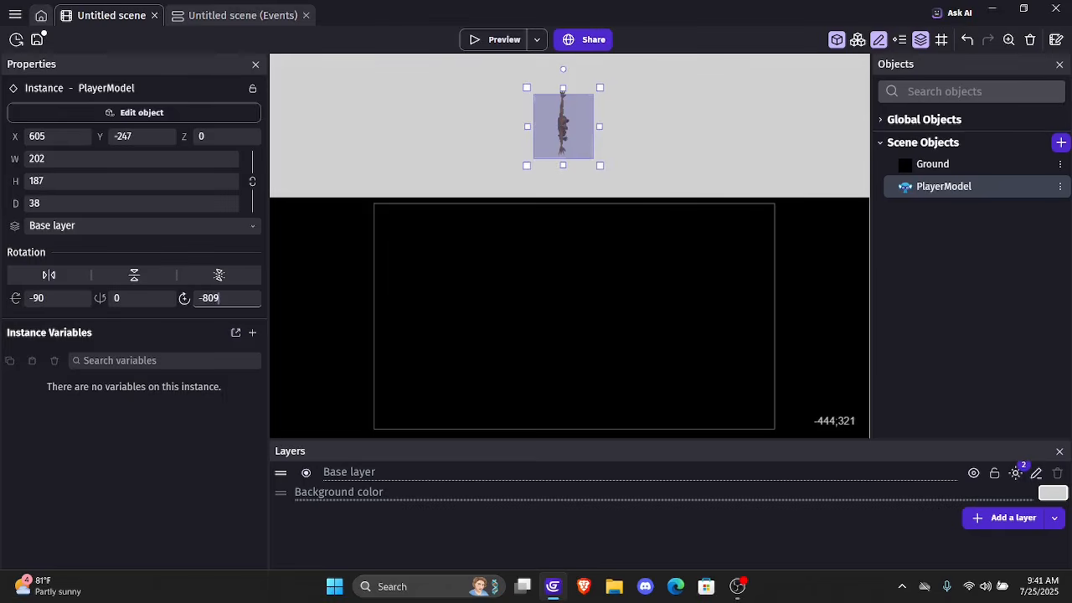
pyautogui.click(548, 171)
# Move the PlayerModel instance to about X 483, Y -243 and set its Z position to 200
pyautogui.moveTo(566, 133); pyautogui.dragTo(525, 127)
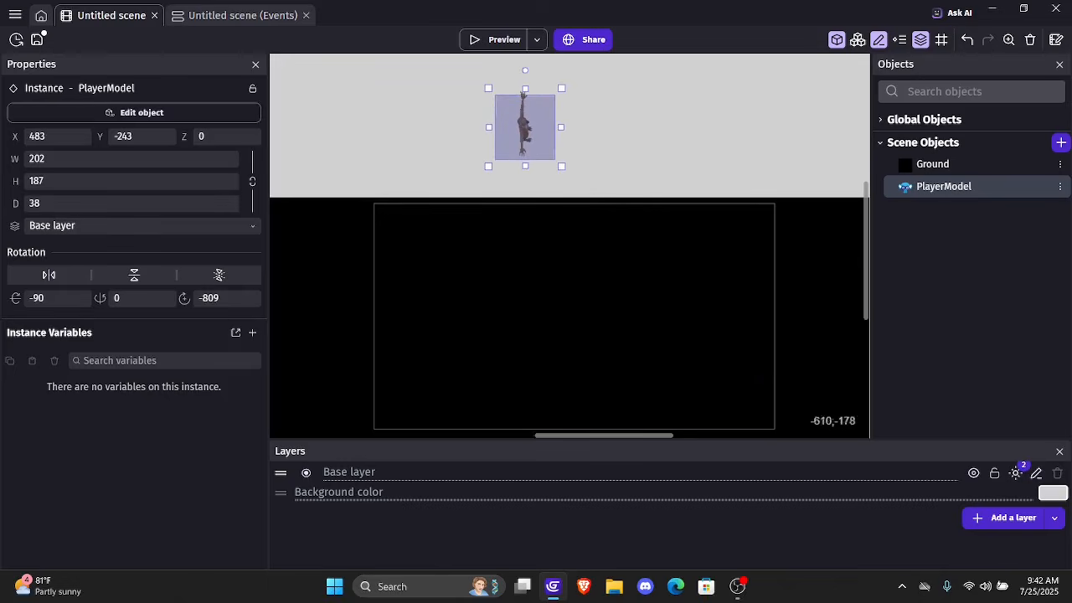
pyautogui.click(230, 141)
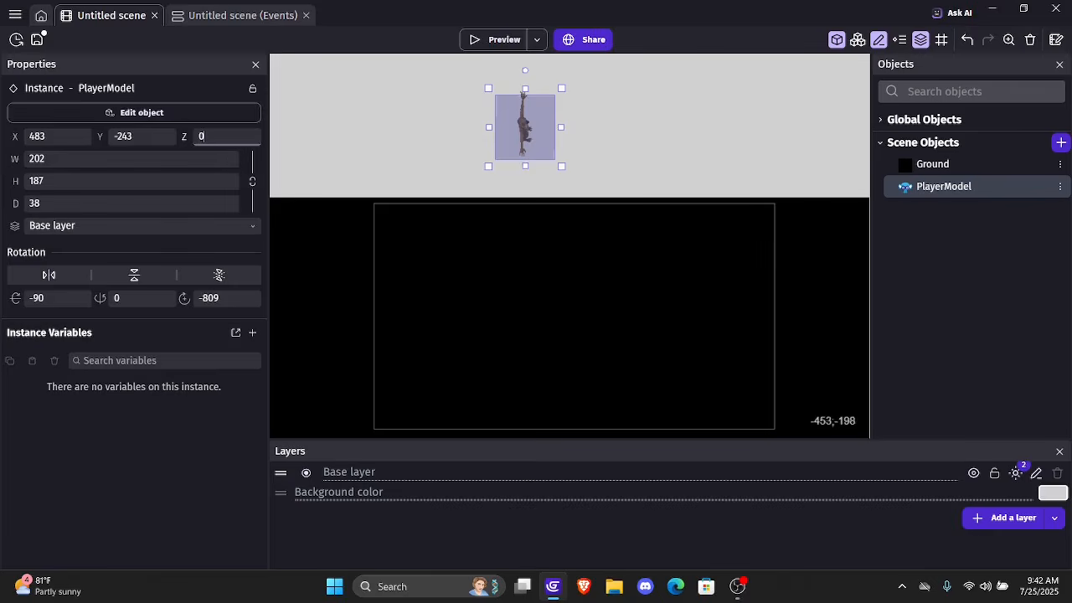
pyautogui.press('BackSpace')
pyautogui.write('200')
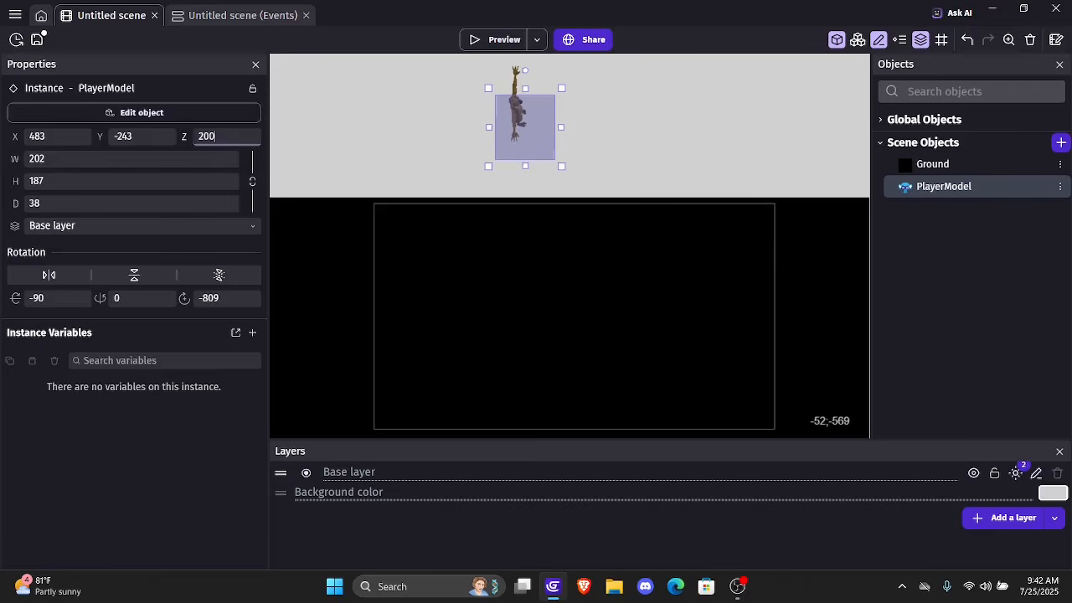
pyautogui.click(637, 152)
# Move the PlayerModel instance onto the Ground at about X 517, Y 452 and check it in a game preview
pyautogui.moveTo(516, 100); pyautogui.dragTo(527, 318)
pyautogui.click(498, 40)
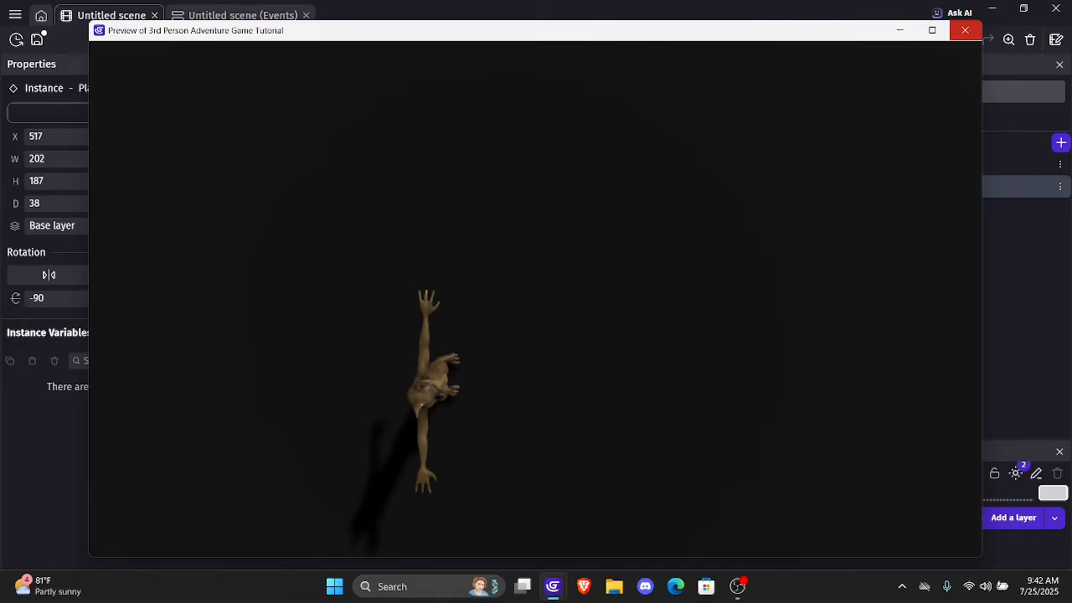
pyautogui.click(965, 30)
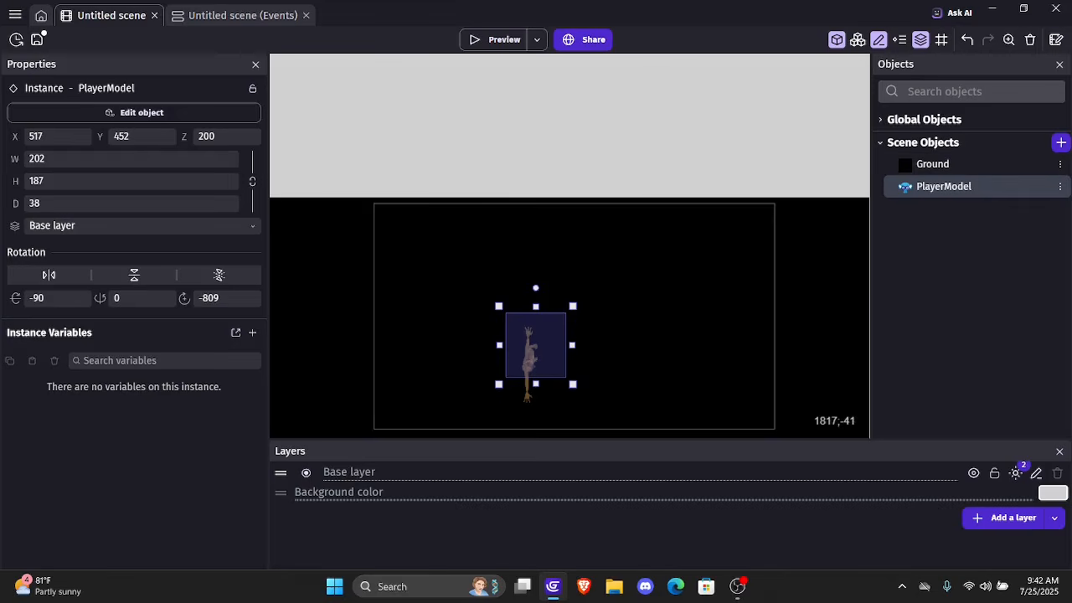
# Review PlayerModel's orientation, size, points, lighting and animation settings, apply them and save the project
pyautogui.doubleClick(945, 192)
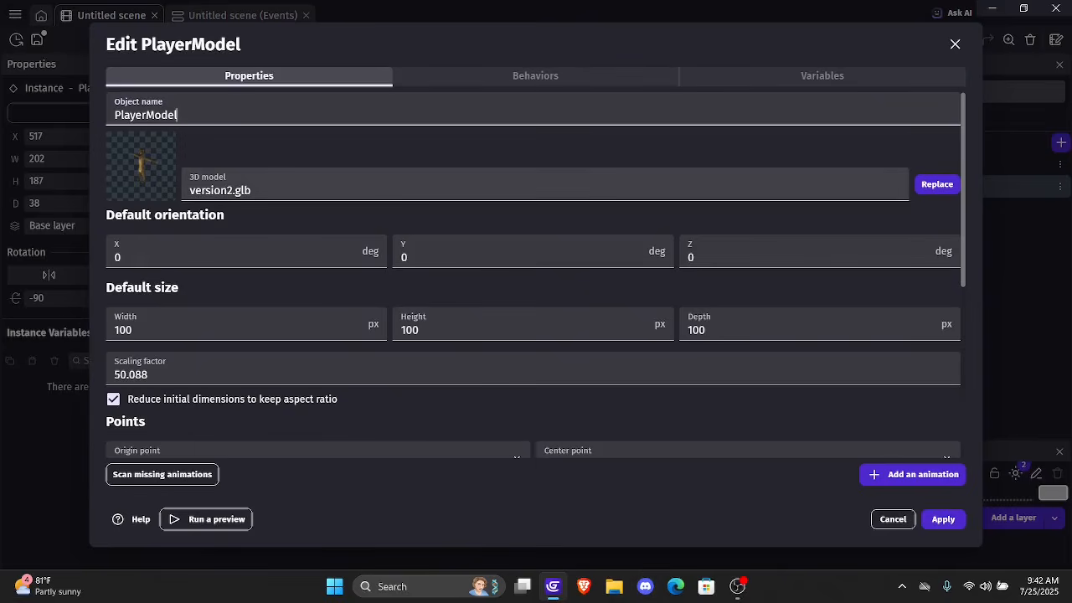
pyautogui.scroll(-3, 537, 293)
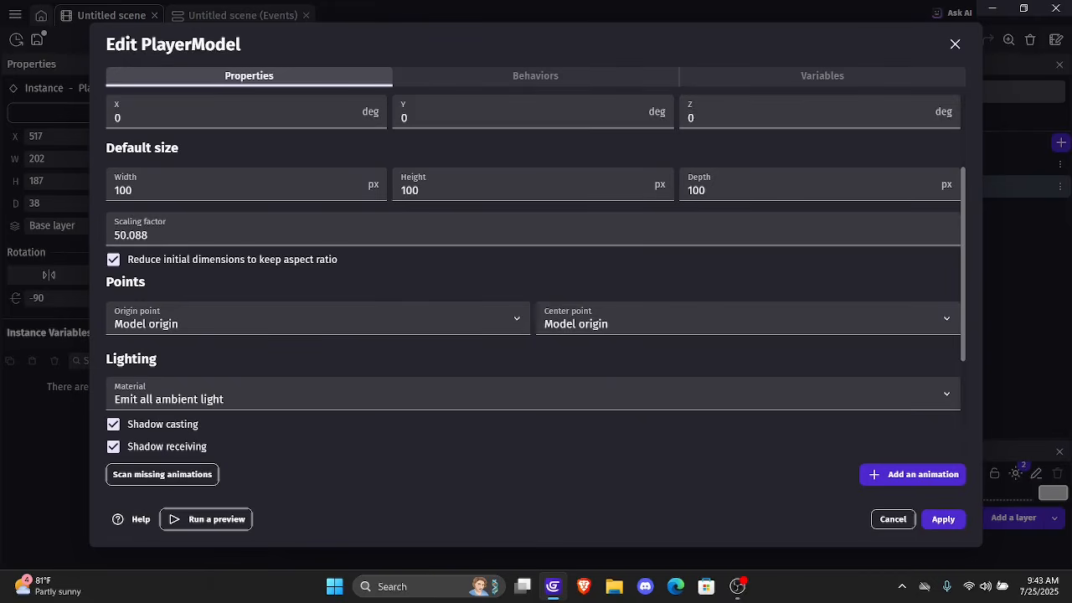
pyautogui.scroll(-4, 536, 276)
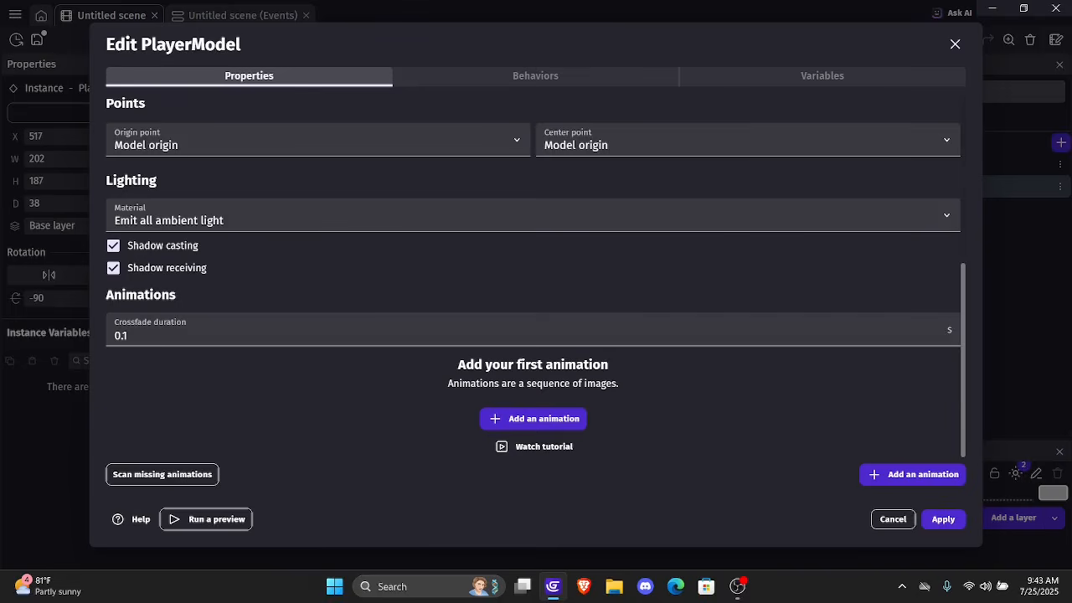
pyautogui.scroll(3, 536, 276)
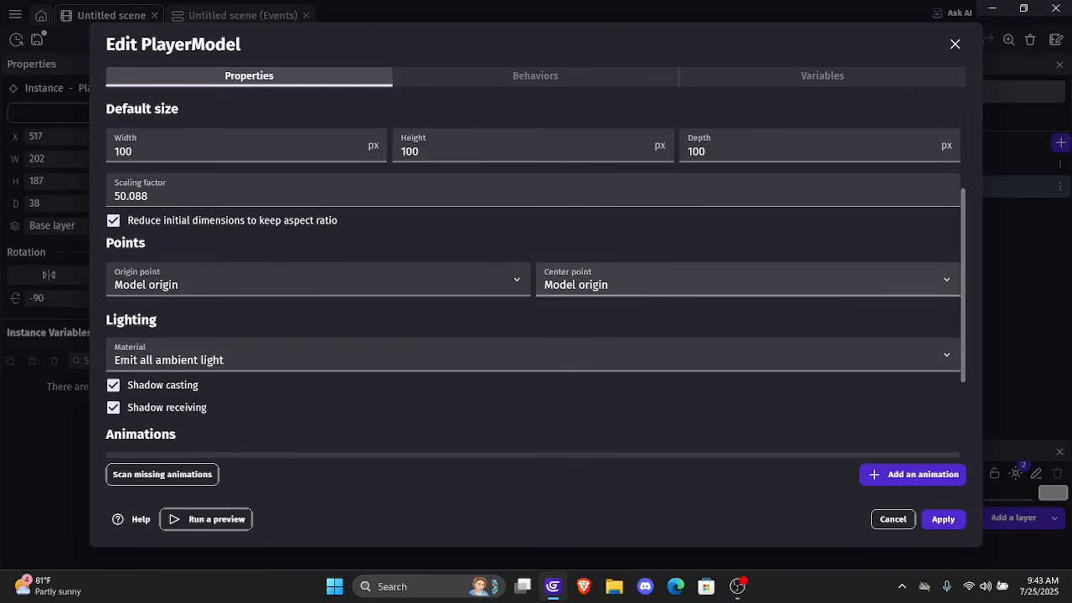
pyautogui.scroll(3, 536, 277)
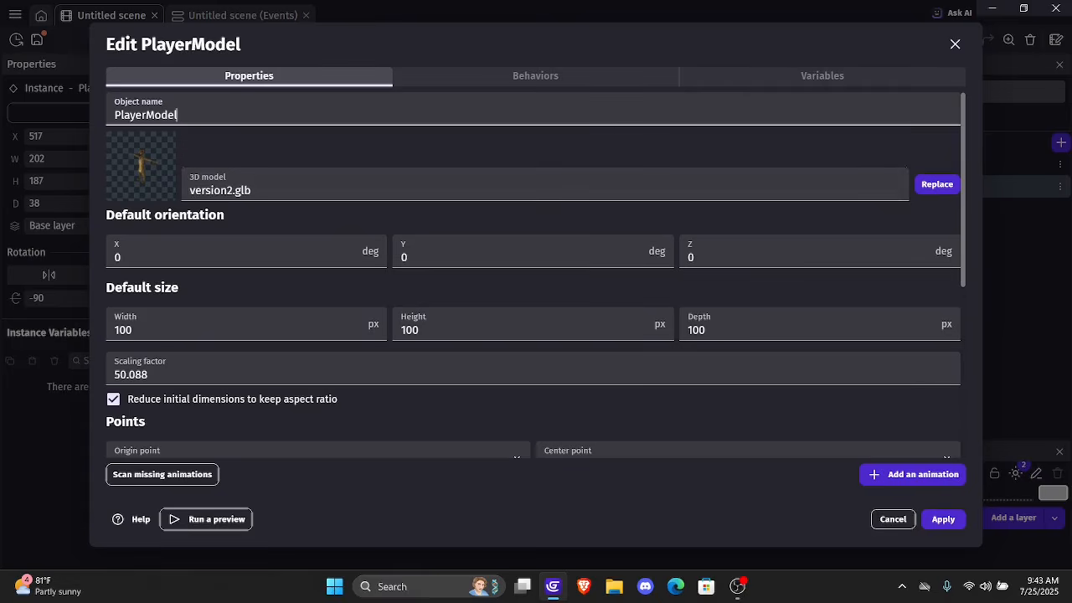
pyautogui.click(944, 519)
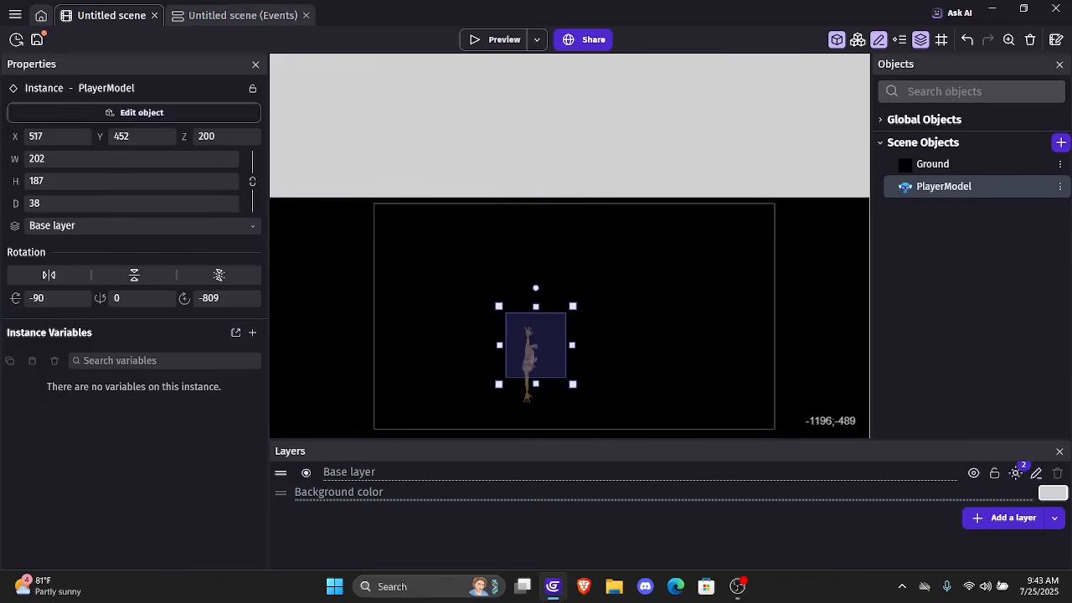
pyautogui.hotkey('ctrl', 's')
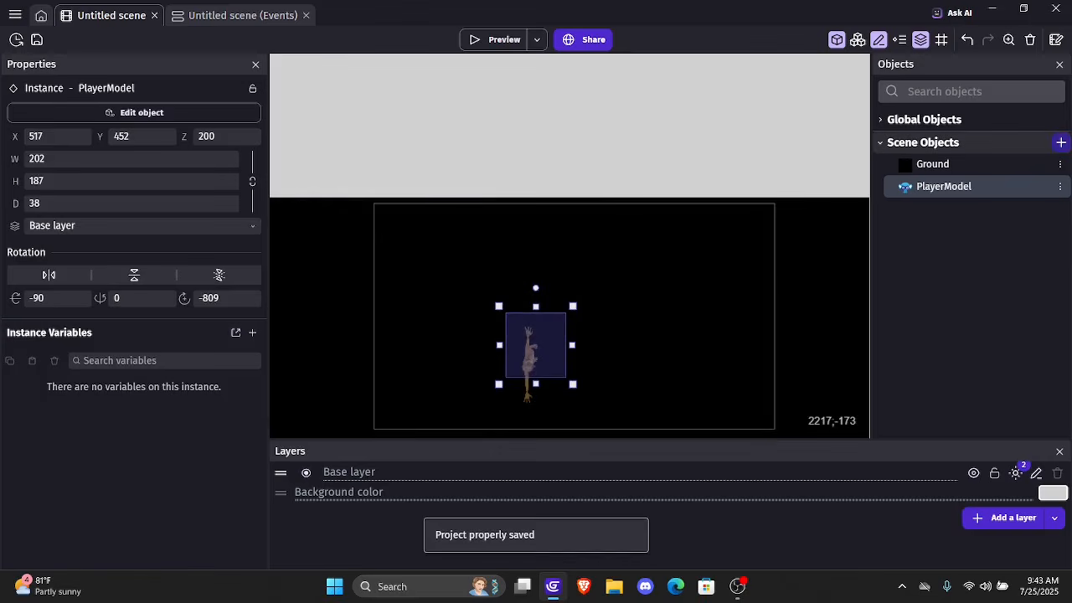
# Create a new 3D Box object from scratch and name it Player
pyautogui.click(1061, 142)
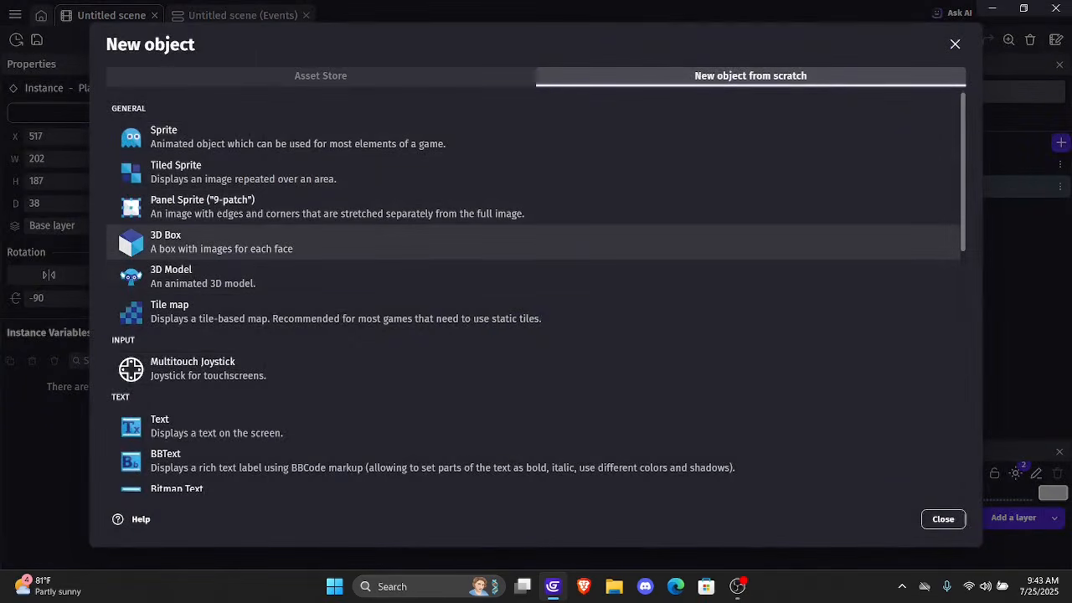
pyautogui.click(222, 242)
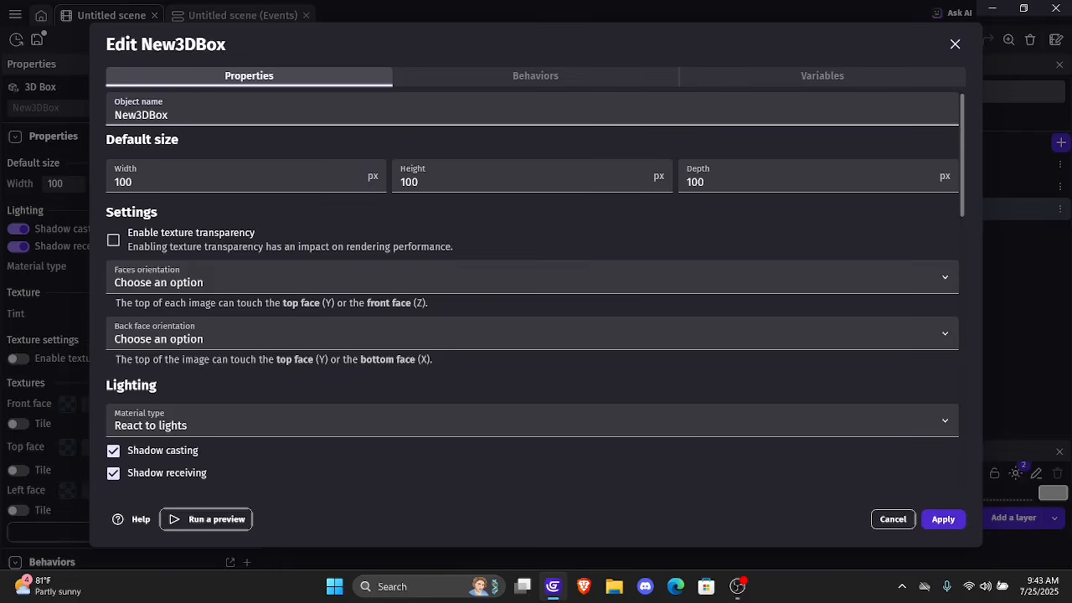
pyautogui.press('BackSpace')
pyautogui.press('BackSpace')
pyautogui.press('BackSpace')
pyautogui.press('BackSpace')
pyautogui.press('BackSpace')
pyautogui.press('BackSpace')
pyautogui.press('BackSpace')
pyautogui.press('BackSpace')
pyautogui.write('Player')
# Disable shadow casting and shadow receiving on the Player box and set its material type to No lighting effect
pyautogui.scroll(-2, 536, 293)
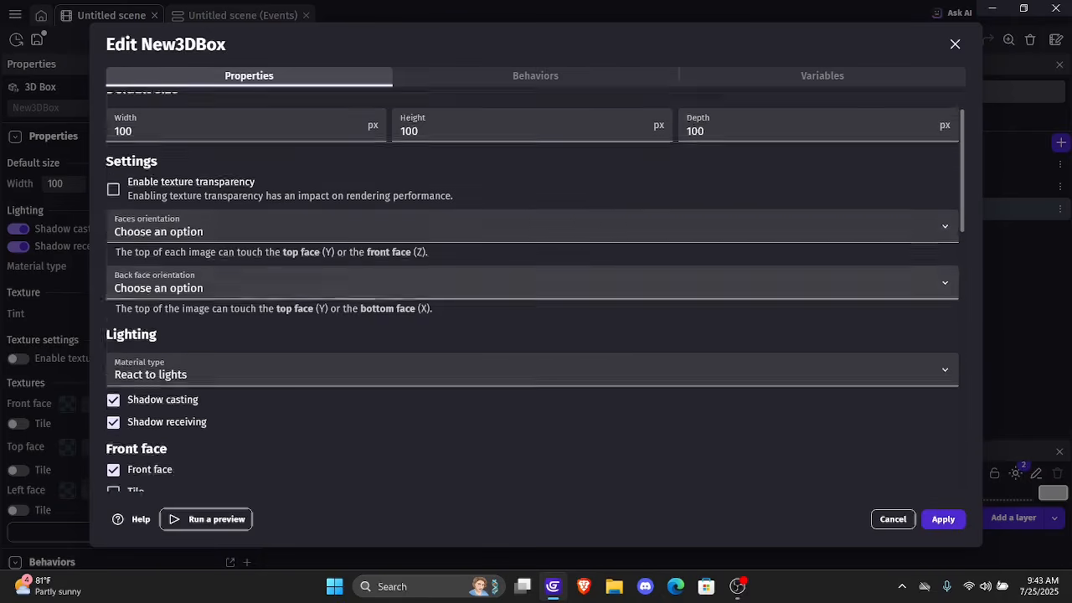
pyautogui.click(113, 381)
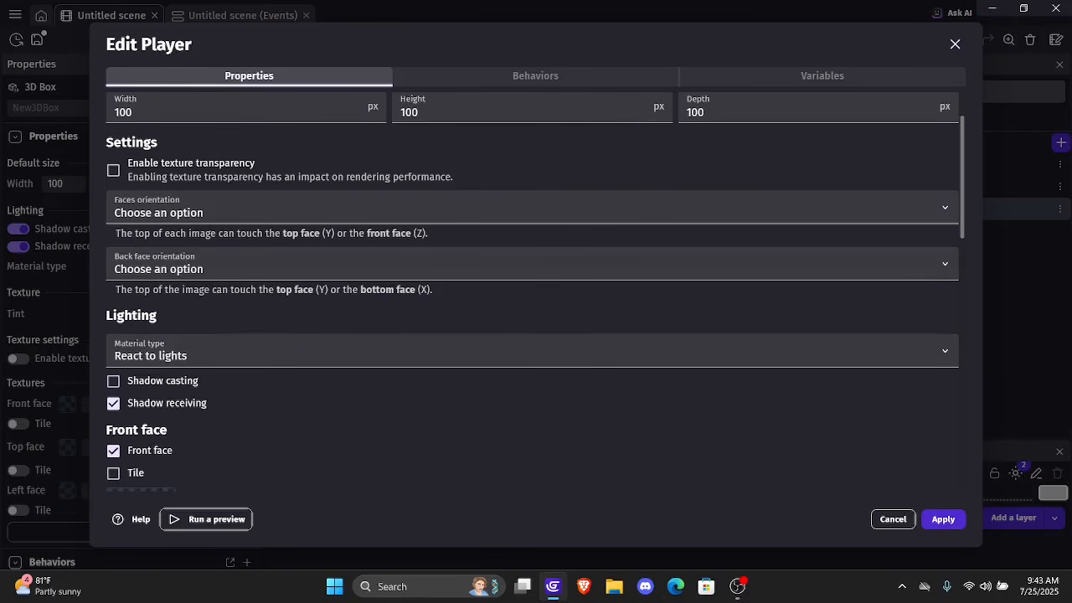
pyautogui.click(113, 404)
pyautogui.click(159, 352)
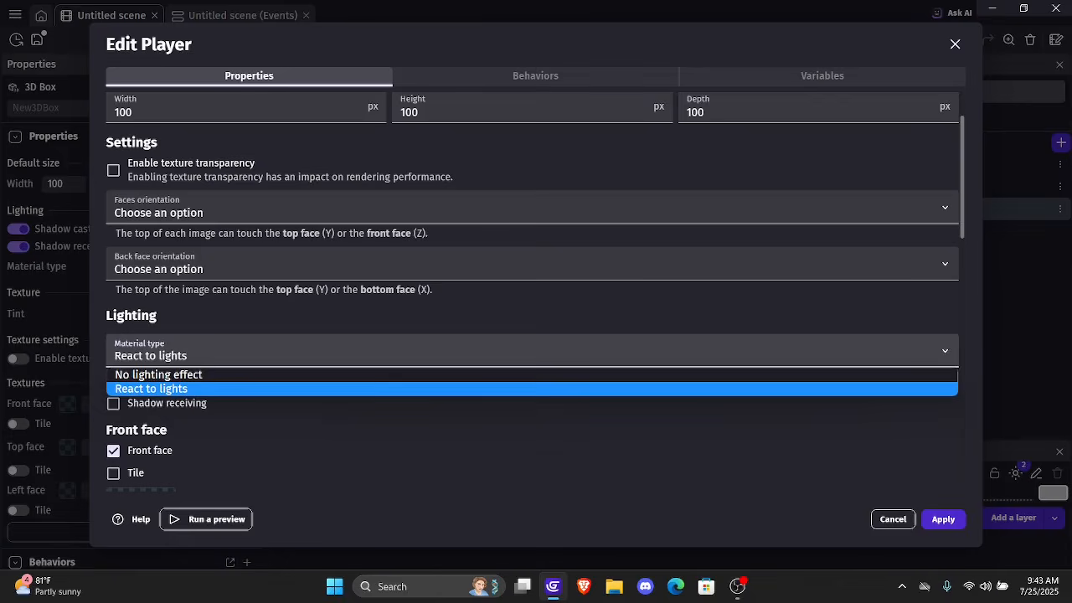
pyautogui.press('Return')
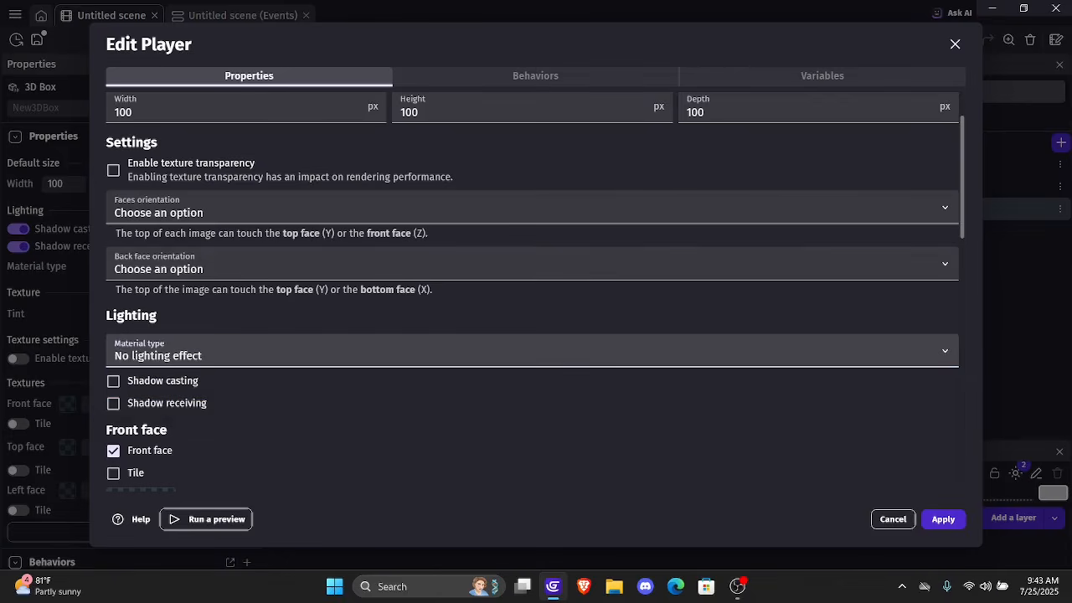
# Enable the back face of the Player box
pyautogui.scroll(-5, 533, 292)
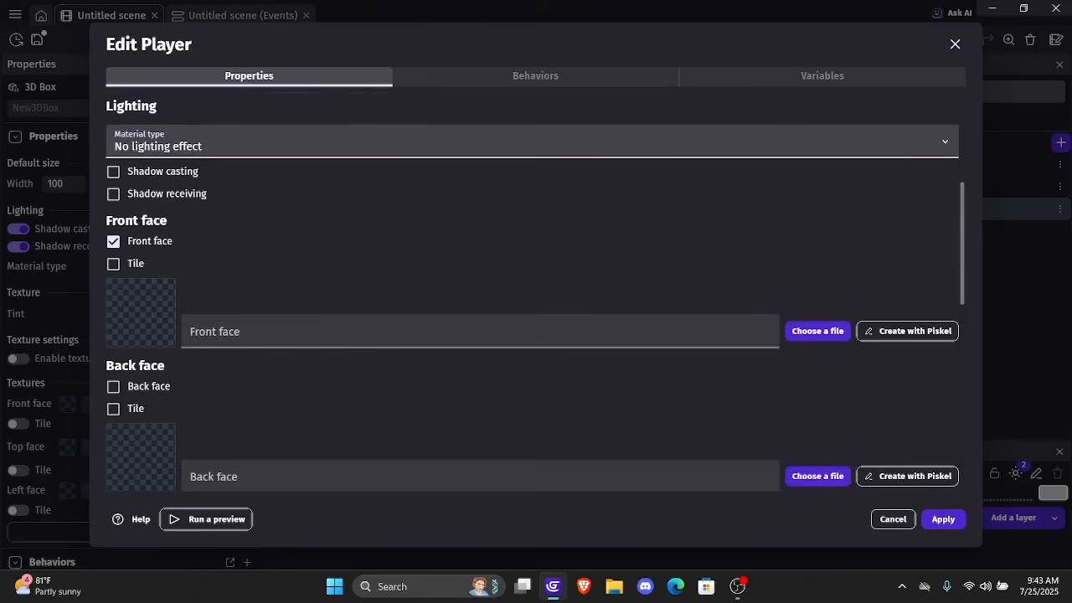
pyautogui.scroll(-7, 533, 293)
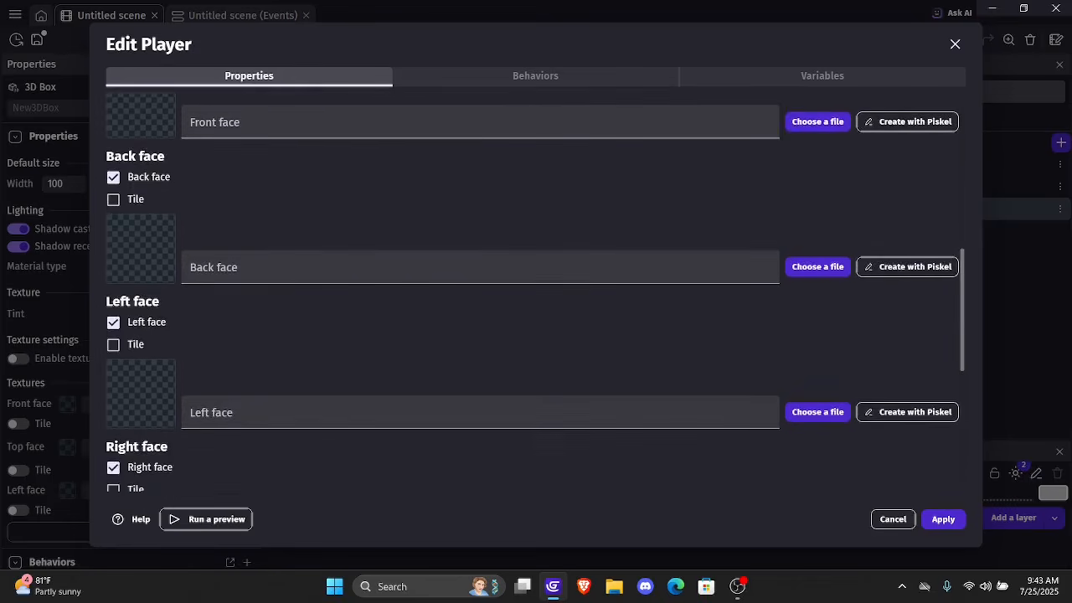
pyautogui.scroll(8, 532, 293)
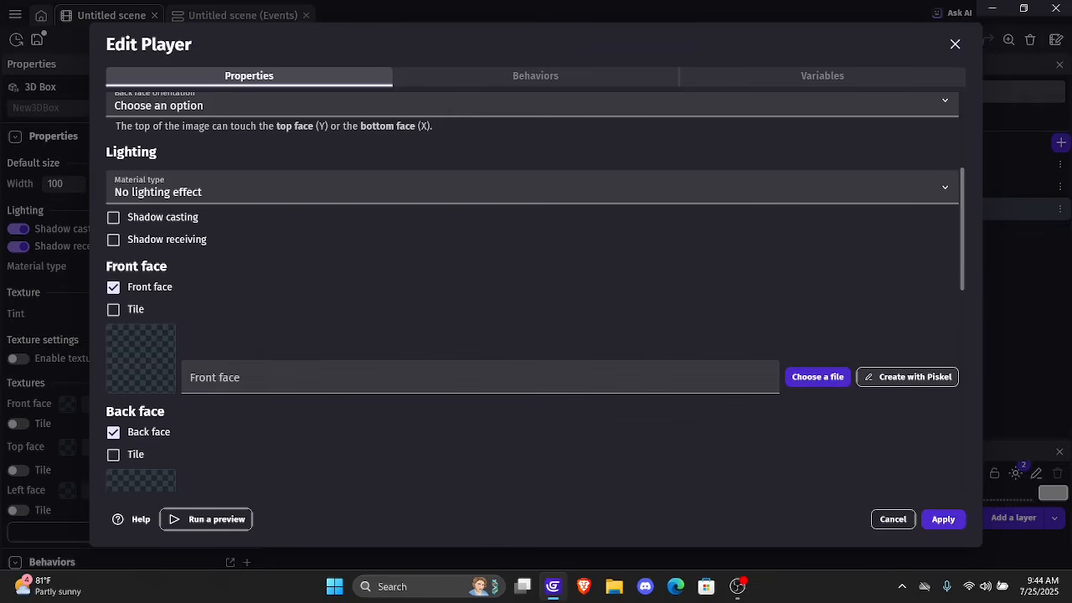
# Create a front face texture for the Player box in Piskel, filled entirely with red (#FF0000), and save it
pyautogui.click(907, 377)
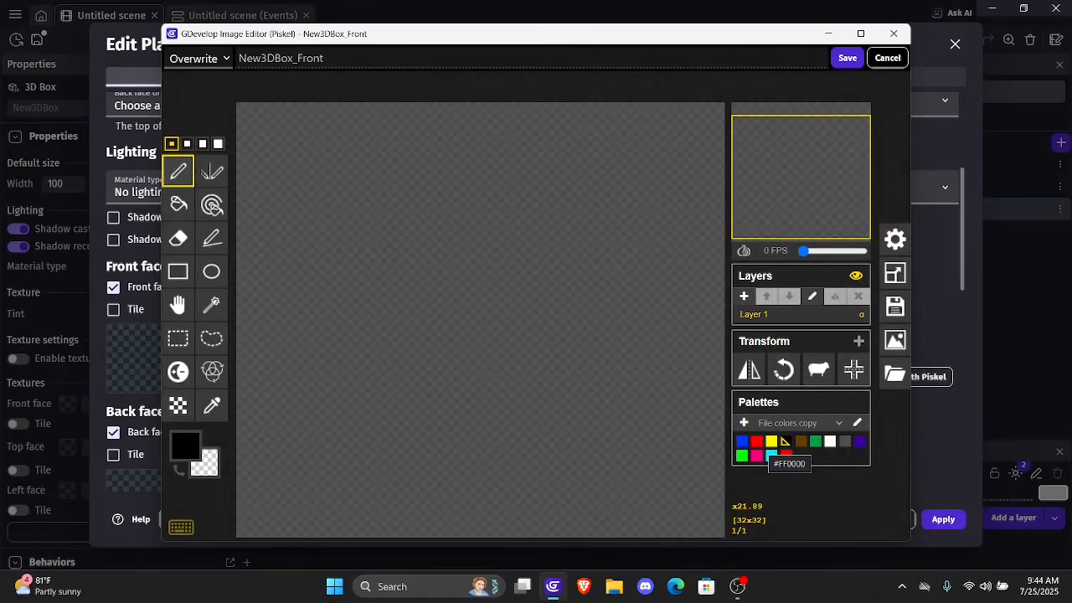
pyautogui.click(786, 455)
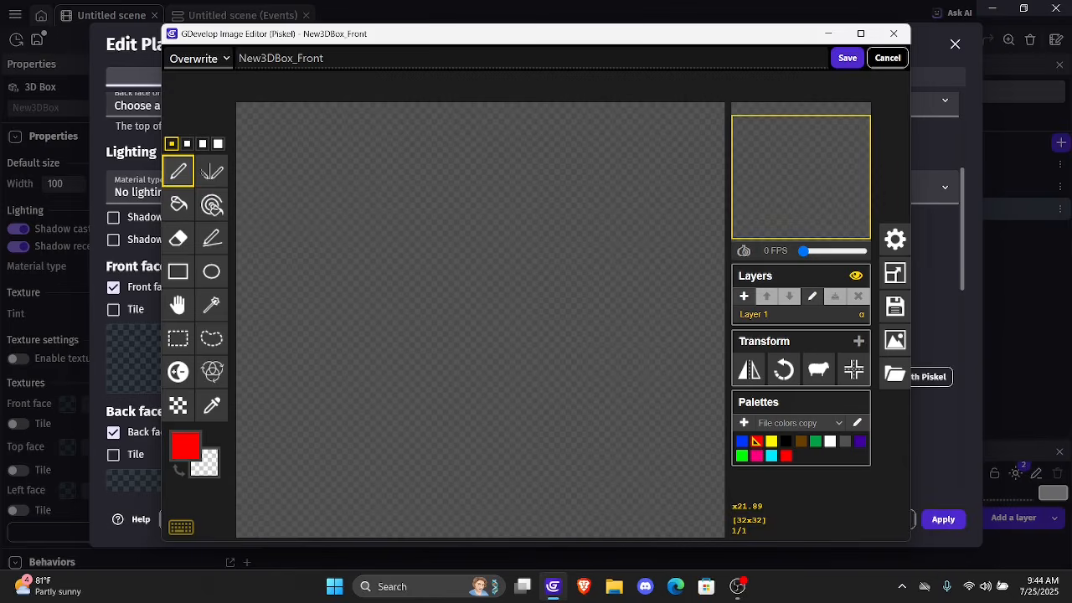
pyautogui.click(178, 203)
pyautogui.click(503, 248)
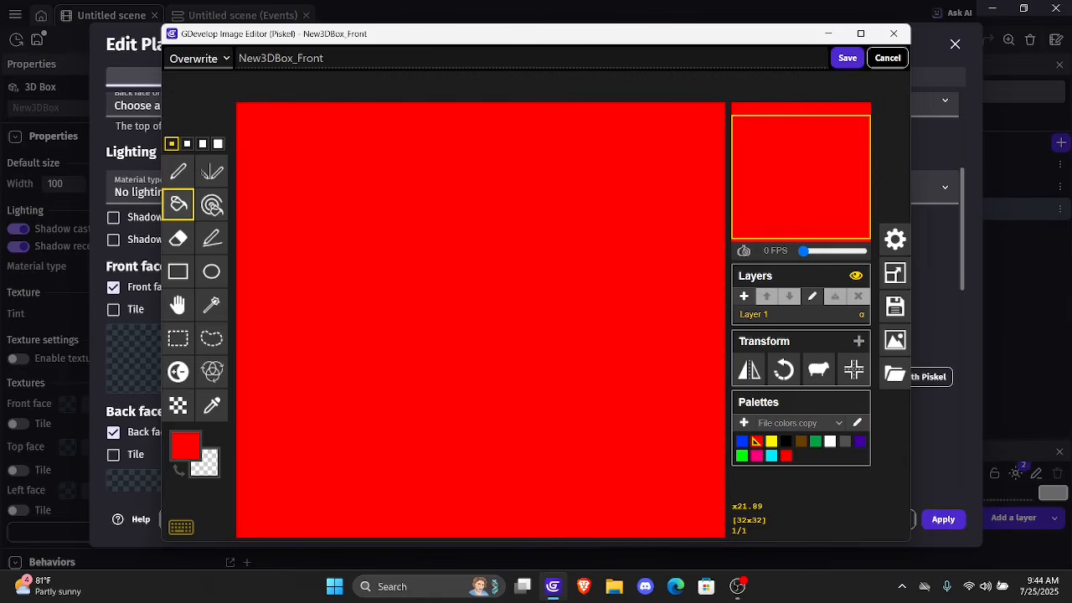
pyautogui.click(848, 58)
pyautogui.scroll(-5, 536, 294)
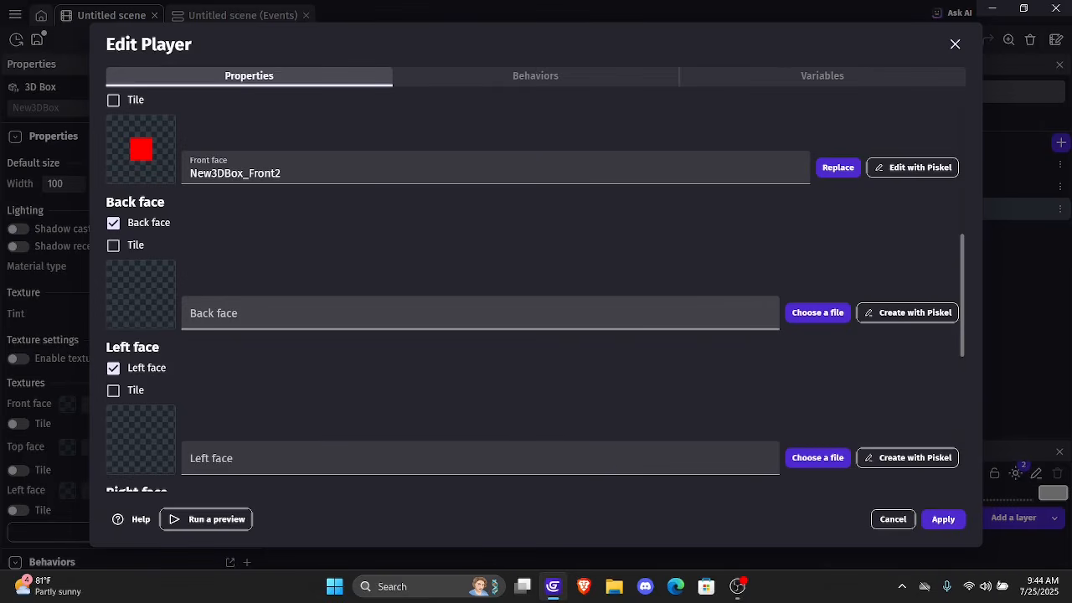
# Assign the existing New3DBox_Front2 resource as the texture of the Player box's back and left faces
pyautogui.click(480, 313)
pyautogui.click(243, 366)
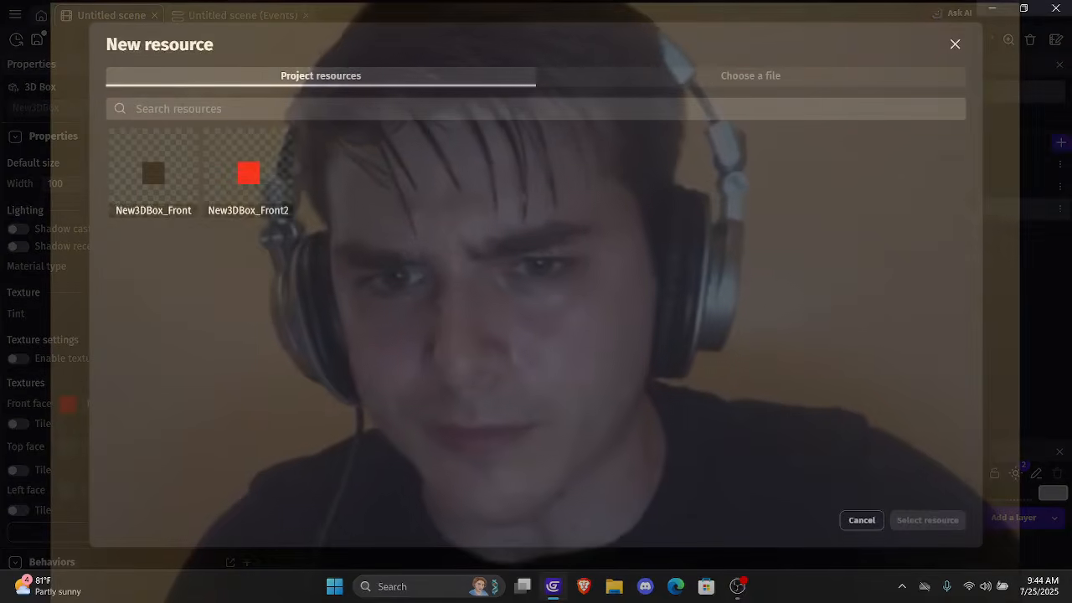
pyautogui.click(927, 520)
pyautogui.scroll(-2, 480, 318)
pyautogui.click(480, 318)
pyautogui.click(252, 371)
pyautogui.click(247, 173)
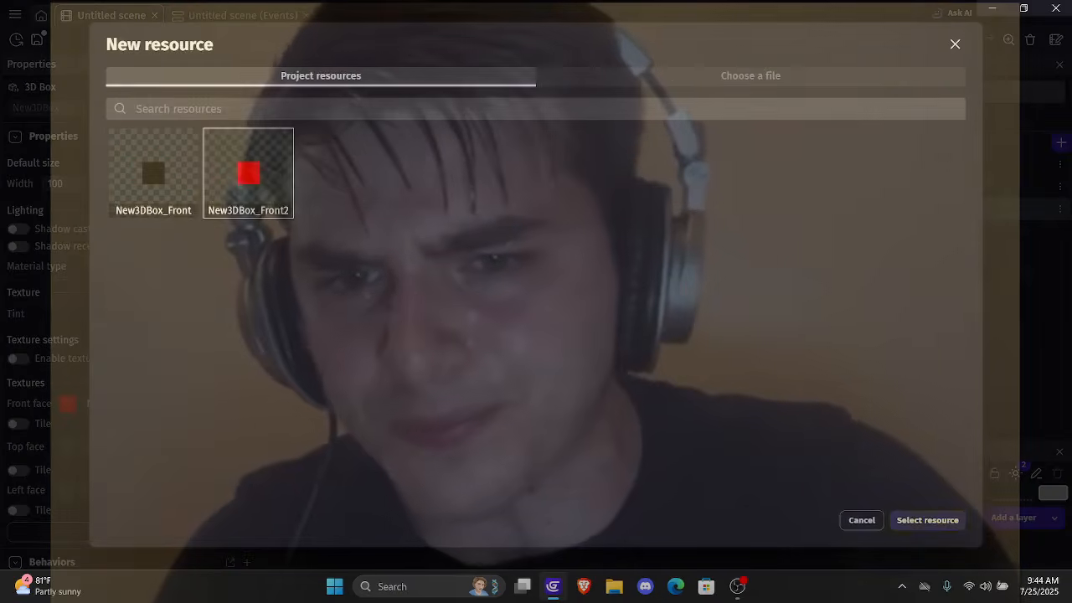
pyautogui.click(927, 520)
# Assign the New3DBox_Front2 resource as the texture of the Player box's right face
pyautogui.scroll(-2, 480, 319)
pyautogui.click(480, 318)
pyautogui.click(251, 369)
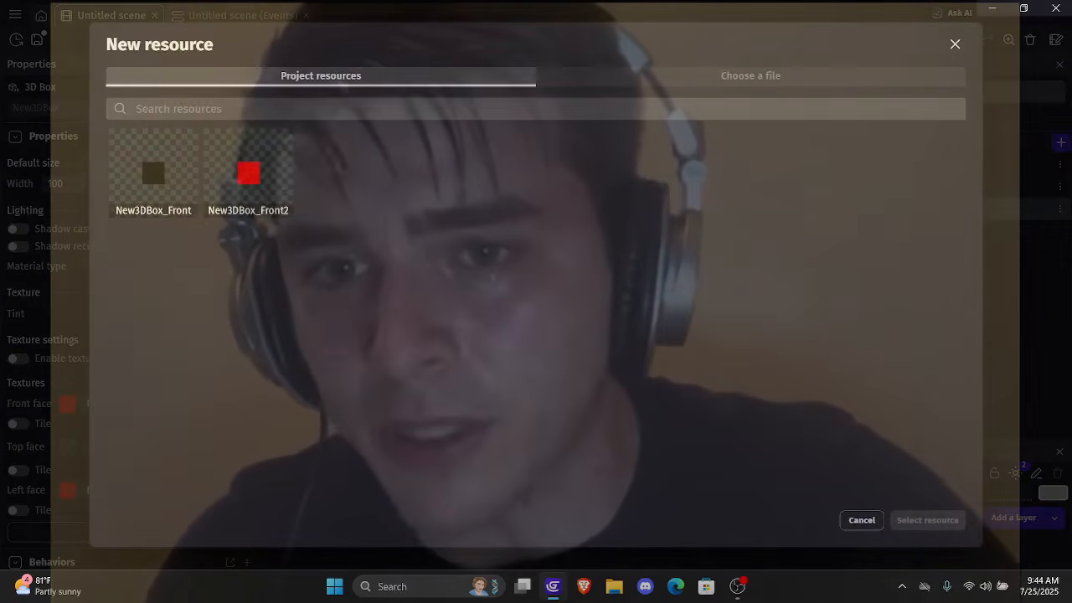
pyautogui.click(247, 173)
pyautogui.click(927, 520)
# Assign New3DBox_Front2 as the texture of the Player box's top and bottom faces and apply the object changes
pyautogui.click(480, 330)
pyautogui.click(252, 381)
pyautogui.click(248, 173)
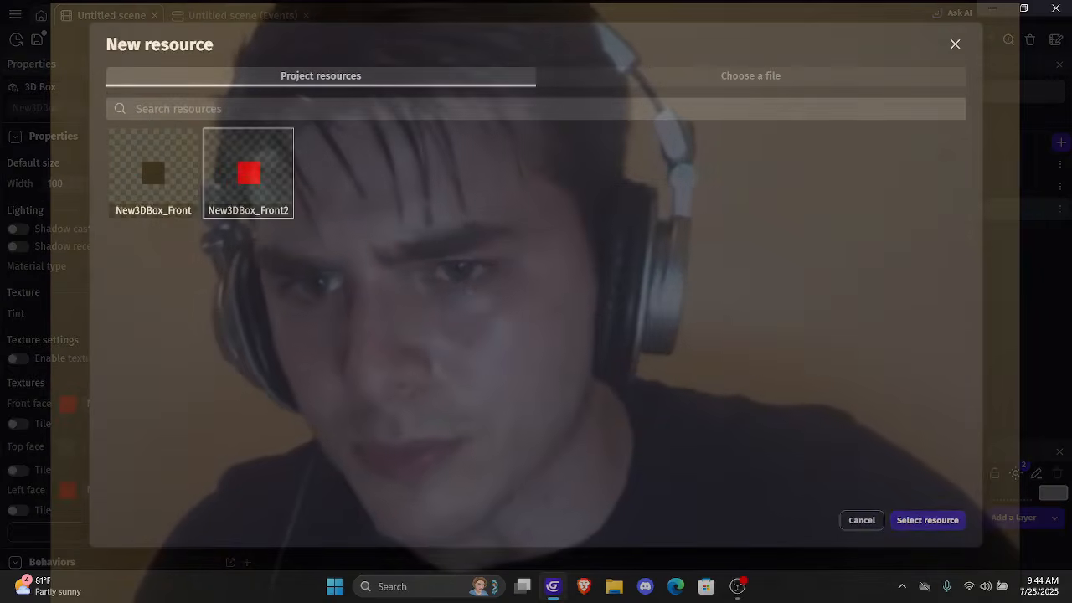
pyautogui.click(927, 520)
pyautogui.click(480, 475)
pyautogui.click(252, 411)
pyautogui.click(248, 173)
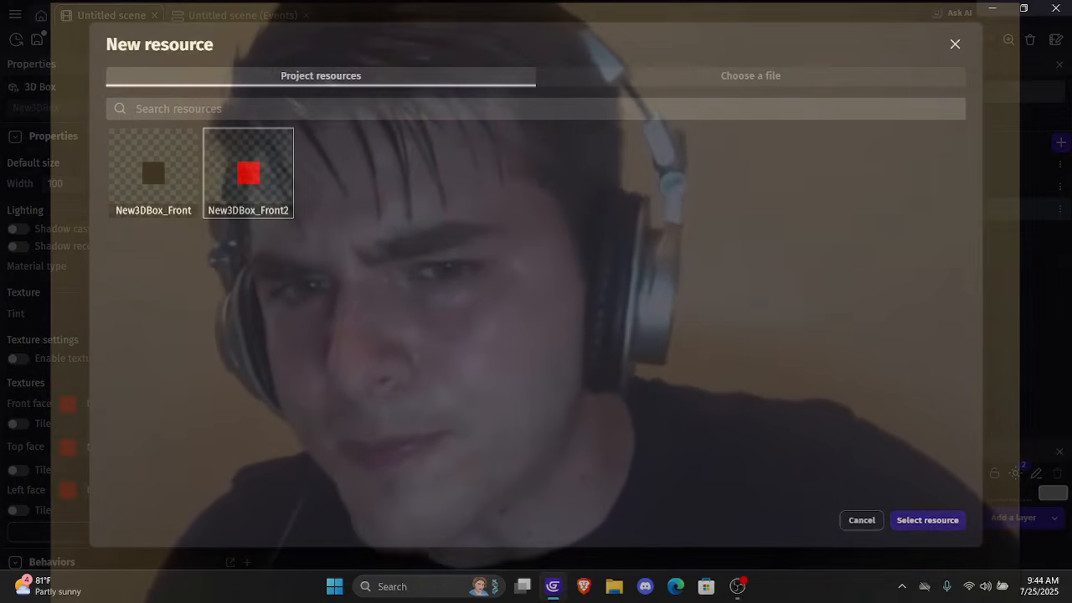
pyautogui.click(927, 520)
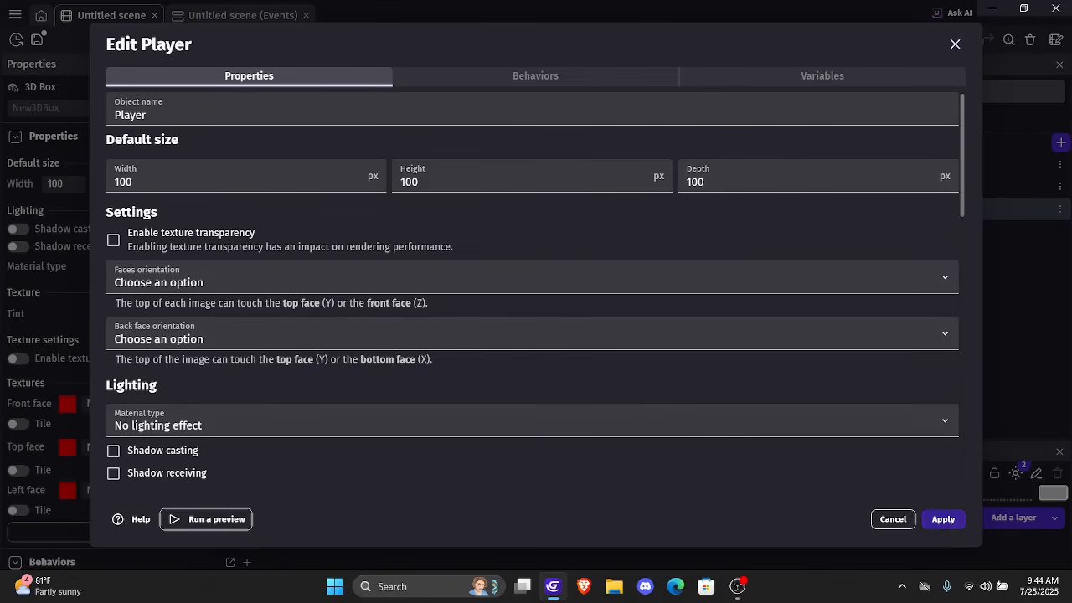
pyautogui.click(943, 519)
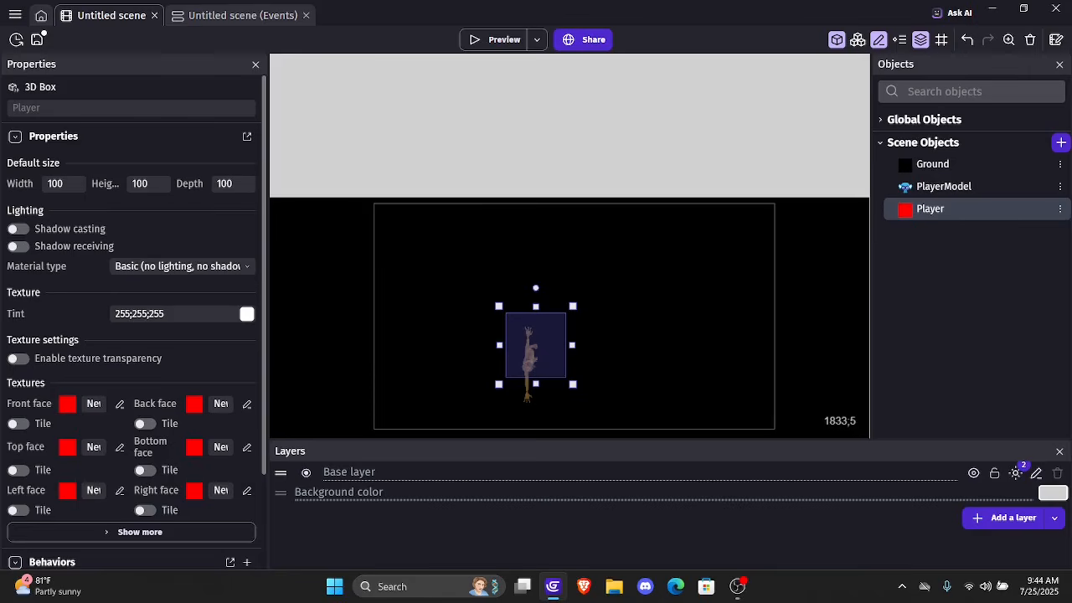
# Search the behaviors for physics character mappers and add the 3D platformer keyboard mapper behavior to the Player object
pyautogui.doubleClick(948, 207)
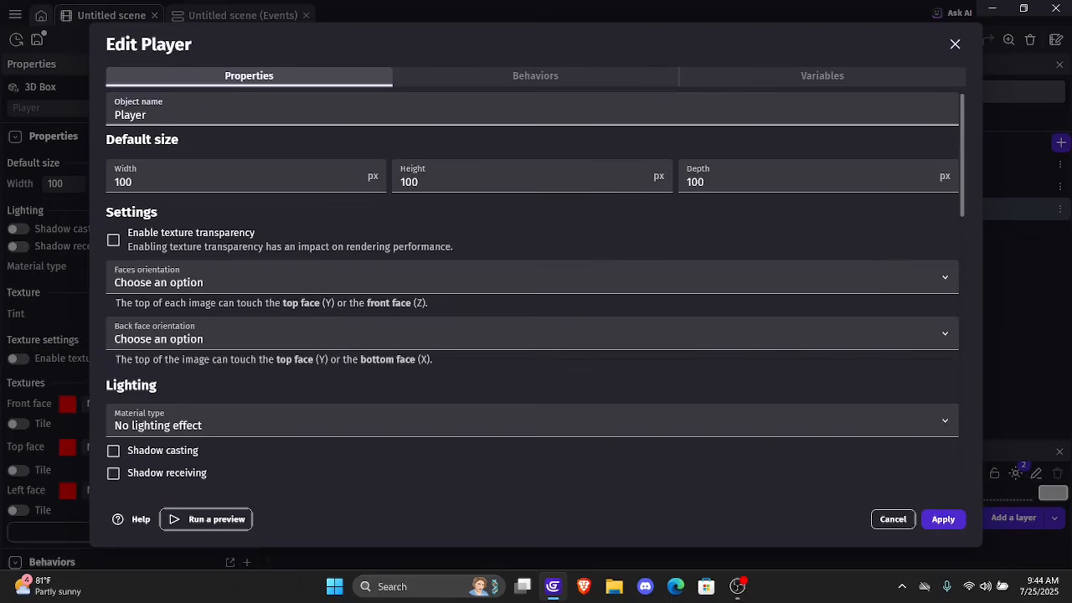
pyautogui.click(535, 76)
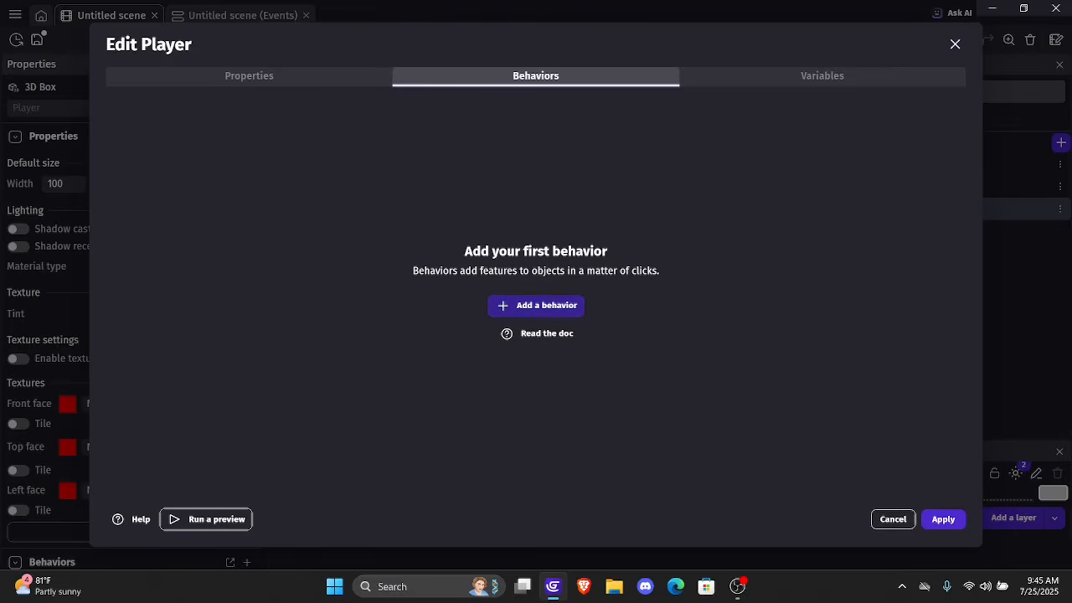
pyautogui.click(536, 304)
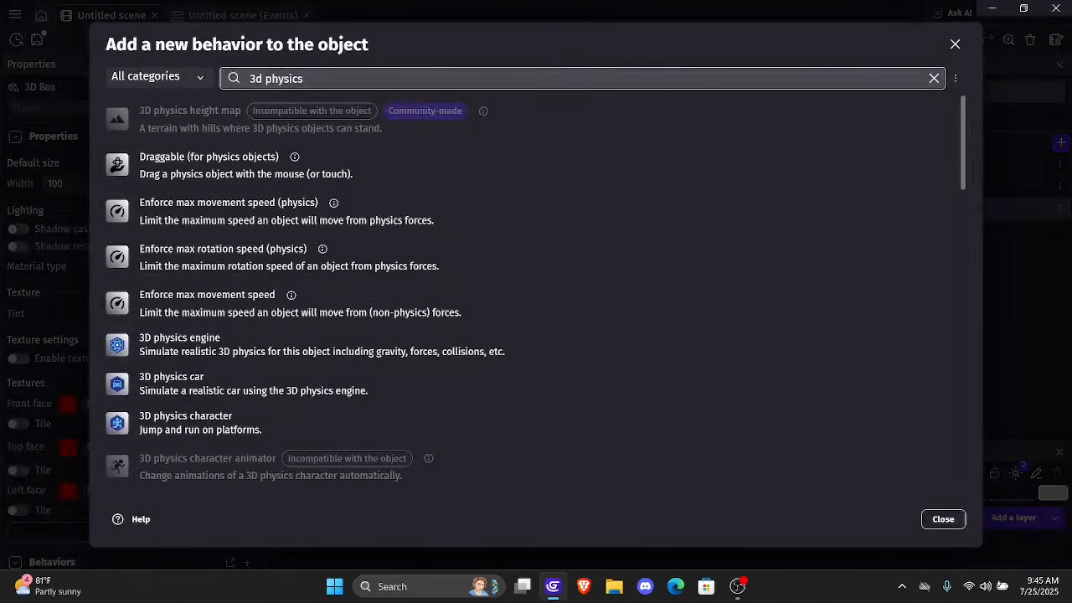
pyautogui.write('3d physics\\\\\\\\\\\\\\\\\\\\\\\\\\\\\\\\\\\\\\')
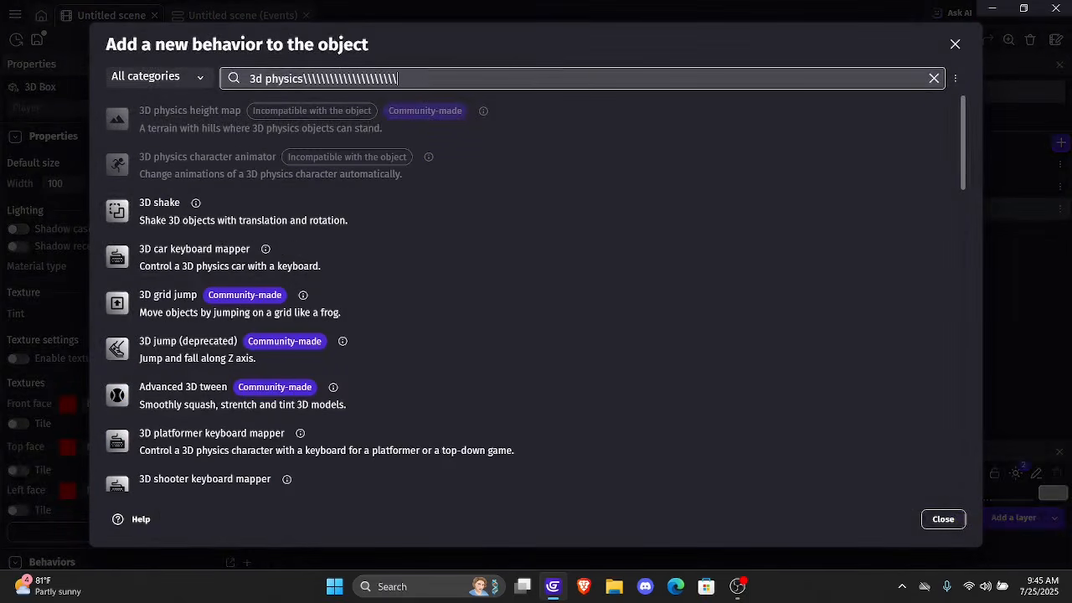
pyautogui.press('BackSpace')
pyautogui.press('BackSpace')
pyautogui.press('BackSpace')
pyautogui.press('BackSpace')
pyautogui.press('BackSpace')
pyautogui.press('BackSpace')
pyautogui.press('BackSpace')
pyautogui.press('BackSpace')
pyautogui.press('BackSpace')
pyautogui.press('BackSpace')
pyautogui.press('BackSpace')
pyautogui.press('BackSpace')
pyautogui.press('BackSpace')
pyautogui.press('BackSpace')
pyautogui.press('BackSpace')
pyautogui.press('BackSpace')
pyautogui.press('BackSpace')
pyautogui.press('BackSpace')
pyautogui.press('BackSpace')
pyautogui.press('BackSpace')
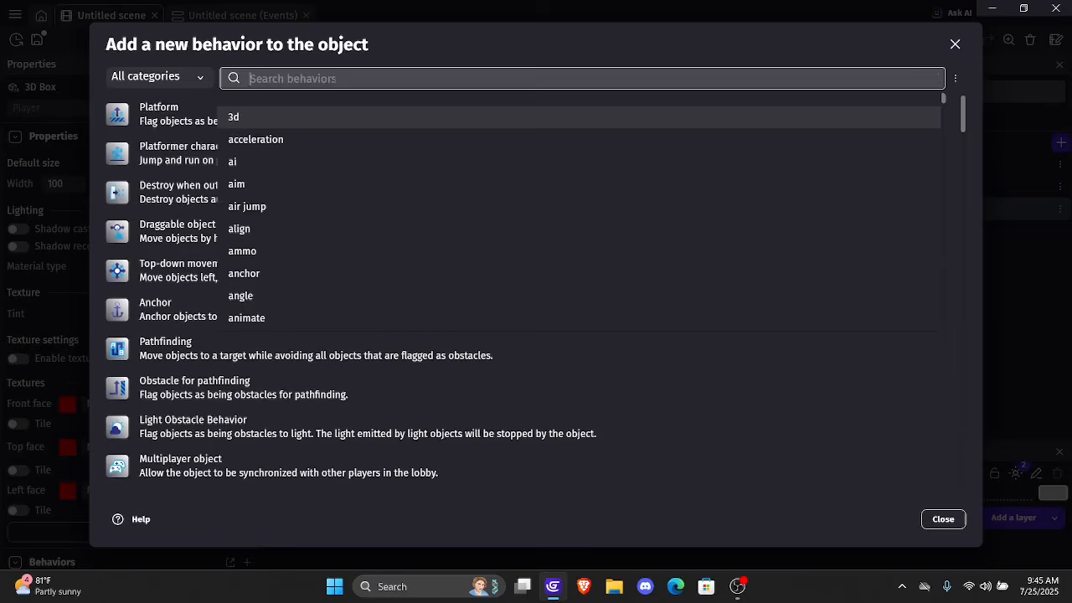
pyautogui.write('Physics character mapp')
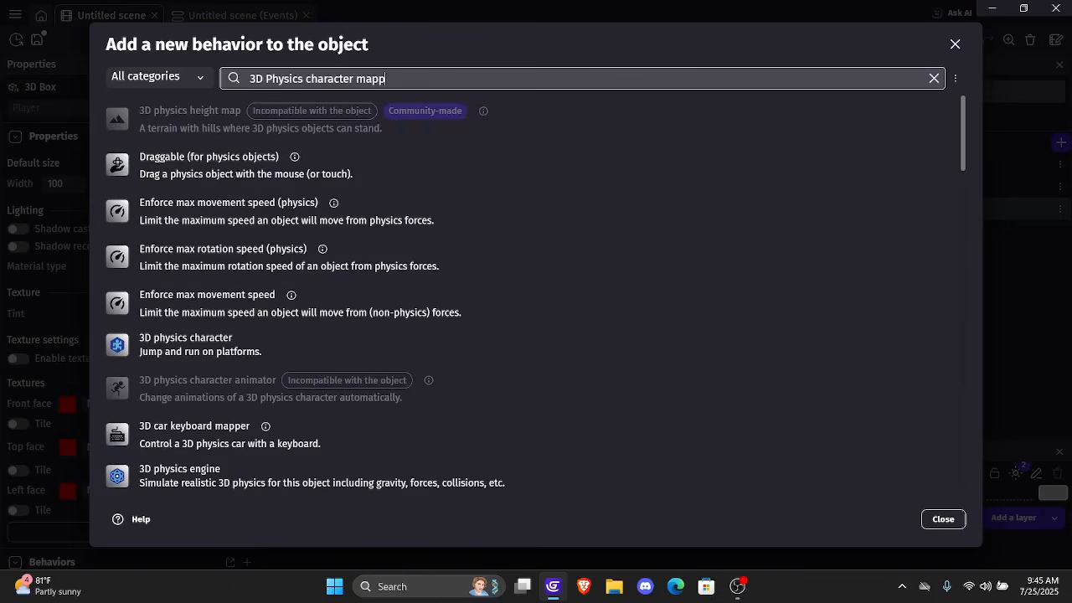
pyautogui.scroll(-3, 536, 293)
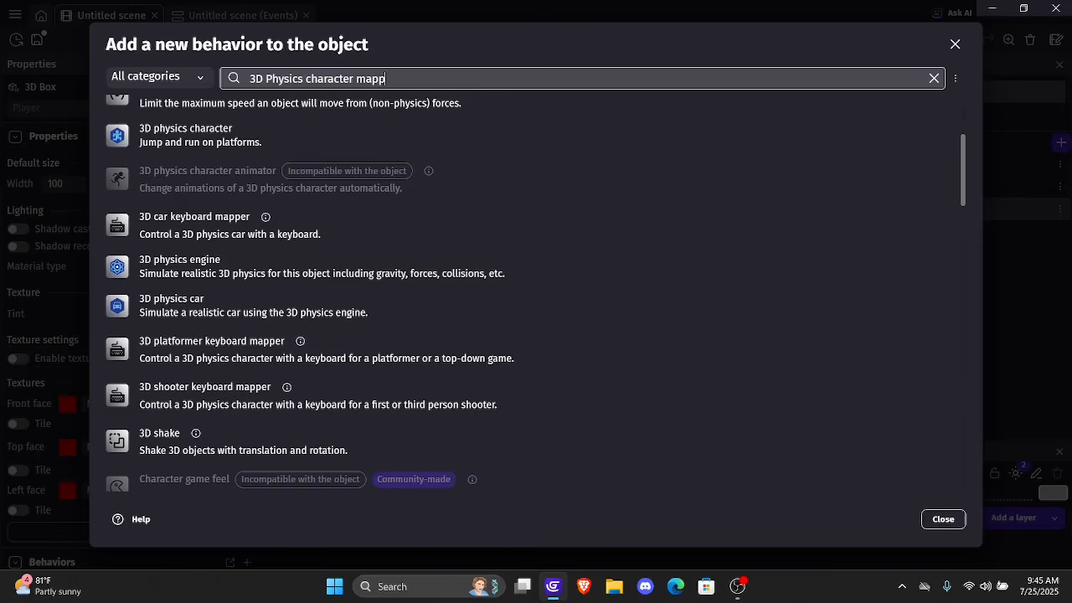
pyautogui.scroll(2, 533, 293)
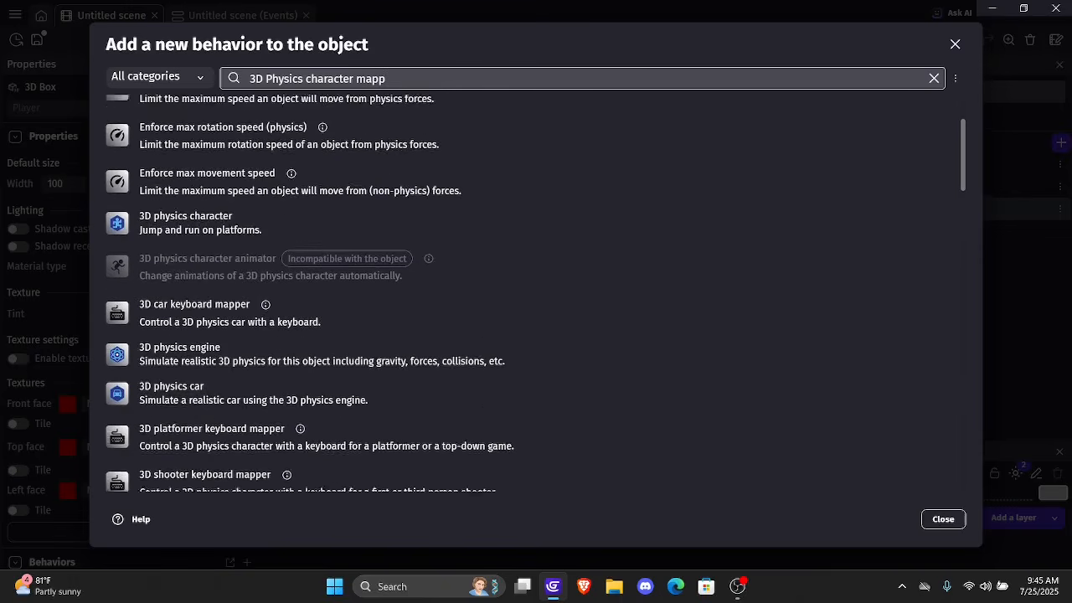
pyautogui.scroll(-3, 534, 293)
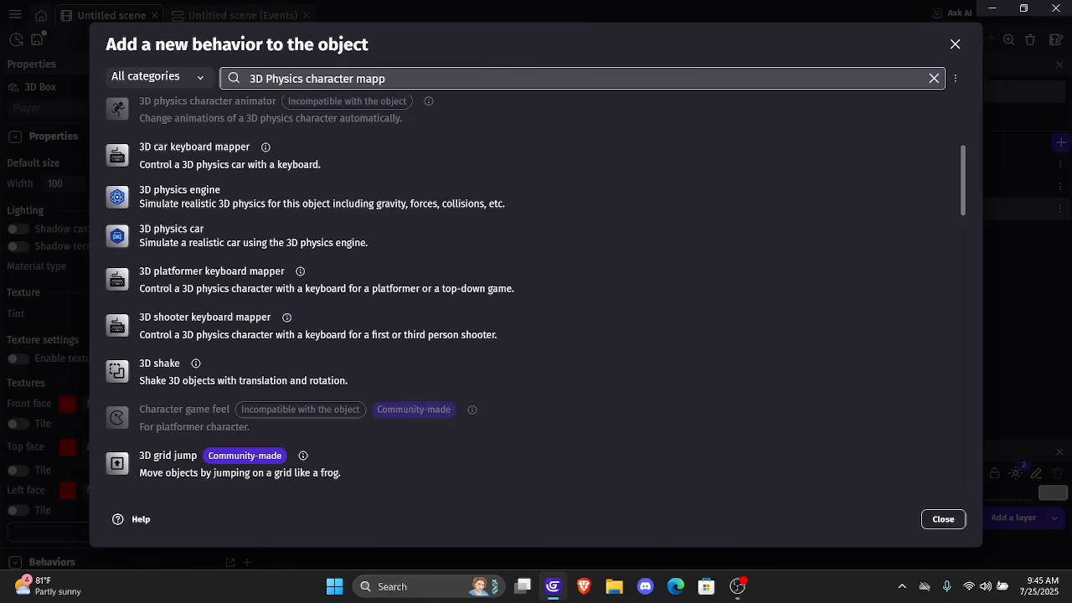
pyautogui.click(327, 280)
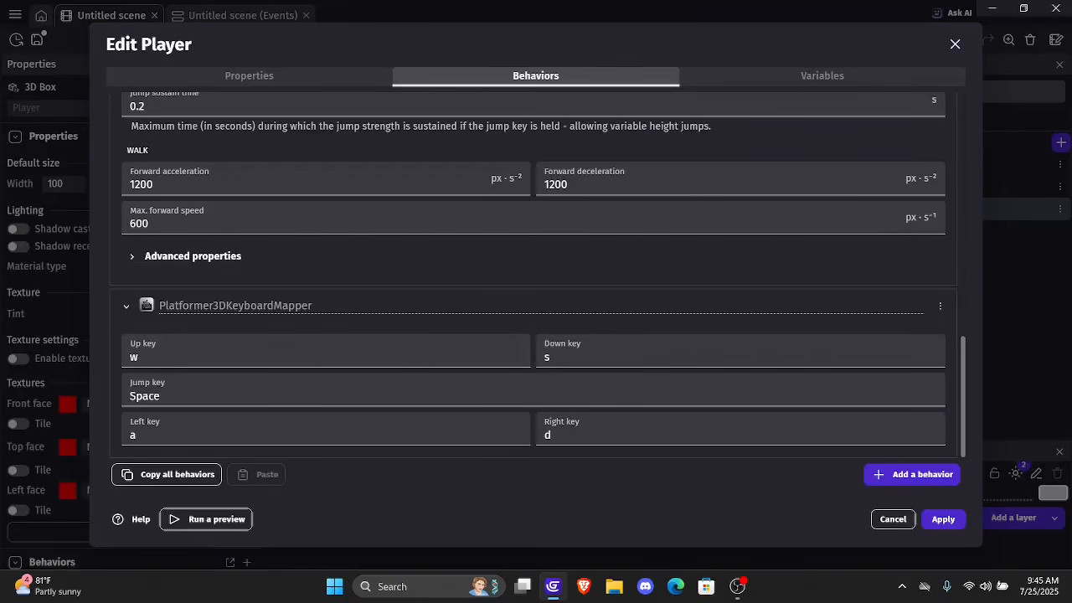
# Try Up as the up key of the Platformer3DKeyboardMapper behavior, and set it back to w
pyautogui.scroll(12, 534, 277)
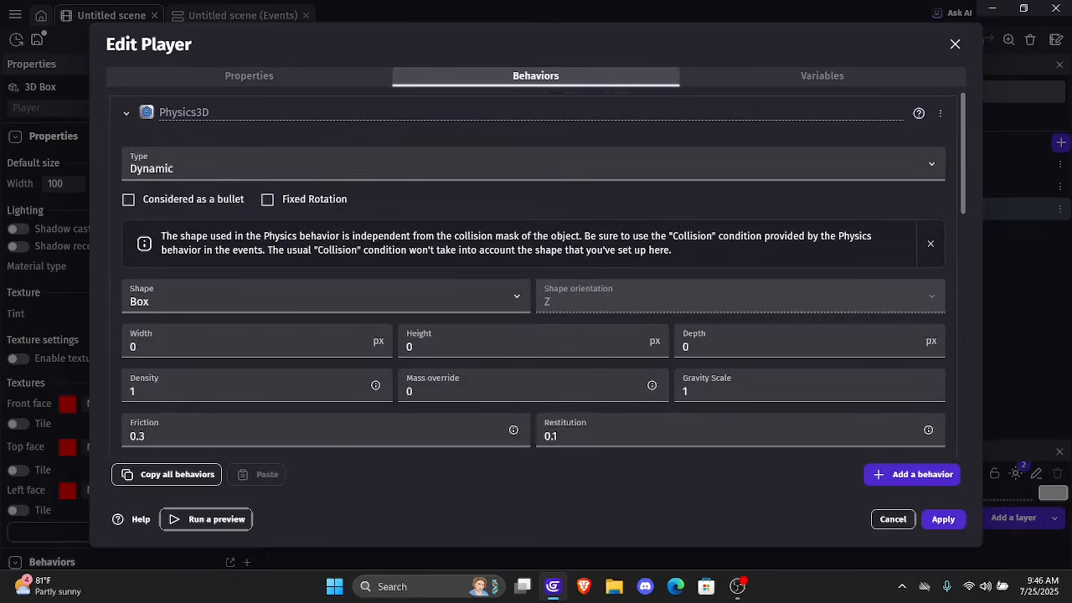
pyautogui.scroll(-5, 536, 277)
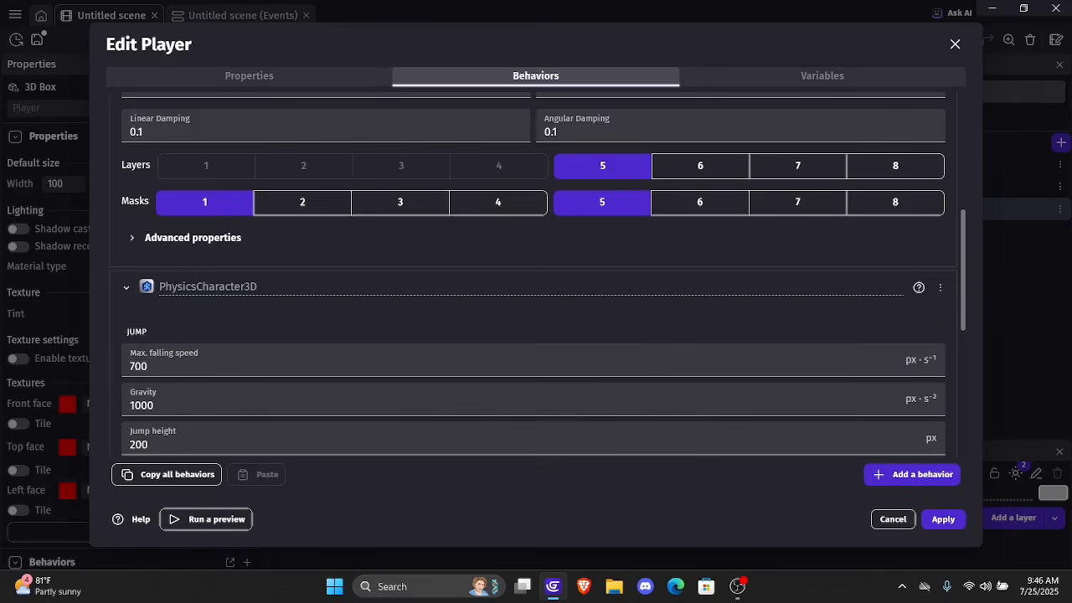
pyautogui.scroll(-1, 896, 369)
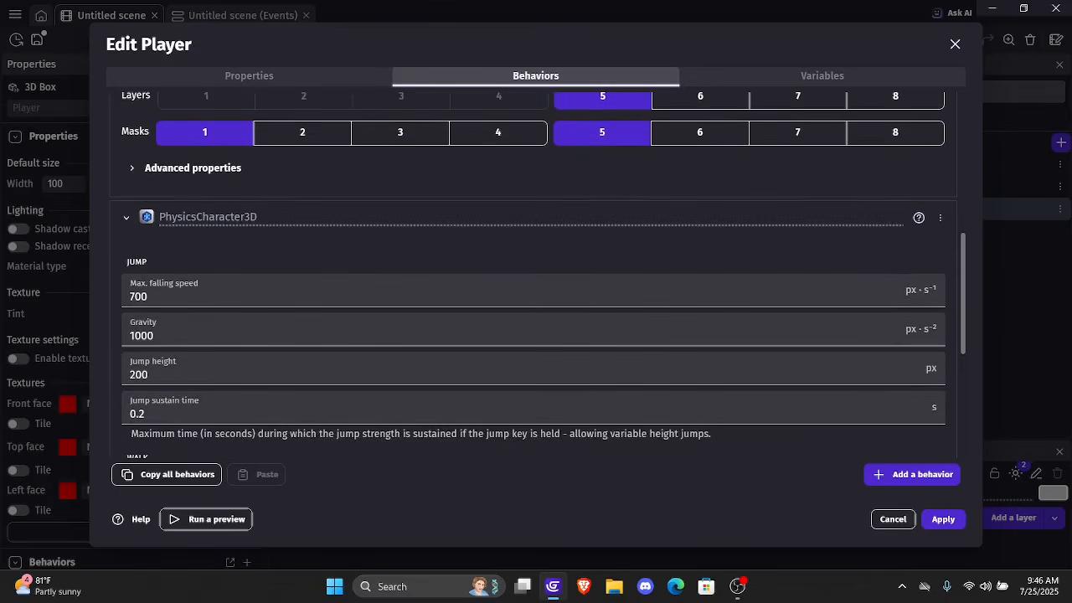
pyautogui.scroll(-3, 896, 368)
pyautogui.scroll(-1, 889, 321)
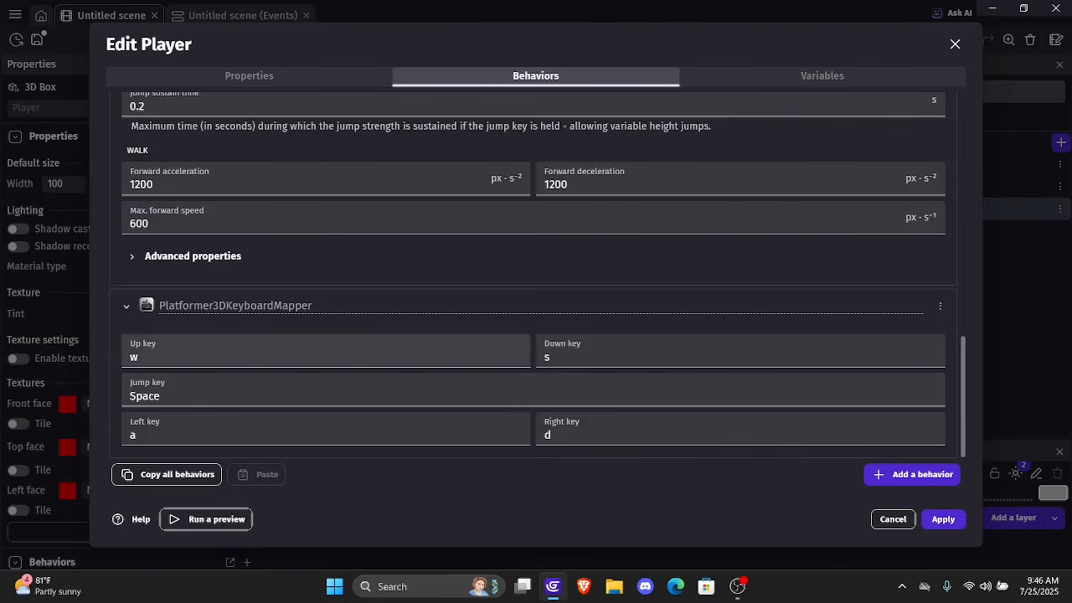
pyautogui.click(168, 357)
pyautogui.press('BackSpace')
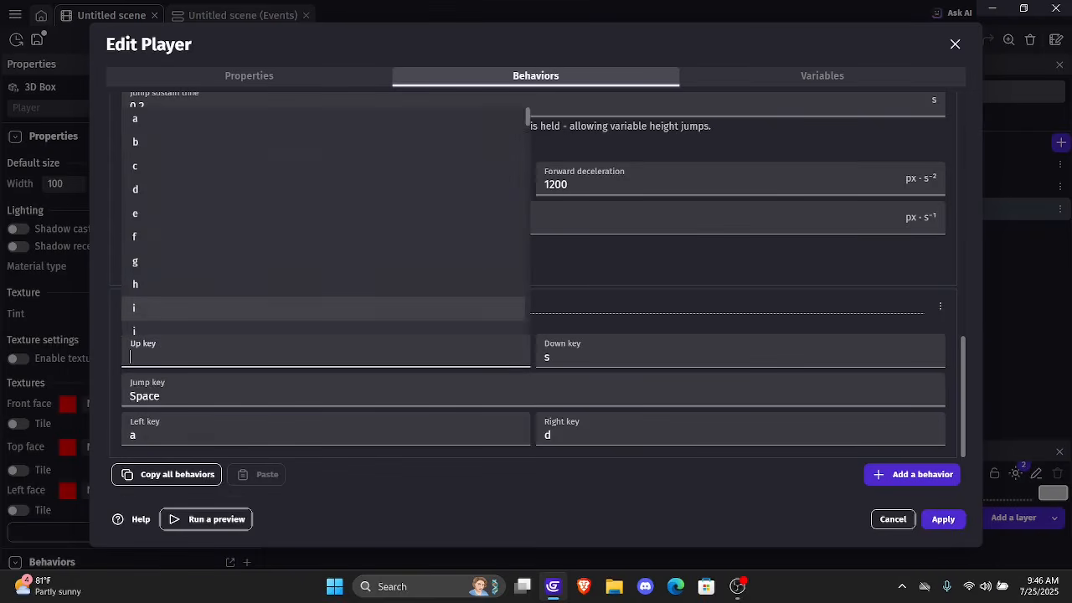
pyautogui.write('Up')
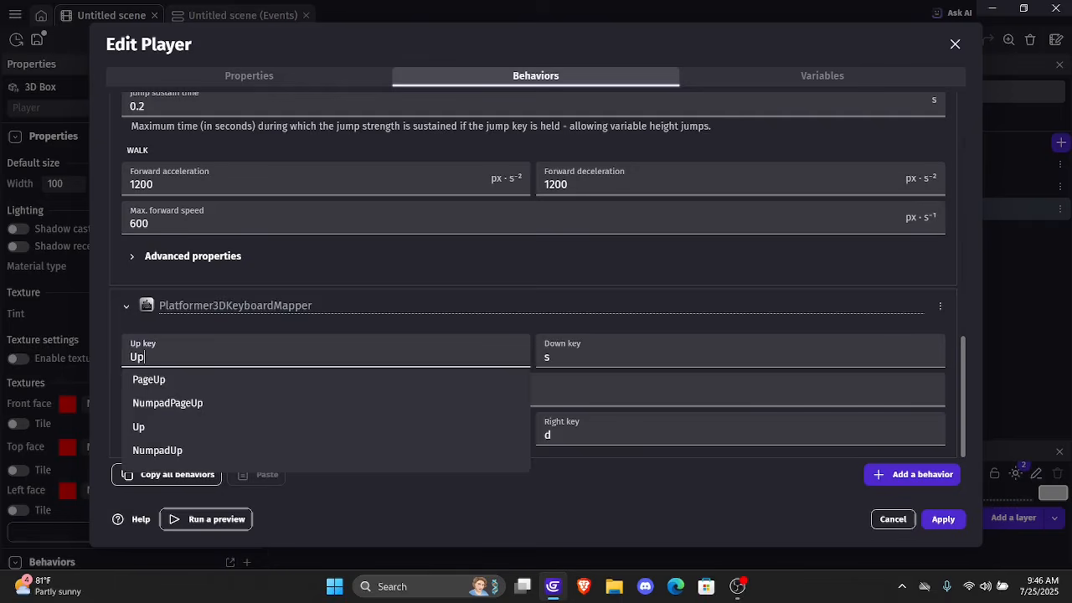
pyautogui.press('BackSpace')
pyautogui.press('BackSpace')
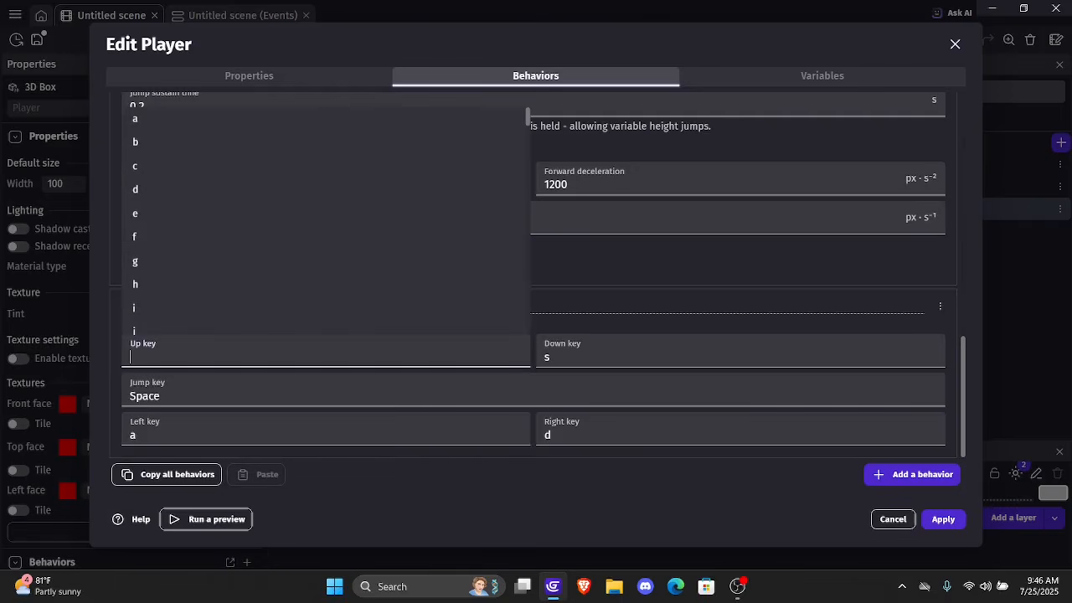
pyautogui.write('w')
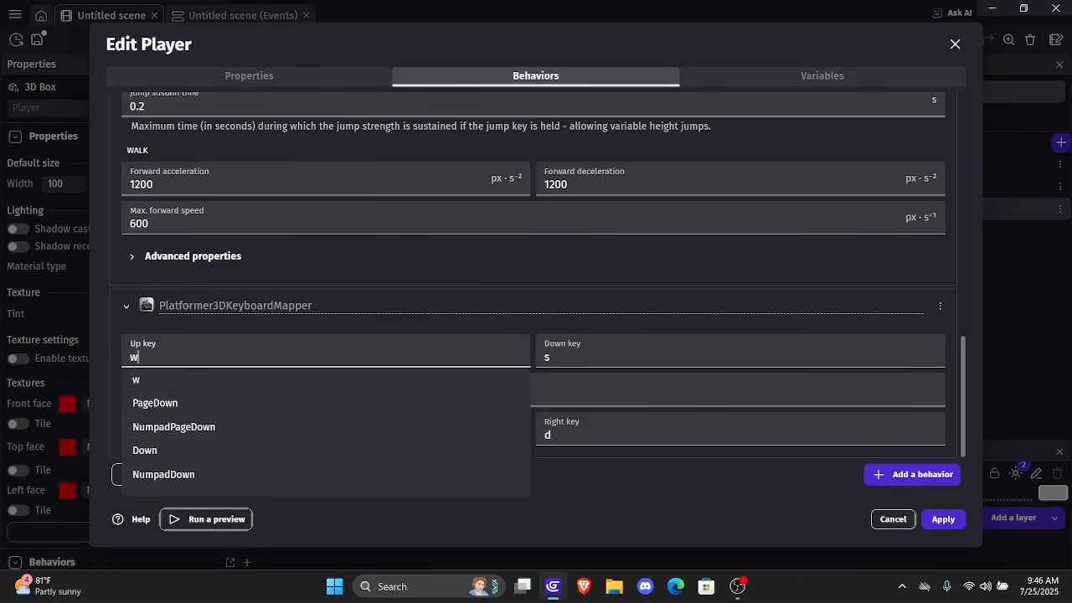
pyautogui.press('Down')
pyautogui.press('Return')
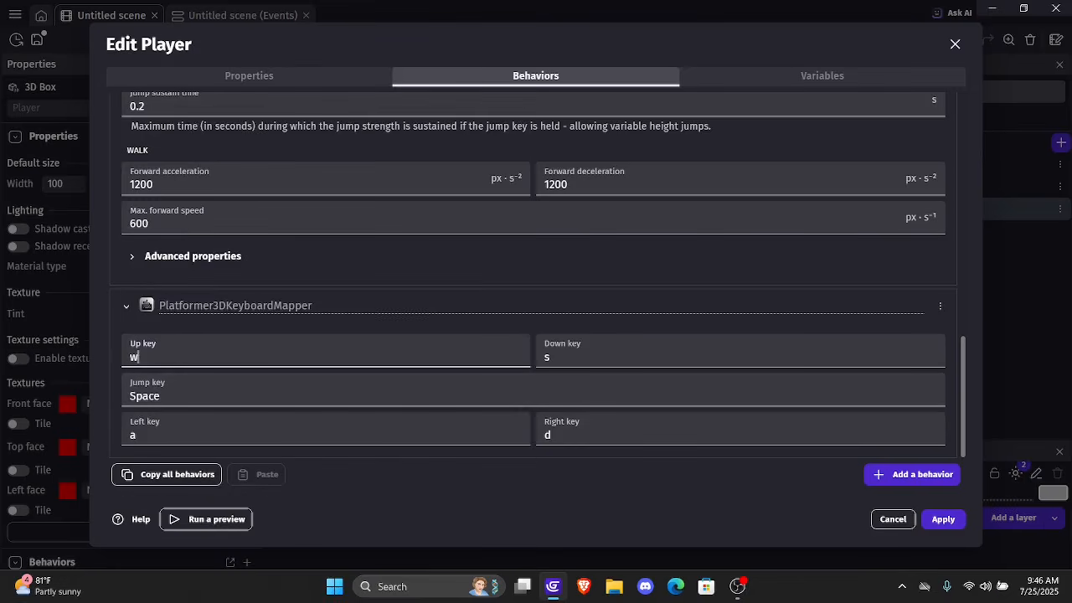
# Apply the Player's behaviors and place a Player instance beside PlayerModel at about X 269, Y 369, with Z set to 200
pyautogui.click(943, 520)
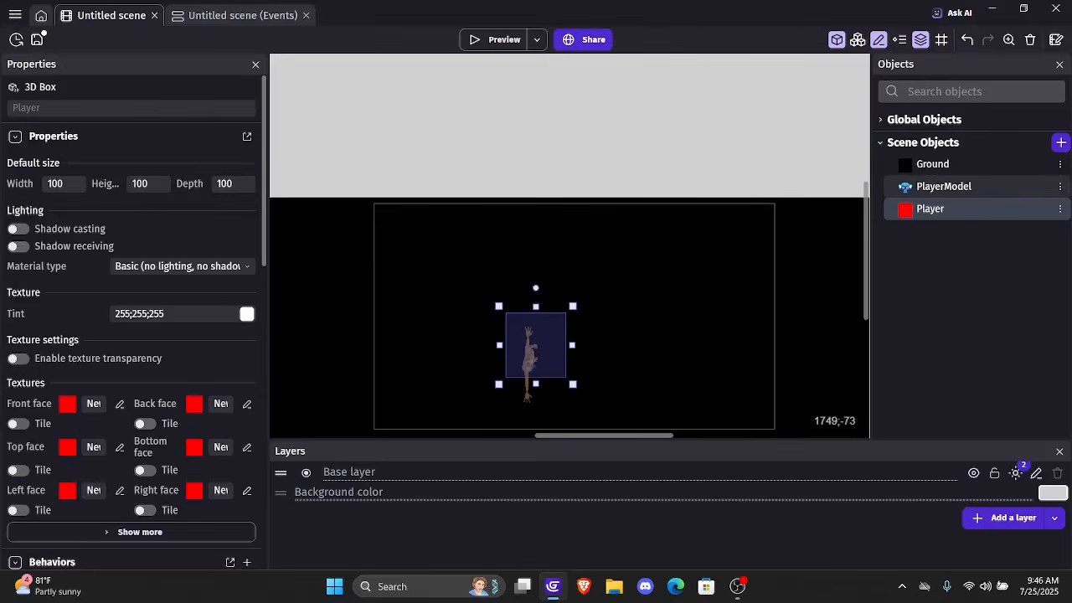
pyautogui.moveTo(910, 211); pyautogui.dragTo(599, 140)
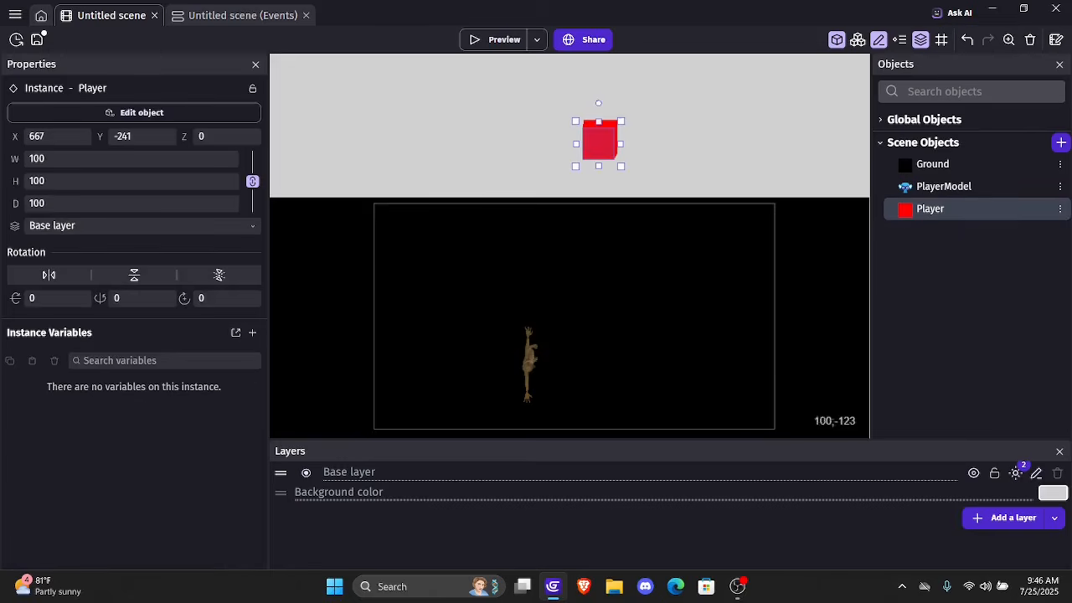
pyautogui.moveTo(238, 141); pyautogui.dragTo(175, 153)
pyautogui.write('200')
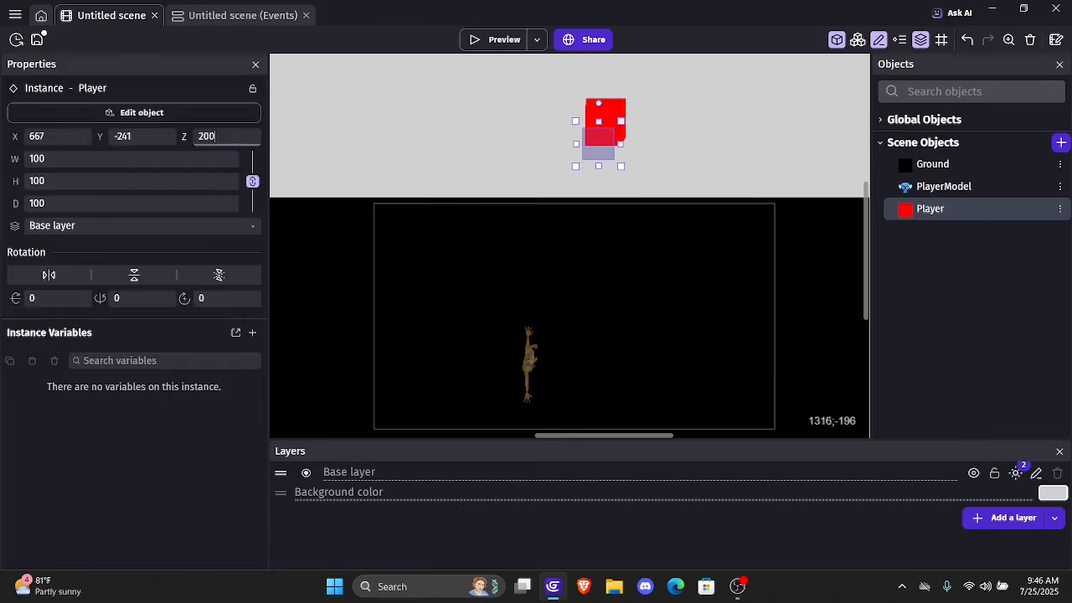
pyautogui.click(784, 170)
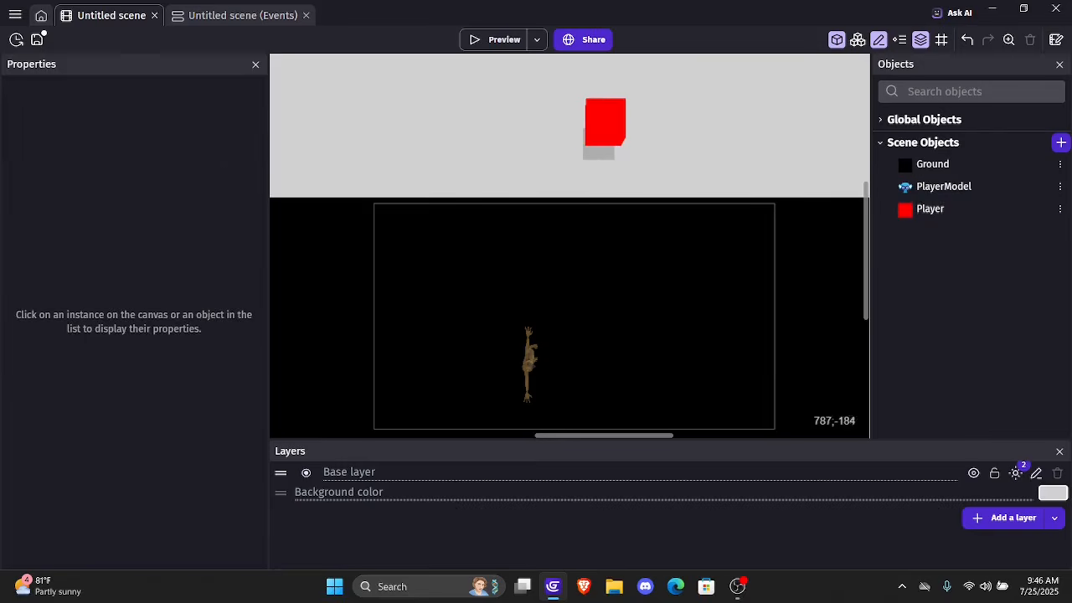
pyautogui.moveTo(606, 126); pyautogui.dragTo(474, 335)
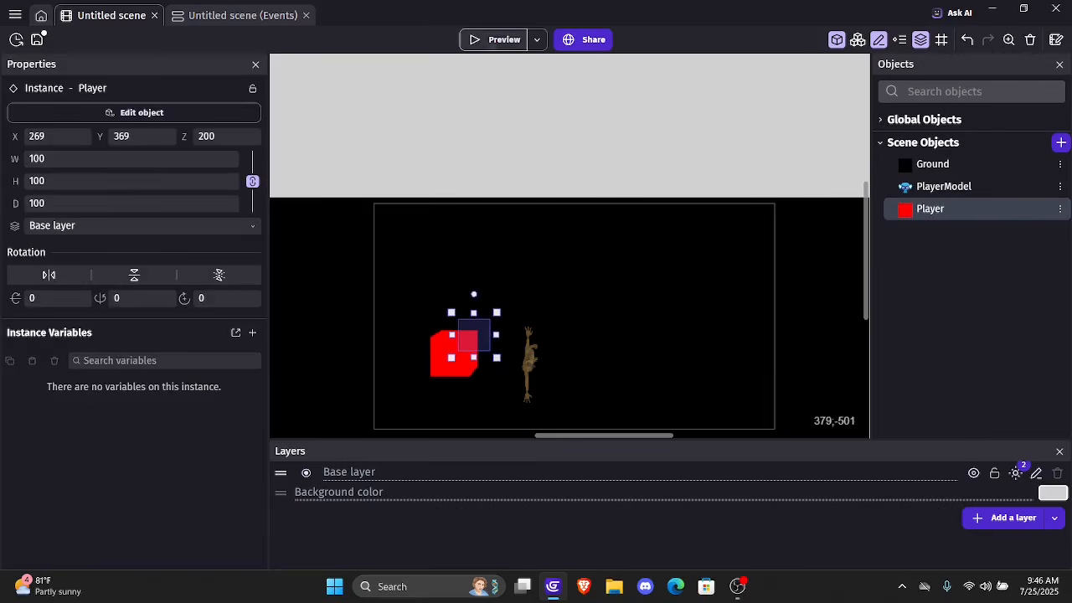
# Preview the game to test the Player box, and close the preview
pyautogui.click(504, 40)
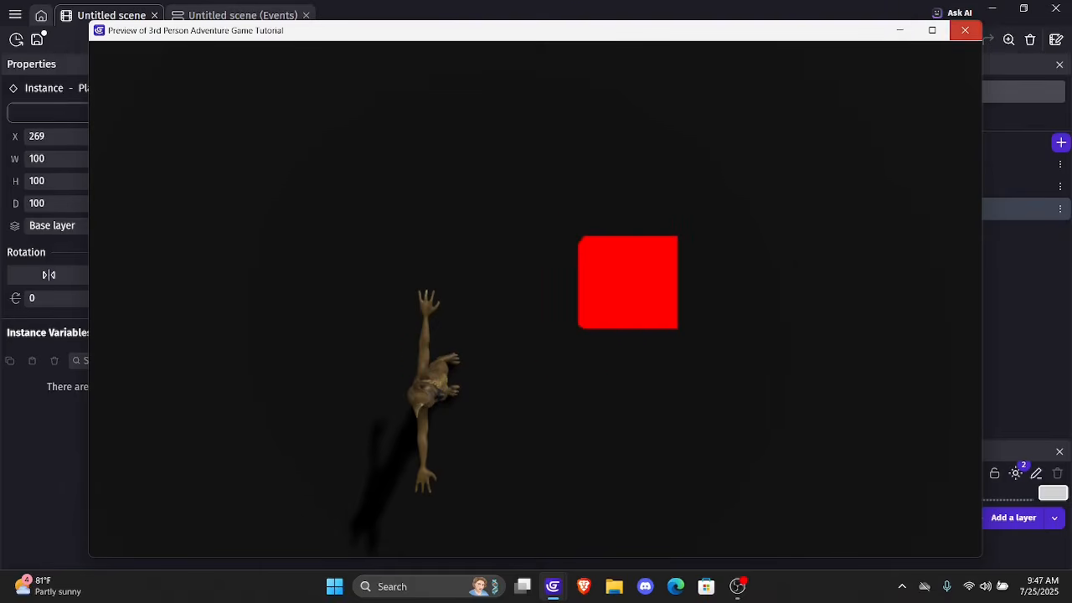
pyautogui.click(965, 30)
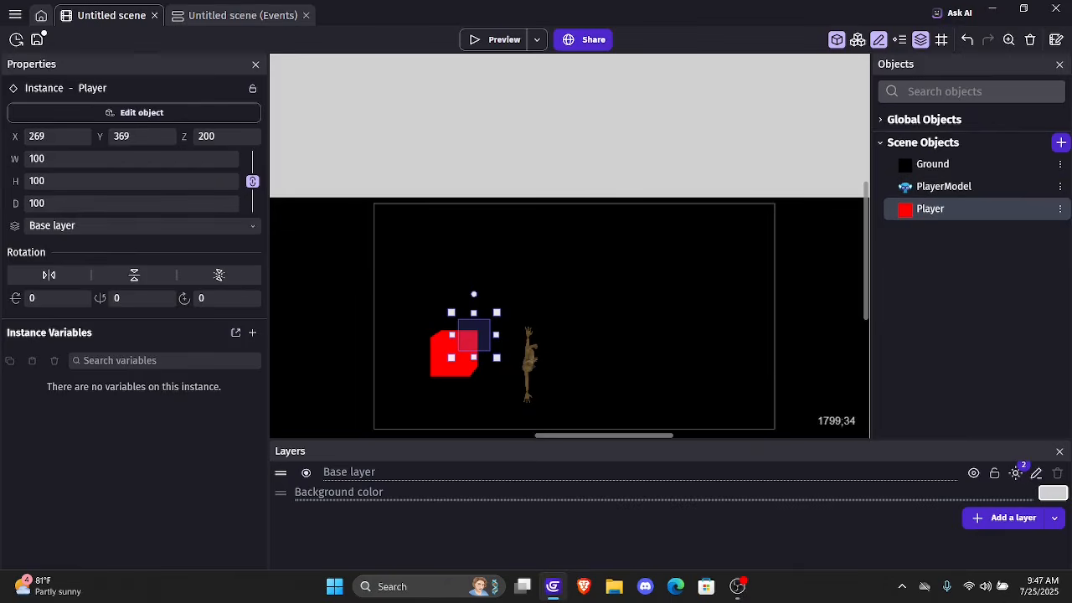
# Search the behaviors for 3rd person and add the Third person camera behavior to the Player object
pyautogui.doubleClick(938, 212)
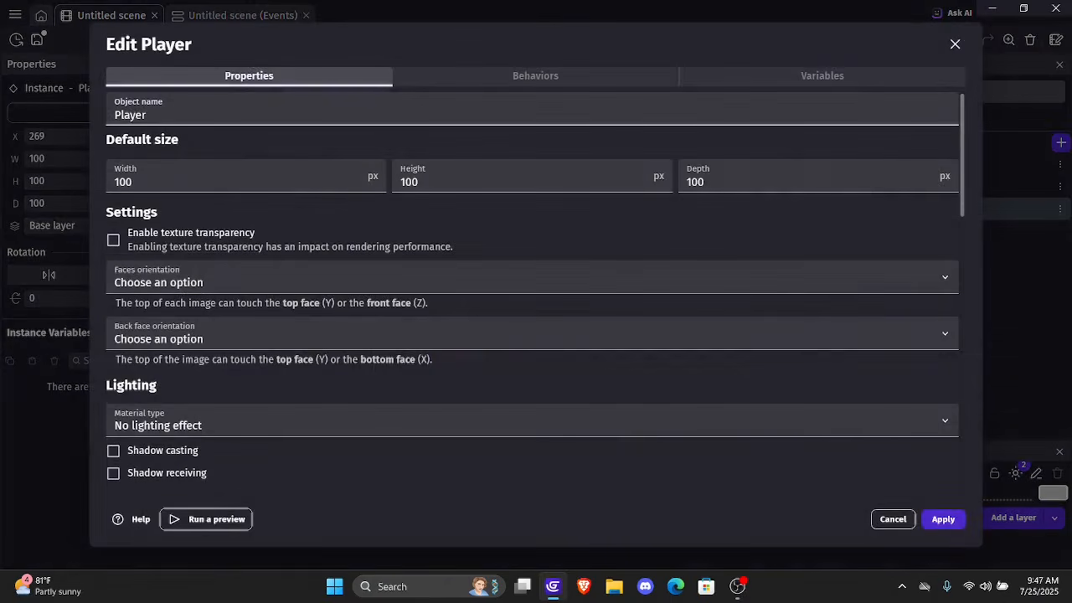
pyautogui.click(540, 76)
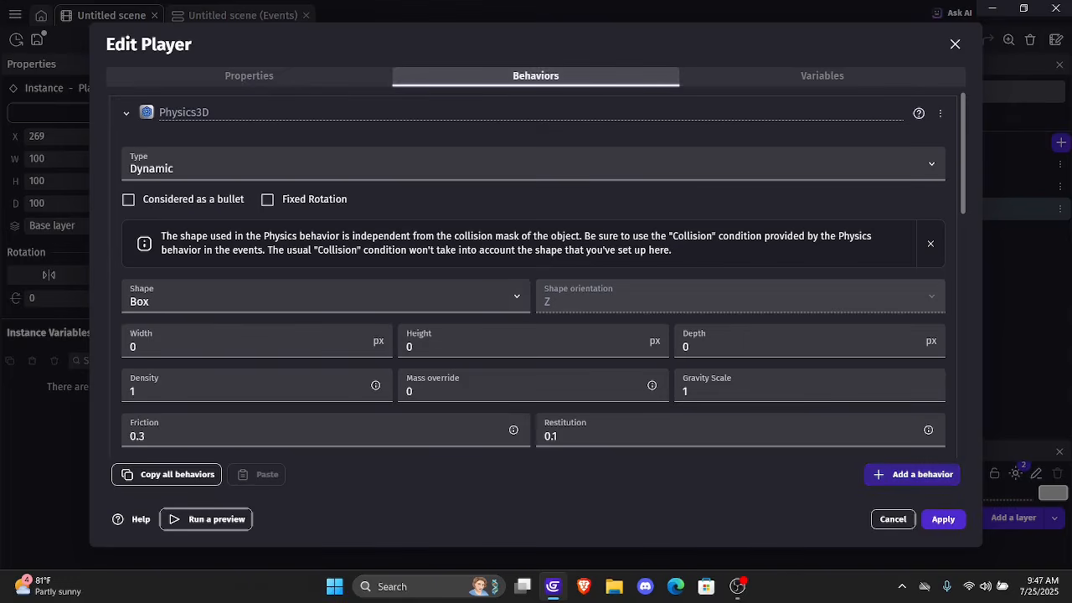
pyautogui.click(913, 474)
pyautogui.press('BackSpace')
pyautogui.press('BackSpace')
pyautogui.press('BackSpace')
pyautogui.press('BackSpace')
pyautogui.press('BackSpace')
pyautogui.press('BackSpace')
pyautogui.press('BackSpace')
pyautogui.press('BackSpace')
pyautogui.press('BackSpace')
pyautogui.press('BackSpace')
pyautogui.press('BackSpace')
pyautogui.press('BackSpace')
pyautogui.press('BackSpace')
pyautogui.press('BackSpace')
pyautogui.press('BackSpace')
pyautogui.press('BackSpace')
pyautogui.press('BackSpace')
pyautogui.press('BackSpace')
pyautogui.press('BackSpace')
pyautogui.press('BackSpace')
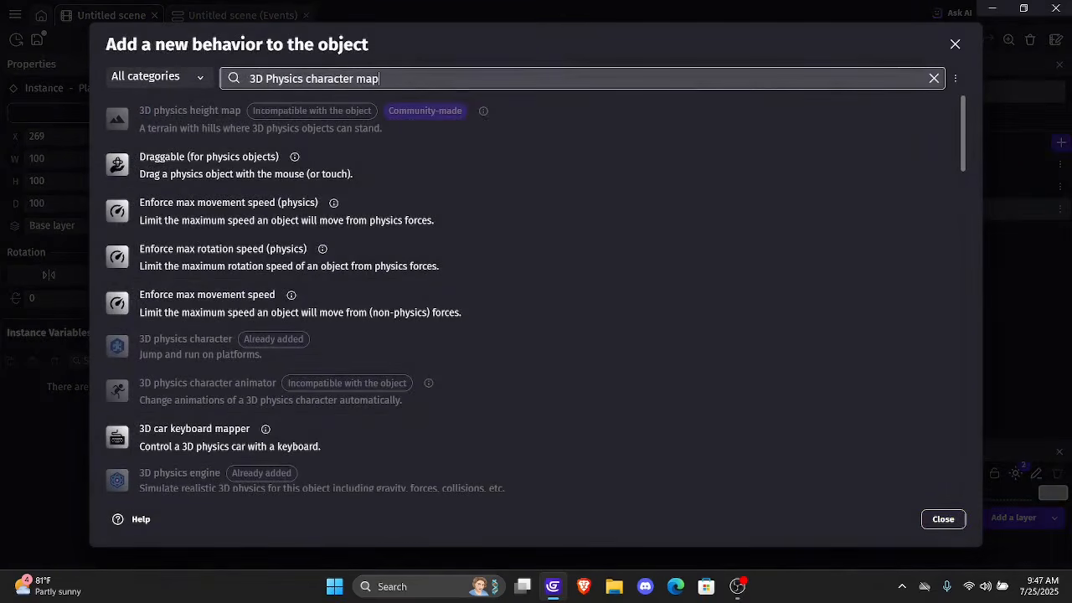
pyautogui.write('3rd person')
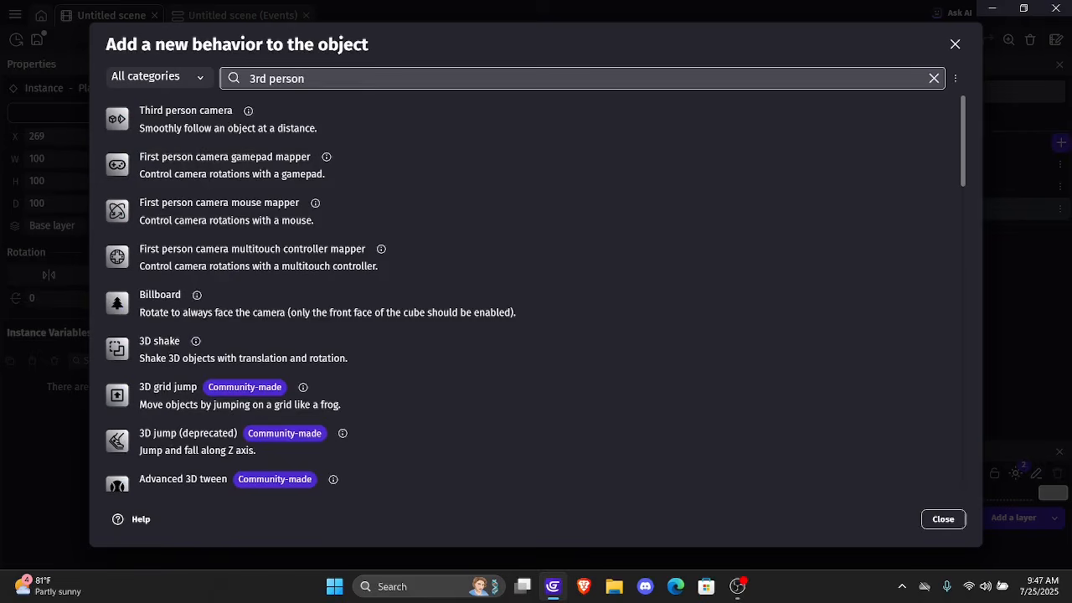
pyautogui.click(218, 120)
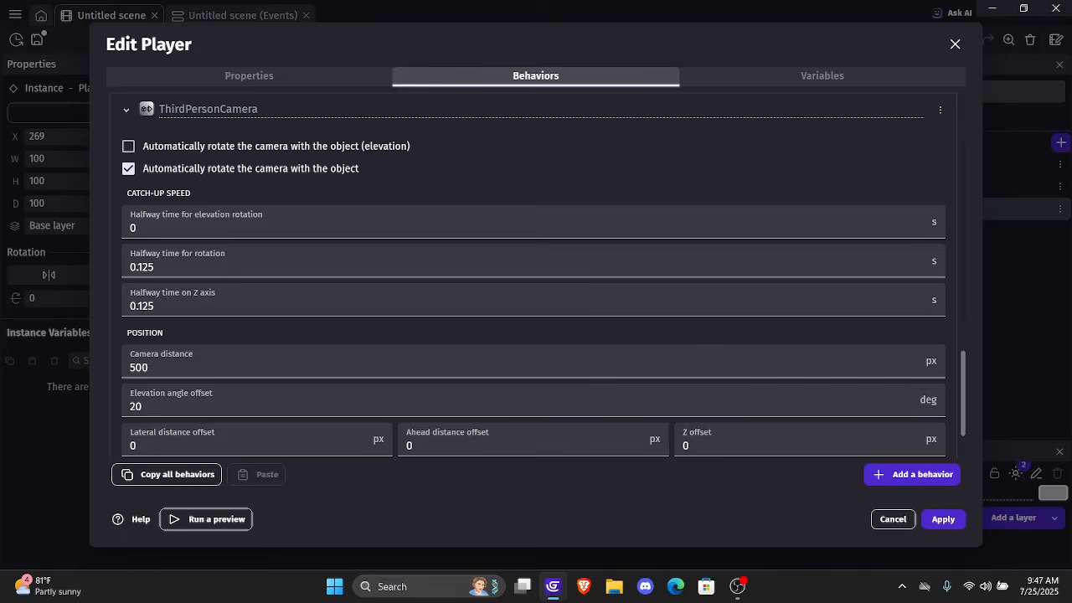
# Review the ThirdPersonCamera settings, apply the Player's behaviors, and preview the game briefly before closing the preview
pyautogui.scroll(5, 912, 227)
pyautogui.scroll(-3, 915, 209)
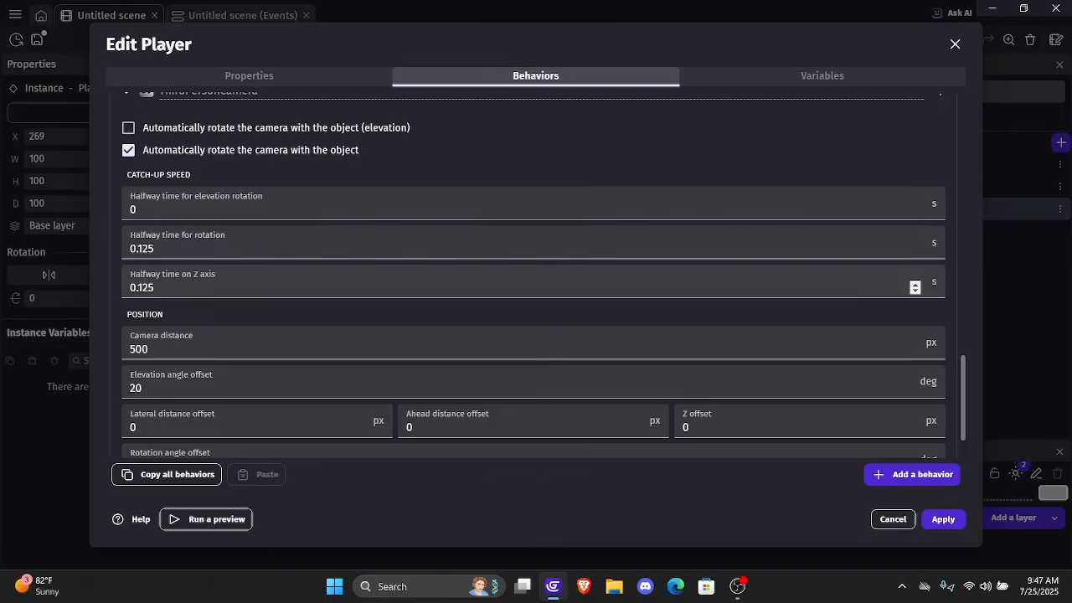
pyautogui.scroll(3, 915, 287)
pyautogui.scroll(-4, 536, 336)
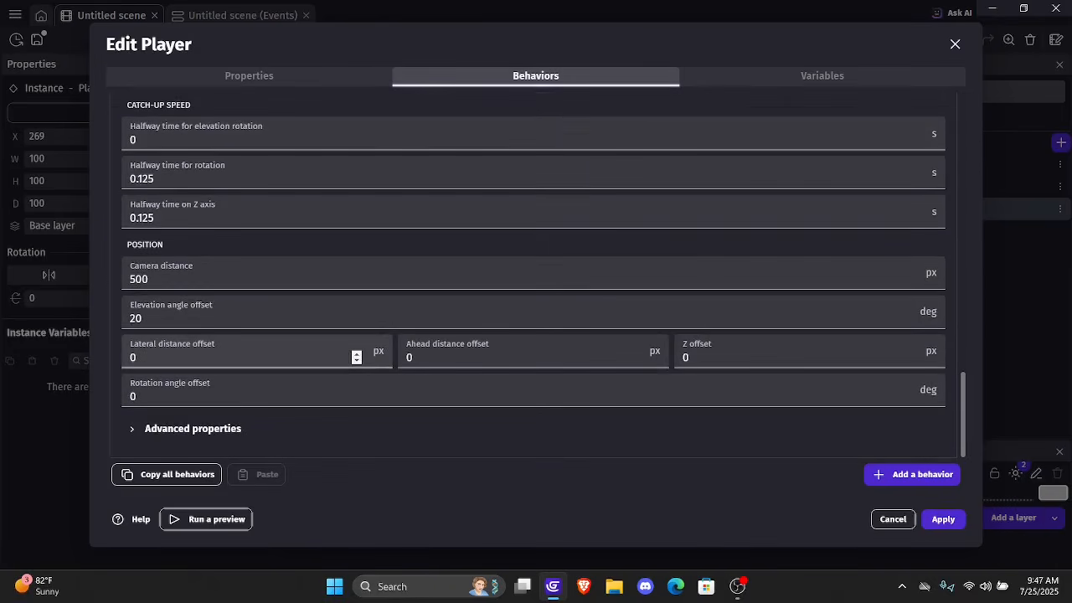
pyautogui.scroll(3, 536, 335)
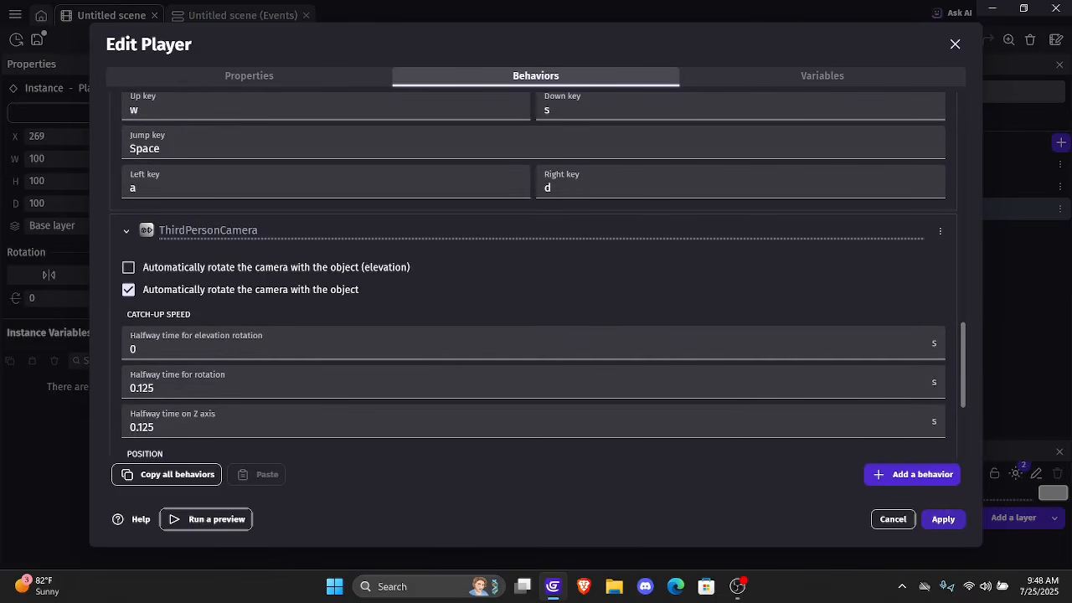
pyautogui.click(943, 519)
pyautogui.click(506, 39)
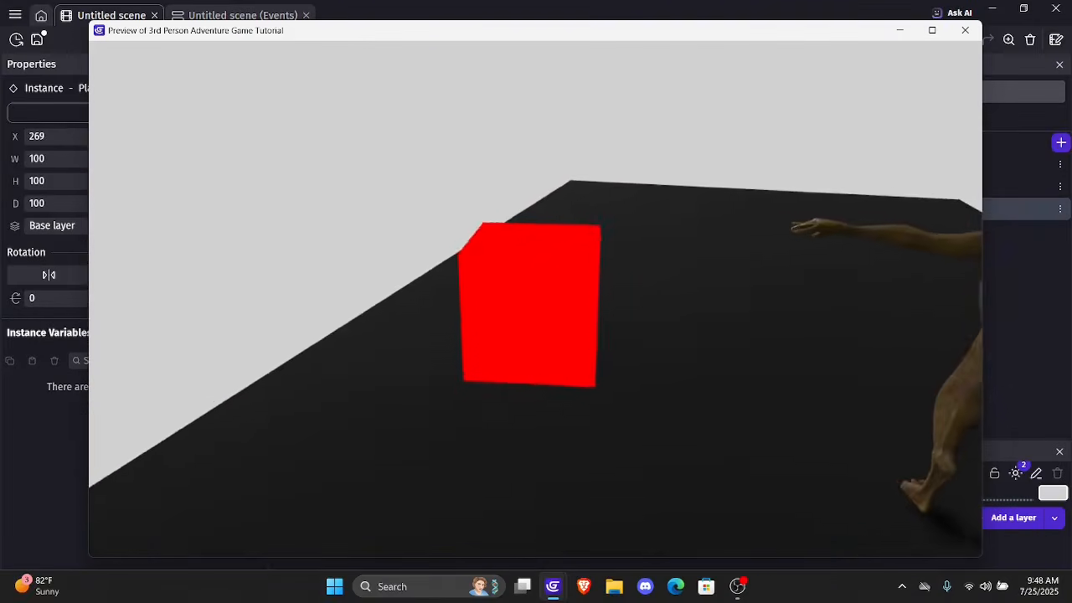
pyautogui.click(965, 30)
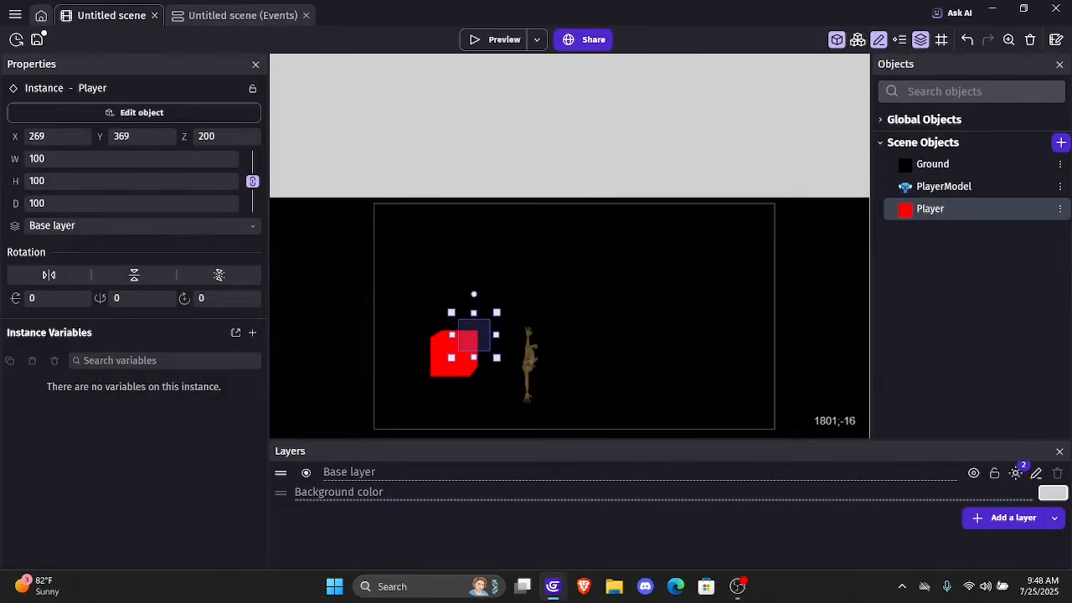
# Turn off automatic camera rotation with the object in the Player's ThirdPersonCamera behavior and apply the change
pyautogui.doubleClick(931, 207)
pyautogui.click(549, 76)
pyautogui.scroll(-7, 544, 268)
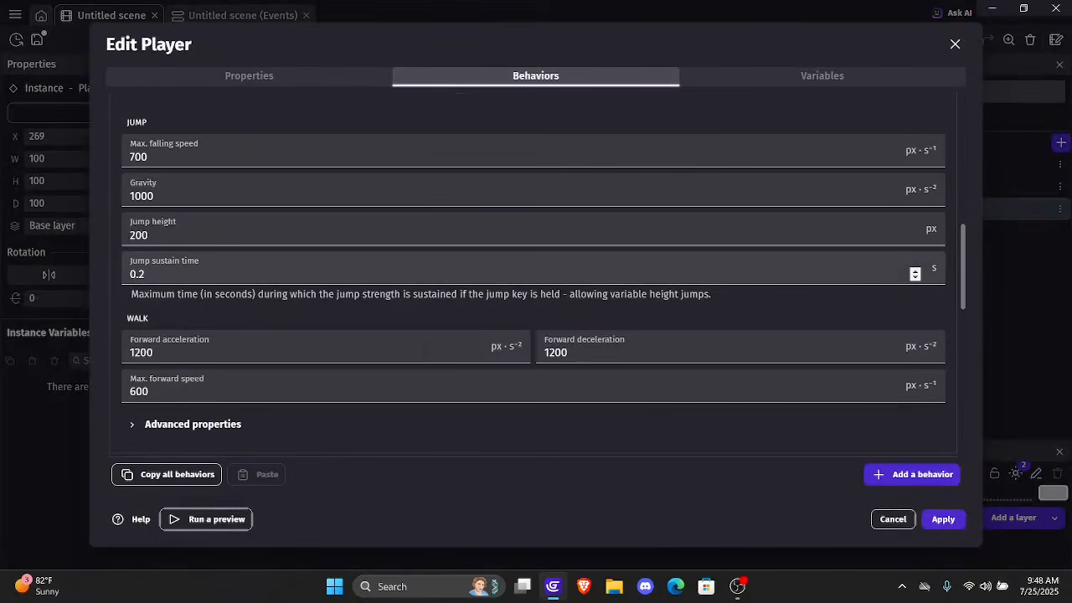
pyautogui.scroll(-10, 536, 277)
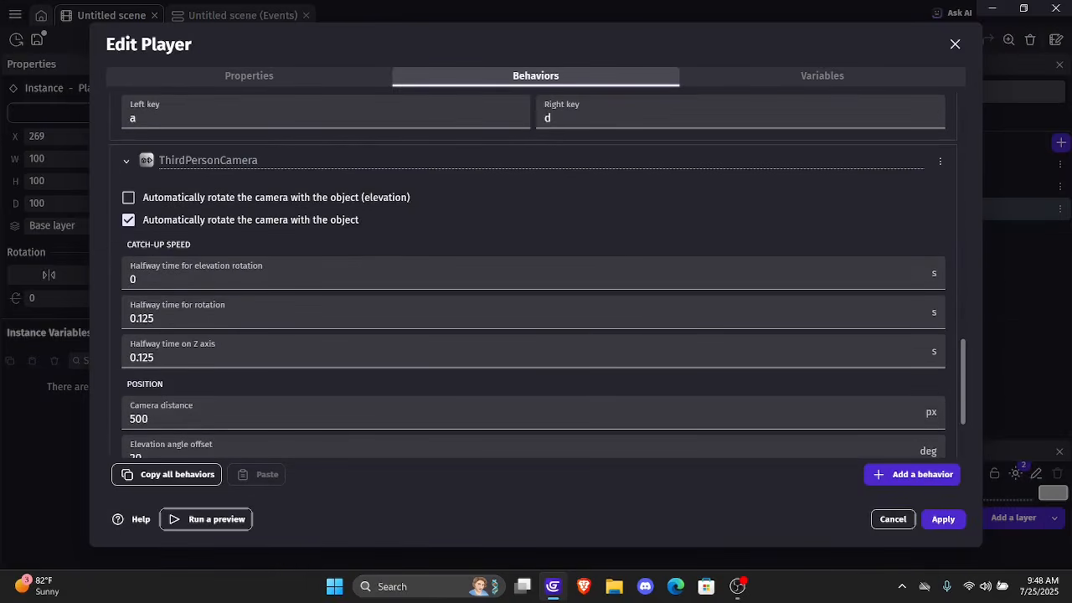
pyautogui.click(128, 220)
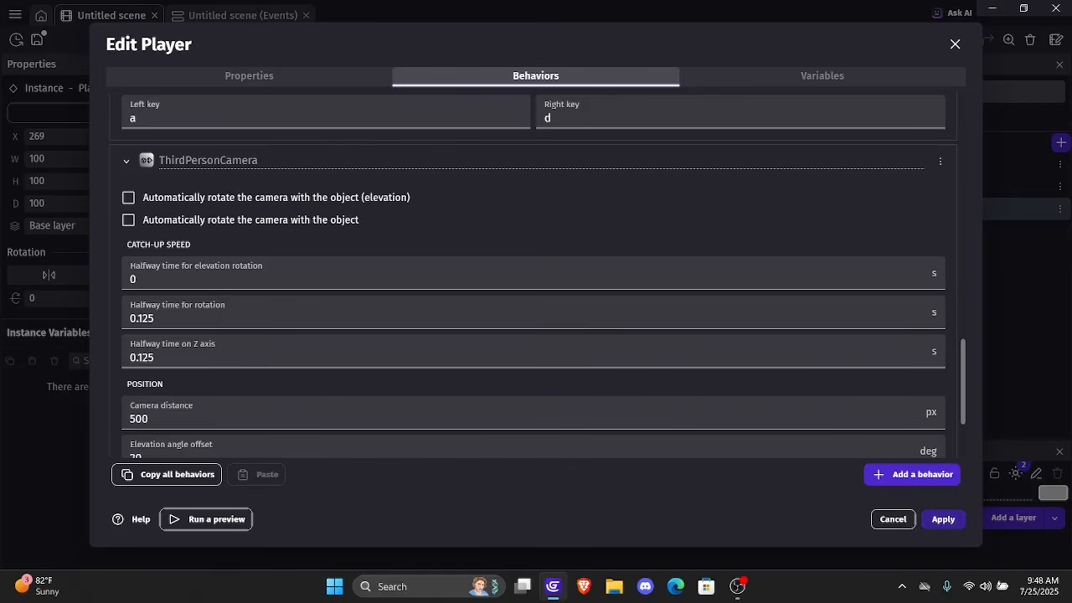
pyautogui.click(943, 520)
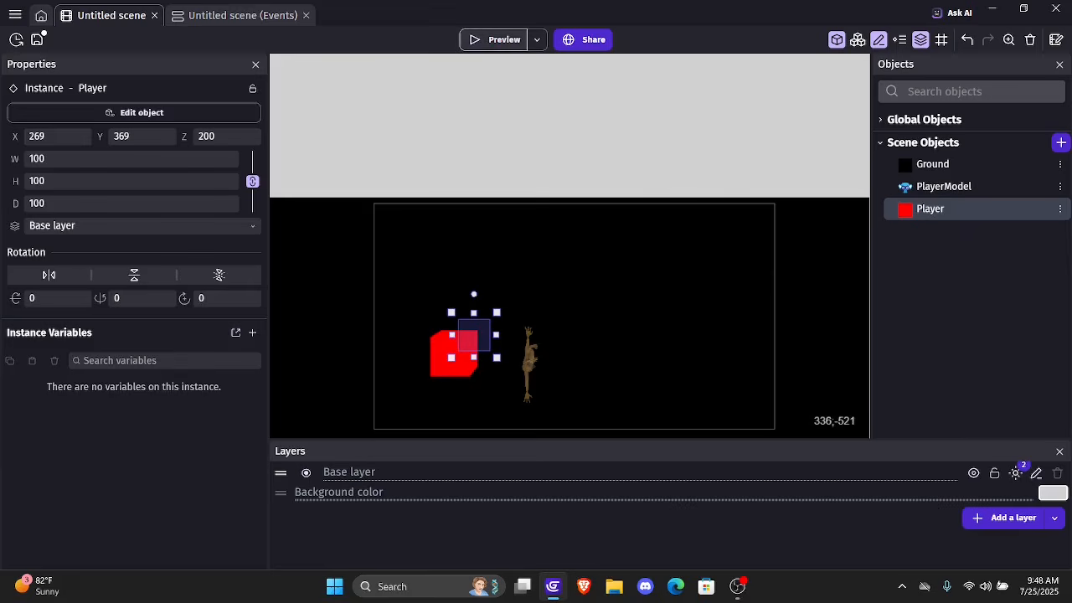
# Preview the game, move the Player box around the Ground in all directions to test the camera, and close the preview
pyautogui.click(496, 39)
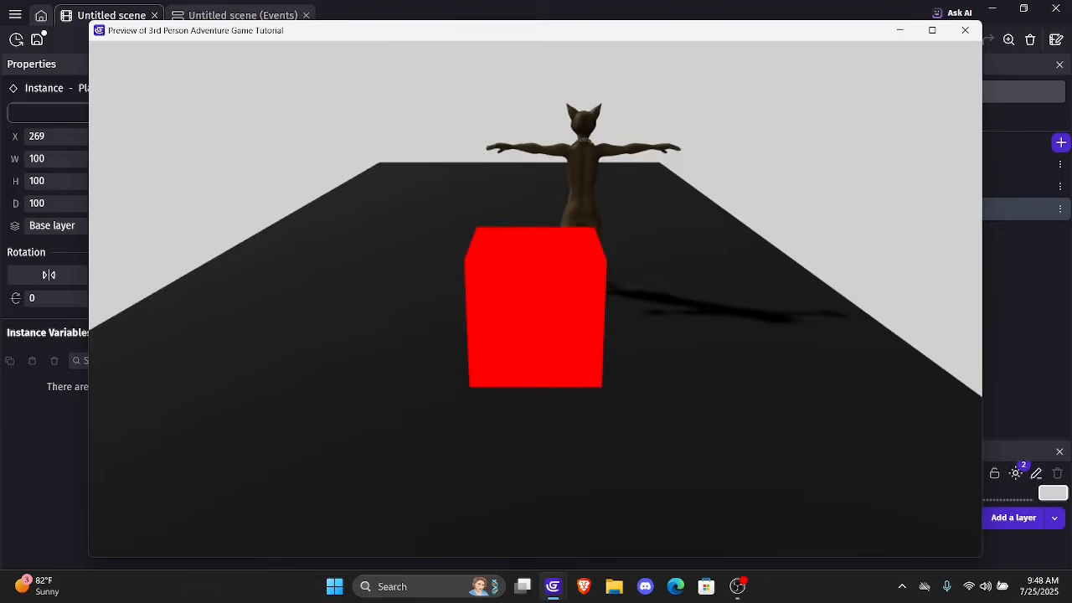
pyautogui.press('Down')
pyautogui.press('Left')
pyautogui.press('Up')
pyautogui.press('Right')
pyautogui.press('Down')
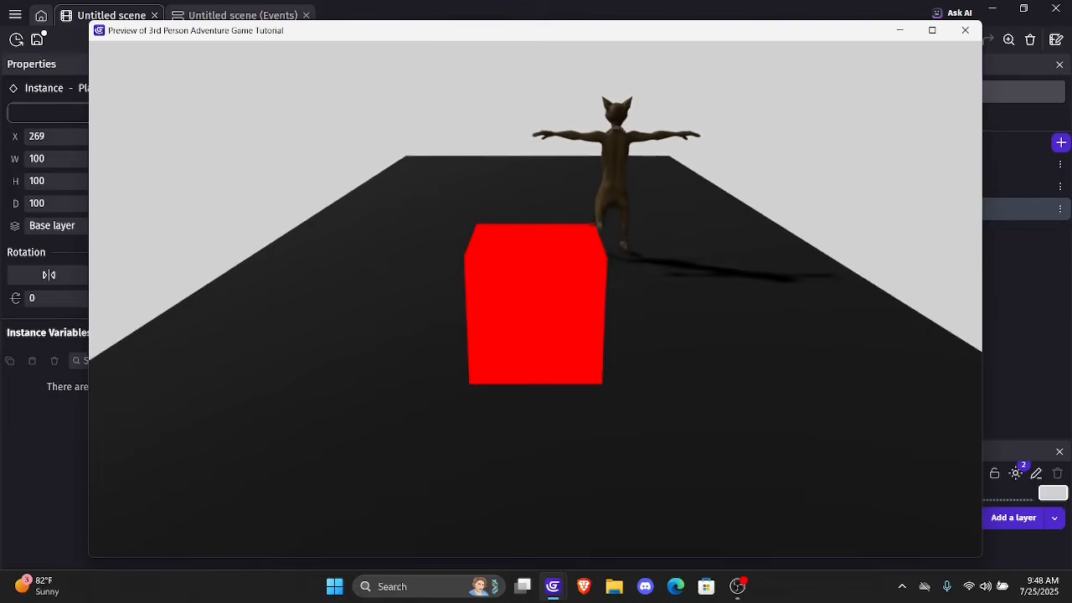
pyautogui.press('Left')
pyautogui.press('Right')
pyautogui.press('Up')
pyautogui.press('Left')
pyautogui.press('Down')
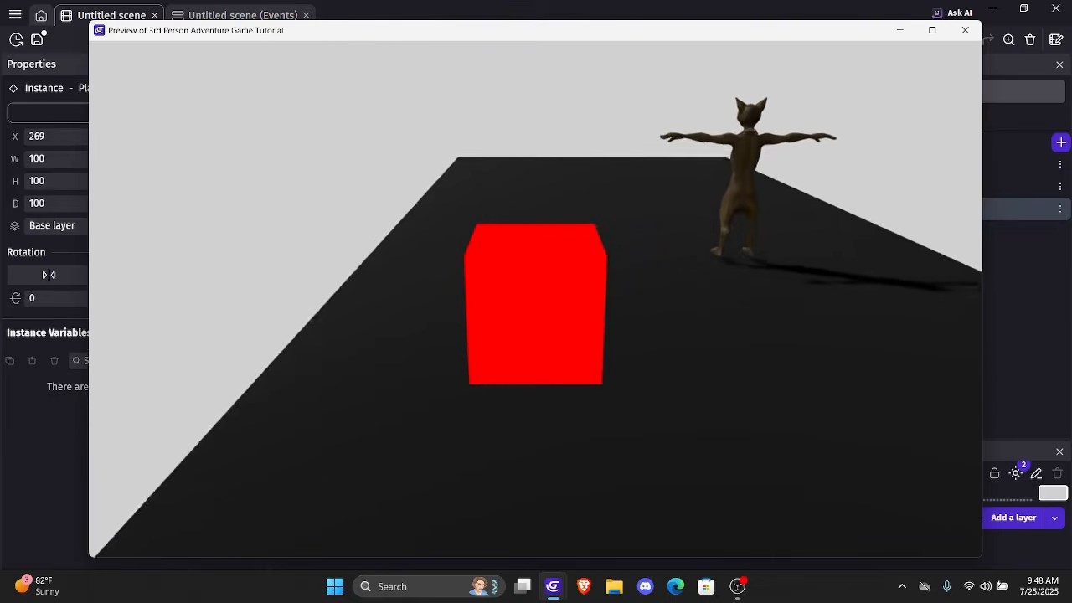
pyautogui.press('Right')
pyautogui.press('Up')
pyautogui.press('Left')
pyautogui.press('Right')
pyautogui.press('Up')
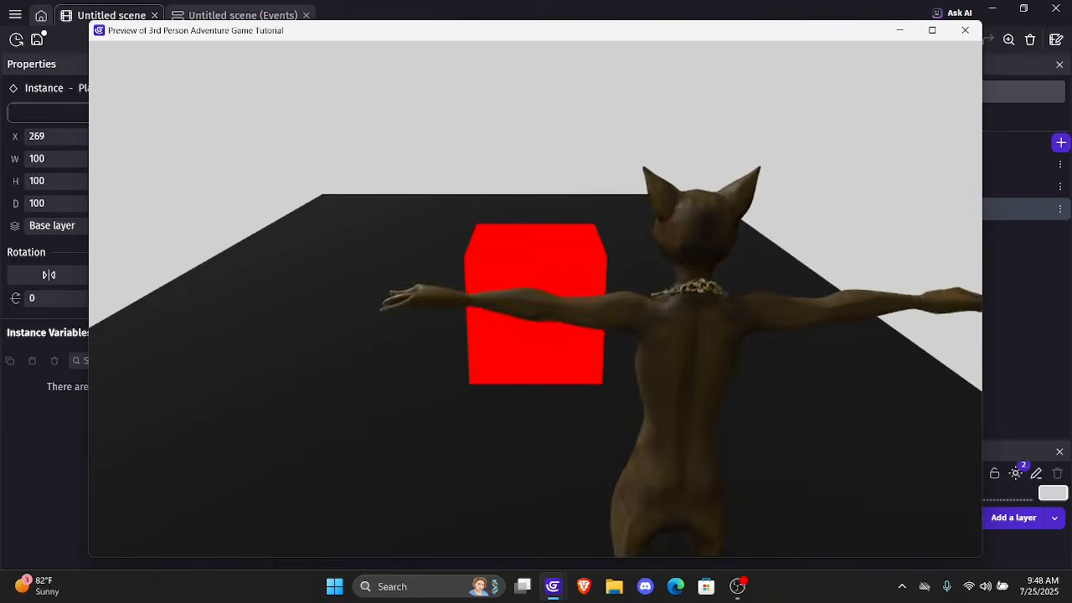
pyautogui.press('Left')
pyautogui.press('Left')
pyautogui.press('Down')
pyautogui.press('Right')
pyautogui.press('Left')
pyautogui.press('Down')
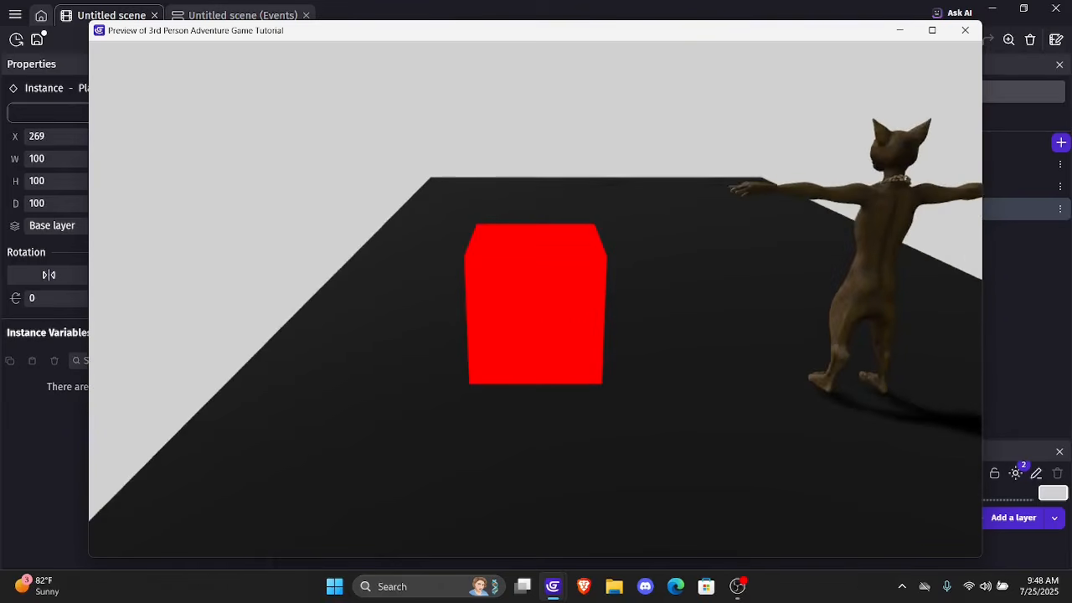
pyautogui.press('Right')
pyautogui.press('Left')
pyautogui.press('Right')
pyautogui.press('Up')
pyautogui.press('Left')
pyautogui.press('Down')
pyautogui.press('Right')
pyautogui.press('Up')
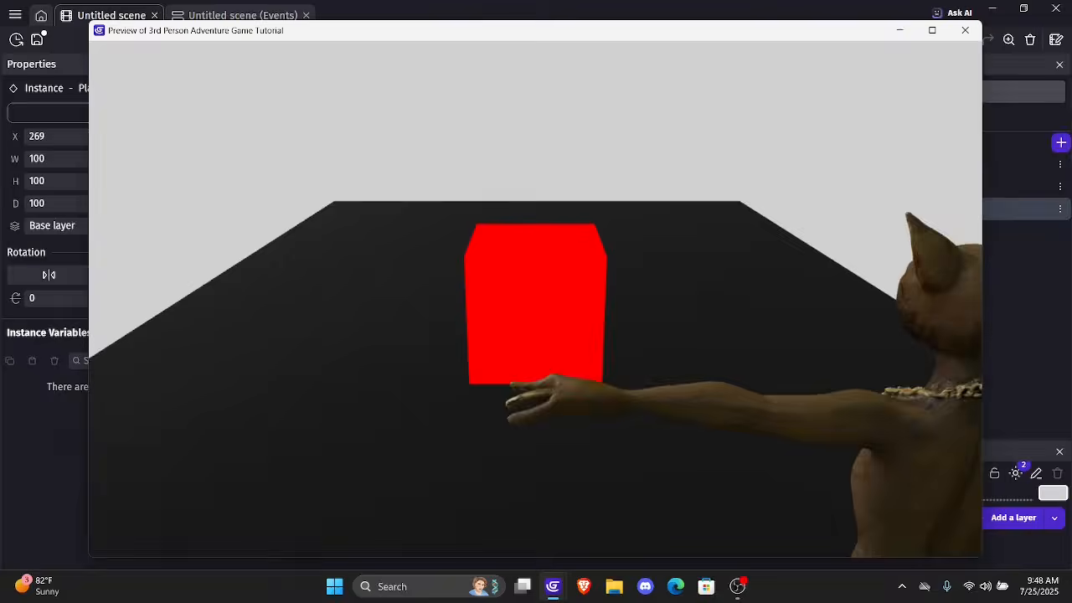
pyautogui.press('Left')
pyautogui.press('Down')
pyautogui.press('Left')
pyautogui.press('Up')
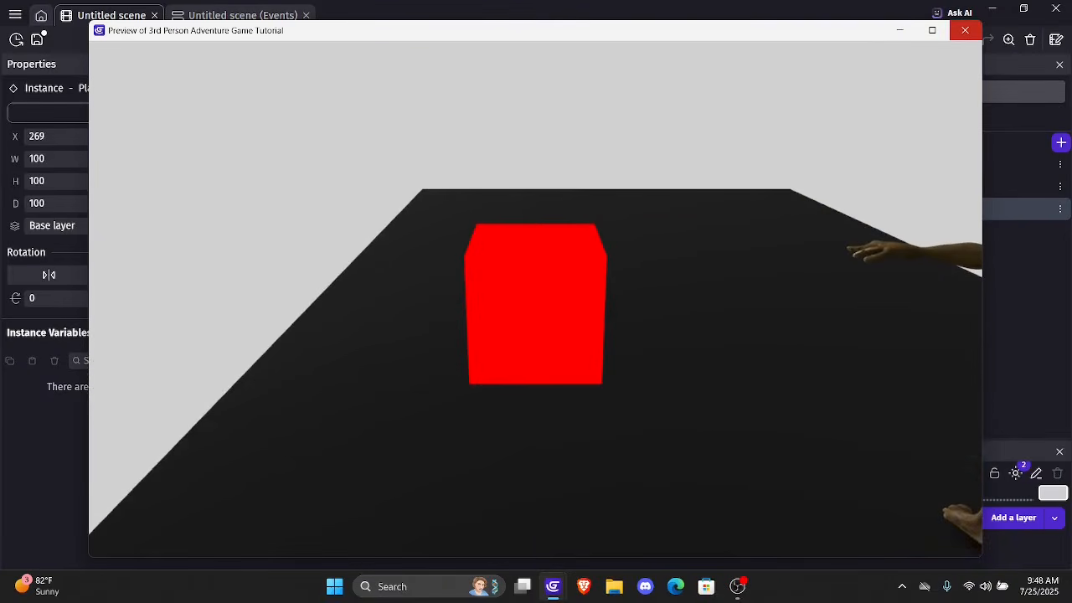
pyautogui.click(965, 31)
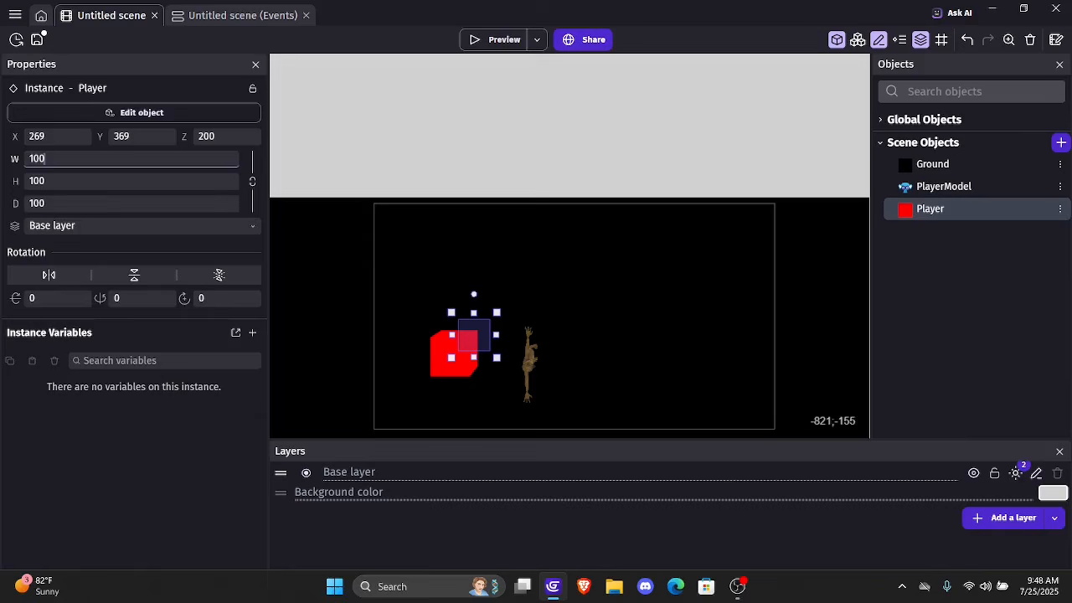
# Set the Player instance's width to 53, height to 86 and depth to 215, with its proportions unlinked
pyautogui.click(44, 158)
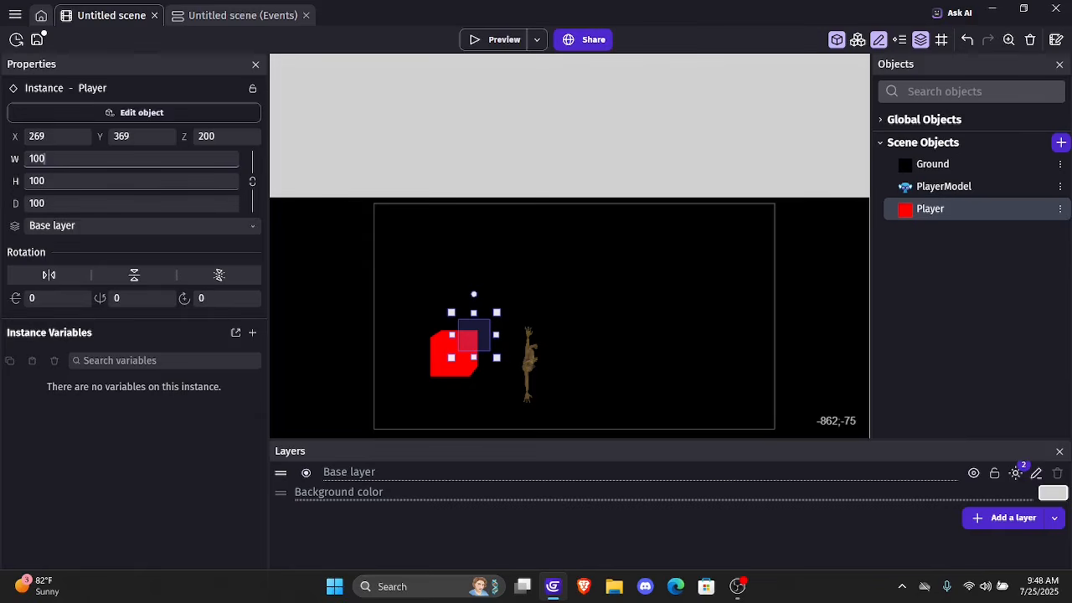
pyautogui.press('BackSpace')
pyautogui.press('BackSpace')
pyautogui.press('BackSpace')
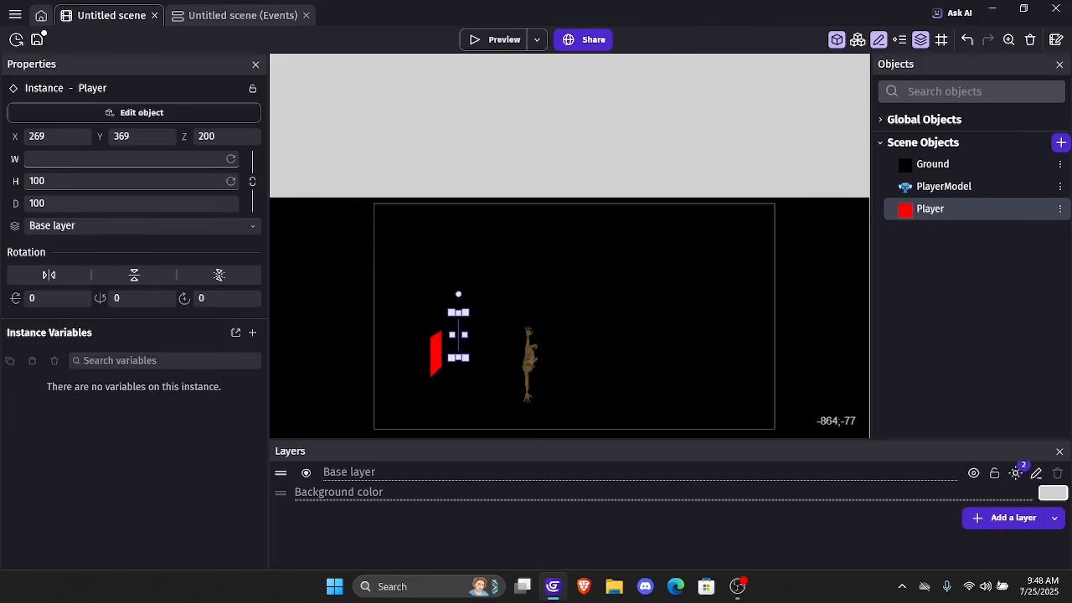
pyautogui.write('53')
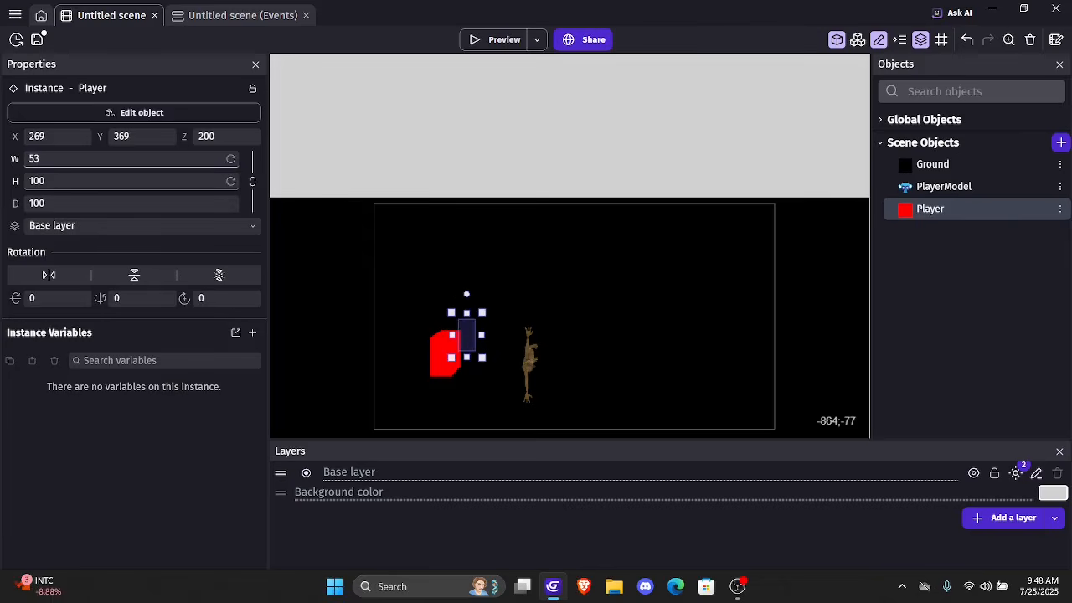
pyautogui.click(103, 180)
pyautogui.press('BackSpace')
pyautogui.press('BackSpace')
pyautogui.press('BackSpace')
pyautogui.write('86')
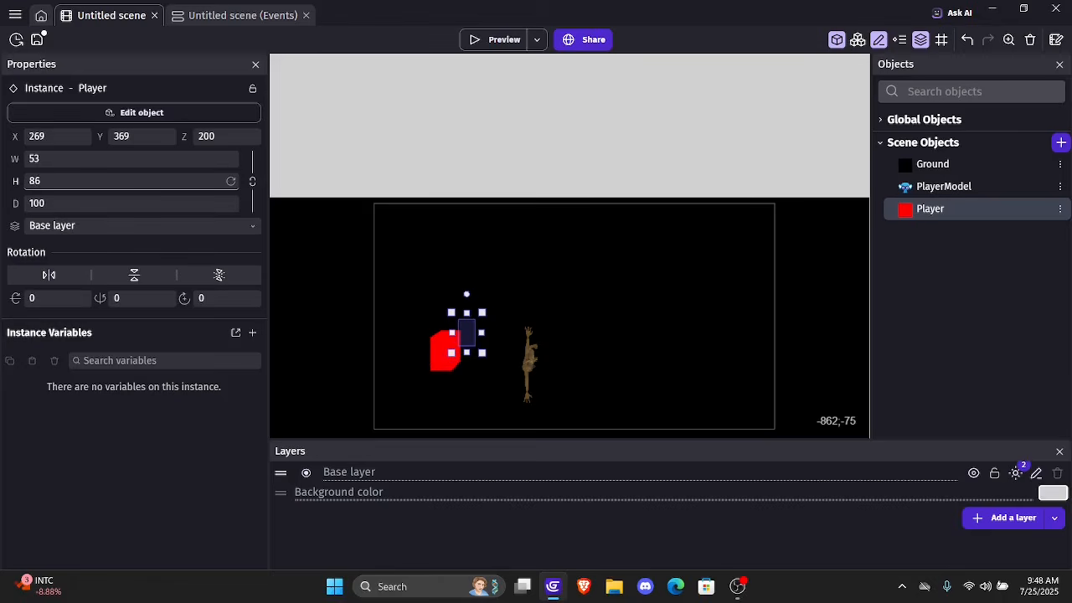
pyautogui.click(111, 201)
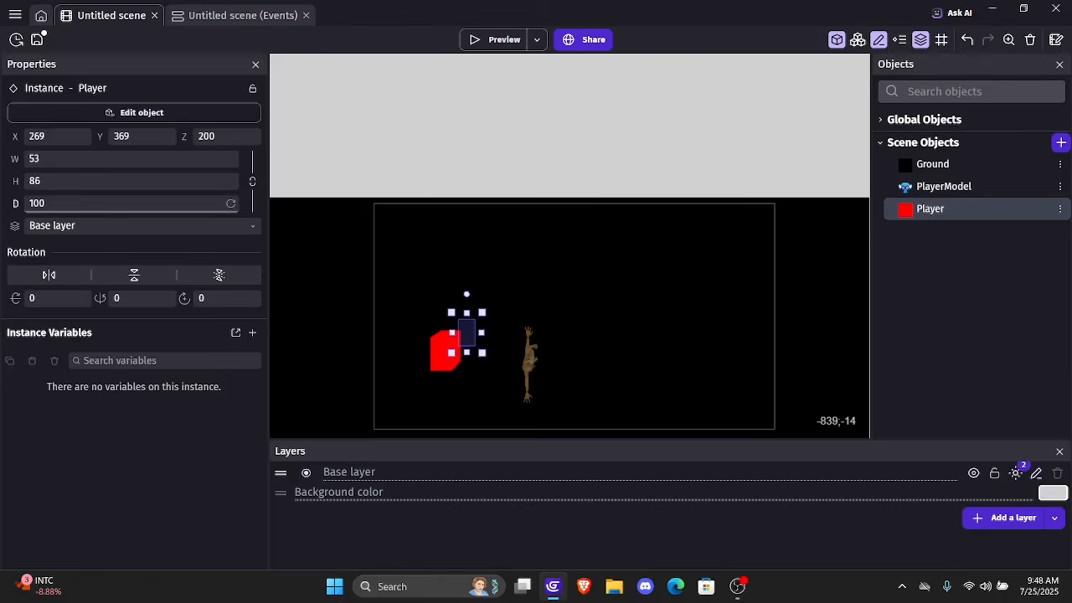
pyautogui.press('BackSpace')
pyautogui.press('BackSpace')
pyautogui.press('BackSpace')
pyautogui.write('21')
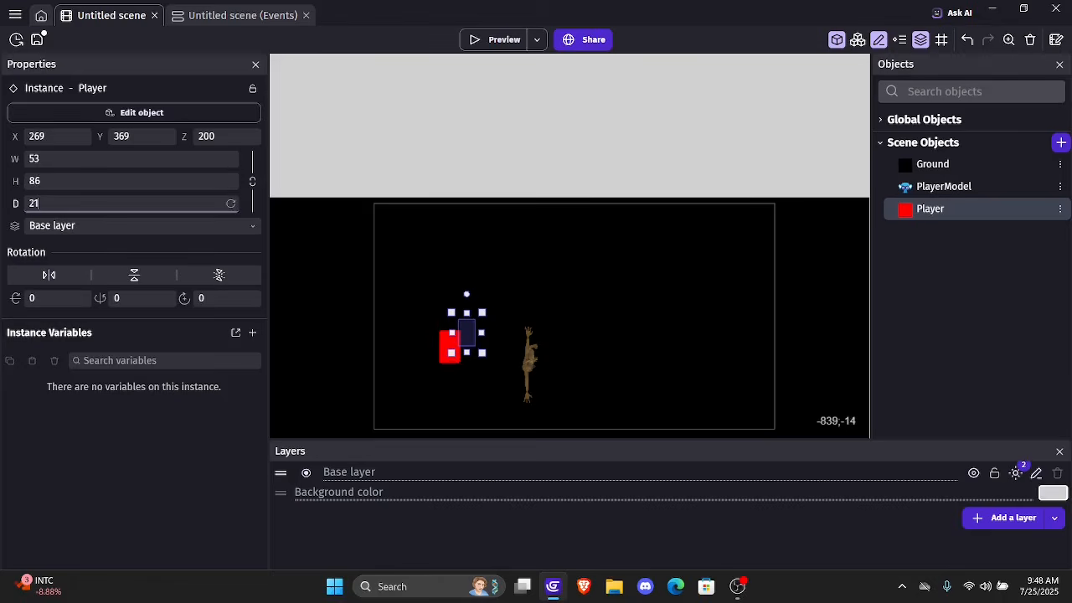
pyautogui.write('5')
# Preview the game to test moving the resized Player box beside PlayerModel, and close the preview
pyautogui.click(475, 36)
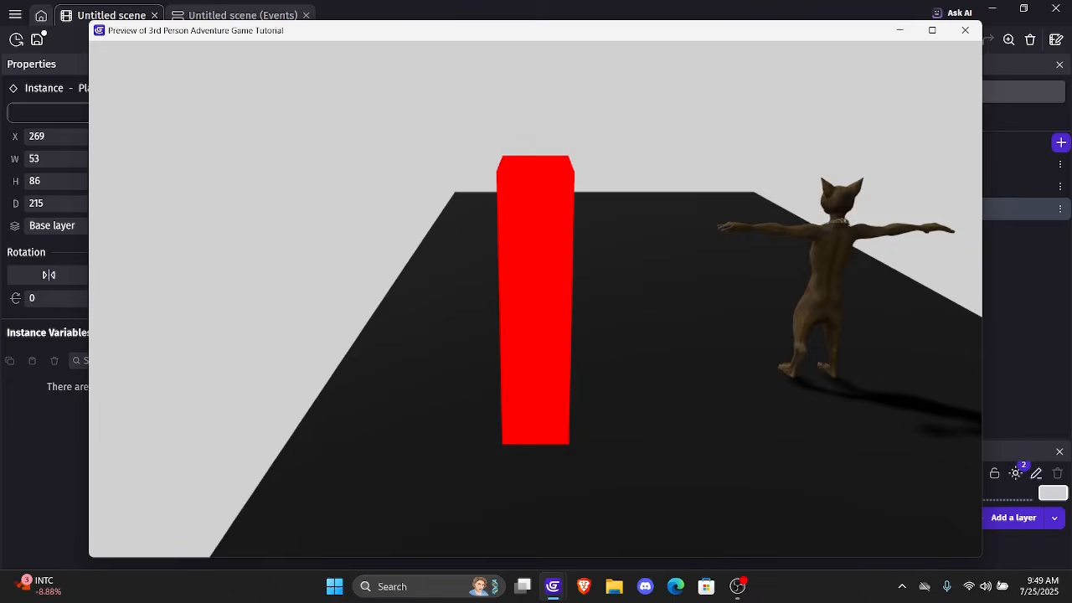
pyautogui.press('Right')
pyautogui.press('Up')
pyautogui.press('Down')
pyautogui.press('Left')
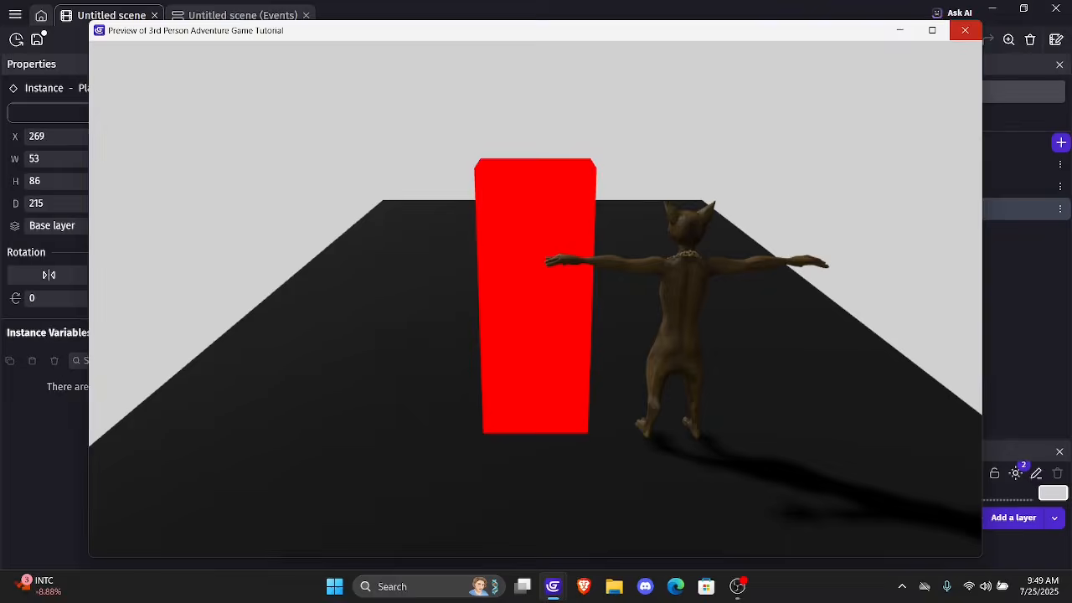
pyautogui.click(965, 31)
pyautogui.keyDown('ctrl'); pyautogui.scroll(-3, 634, 165); pyautogui.keyUp('ctrl')
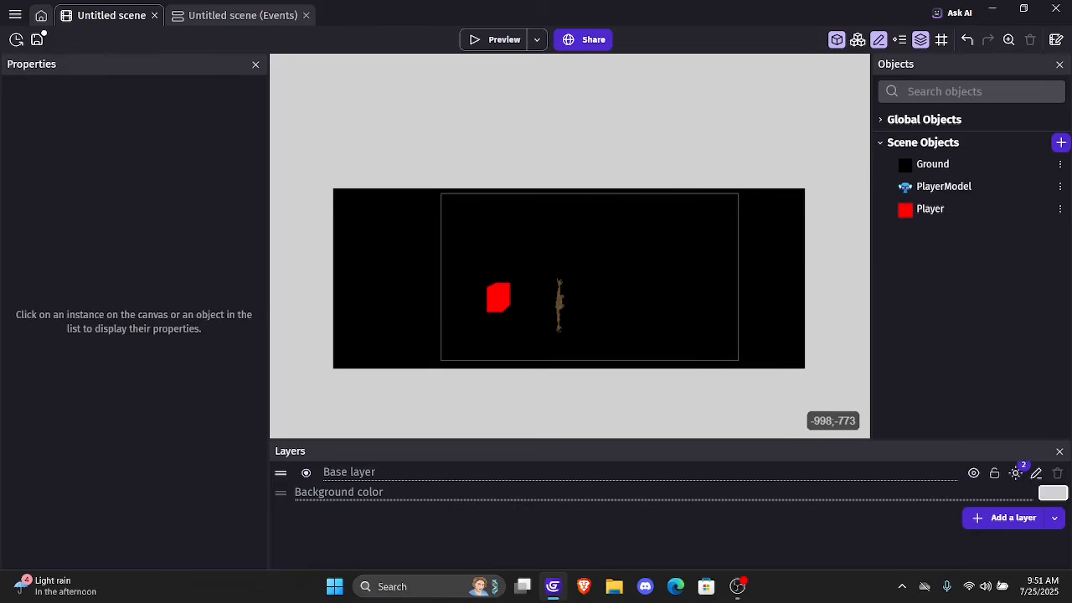
# Add a scene event with a Position action for PlayerModel, setting its X position to Player.X()
pyautogui.click(209, 15)
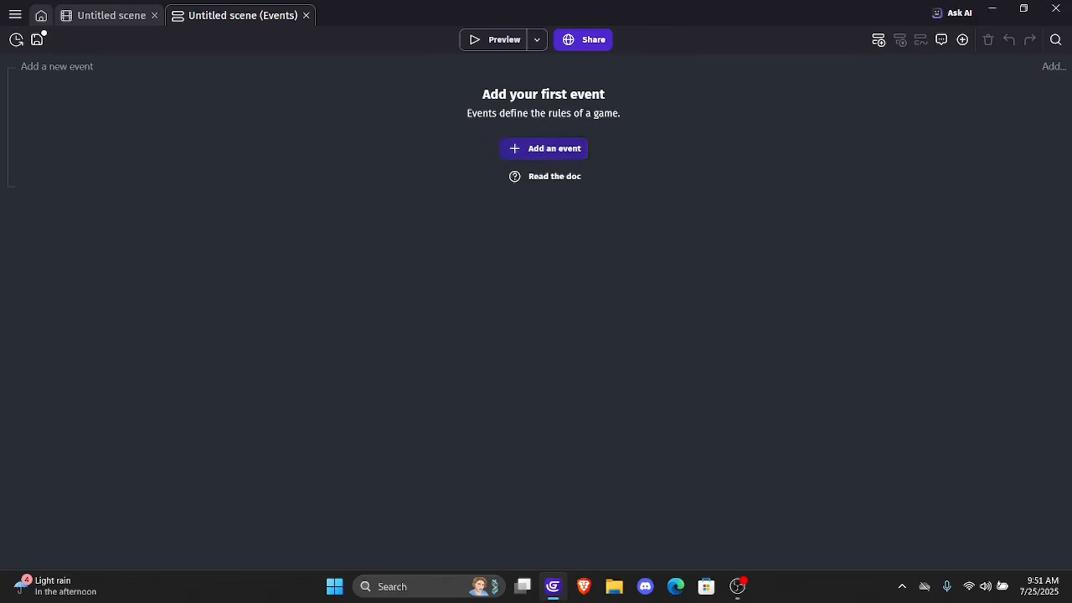
pyautogui.click(545, 148)
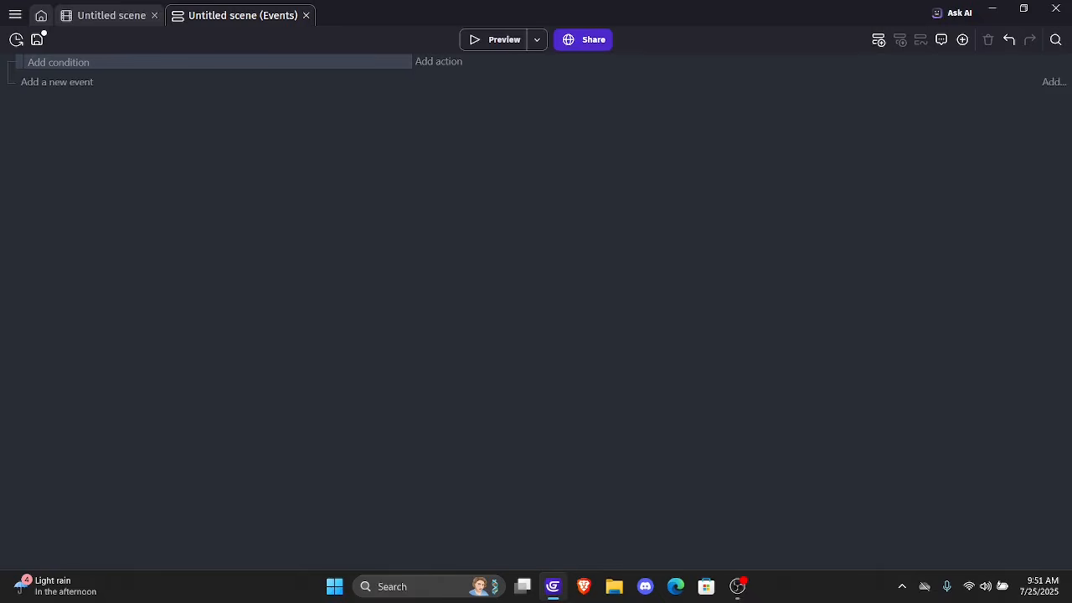
pyautogui.click(438, 61)
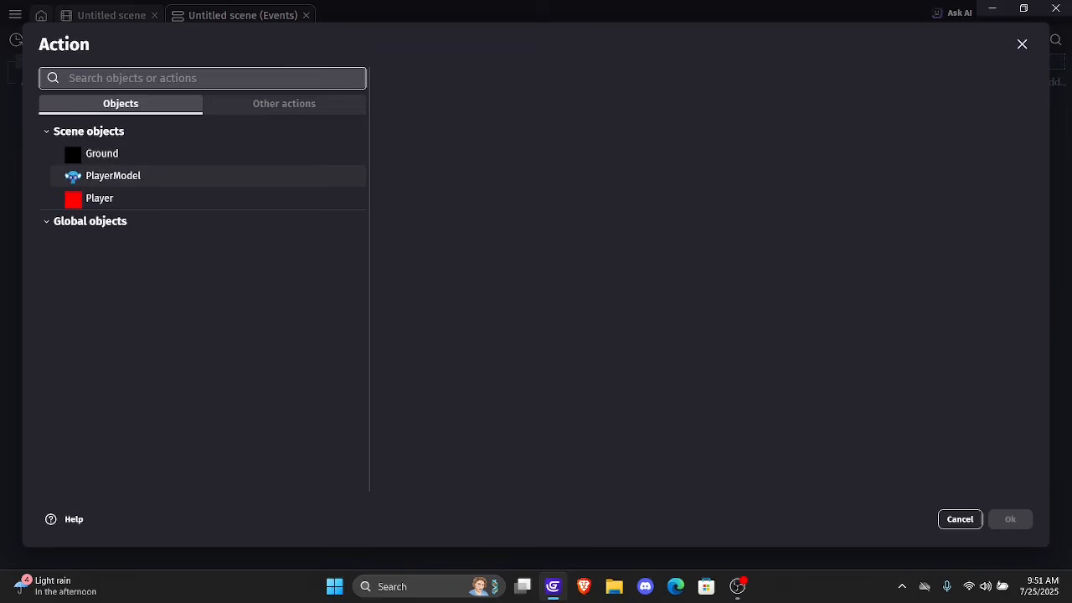
pyautogui.click(113, 176)
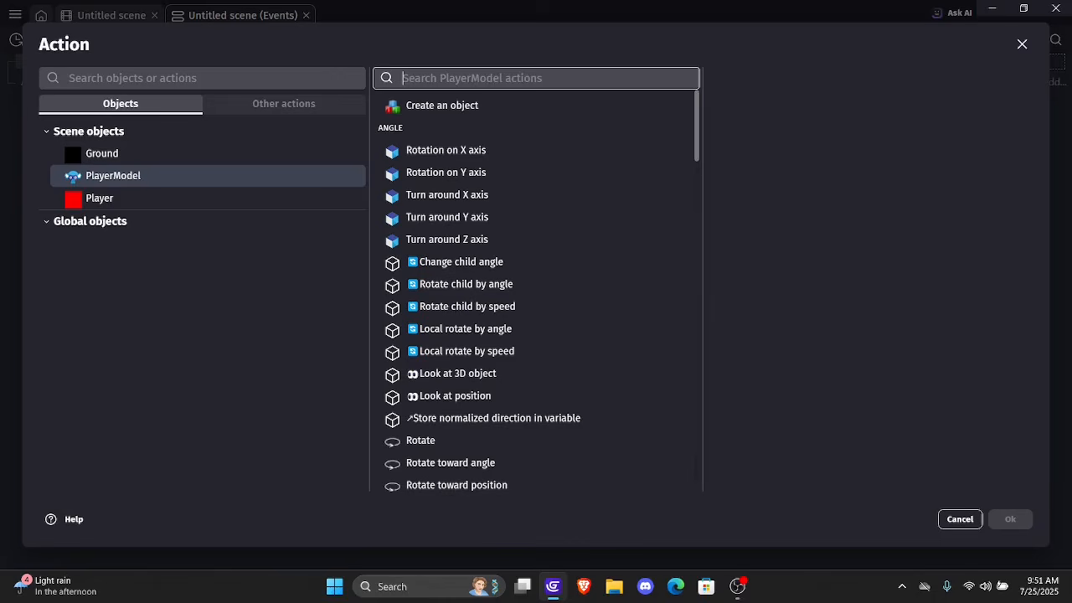
pyautogui.write('x pos')
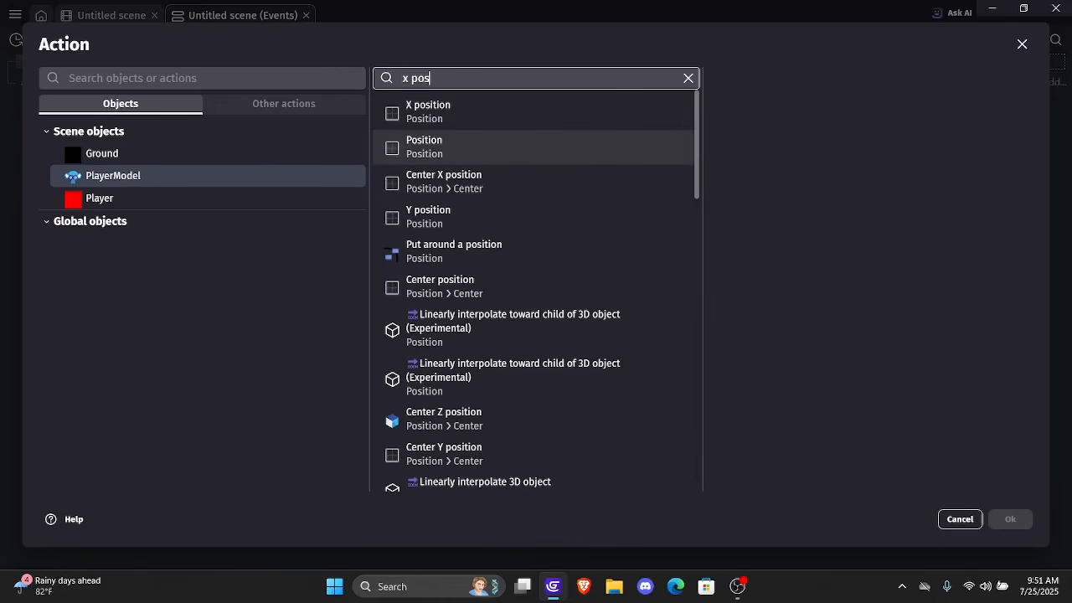
pyautogui.click(453, 146)
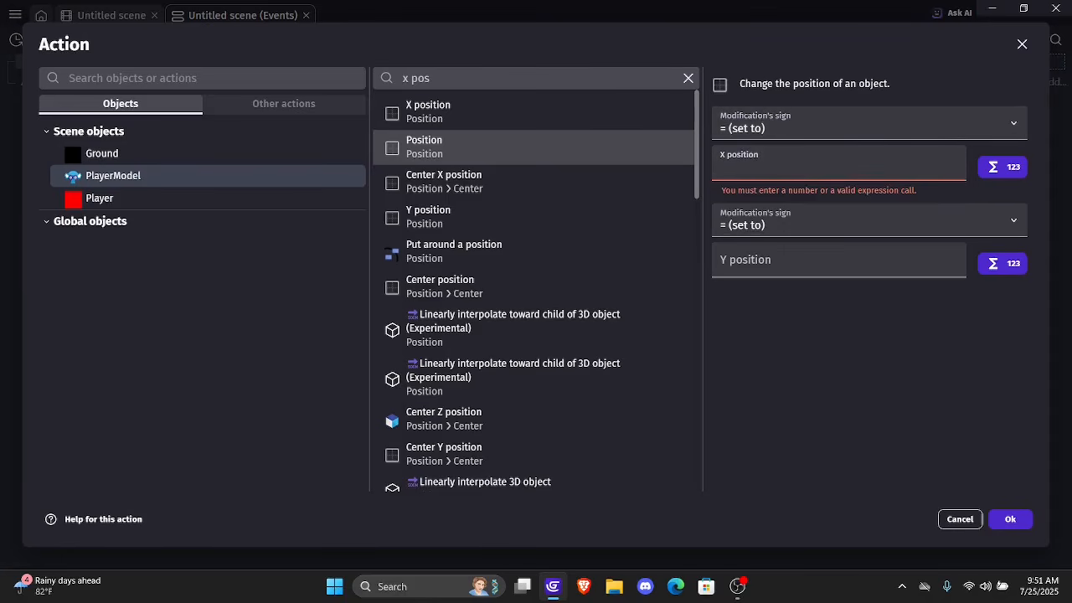
pyautogui.write('P')
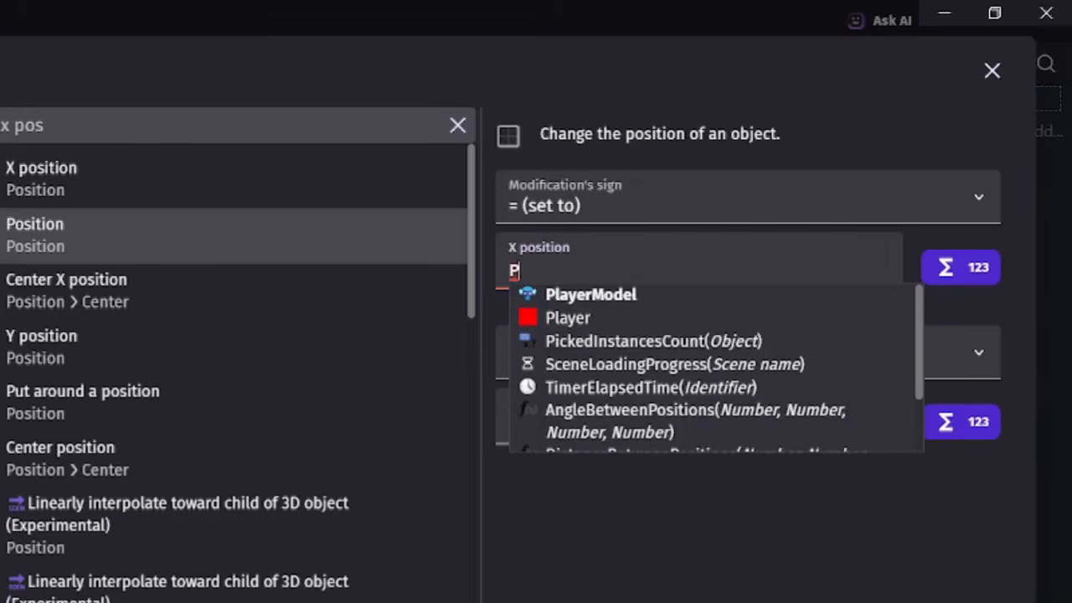
pyautogui.write('layer')
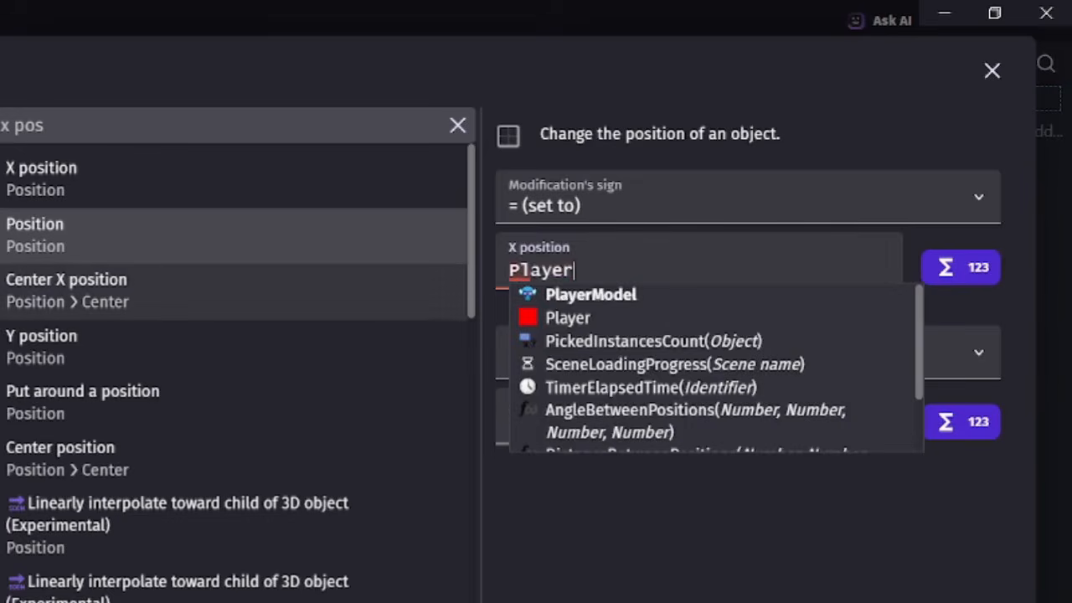
pyautogui.write('.')
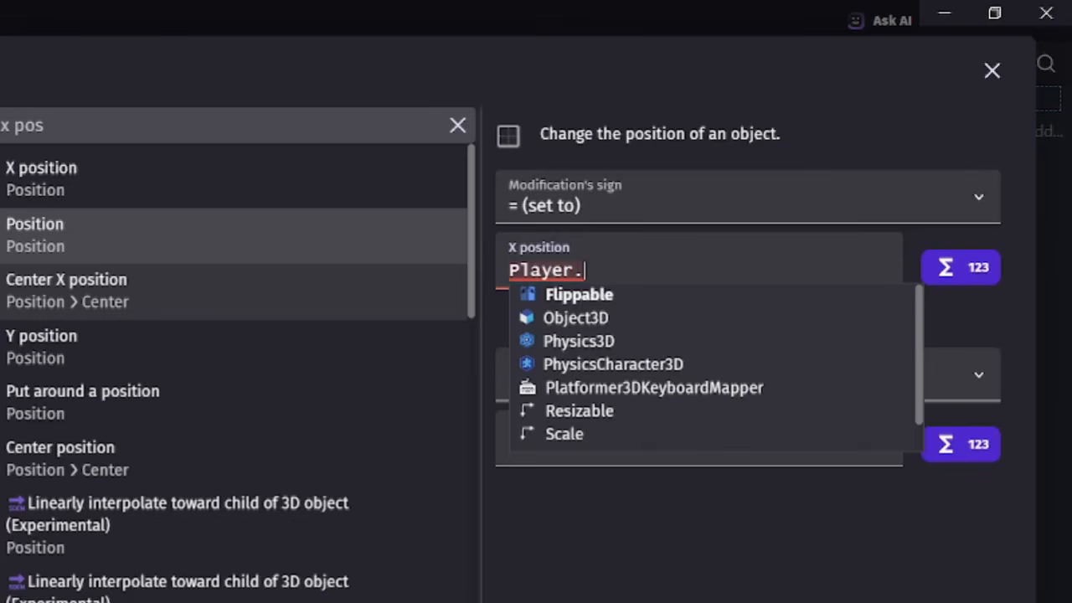
pyautogui.write('X(')
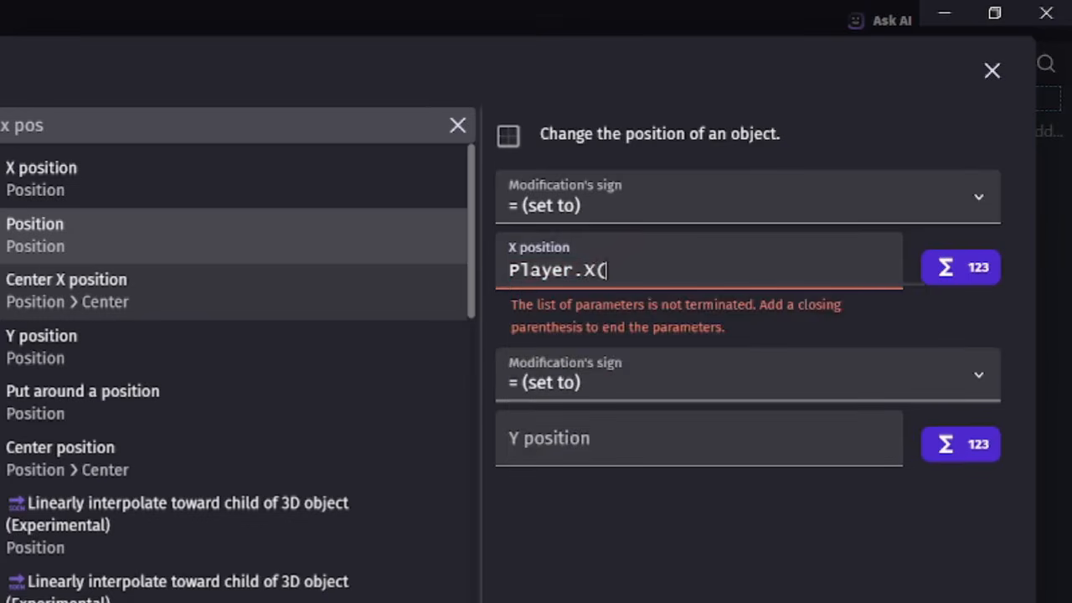
pyautogui.write(')')
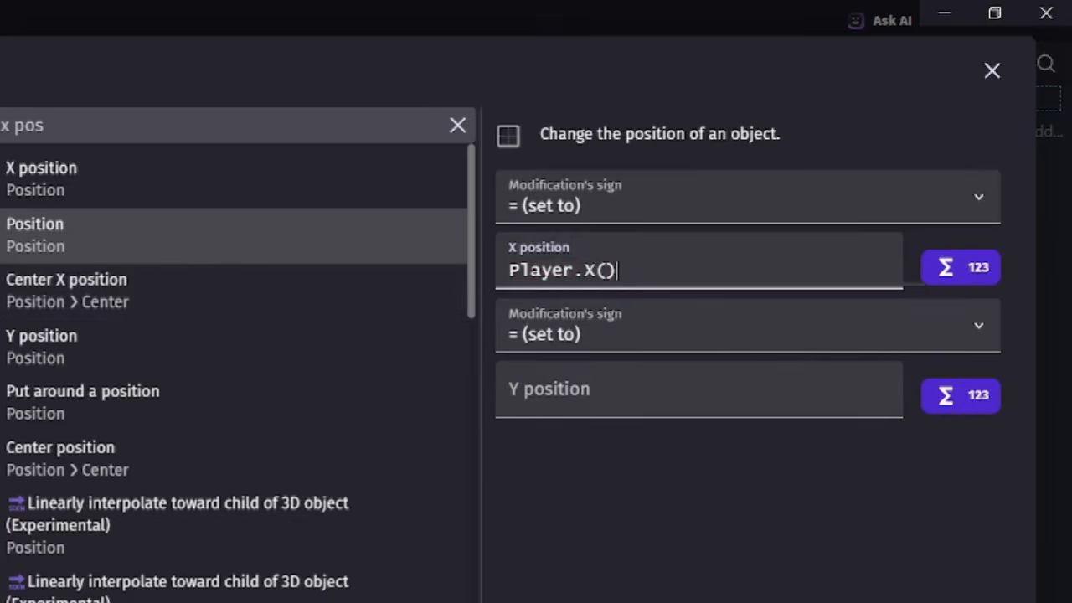
# Set the Y position in PlayerModel's Position action to Player.CenterY() and apply the action
pyautogui.click(636, 392)
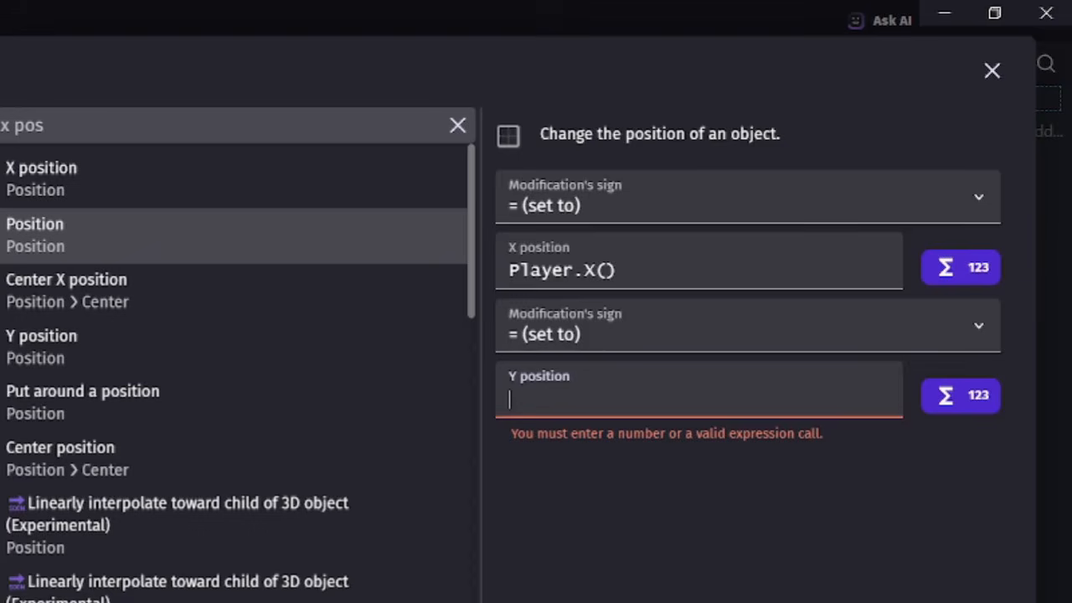
pyautogui.write('P')
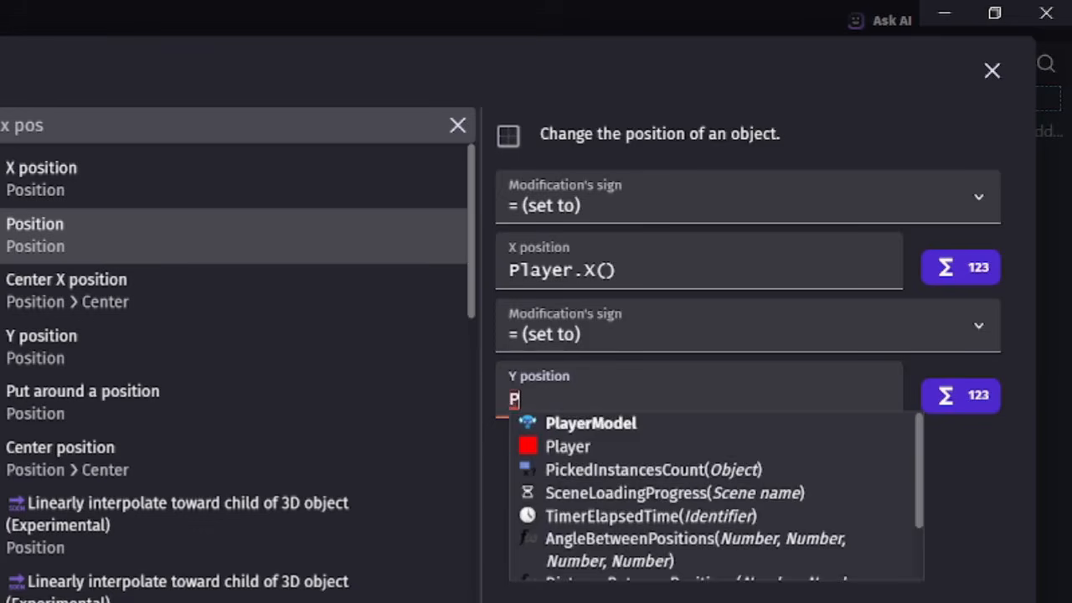
pyautogui.write('l')
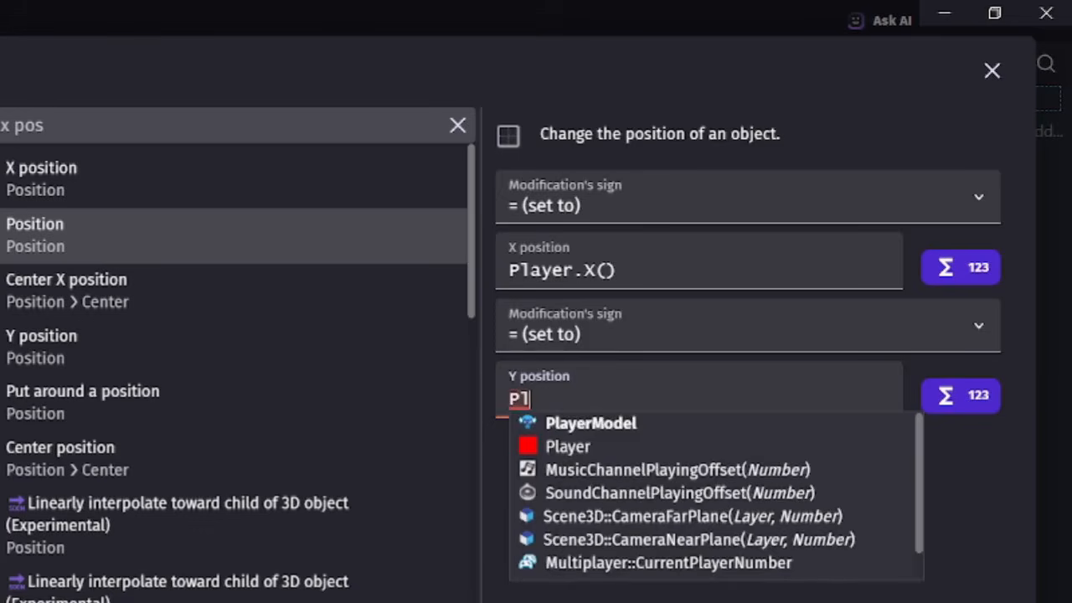
pyautogui.write('ayer.Cen')
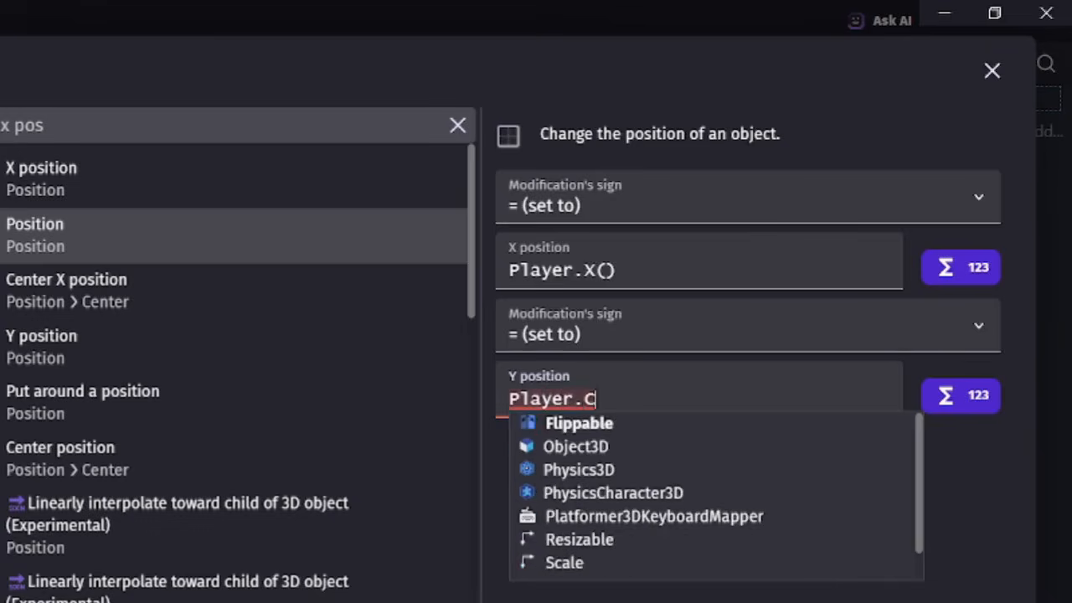
pyautogui.press('Down')
pyautogui.press('Down')
pyautogui.press('Down')
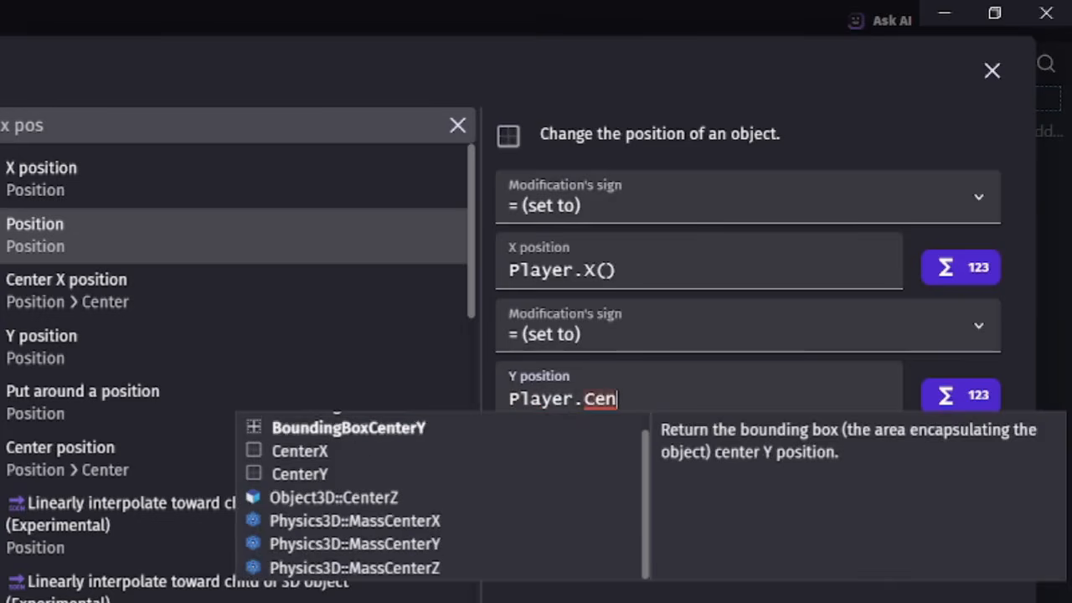
pyautogui.press('Return')
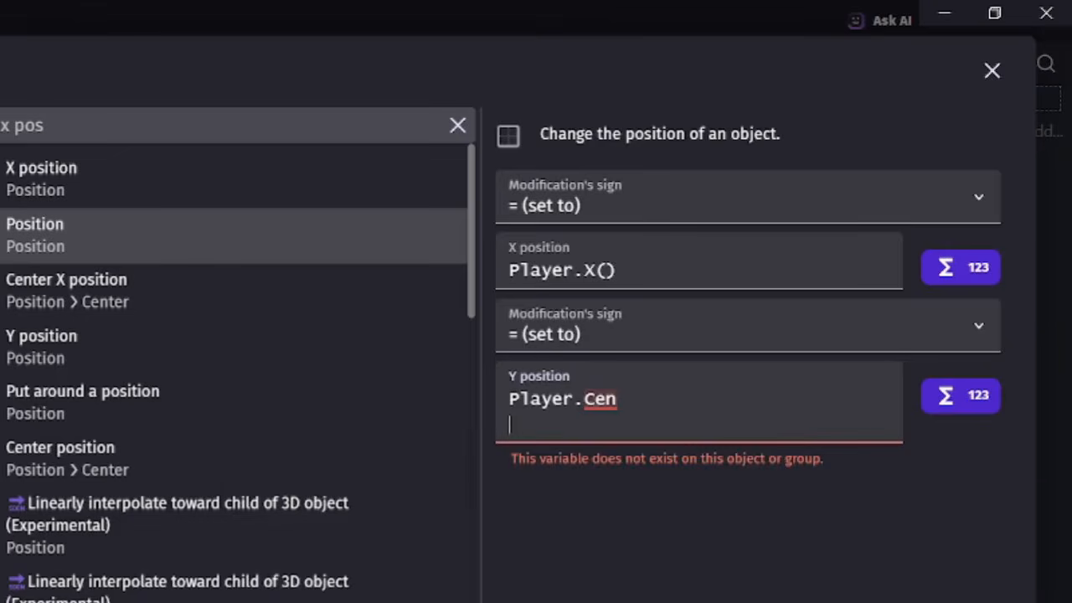
pyautogui.press('BackSpace')
pyautogui.write('terY()')
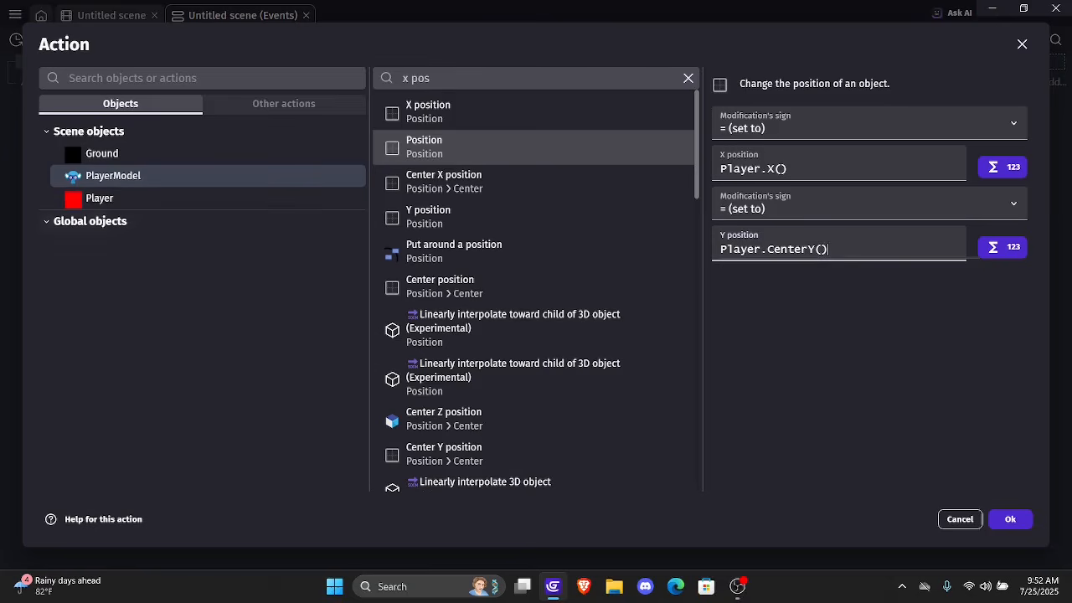
pyautogui.click(1010, 519)
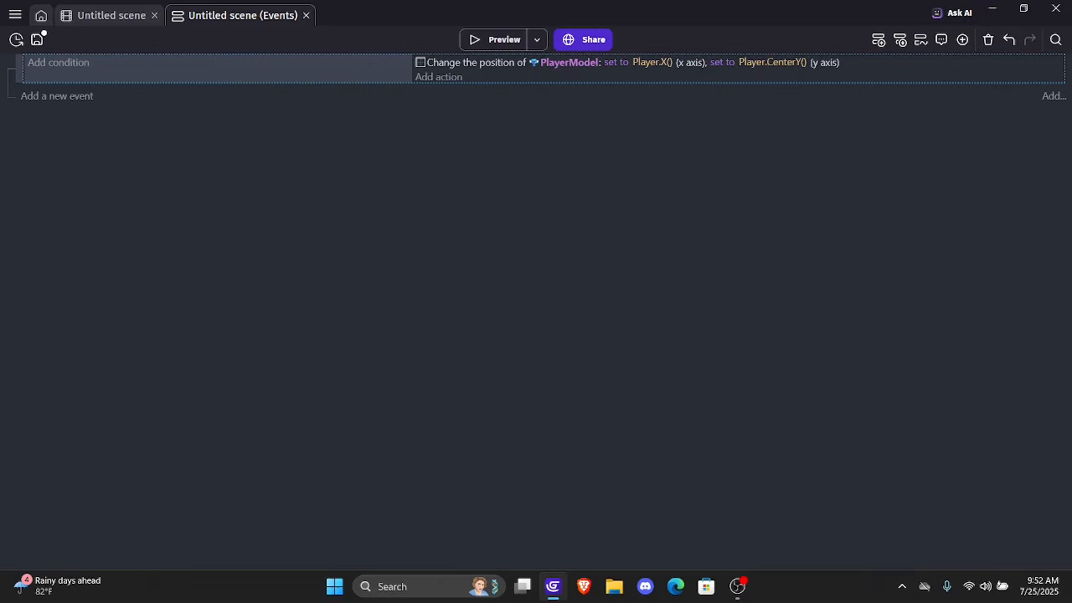
# Add a second action to the event setting PlayerModel's Z (elevation) to Player.Z(), and save the project
pyautogui.click(438, 76)
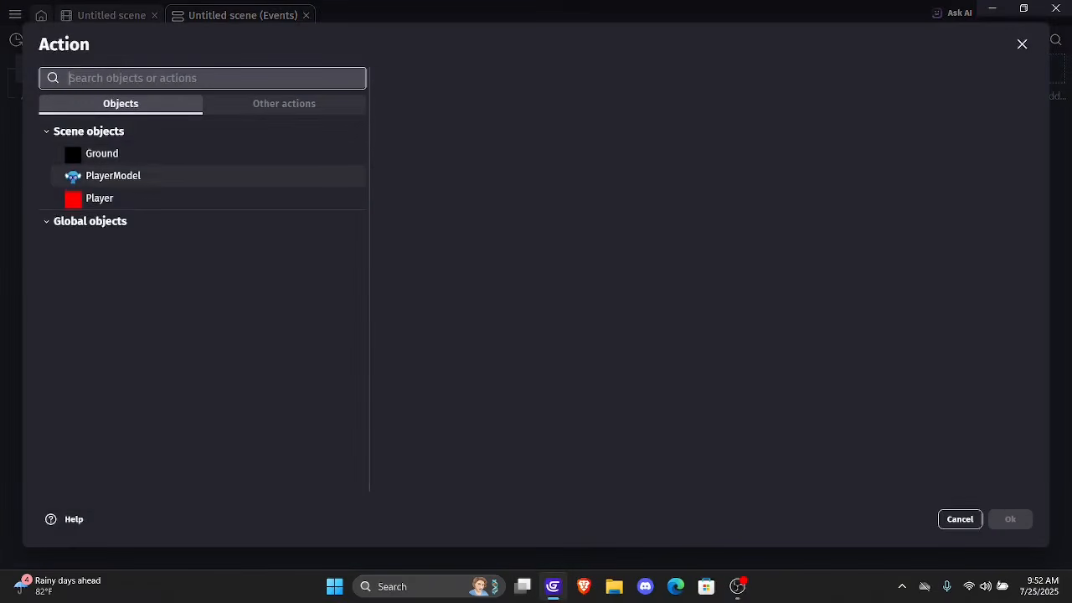
pyautogui.click(114, 175)
pyautogui.write('z')
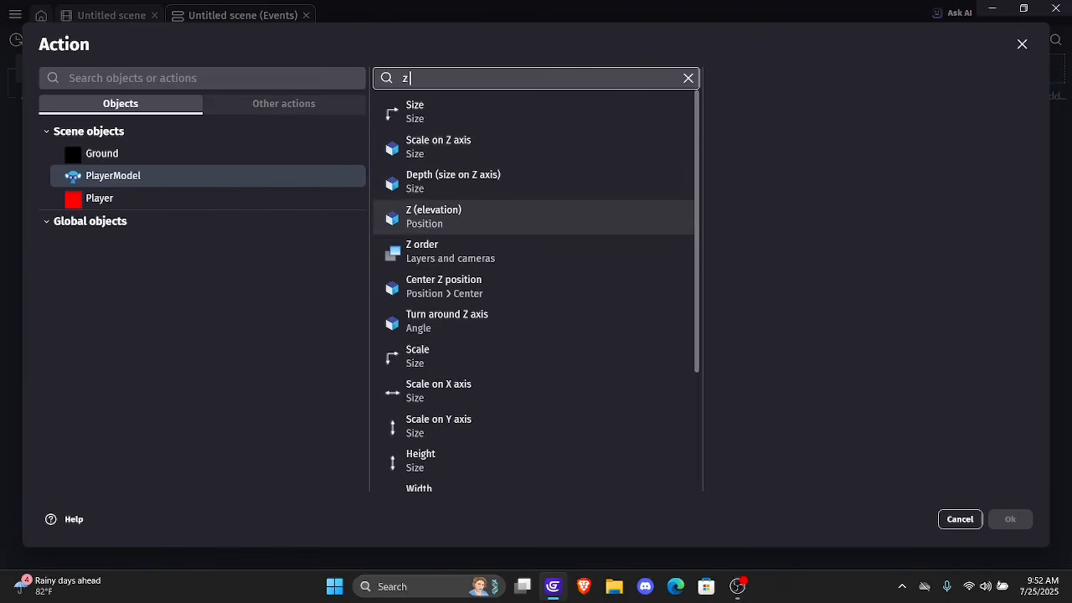
pyautogui.click(433, 216)
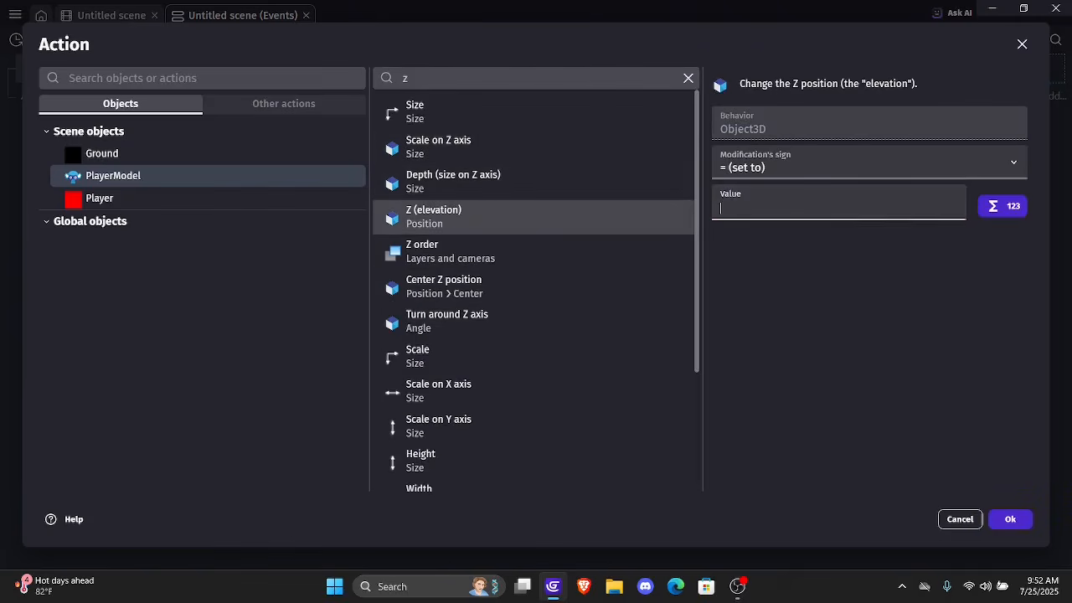
pyautogui.write('Player')
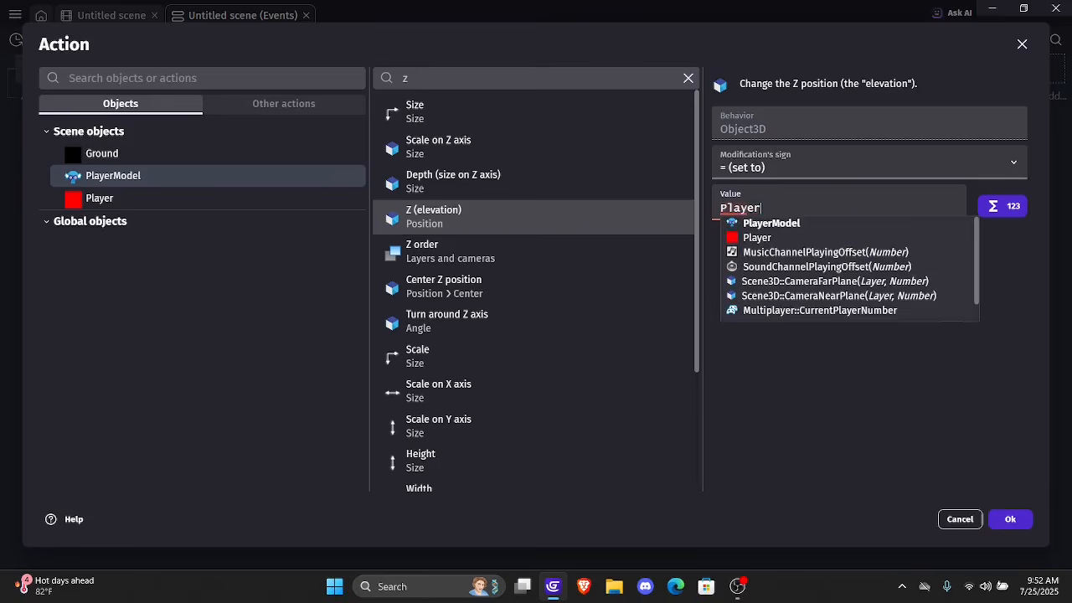
pyautogui.write('.Z()')
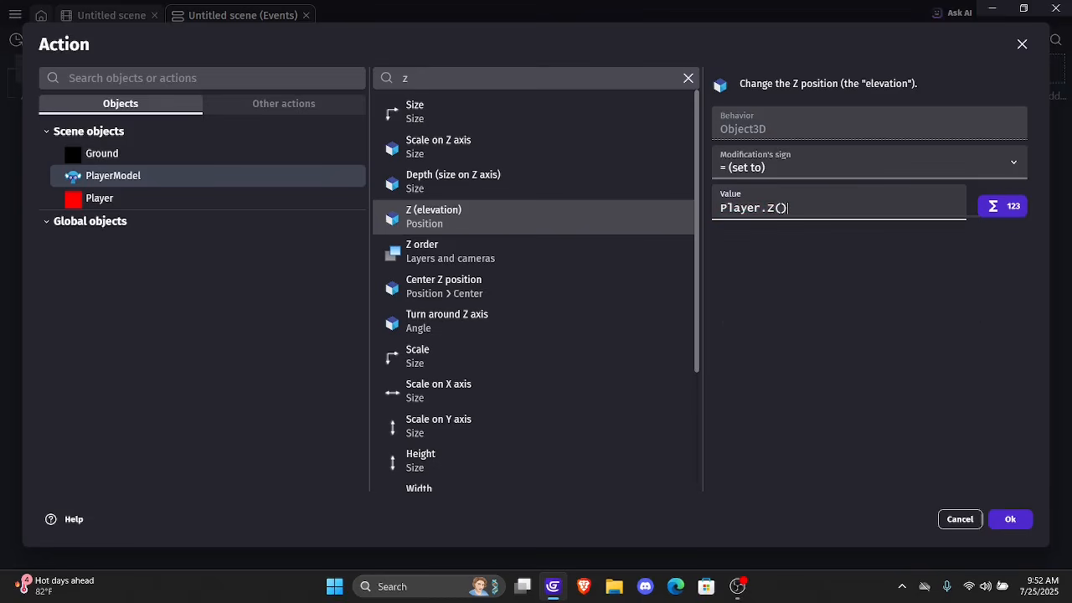
pyautogui.click(1010, 520)
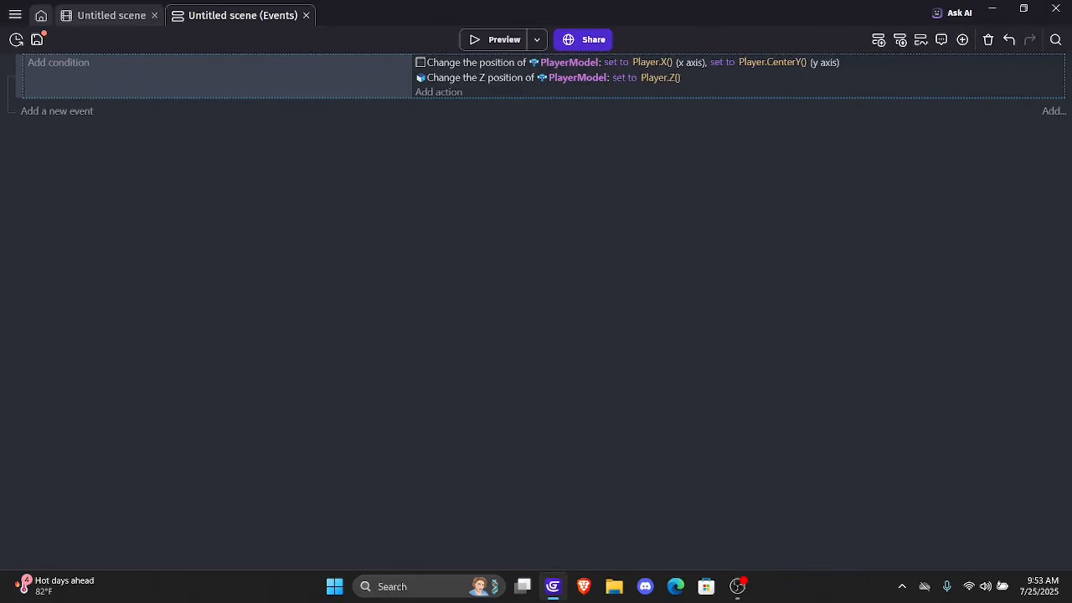
pyautogui.click(37, 39)
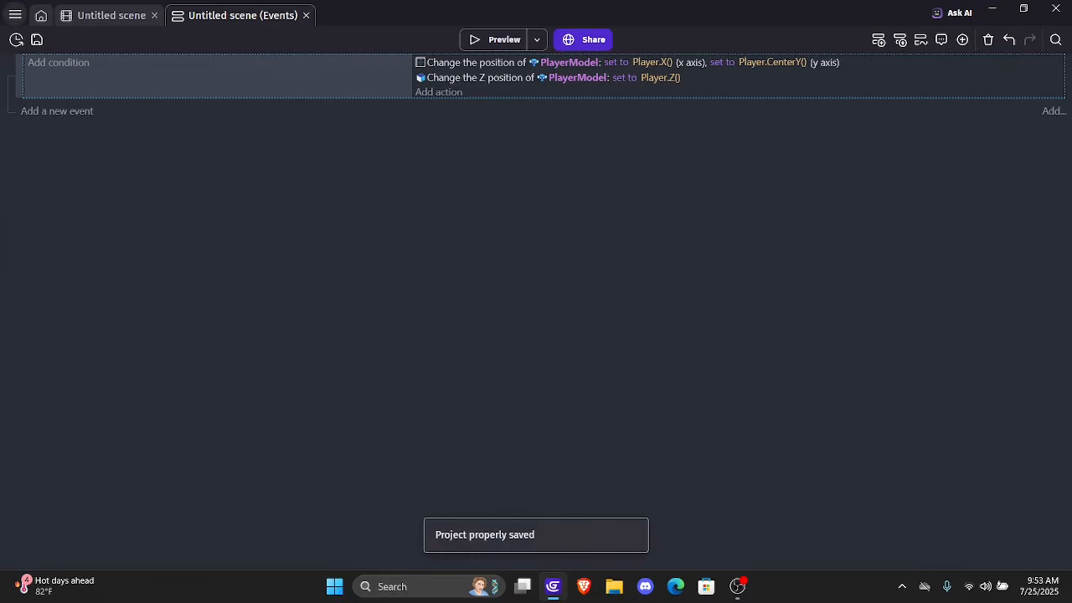
pyautogui.click(15, 15)
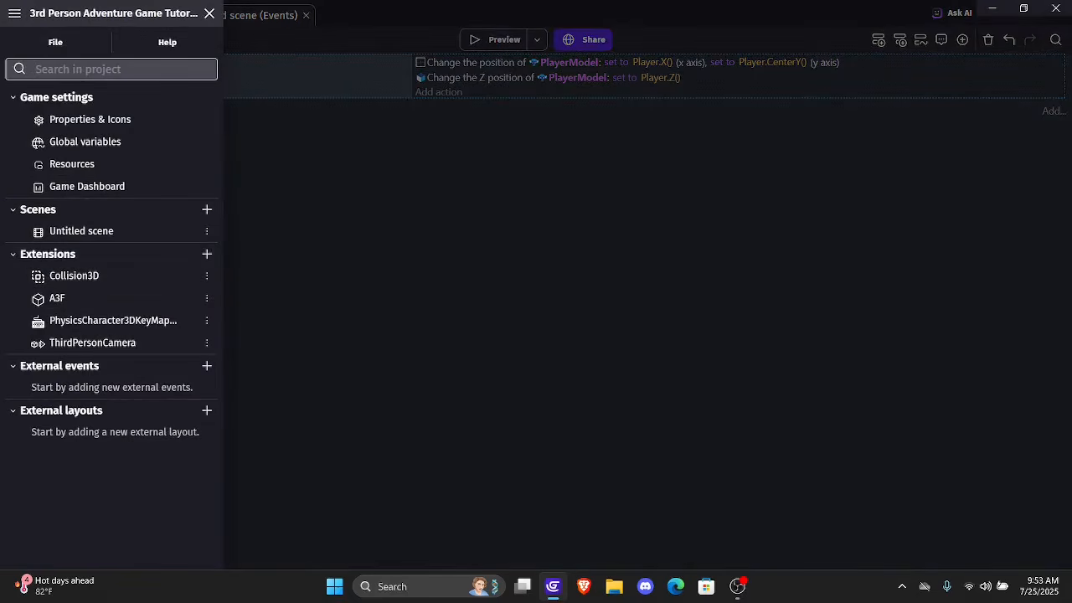
pyautogui.click(209, 13)
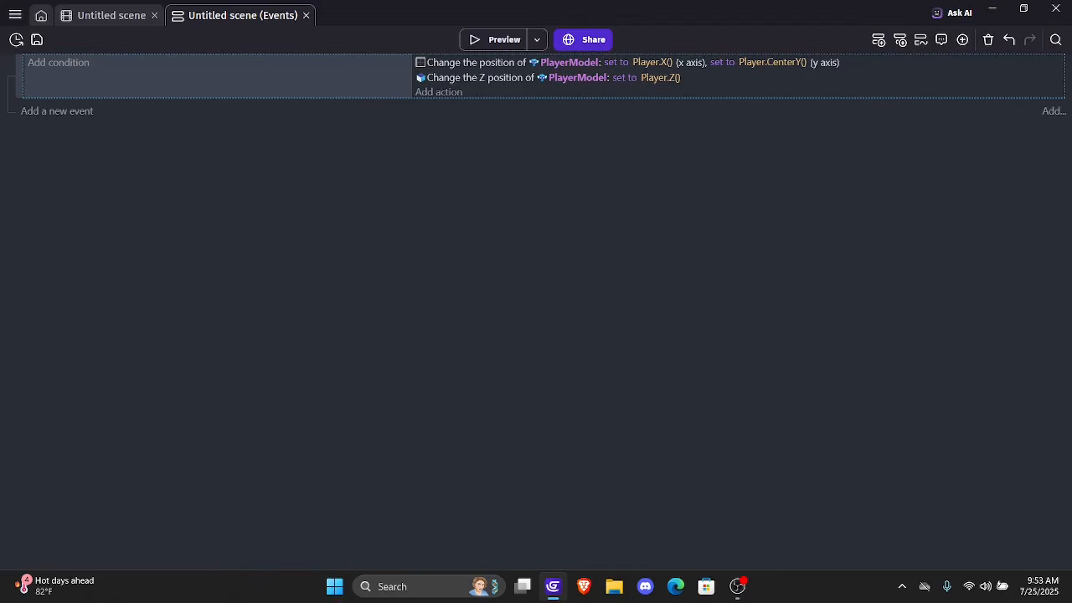
pyautogui.click(111, 15)
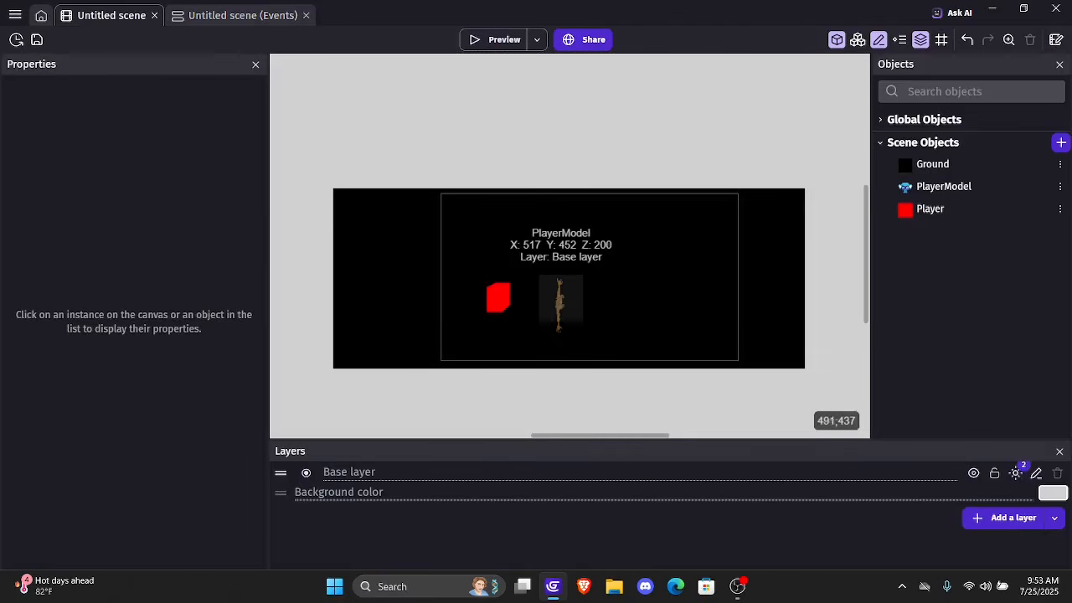
pyautogui.click(560, 297)
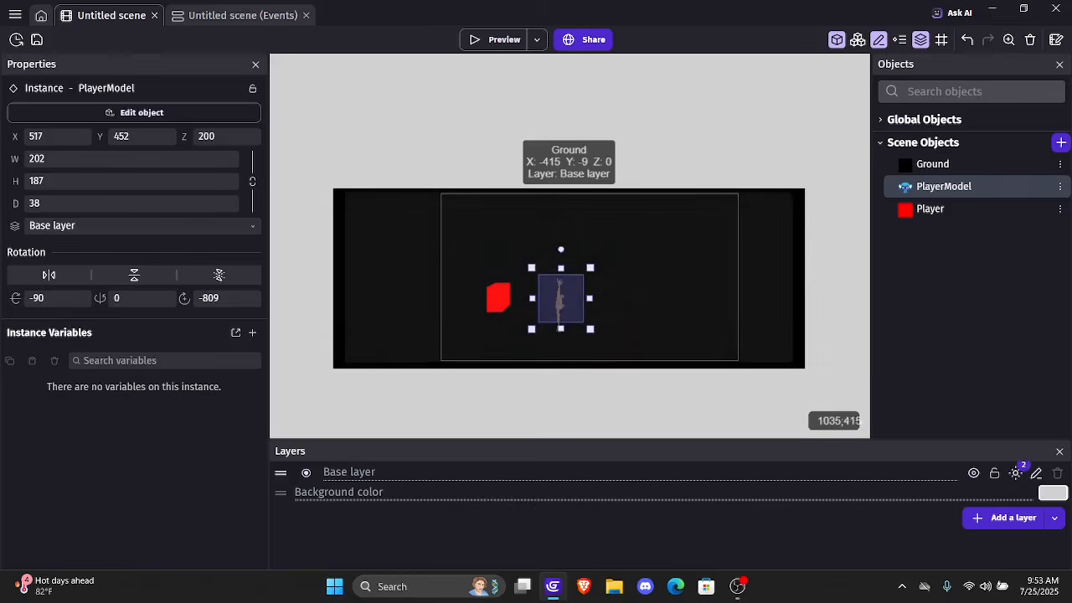
pyautogui.click(15, 14)
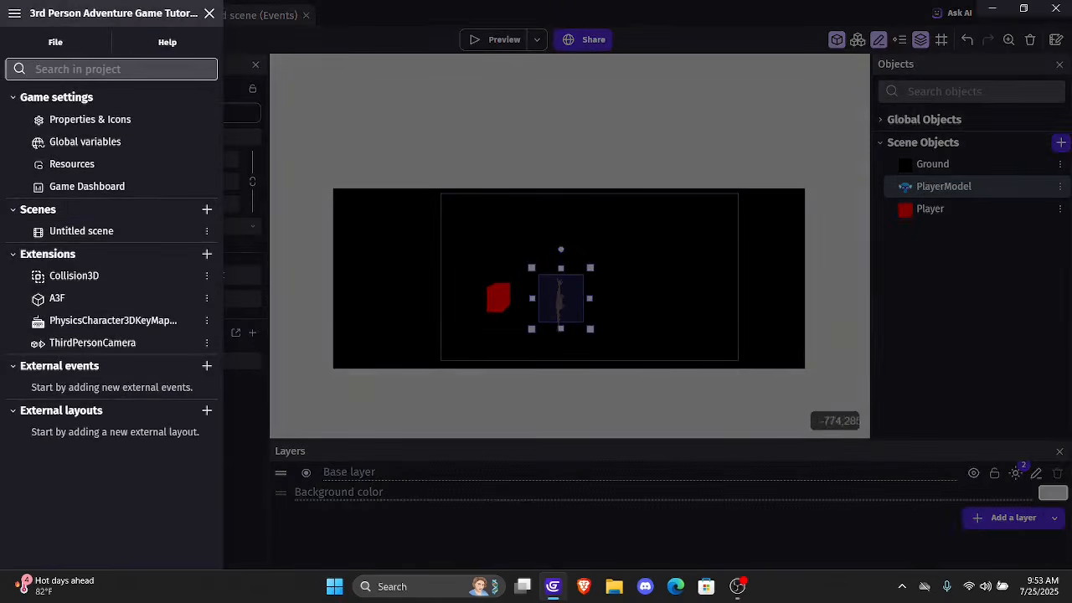
pyautogui.click(270, 129)
# Add a Separate objects in 3D action to the scene event that moves PlayerModel away from Ground
pyautogui.click(245, 15)
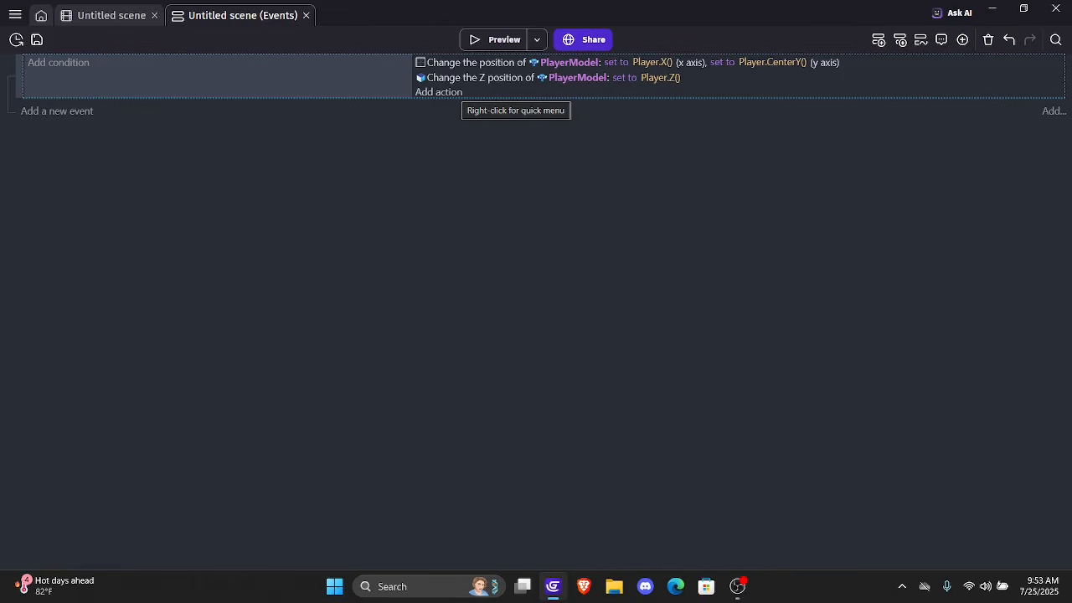
pyautogui.click(439, 92)
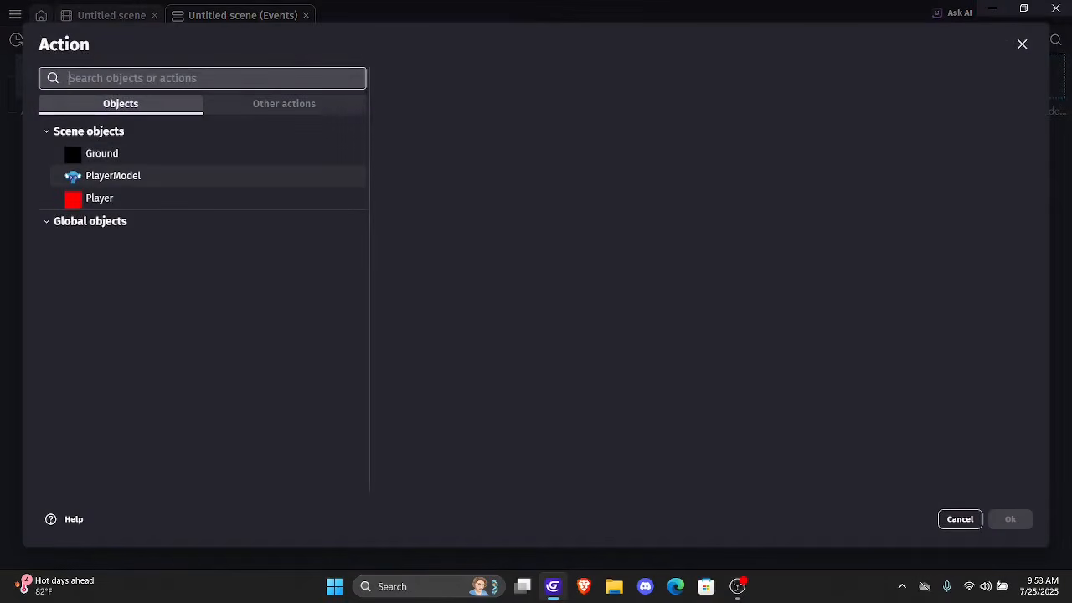
pyautogui.click(113, 176)
pyautogui.write('sepa')
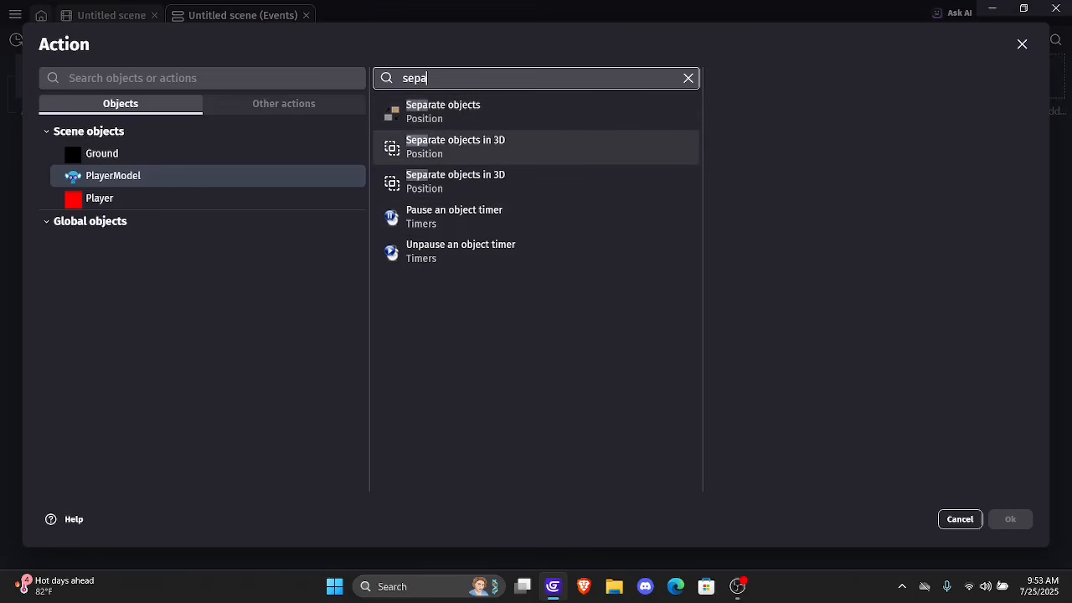
pyautogui.click(455, 147)
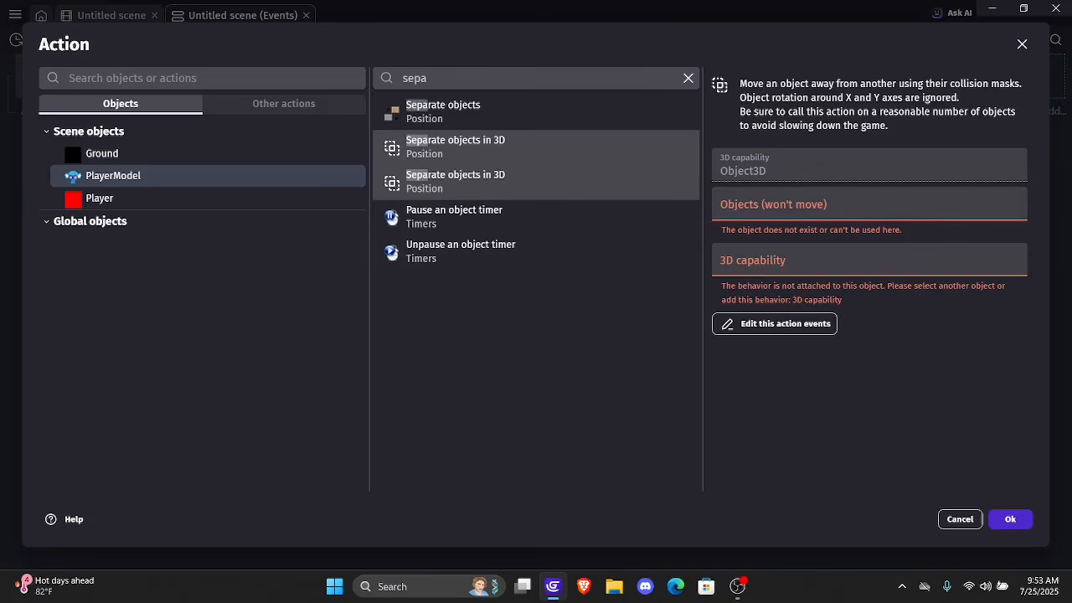
pyautogui.click(868, 205)
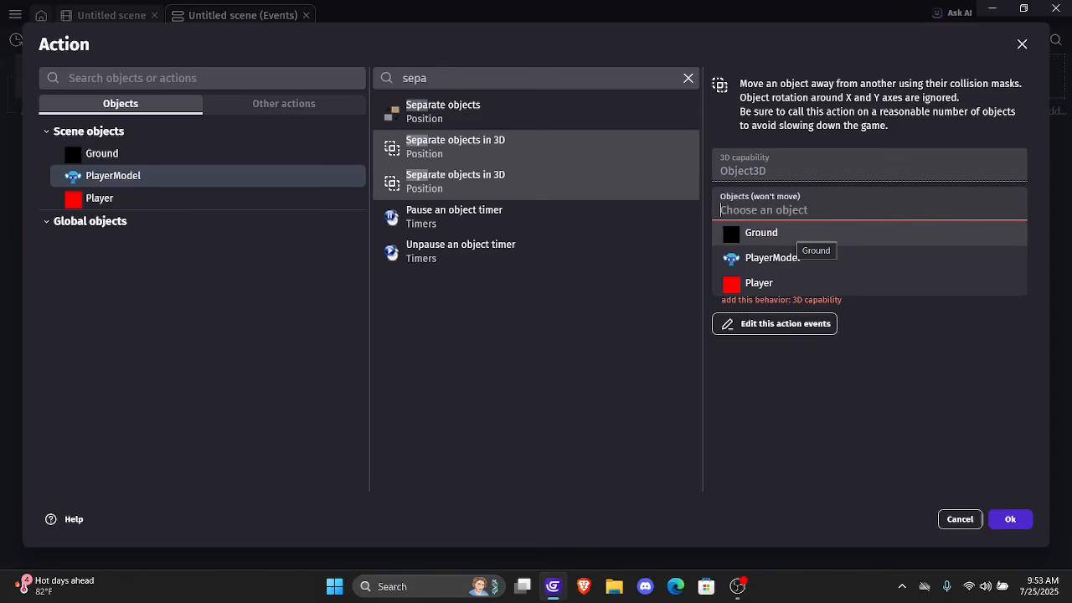
pyautogui.click(800, 234)
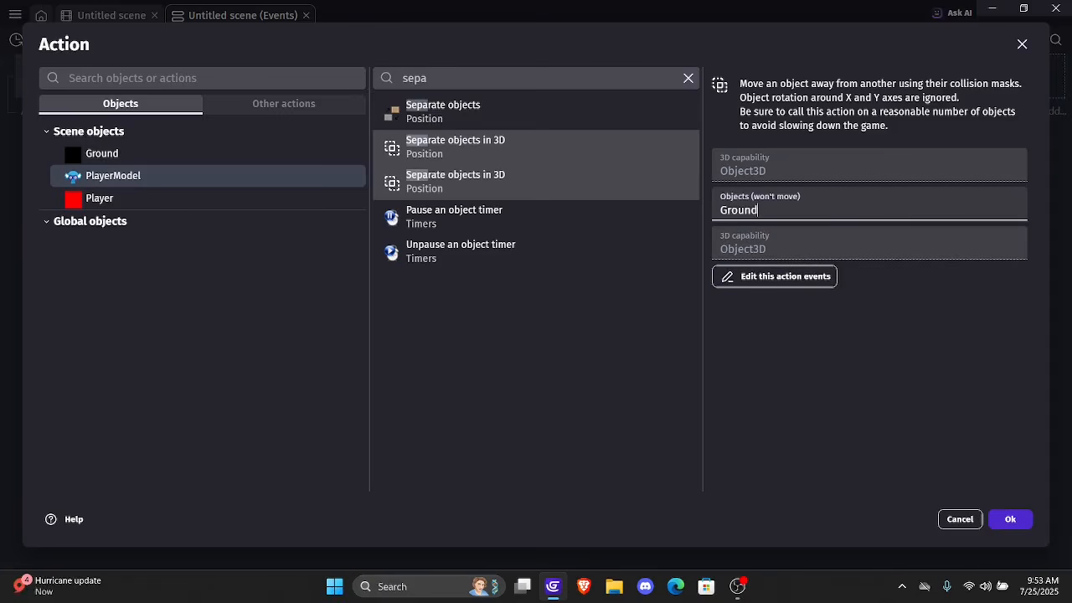
pyautogui.click(1010, 520)
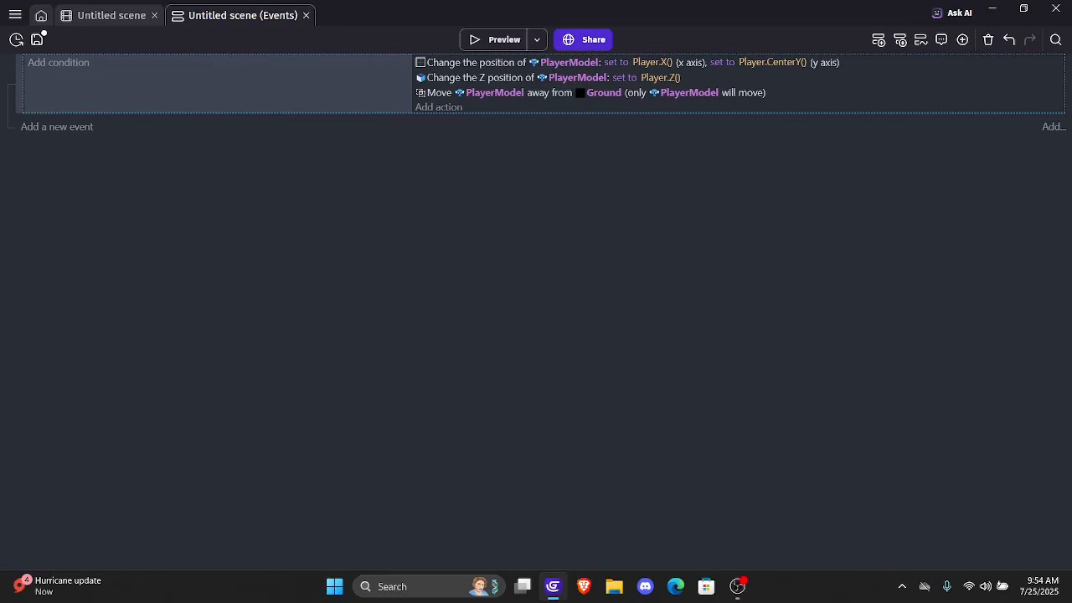
# Reposition the PlayerModel instance in the scene to about X 571, Y 400, further from the Player box
pyautogui.click(112, 15)
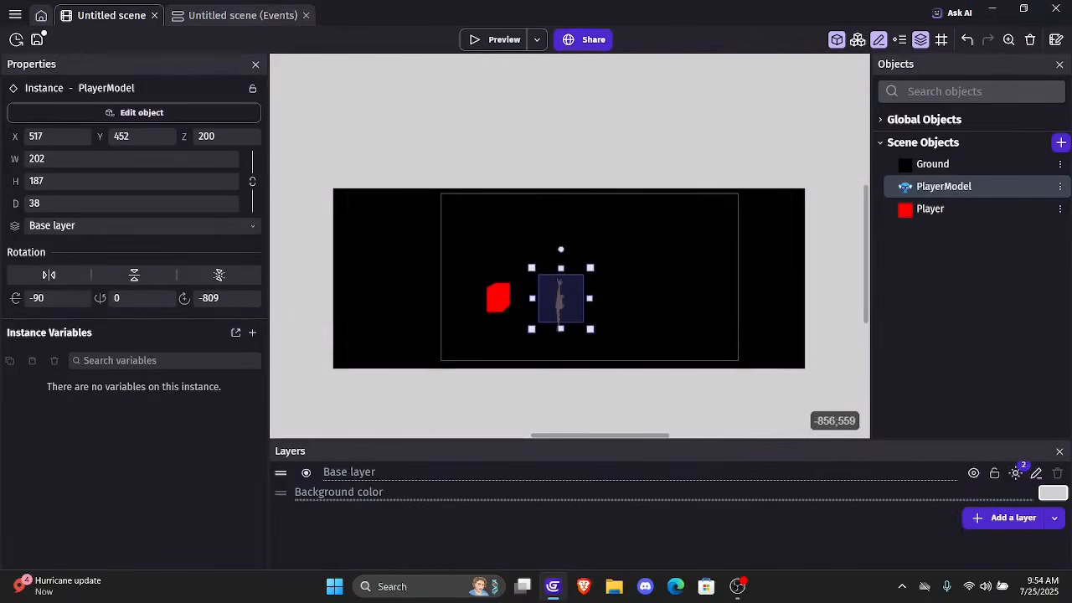
pyautogui.moveTo(564, 299); pyautogui.dragTo(583, 285)
pyautogui.click(619, 231)
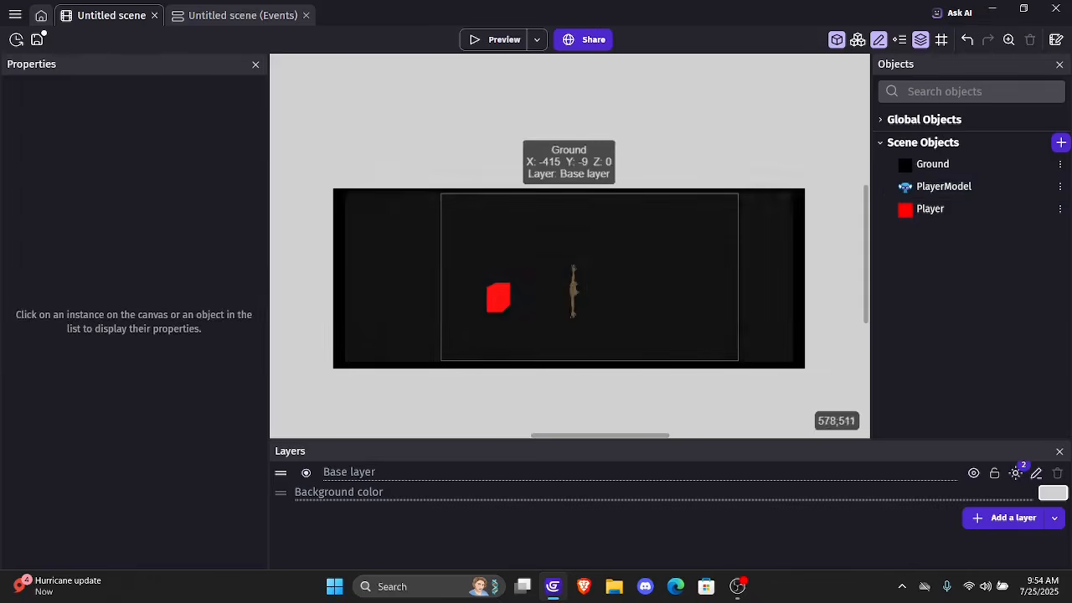
# Set the PlayerModel instance's Z rotation to -90 degrees in the scene
pyautogui.click(569, 288)
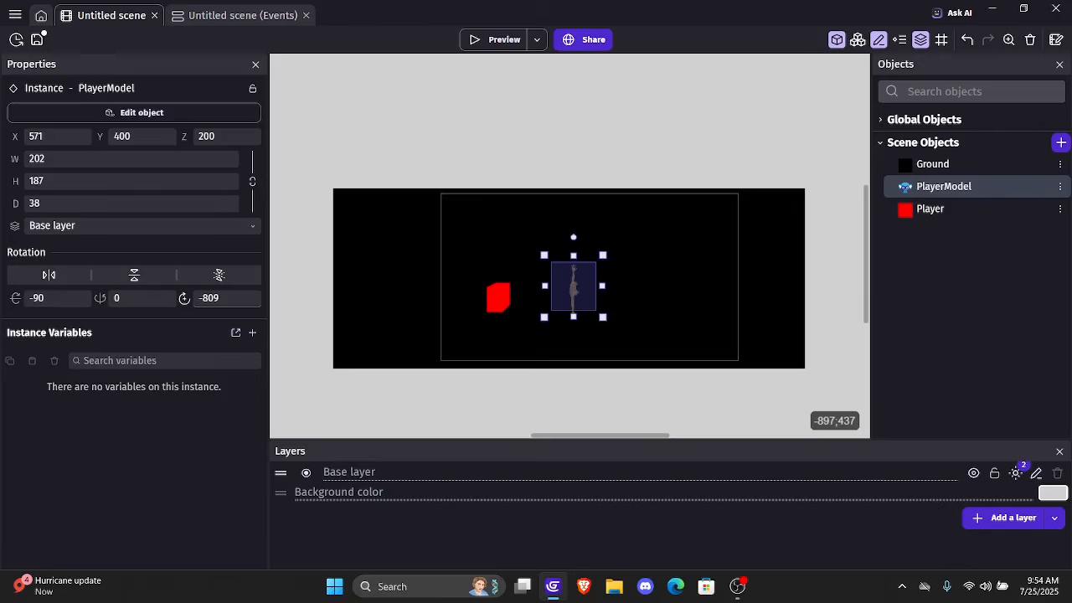
pyautogui.click(252, 297)
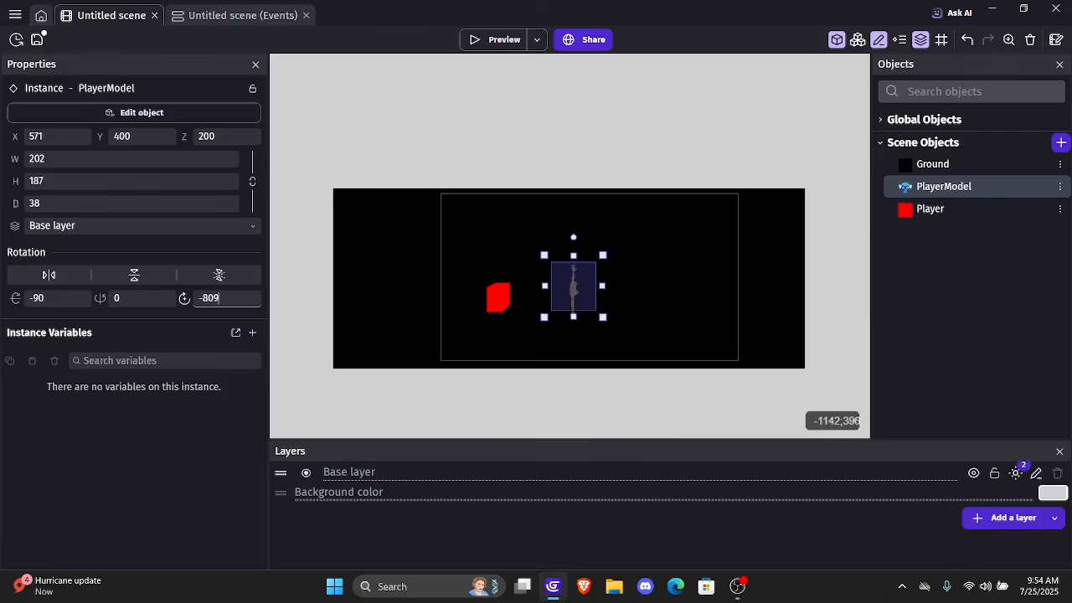
pyautogui.press('BackSpace')
pyautogui.press('BackSpace')
pyautogui.press('BackSpace')
pyautogui.write('90')
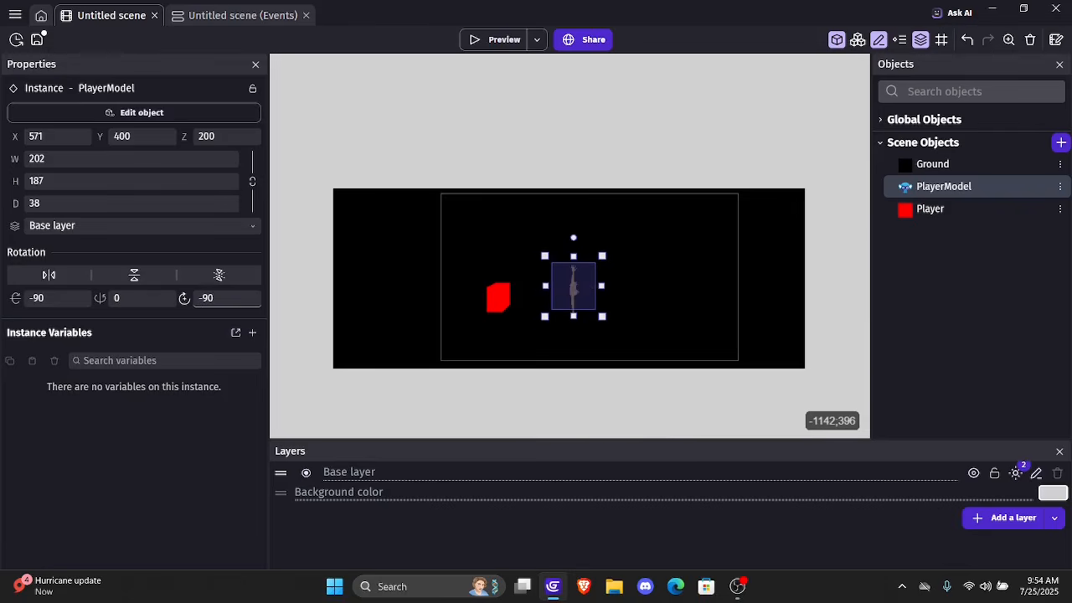
pyautogui.click(326, 185)
# Start another action for PlayerModel in the existing scene event
pyautogui.click(242, 15)
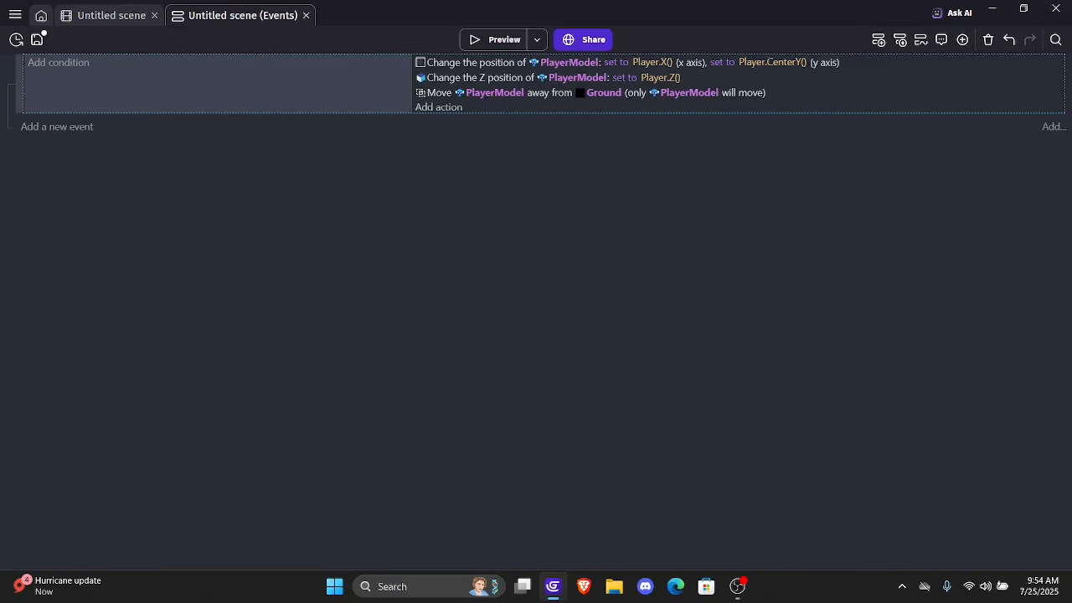
pyautogui.click(438, 107)
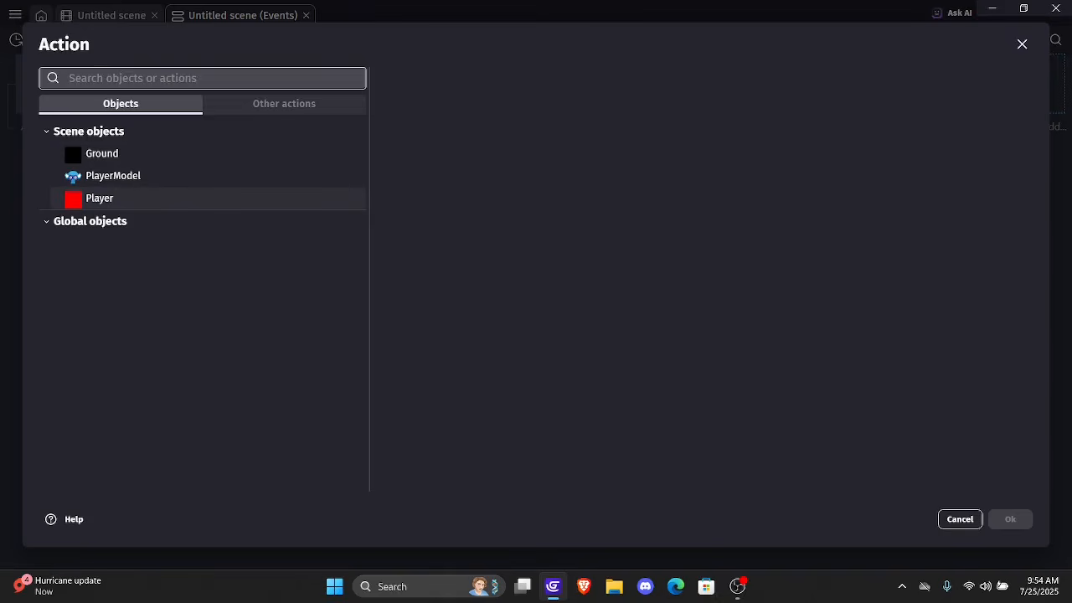
pyautogui.click(113, 176)
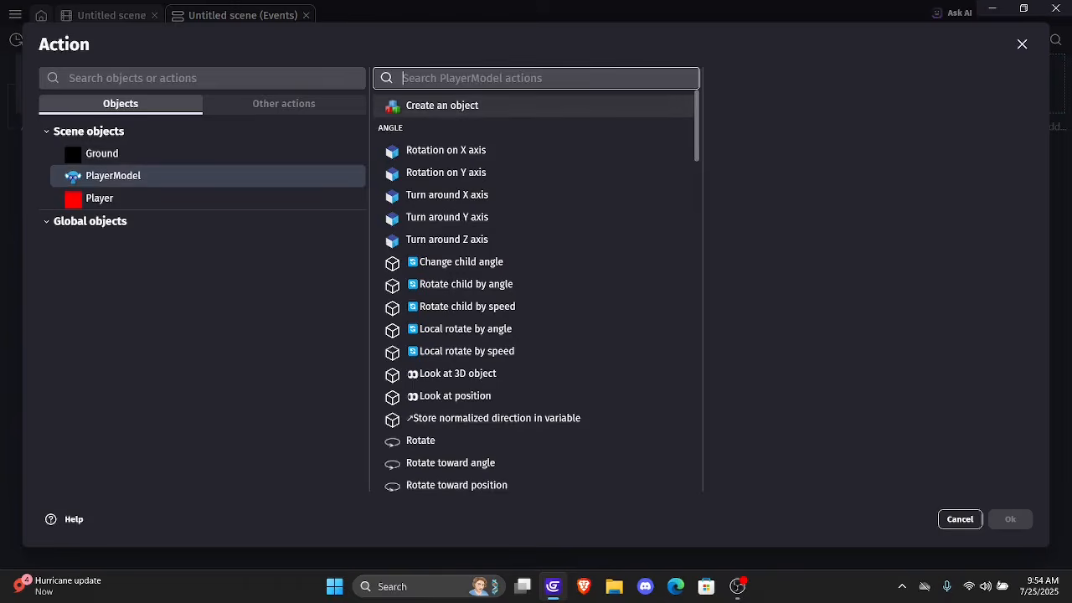
pyautogui.write('angle')
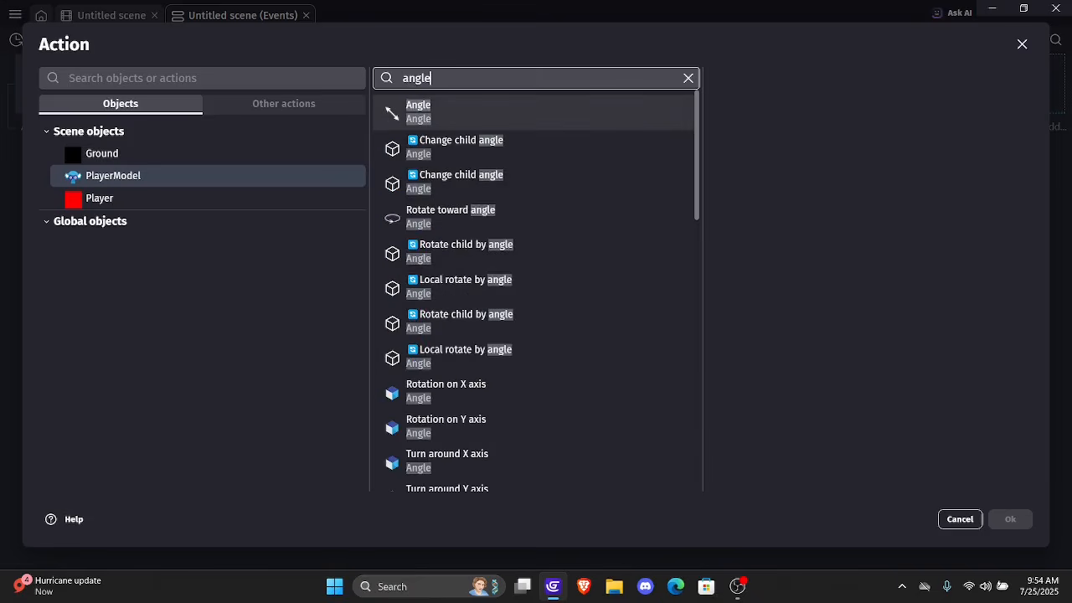
pyautogui.press('BackSpace')
pyautogui.press('BackSpace')
pyautogui.press('BackSpace')
pyautogui.write('z r')
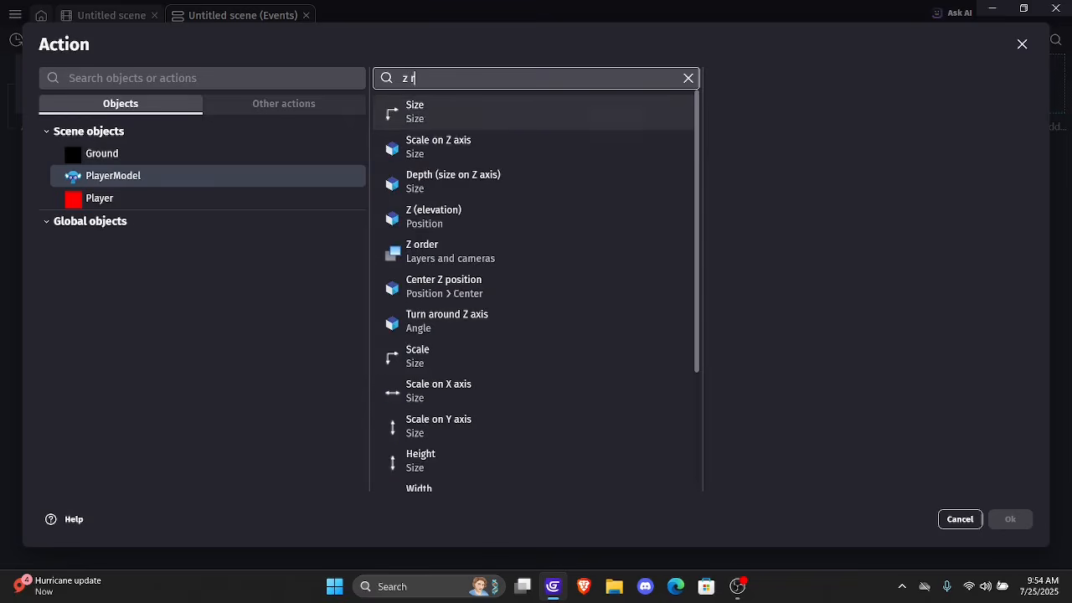
pyautogui.write('otat')
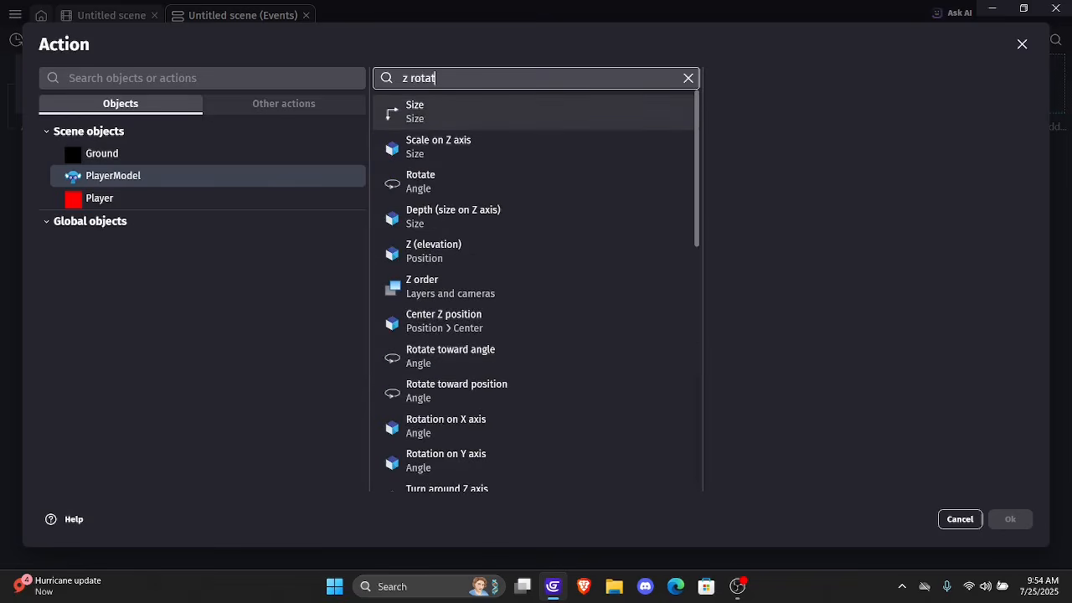
pyautogui.scroll(-4, 536, 253)
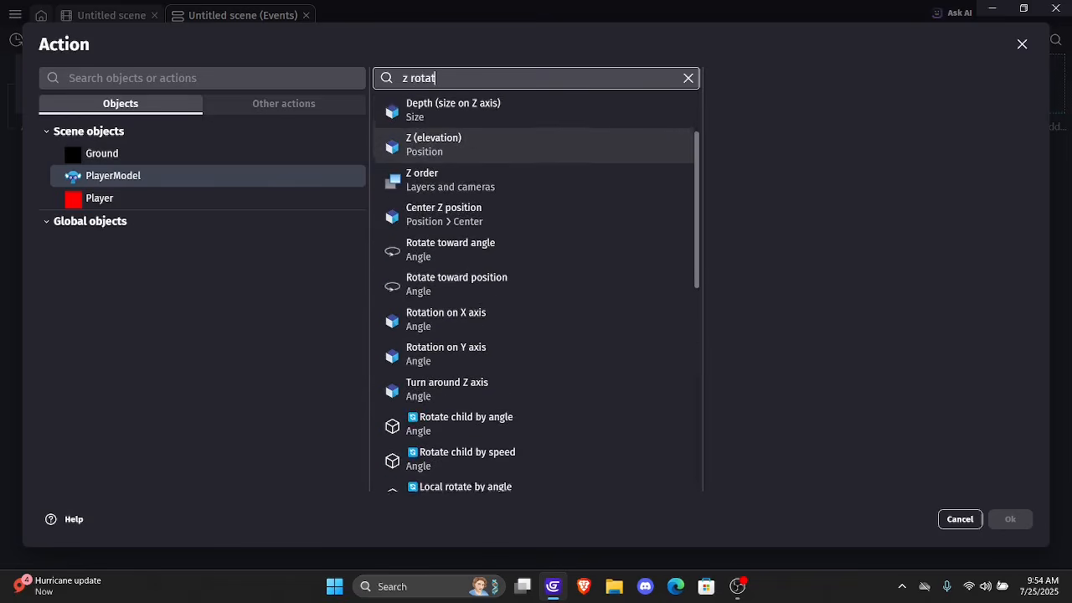
pyautogui.scroll(1, 536, 241)
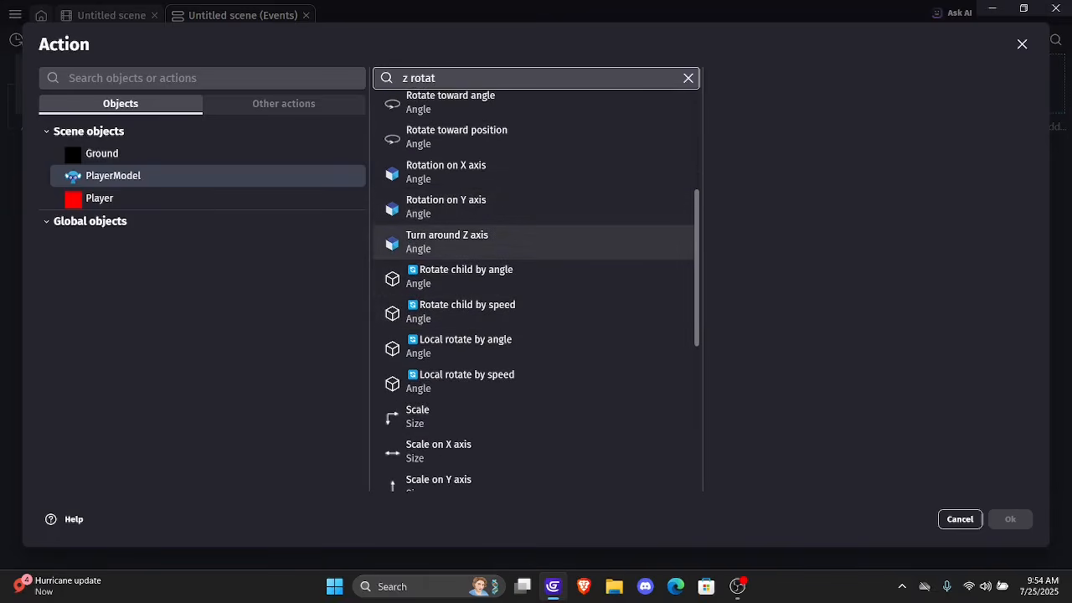
pyautogui.scroll(5, 536, 251)
pyautogui.press('BackSpace')
pyautogui.press('BackSpace')
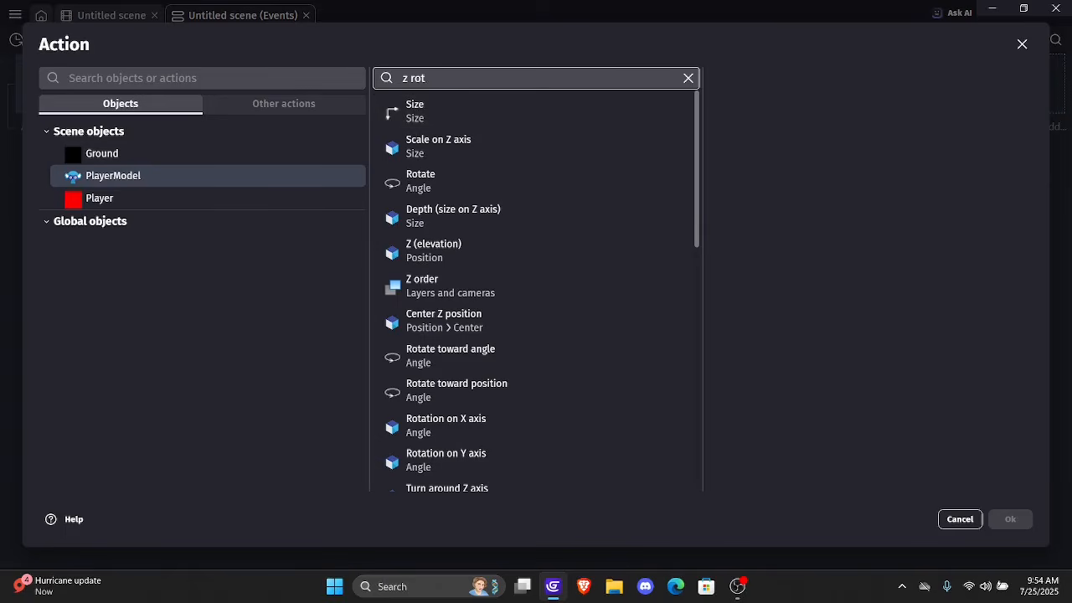
pyautogui.press('BackSpace')
# Choose the Angle action for PlayerModel, set its angle to Player.Angle(), and apply it
pyautogui.write('angle')
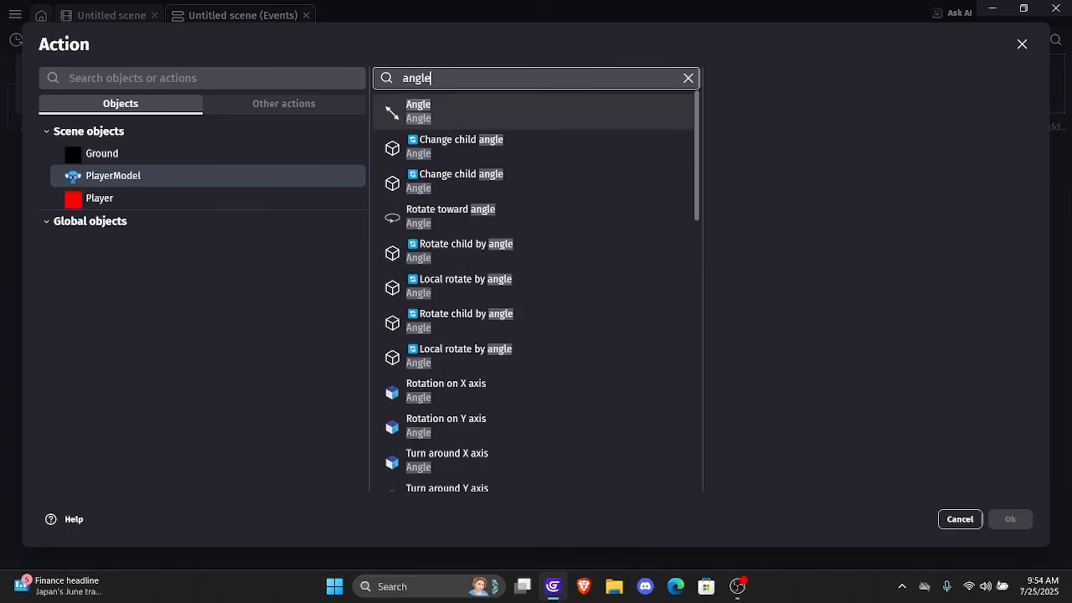
pyautogui.press('Return')
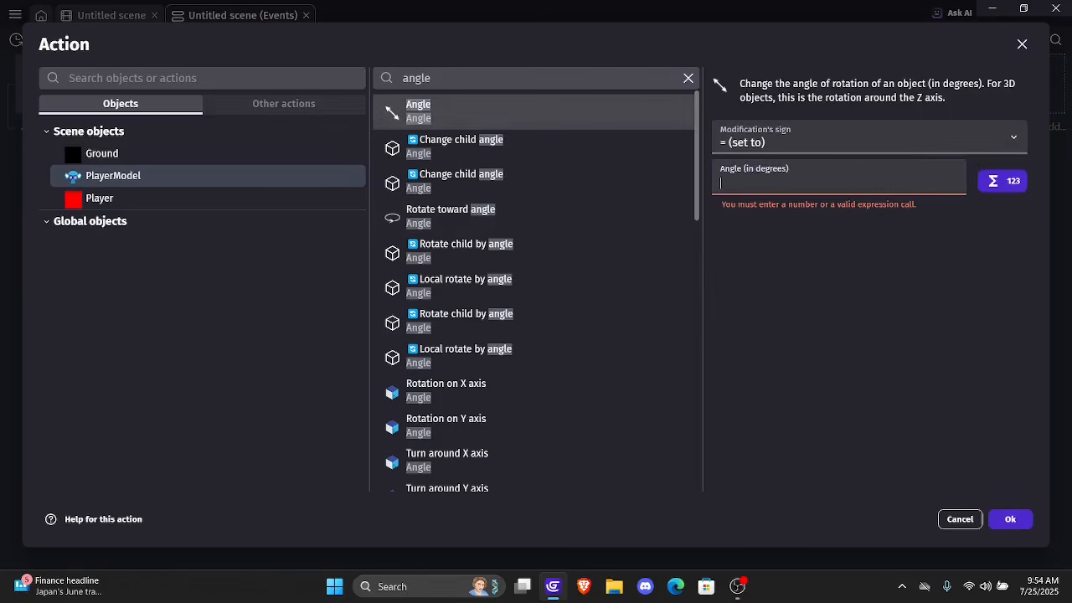
pyautogui.write('Player.Angle')
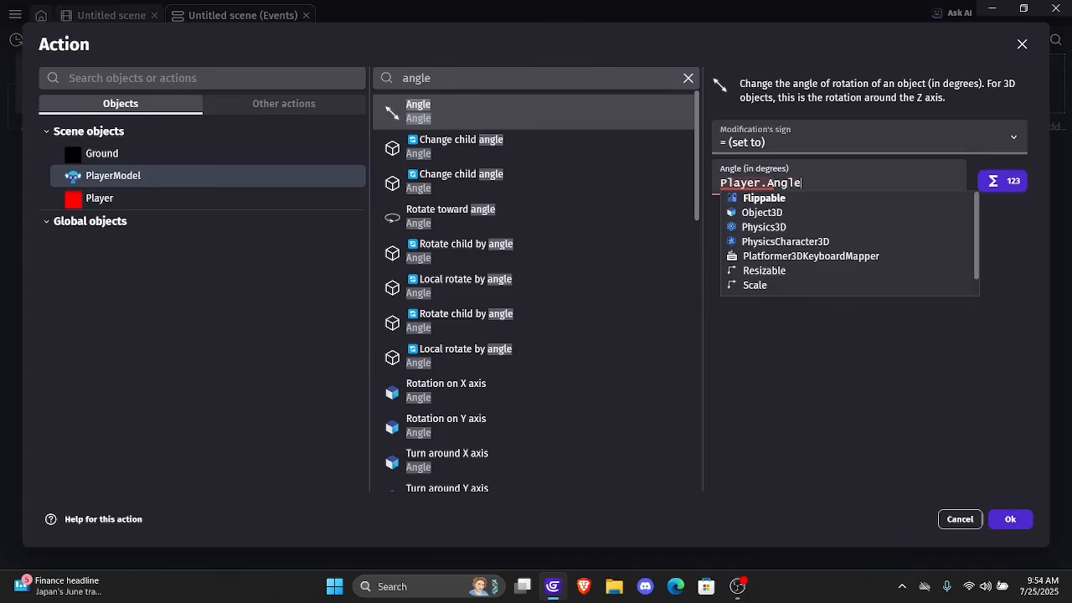
pyautogui.press('Return')
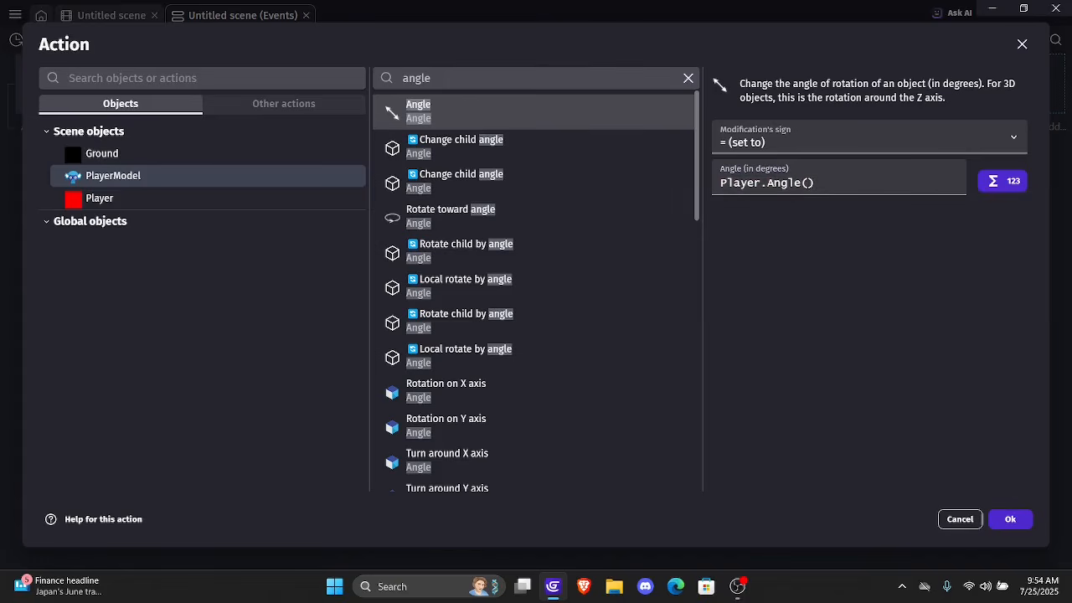
pyautogui.click(1010, 519)
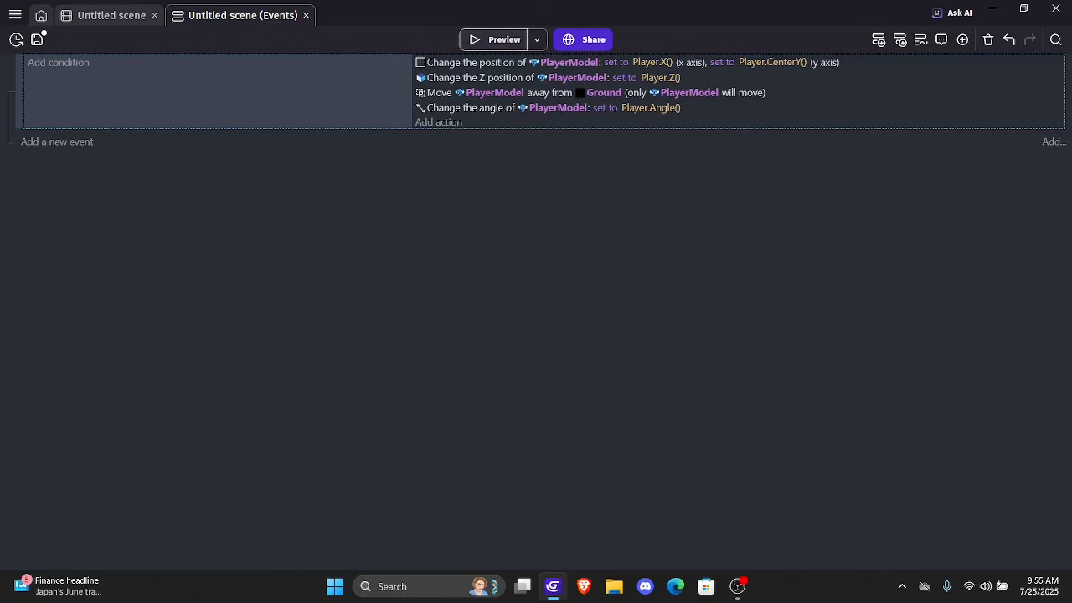
# Preview the game and move the Player in all directions to check PlayerModel's position and facing relative to the red box
pyautogui.click(496, 39)
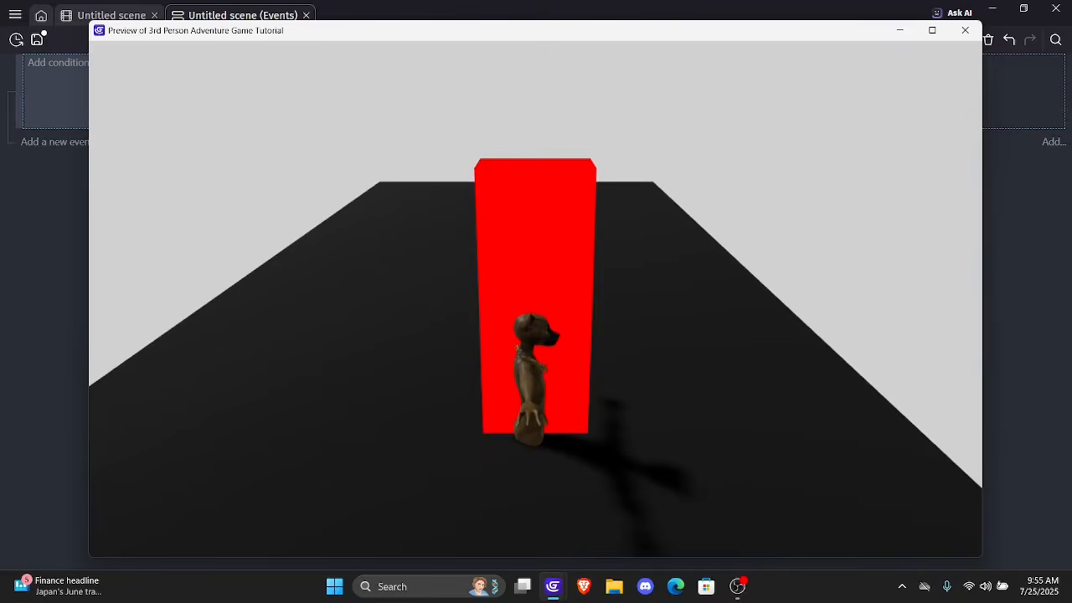
pyautogui.press('Up')
pyautogui.press('Left')
pyautogui.press('Right')
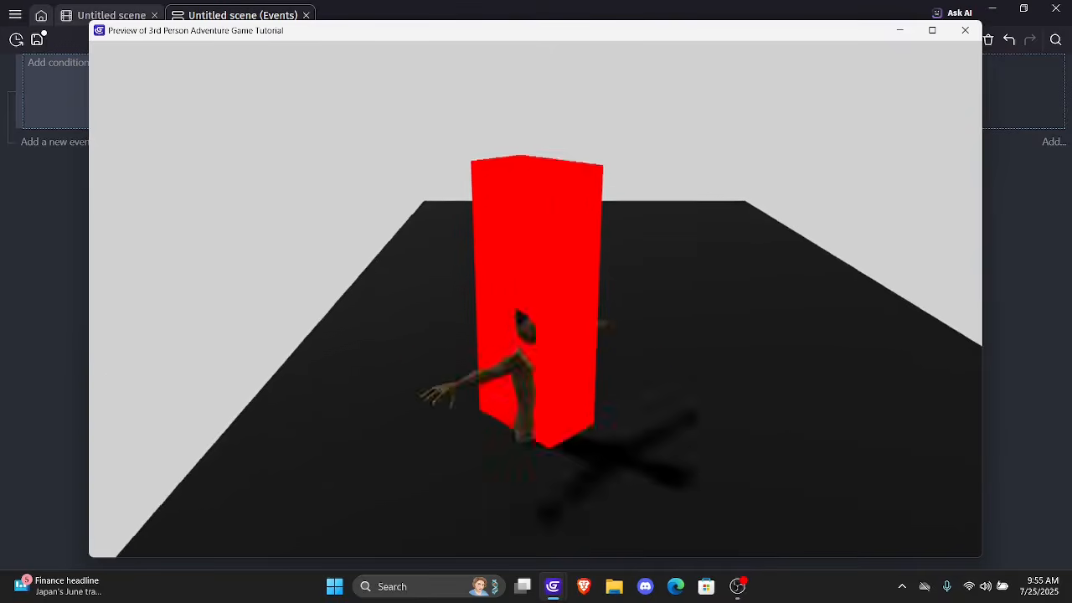
pyautogui.press('Up')
pyautogui.press('Left')
pyautogui.press('Down')
pyautogui.press('Right')
pyautogui.press('Up')
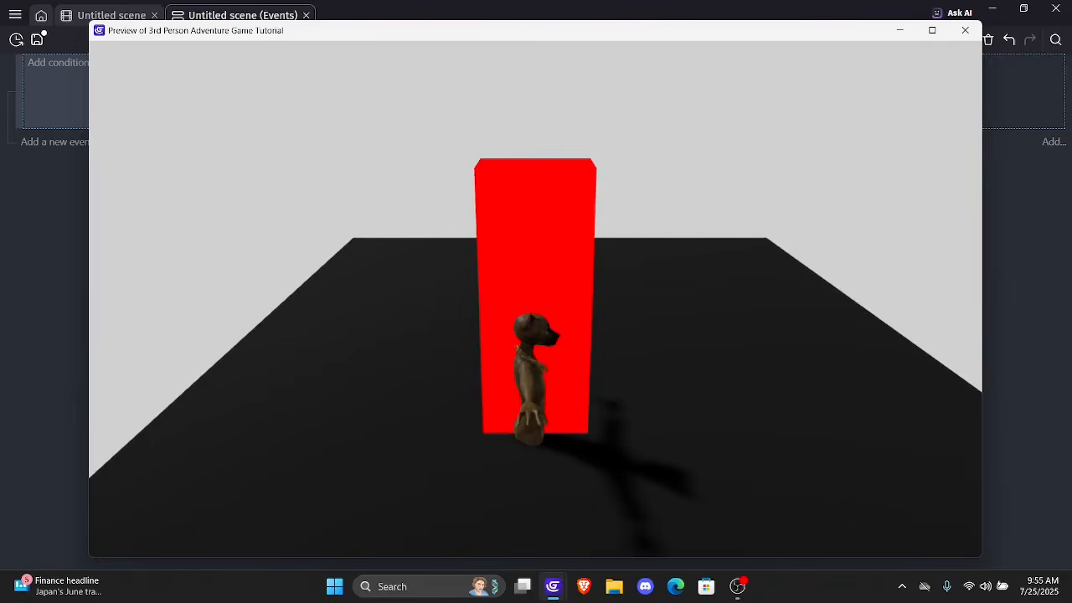
pyautogui.press('Left')
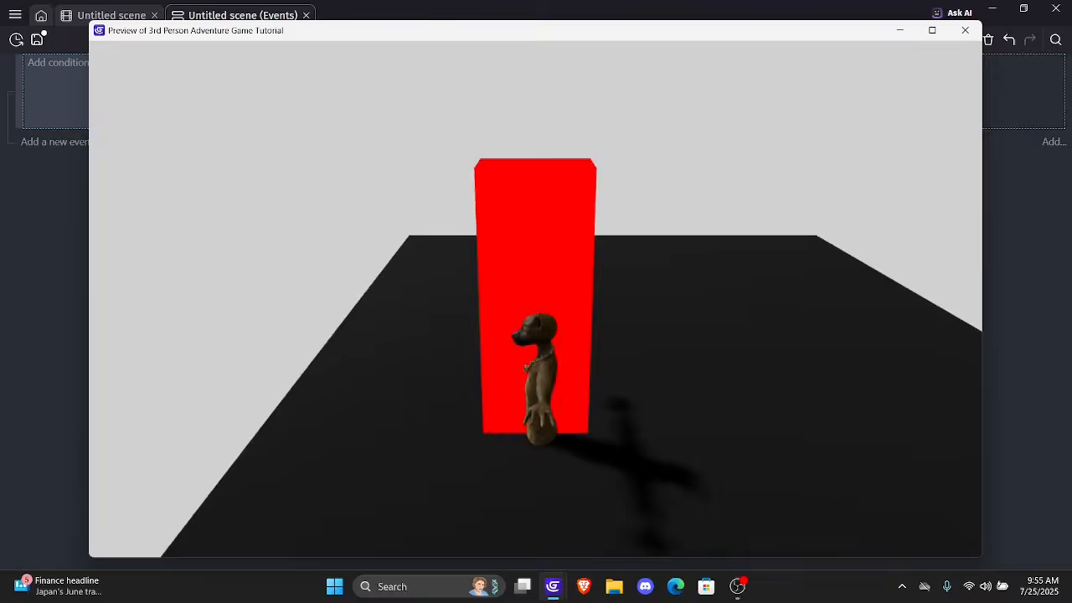
pyautogui.press('Down')
pyautogui.press('Up')
pyautogui.press('Left')
pyautogui.press('Right')
pyautogui.press('Up')
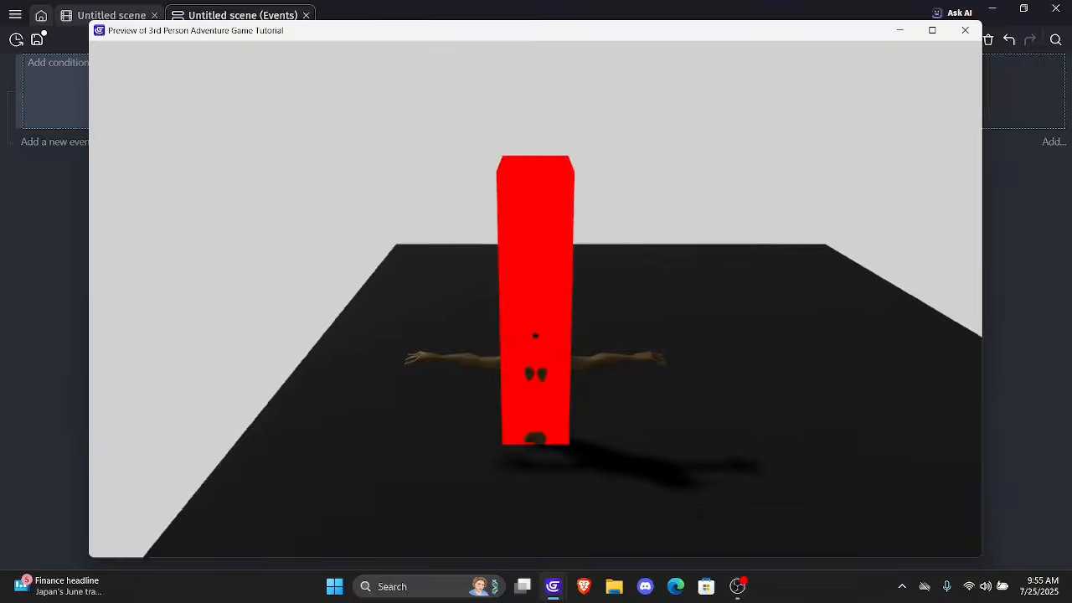
pyautogui.press('Down')
pyautogui.press('Right')
pyautogui.press('Left')
pyautogui.press('Down')
pyautogui.press('Right')
pyautogui.press('Up')
pyautogui.press('Down')
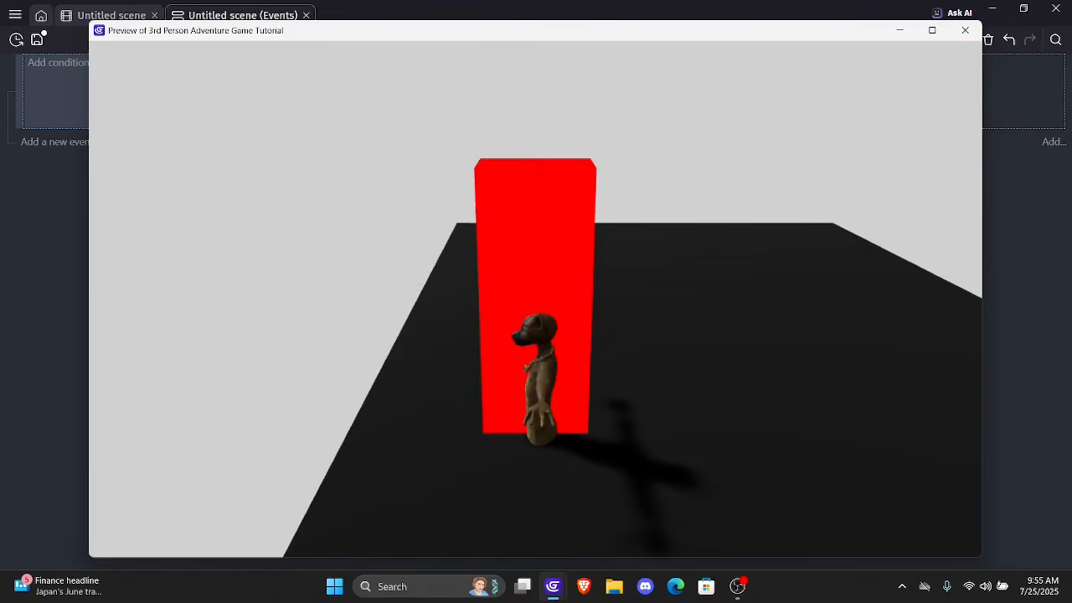
pyautogui.press('Right')
pyautogui.press('Left')
pyautogui.press('Up')
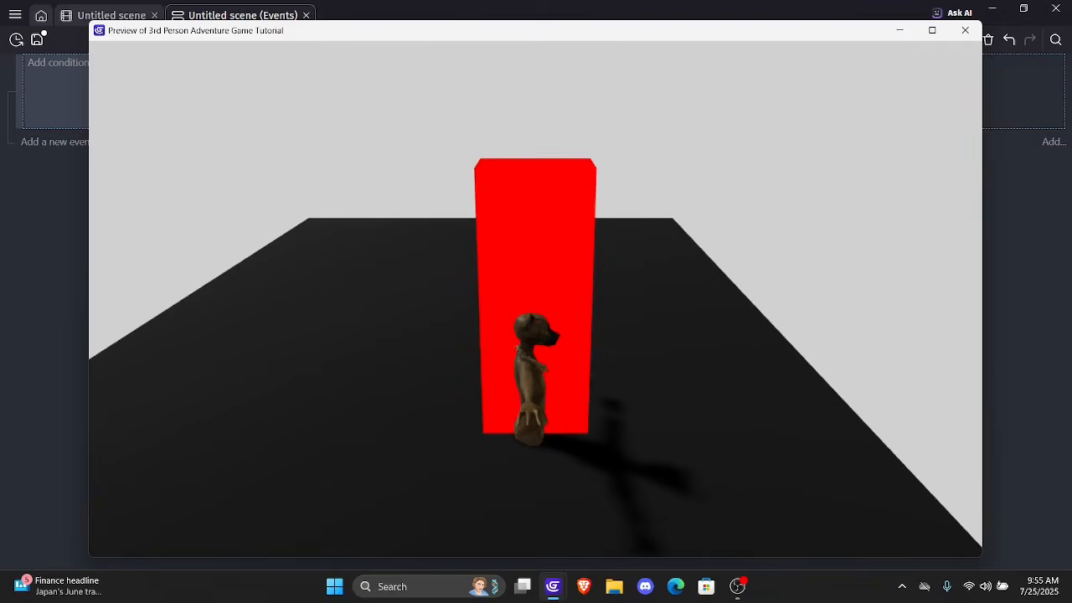
pyautogui.press('Left')
pyautogui.press('Up')
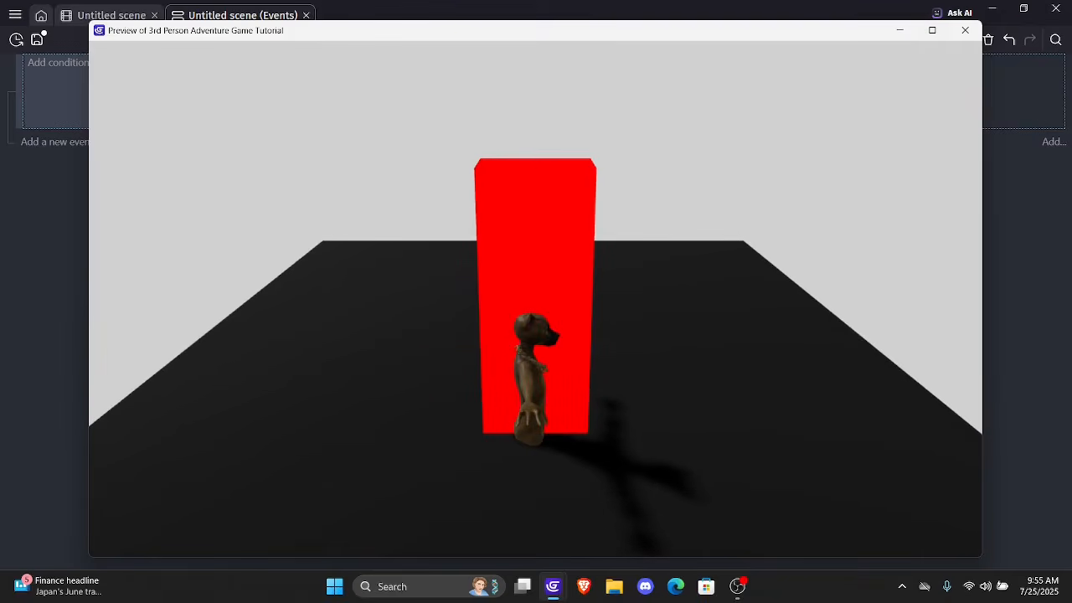
pyautogui.press('Left')
pyautogui.press('Up')
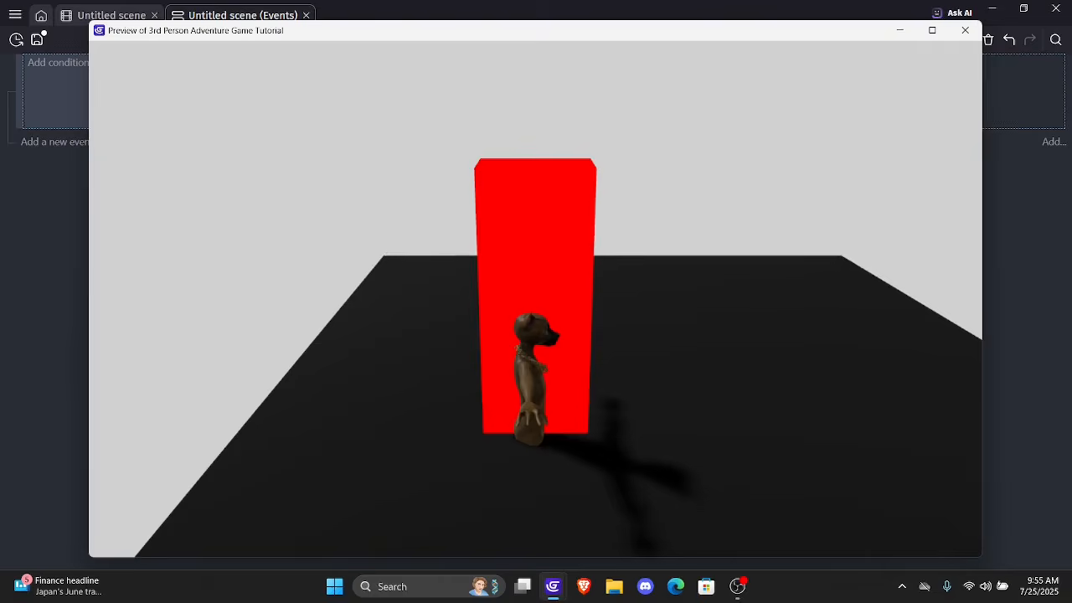
# Turn the Player around in the running preview to check which way PlayerModel faces, and close the preview
pyautogui.press('Right')
pyautogui.press('Down')
pyautogui.press('Up')
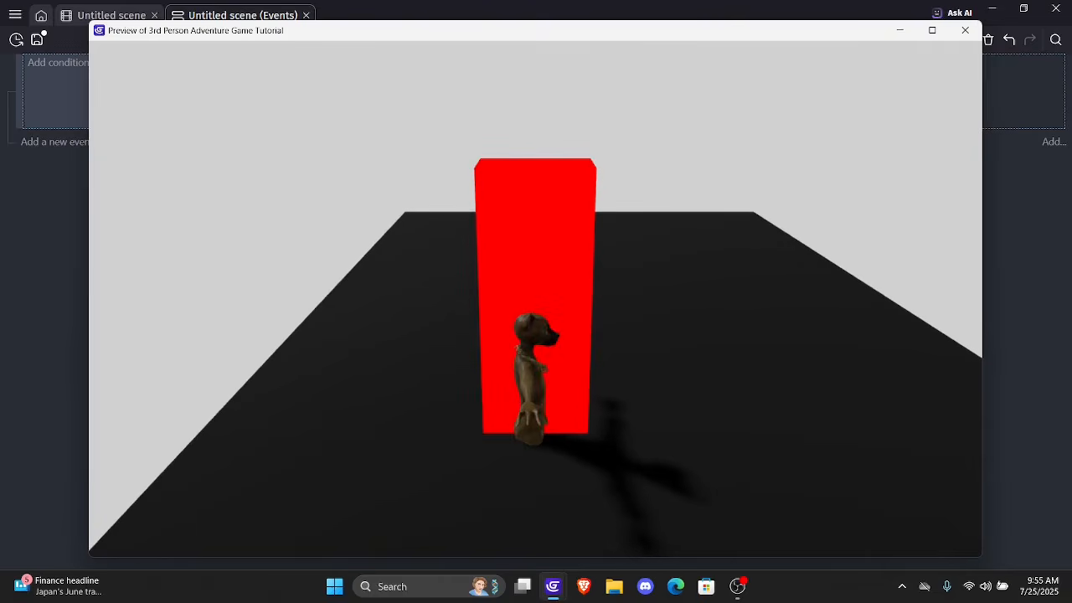
pyautogui.click(965, 30)
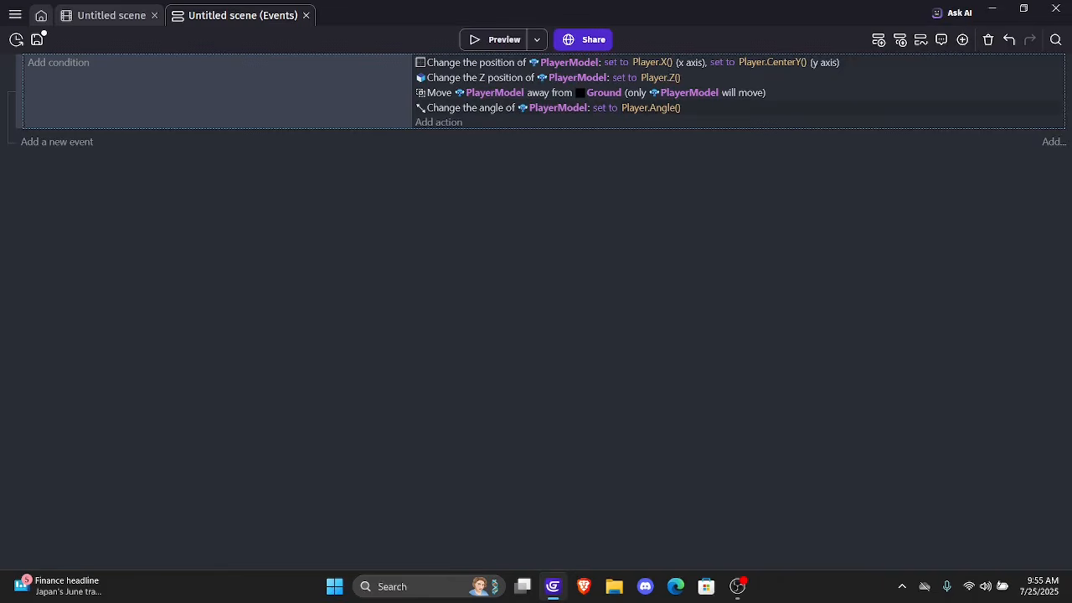
# Inspect the rotation values of the PlayerModel and Player instances in the scene editor
pyautogui.click(112, 15)
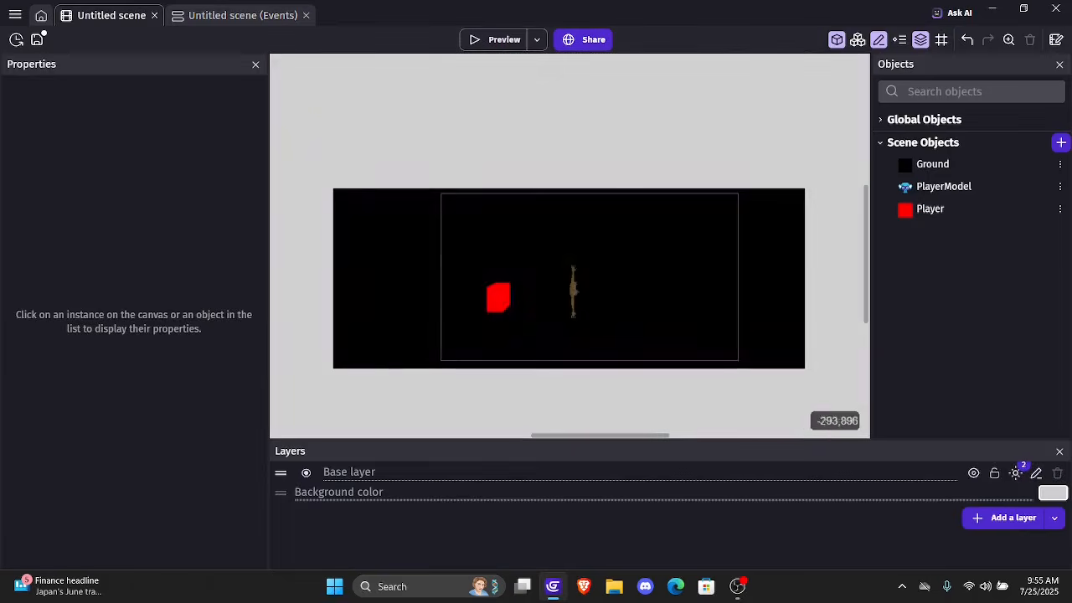
pyautogui.click(561, 303)
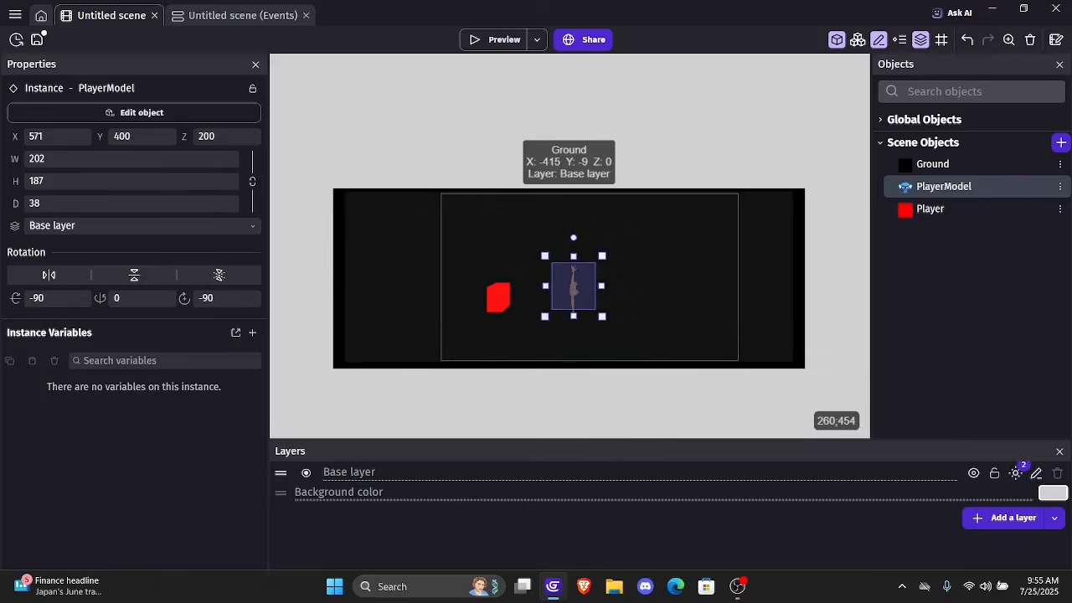
pyautogui.click(508, 308)
pyautogui.click(510, 293)
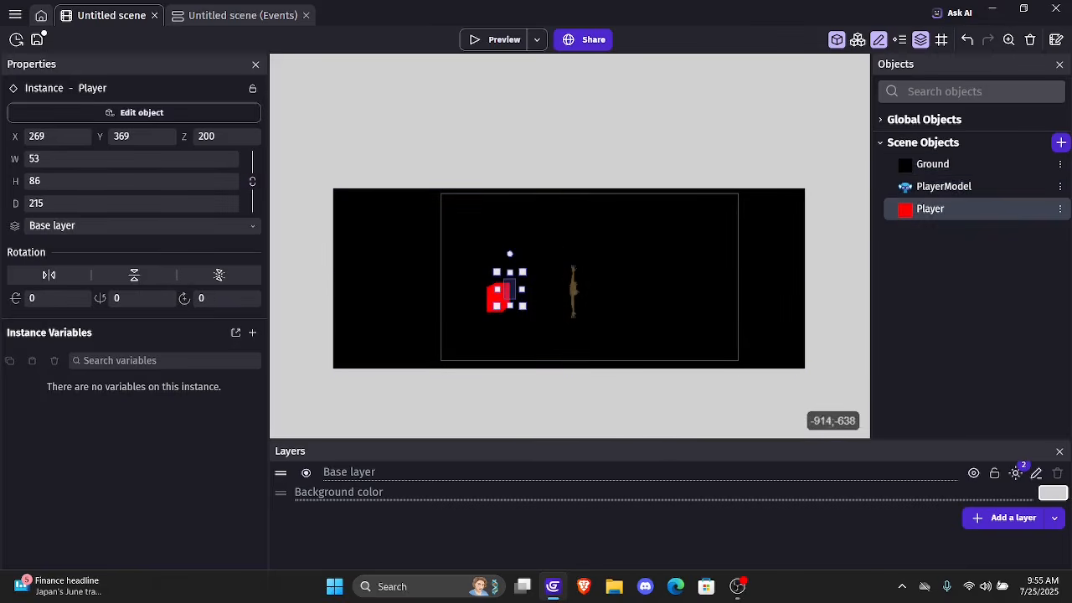
# Change PlayerModel's angle action in the scene events to Player.Angle() - 90
pyautogui.click(247, 16)
pyautogui.doubleClick(486, 108)
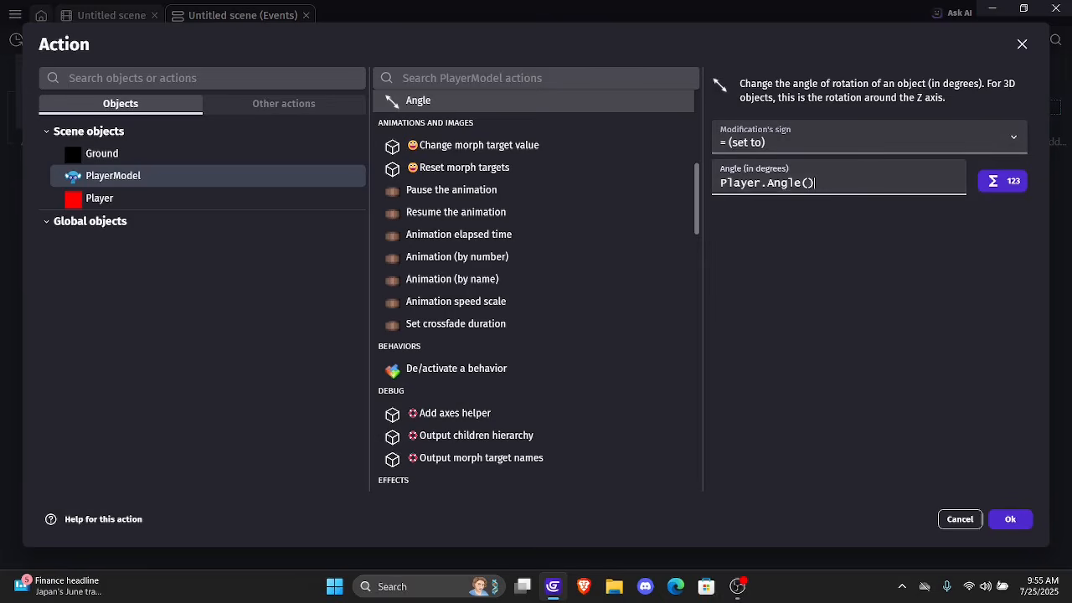
pyautogui.write('- 90')
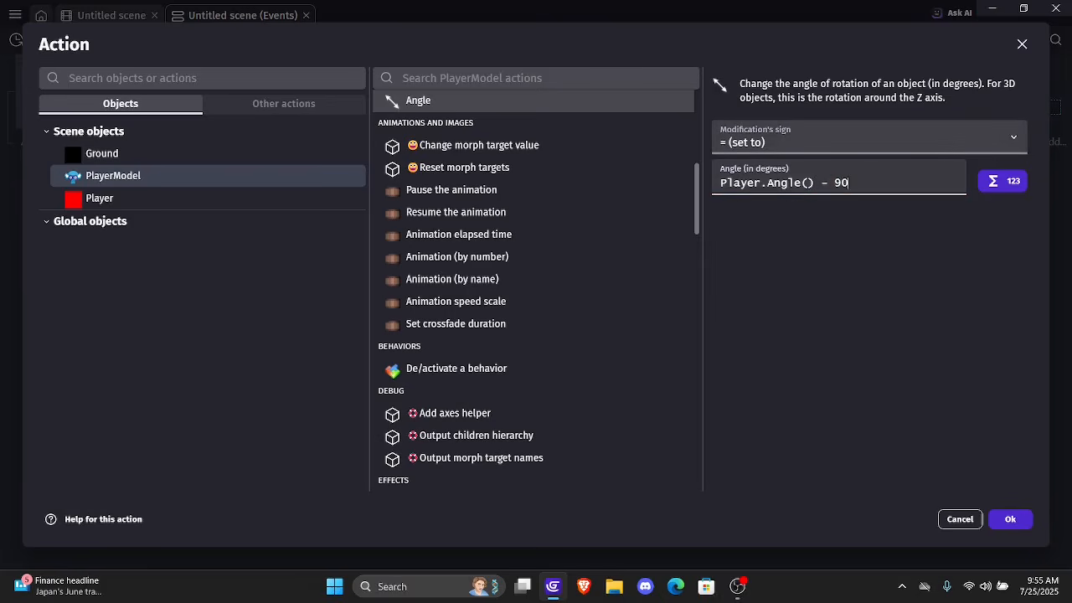
pyautogui.click(1010, 519)
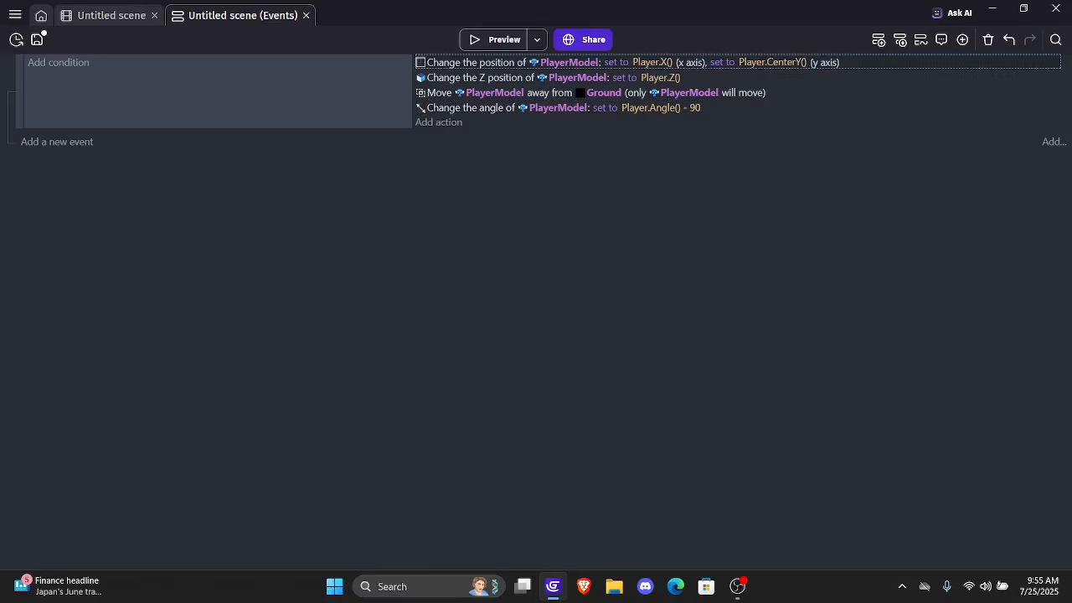
# Preview the game and move the Player in several directions to check PlayerModel's facing with the adjusted angle
pyautogui.click(499, 39)
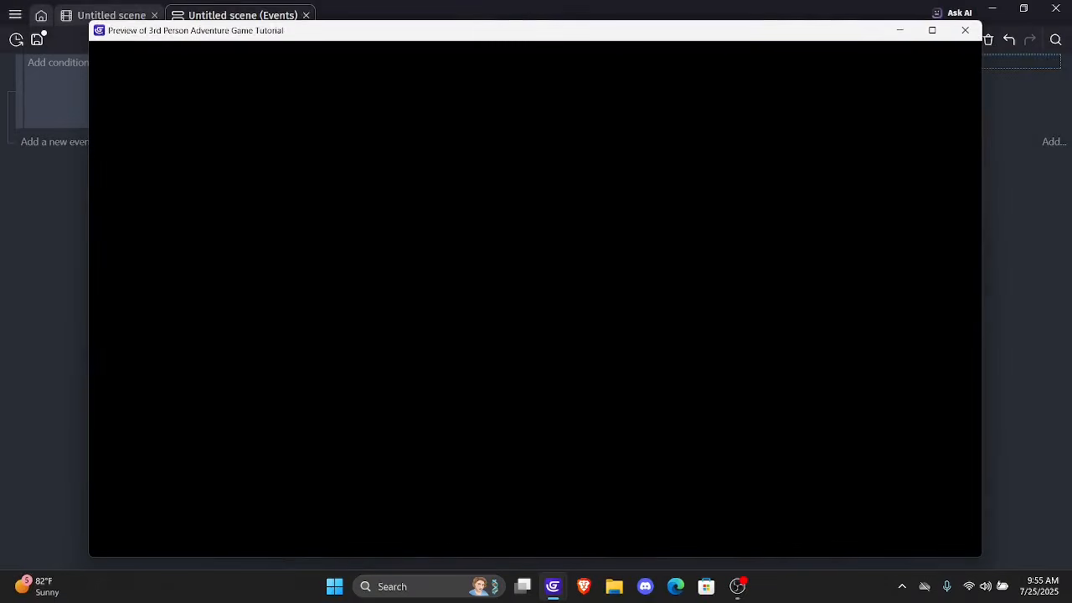
pyautogui.press('Down')
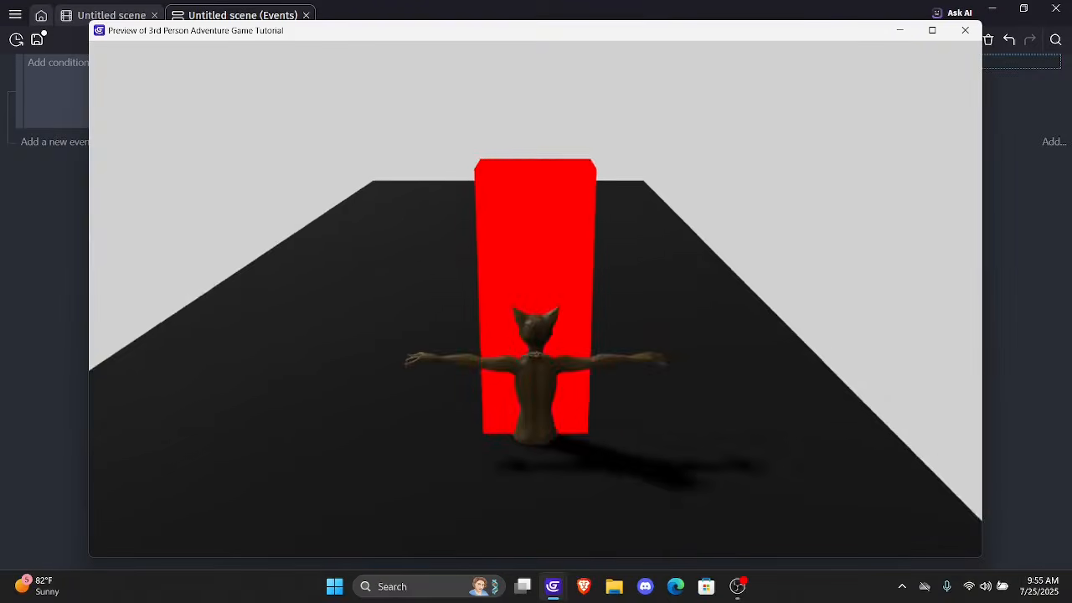
pyautogui.press('Left')
pyautogui.press('Up')
pyautogui.press('Up')
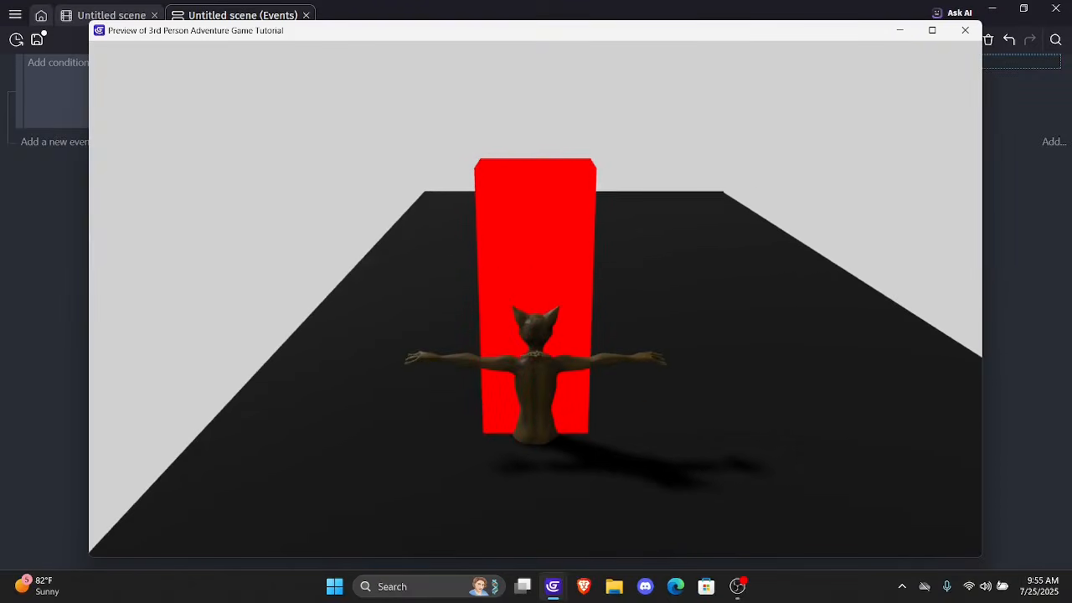
pyautogui.press('Left')
pyautogui.press('Right')
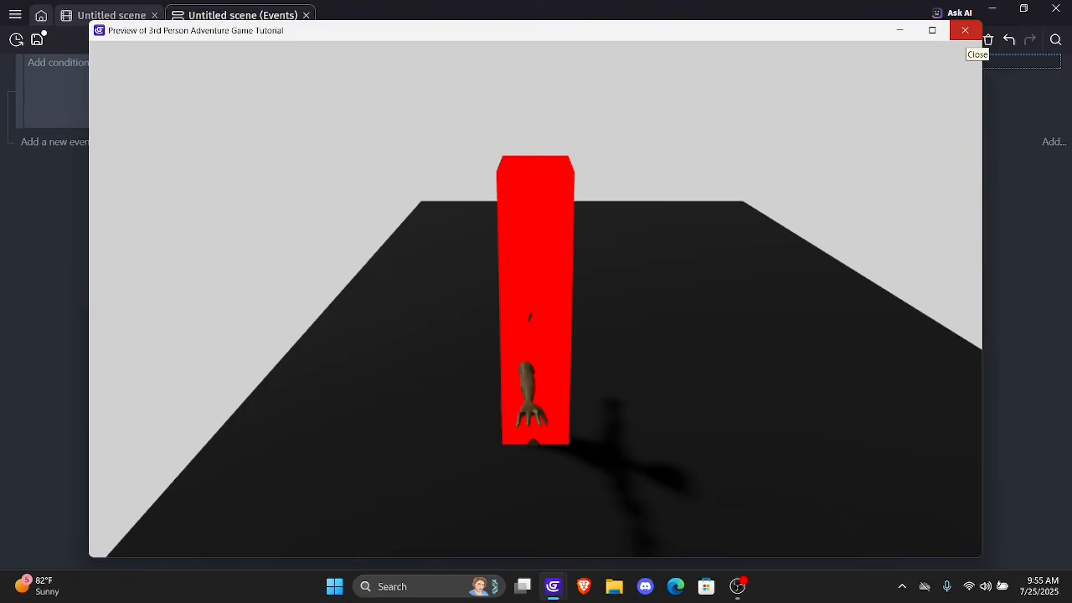
pyautogui.click(965, 30)
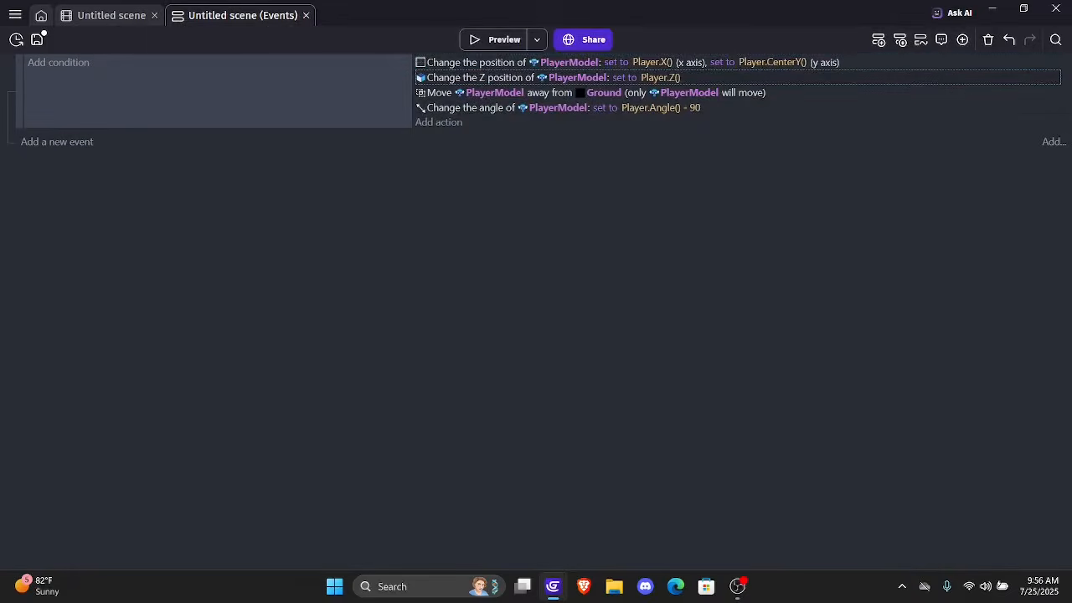
# Set PlayerModel's Z position action to Player.Z() + 40 and check the model's height in a preview
pyautogui.doubleClick(804, 77)
pyautogui.click(846, 207)
pyautogui.write('+ ')
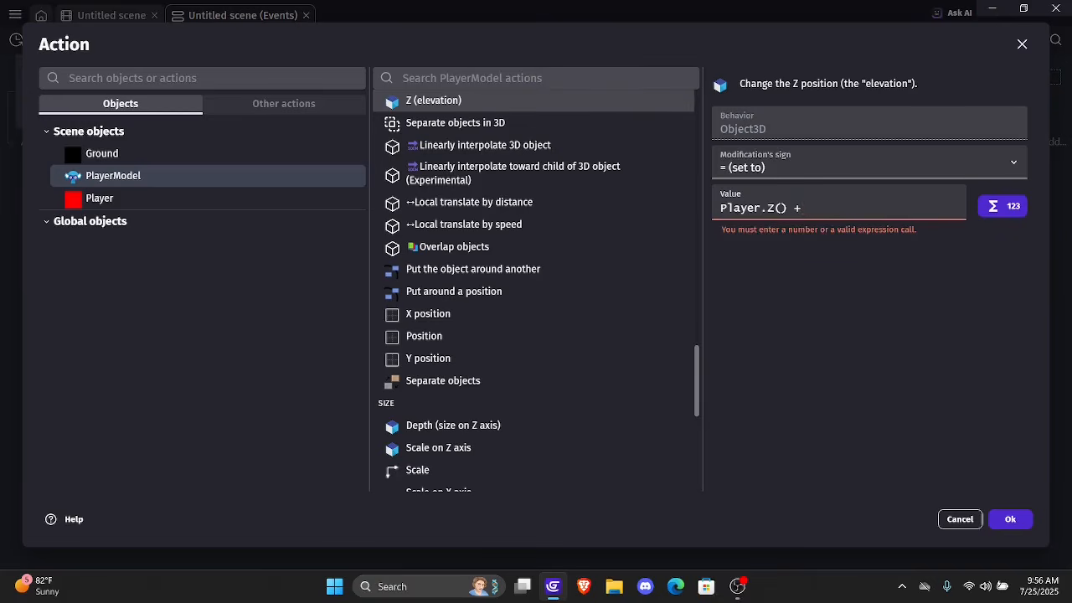
pyautogui.write('40')
pyautogui.press('Return')
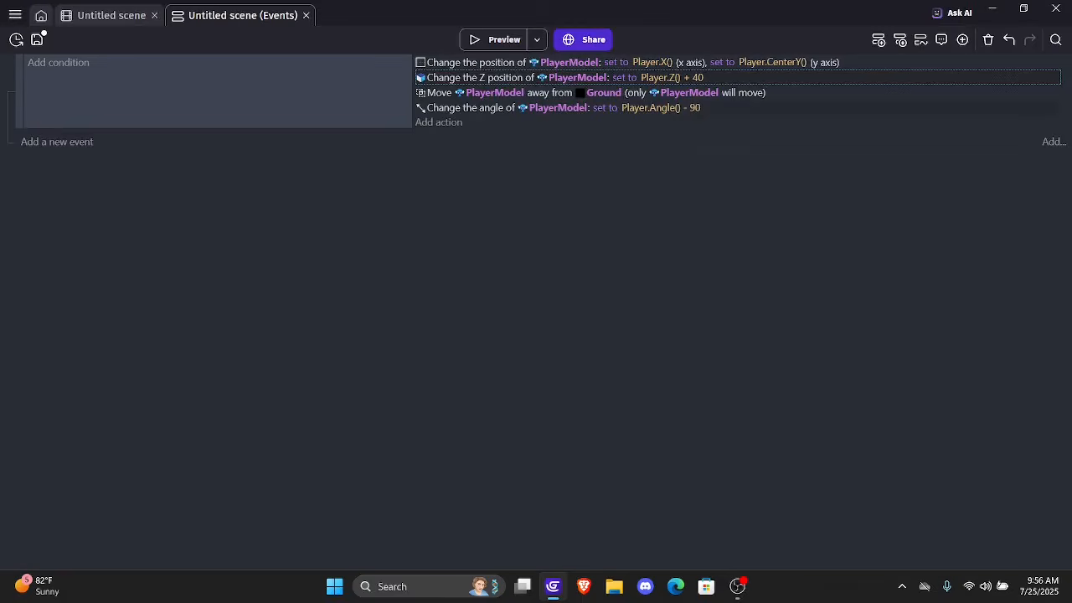
pyautogui.click(494, 39)
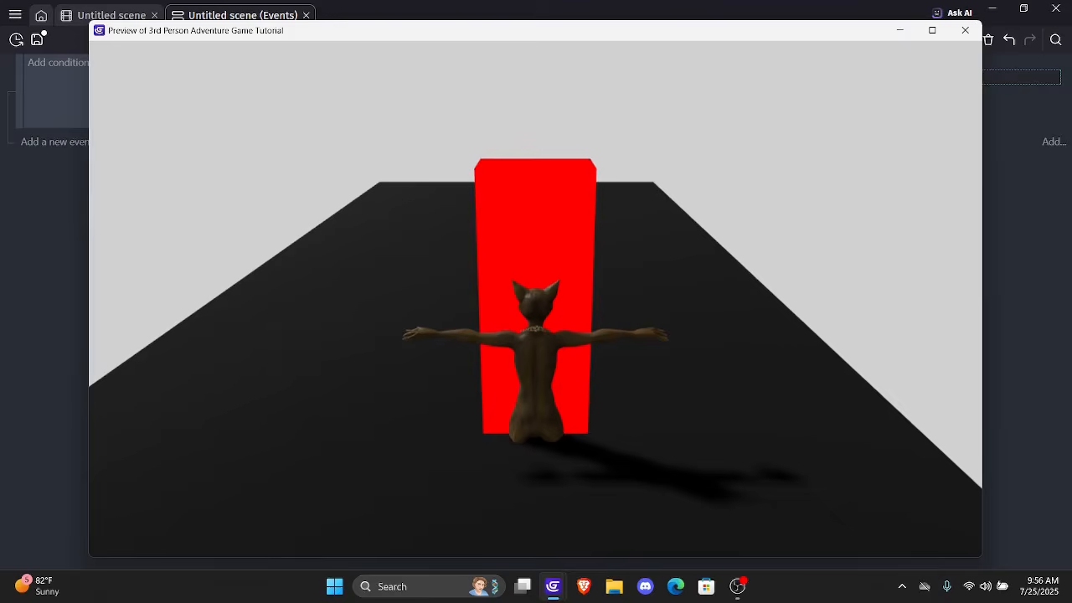
pyautogui.click(965, 30)
# Raise PlayerModel's Z position expression to Player.Z() + 50 and check the height in a preview
pyautogui.click(673, 78)
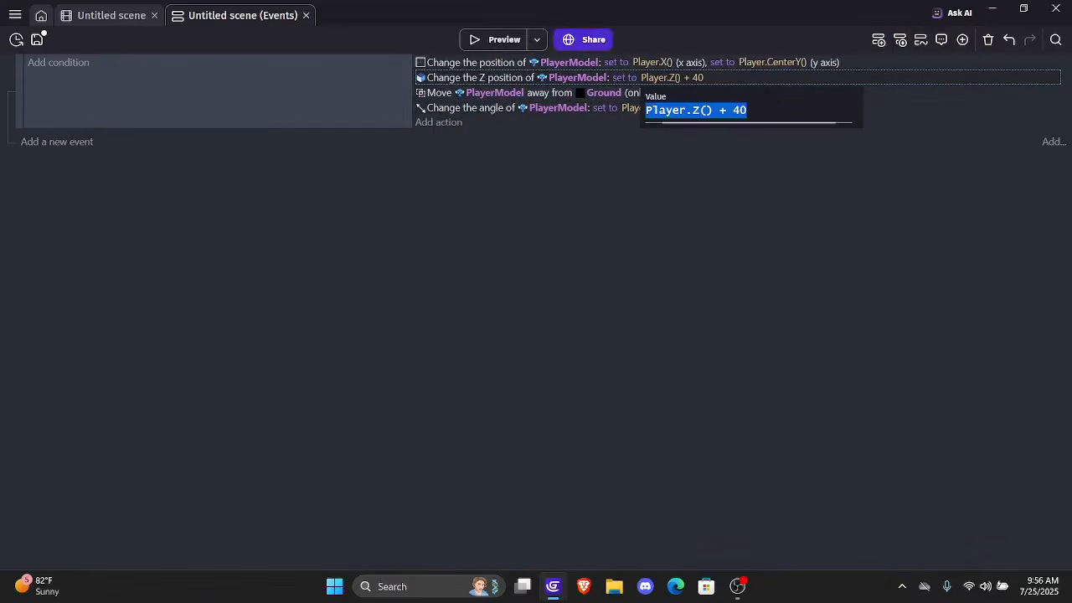
pyautogui.click(748, 101)
pyautogui.click(747, 111)
pyautogui.write('==')
pyautogui.press('BackSpace')
pyautogui.press('BackSpace')
pyautogui.press('BackSpace')
pyautogui.press('BackSpace')
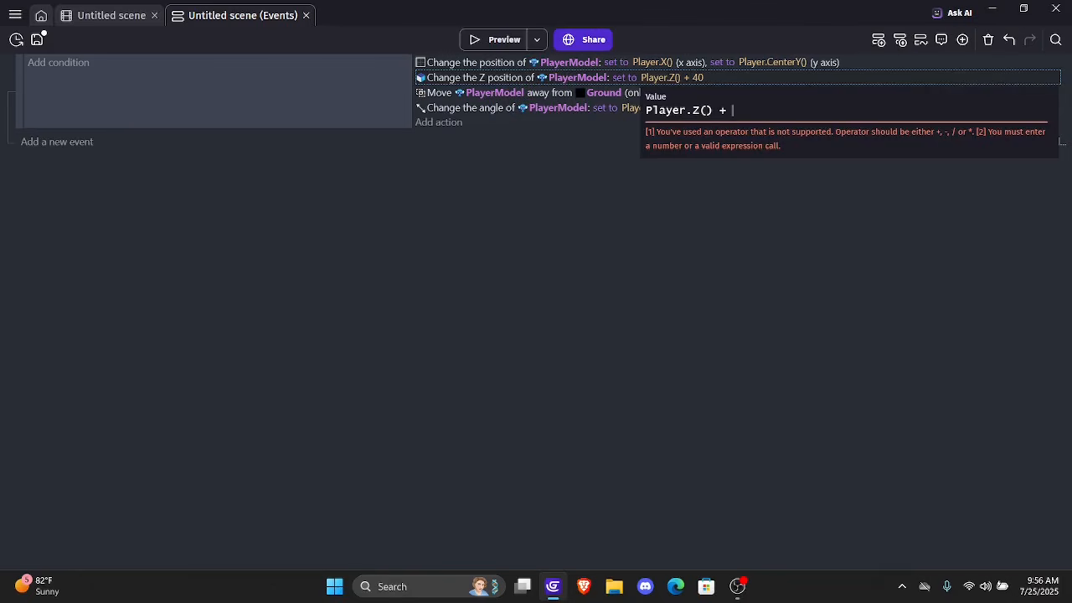
pyautogui.write('50')
pyautogui.press('Return')
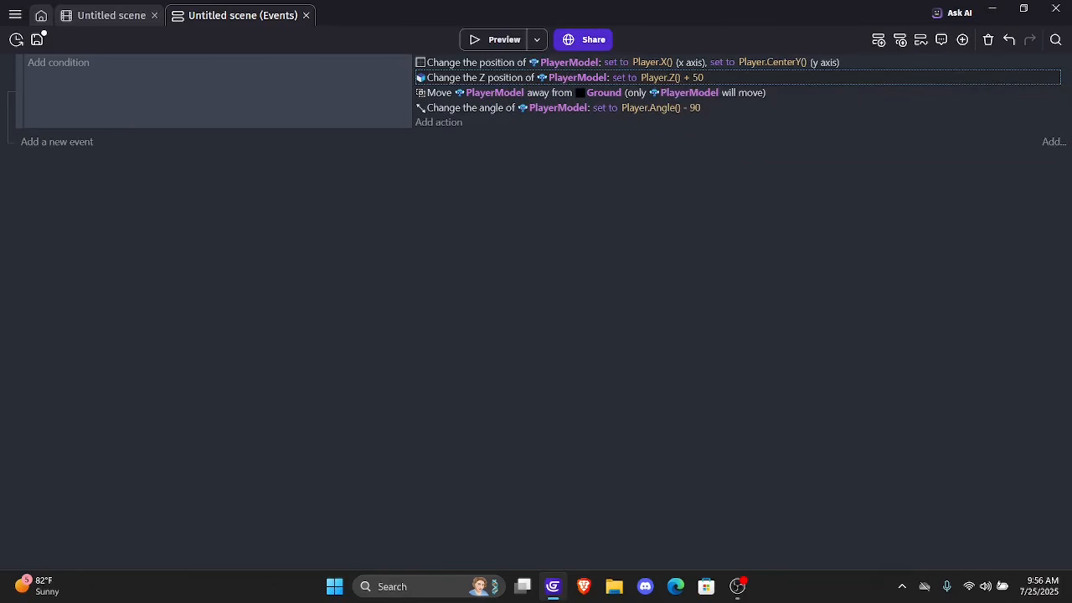
pyautogui.click(498, 39)
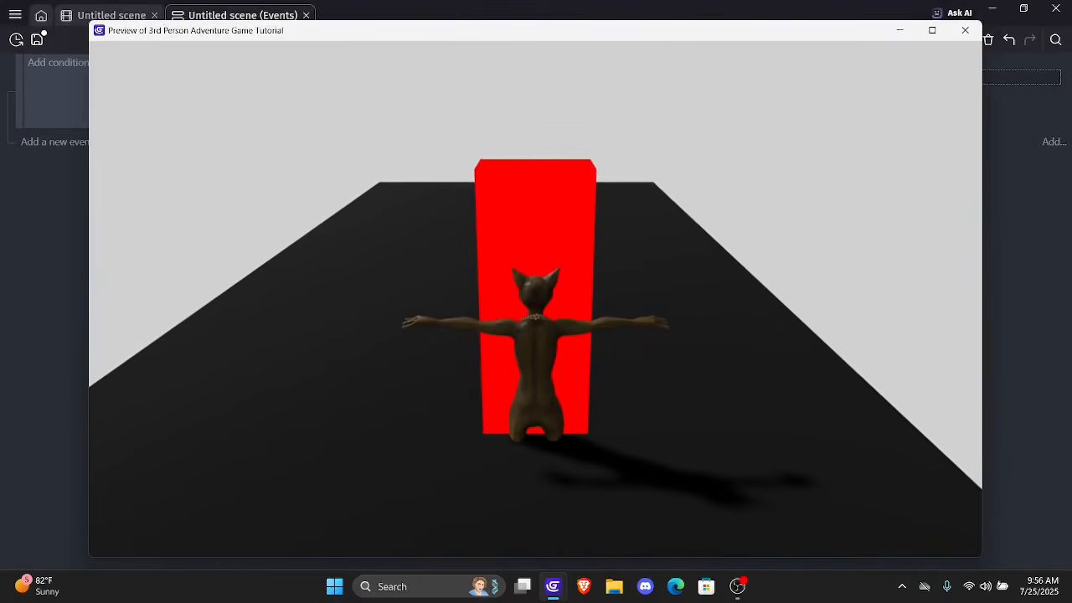
pyautogui.click(965, 30)
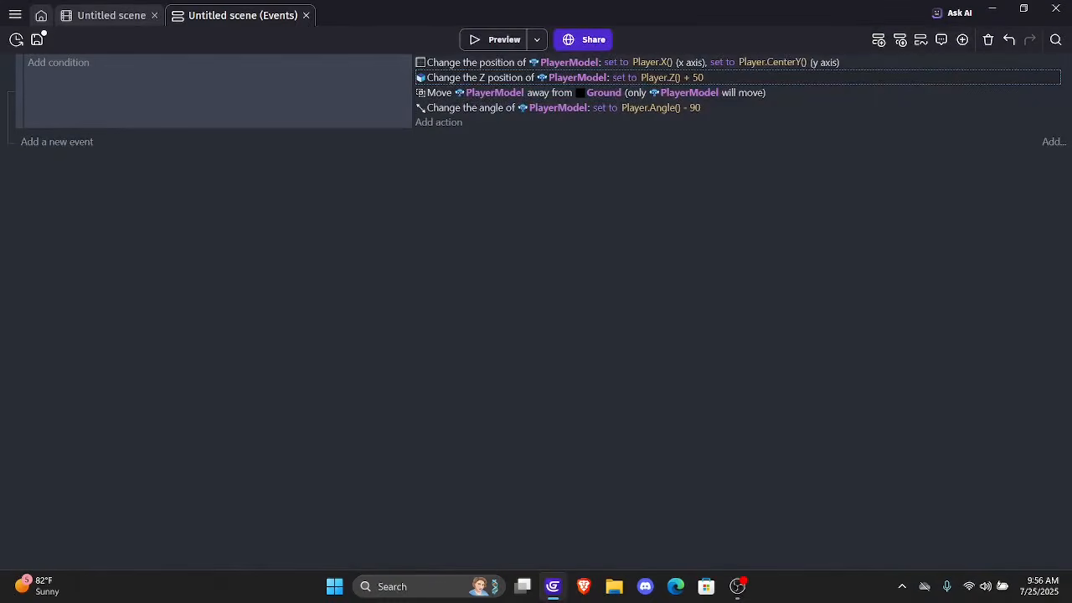
# Set PlayerModel's Z position expression to Player.Z() + 80 and preview how the feet meet the Ground
pyautogui.click(672, 78)
pyautogui.press('End')
pyautogui.press('BackSpace')
pyautogui.press('BackSpace')
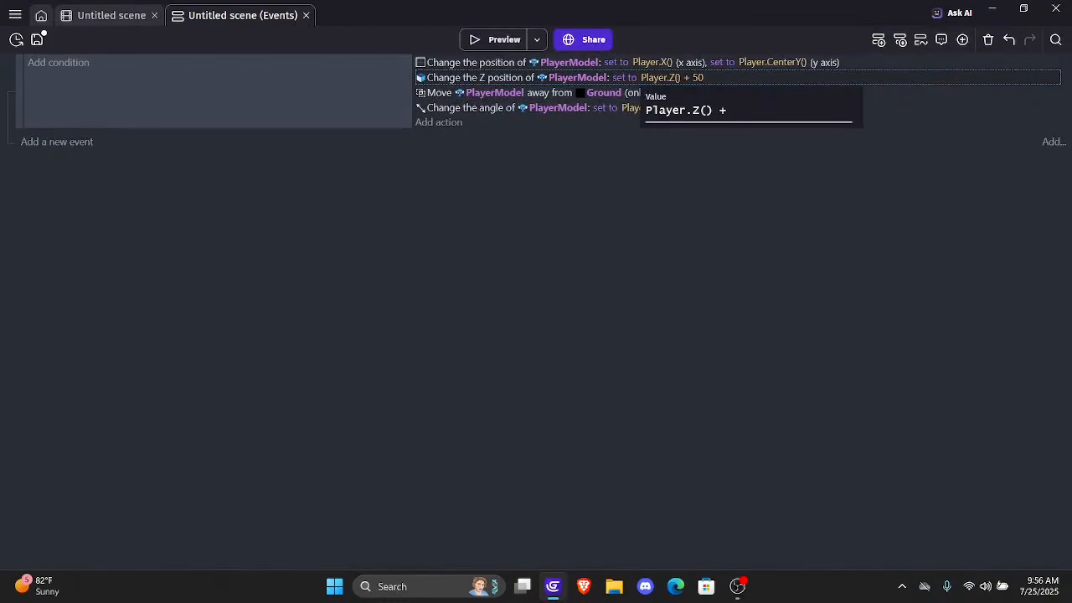
pyautogui.write('80')
pyautogui.press('Return')
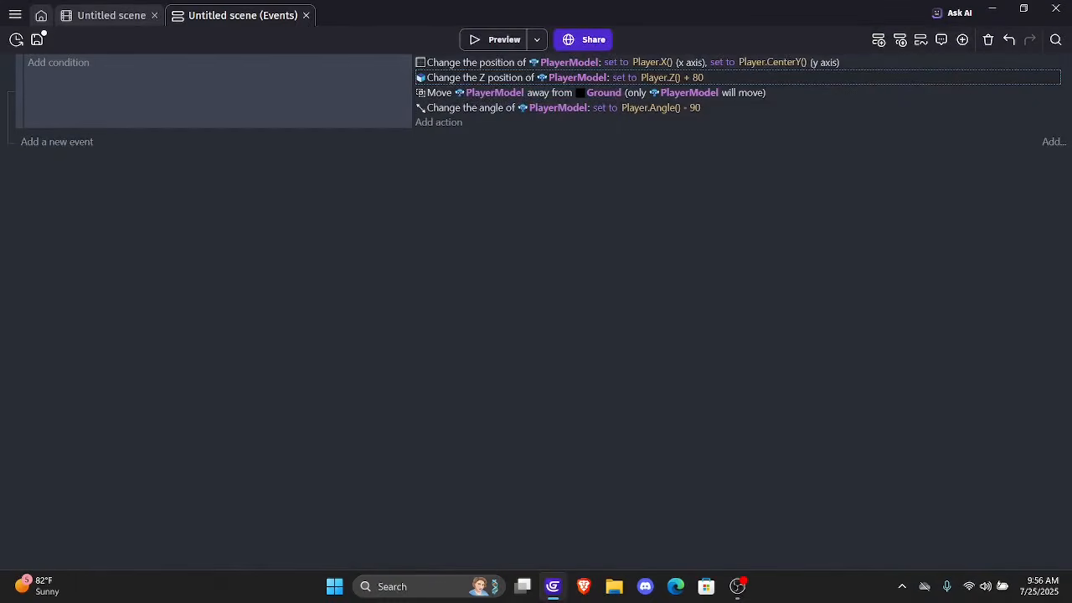
pyautogui.click(499, 40)
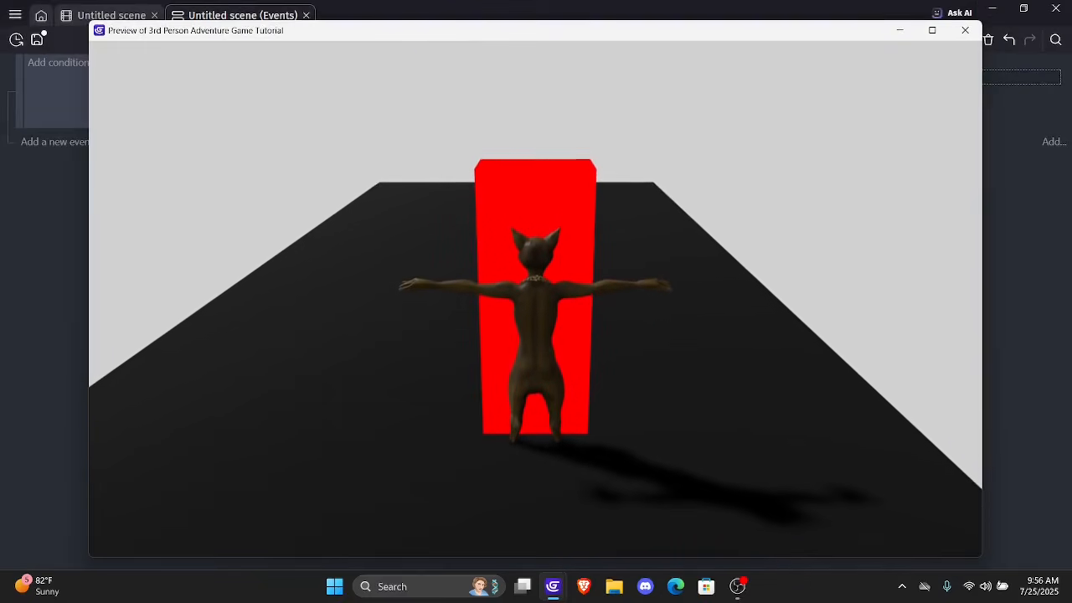
pyautogui.click(965, 30)
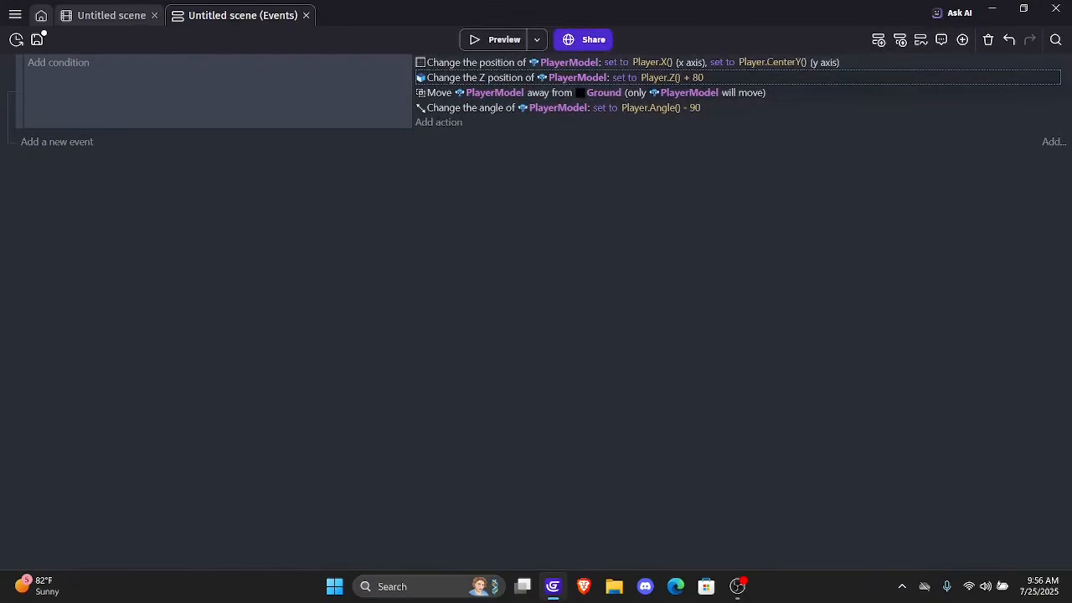
# Set PlayerModel's Z position expression to Player.Z() + 90
pyautogui.click(672, 78)
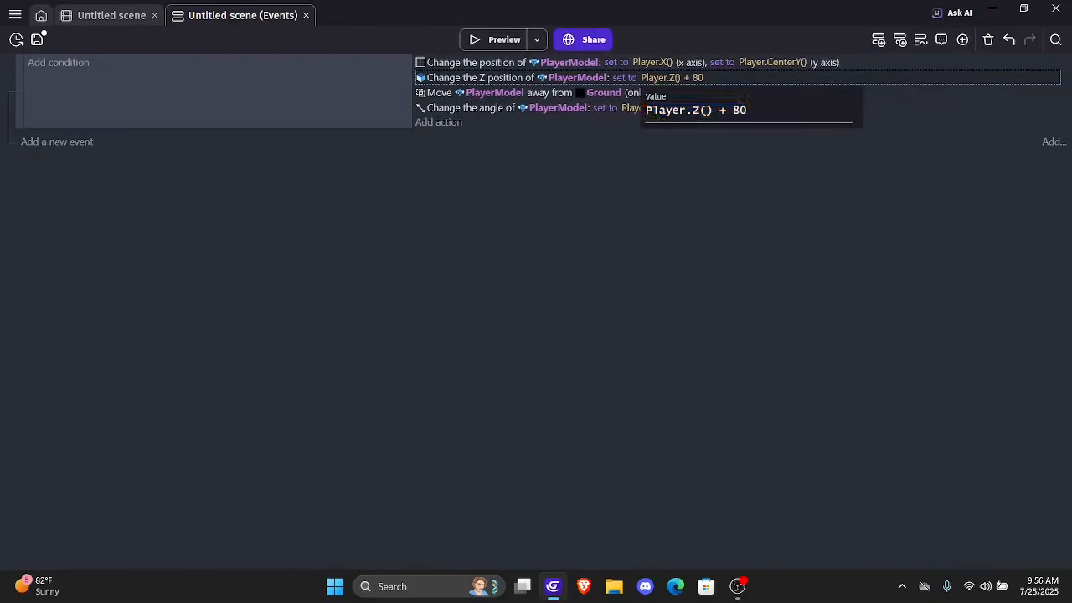
pyautogui.press('End')
pyautogui.press('BackSpace')
pyautogui.press('BackSpace')
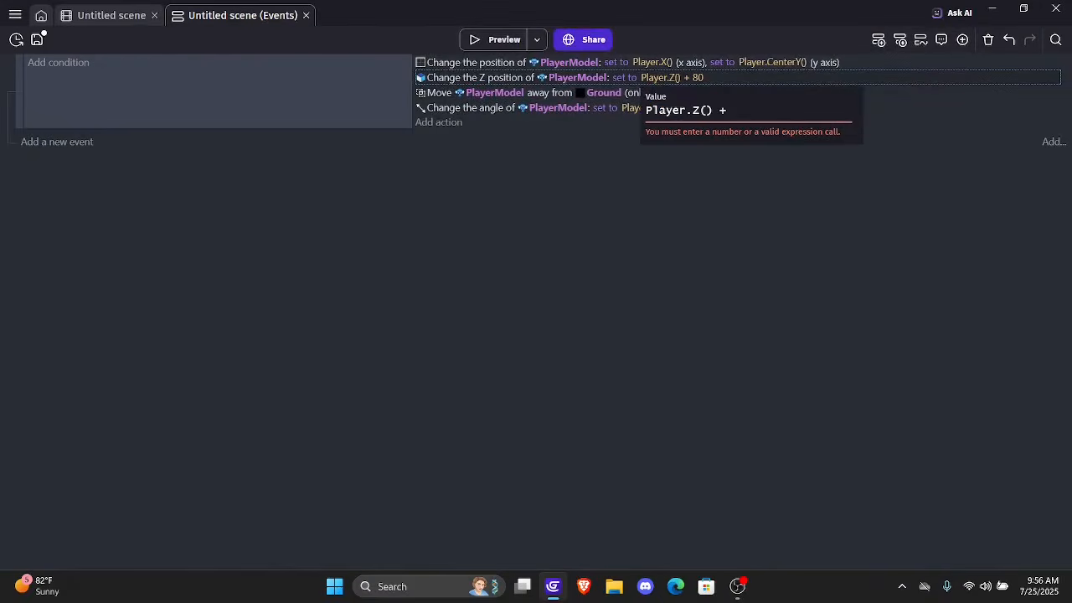
pyautogui.write('90')
# Preview the game, moving, turning and jumping with the Player to check that PlayerModel follows it at the right height and angle
pyautogui.click(496, 40)
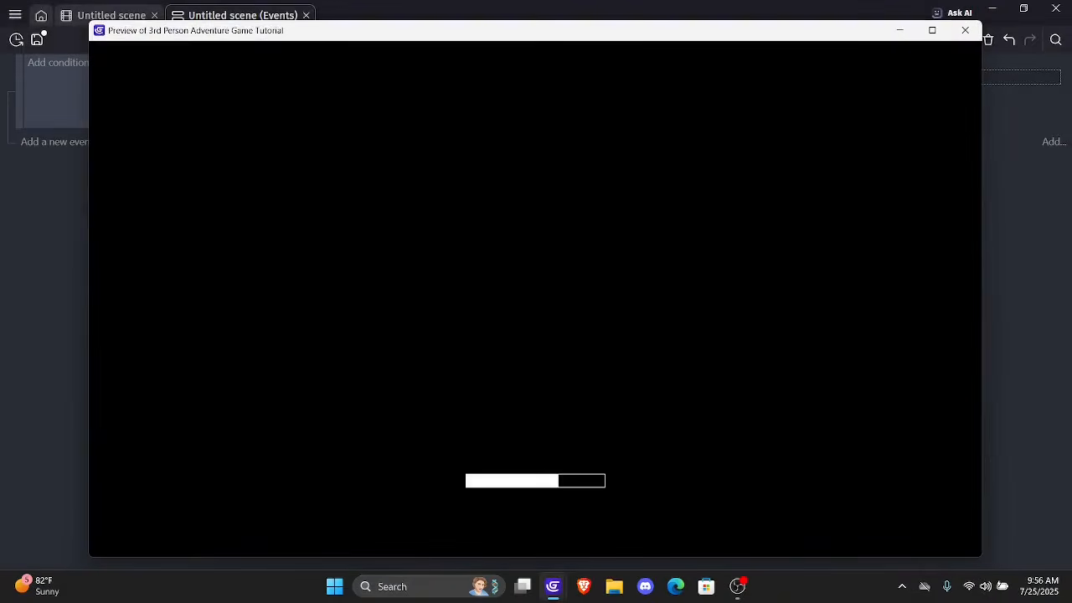
pyautogui.press('Left')
pyautogui.press('Down')
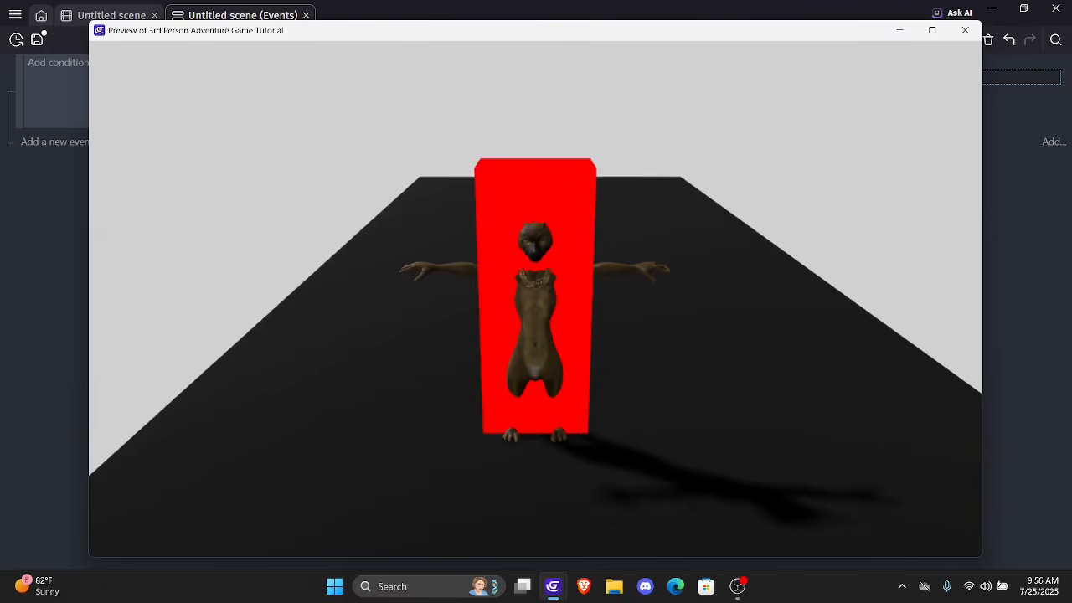
pyautogui.press('Right')
pyautogui.press('Up')
pyautogui.press('space')
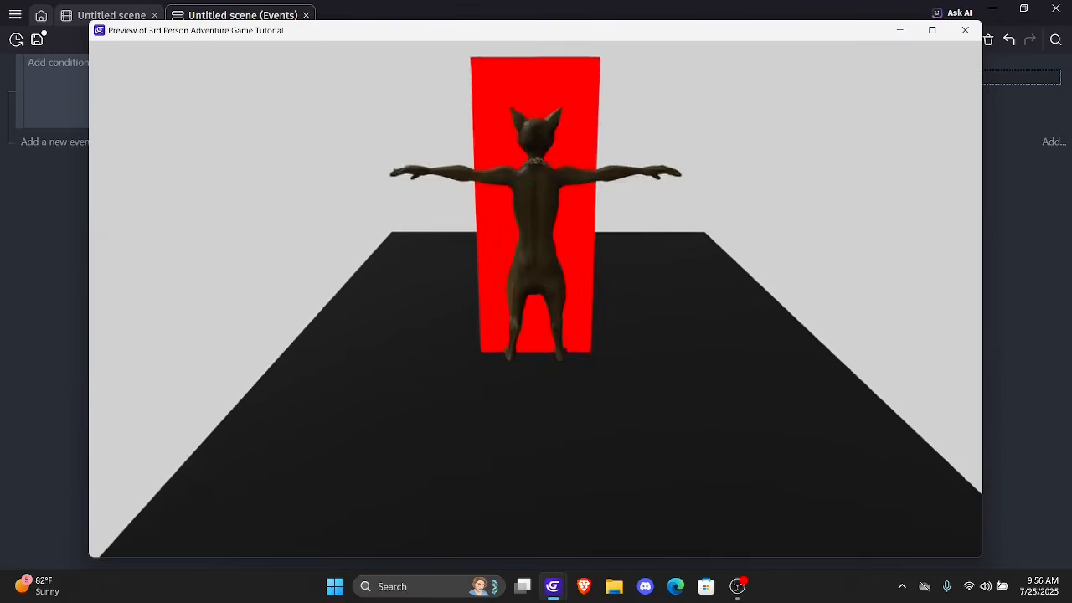
pyautogui.press('Right')
pyautogui.press('Left')
pyautogui.press('space')
pyautogui.press('Up')
pyautogui.press('Right')
pyautogui.press('Down')
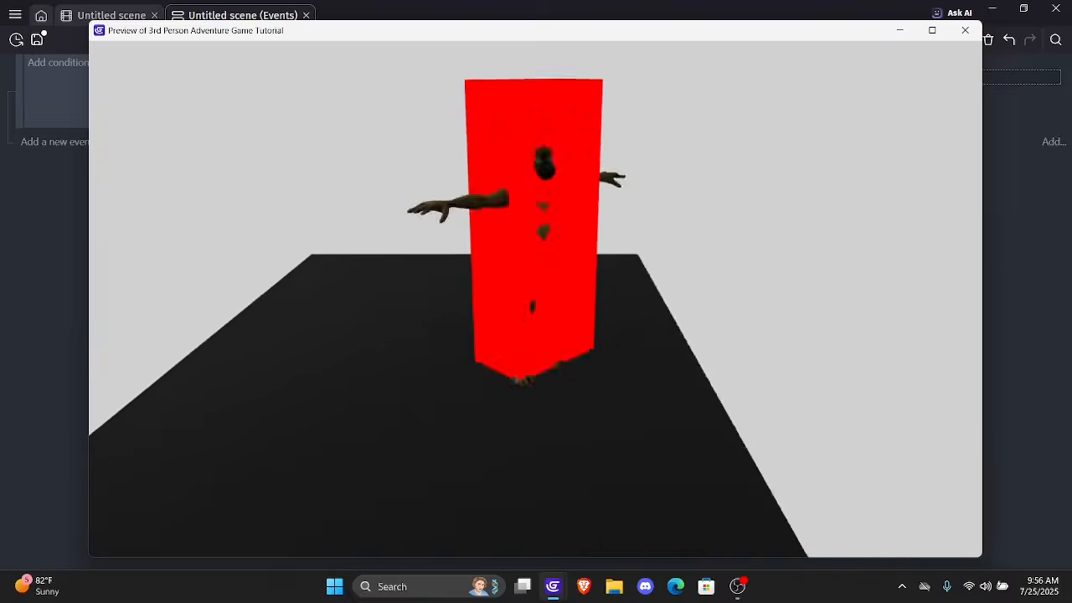
pyautogui.press('Left')
pyautogui.press('Up')
pyautogui.press('Right')
pyautogui.press('Down')
pyautogui.press('Left')
pyautogui.press('Up')
pyautogui.press('Right')
pyautogui.press('Down')
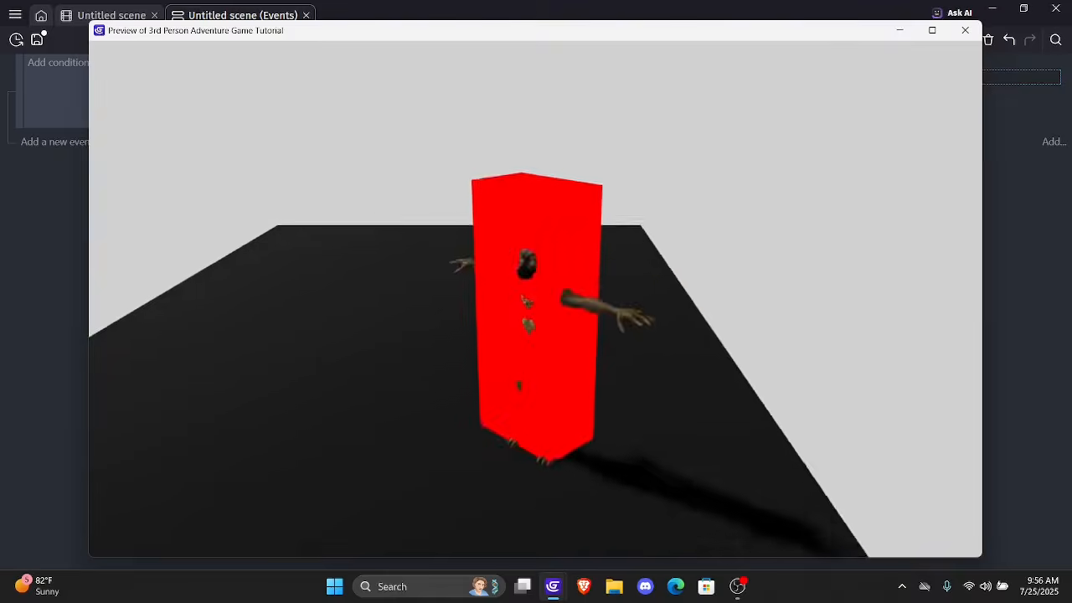
pyautogui.press('Left')
pyautogui.press('Up')
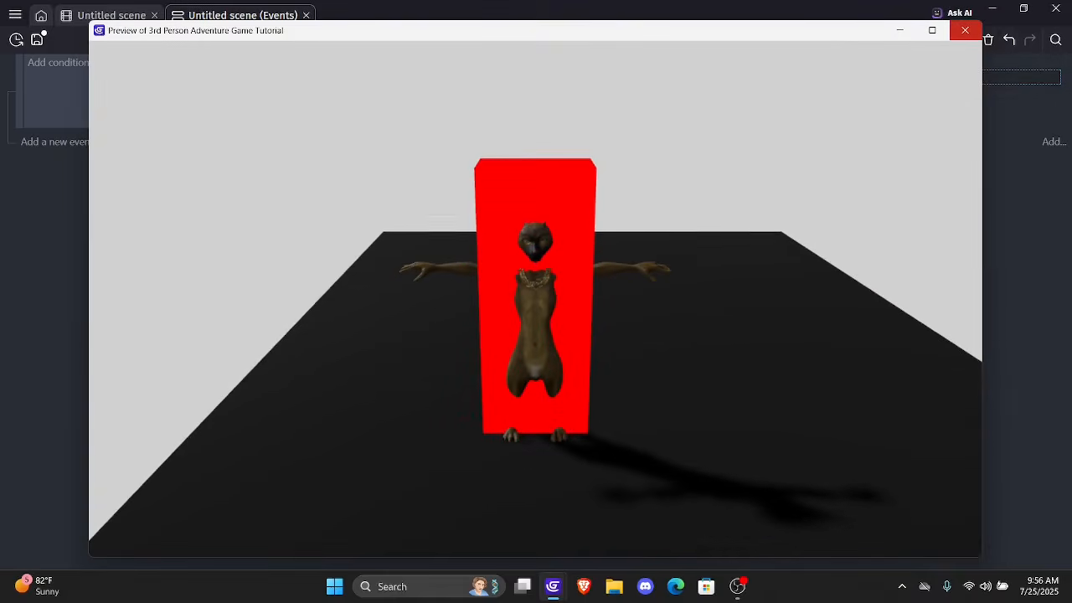
pyautogui.click(965, 30)
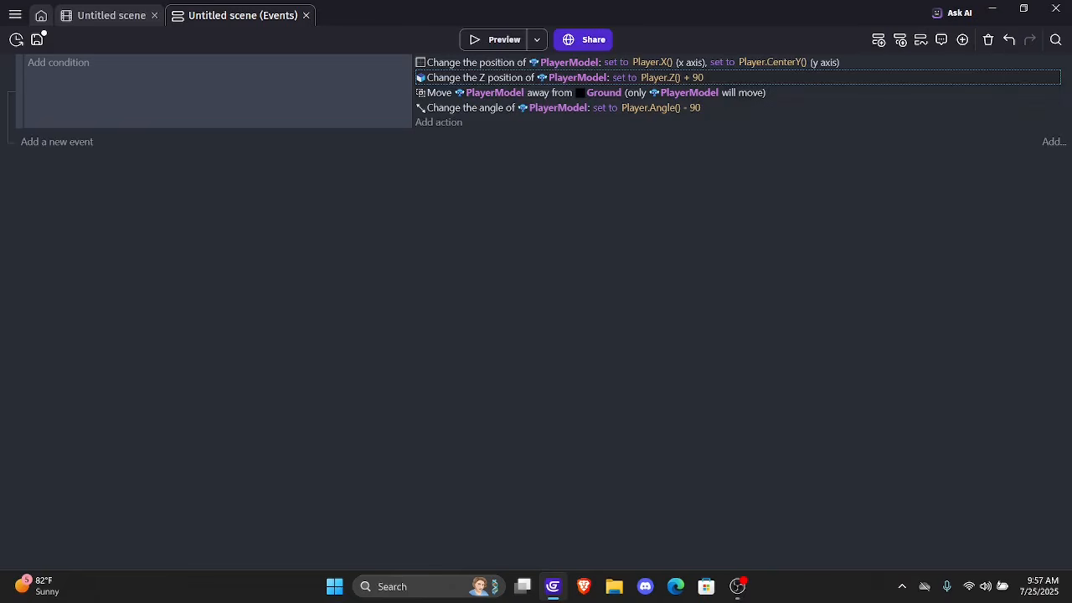
# Add a Change opacity action for the Player object below PlayerModel's angle action, setting its opacity to 0
pyautogui.click(111, 15)
pyautogui.click(242, 15)
pyautogui.click(438, 122)
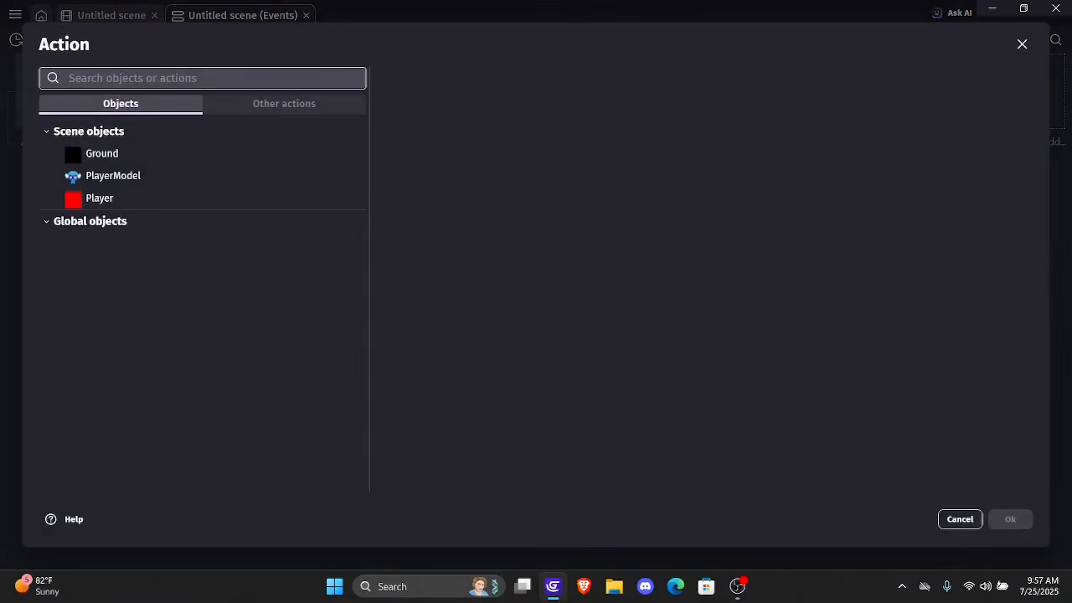
pyautogui.click(99, 198)
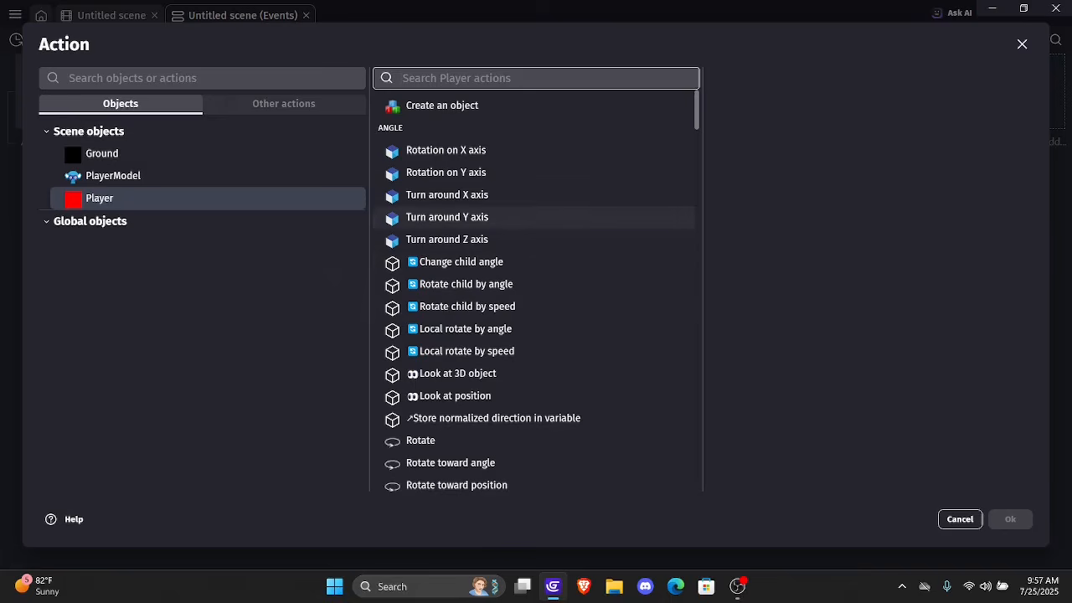
pyautogui.scroll(-6, 503, 243)
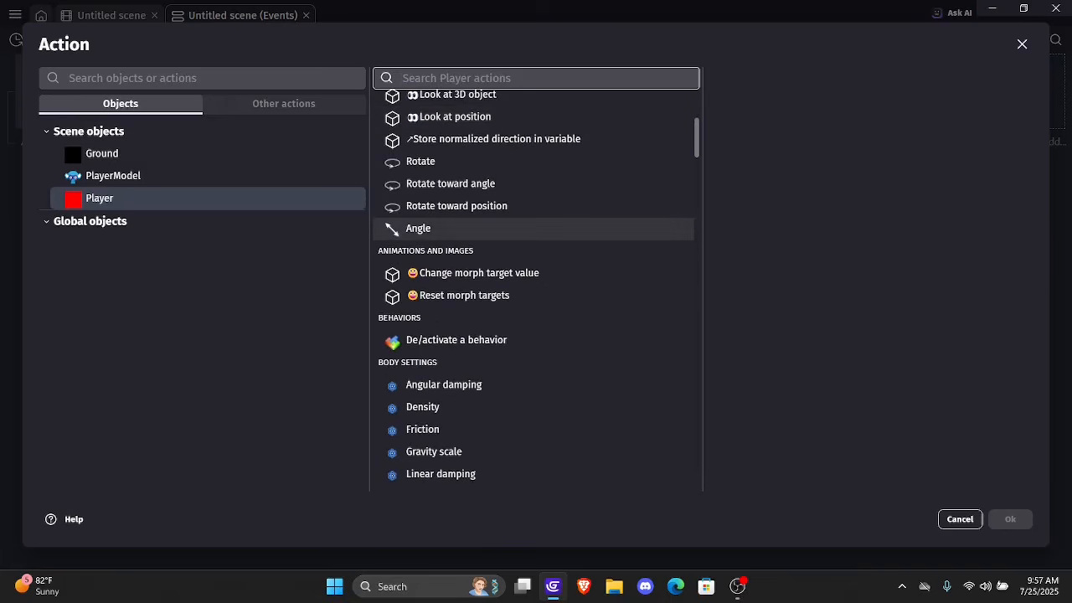
pyautogui.scroll(1, 502, 242)
pyautogui.scroll(3, 502, 260)
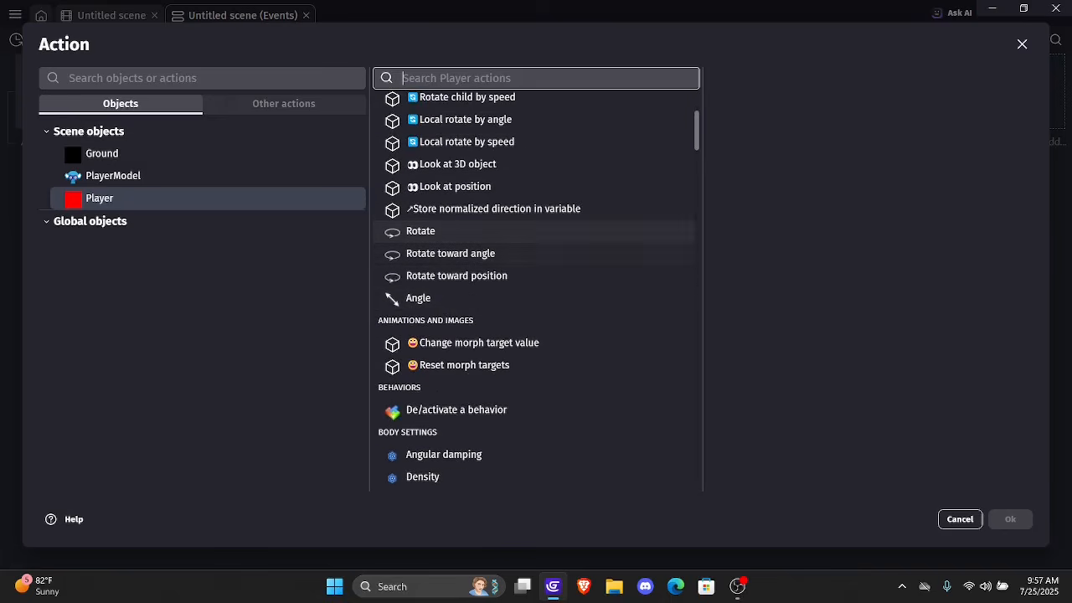
pyautogui.scroll(3, 536, 285)
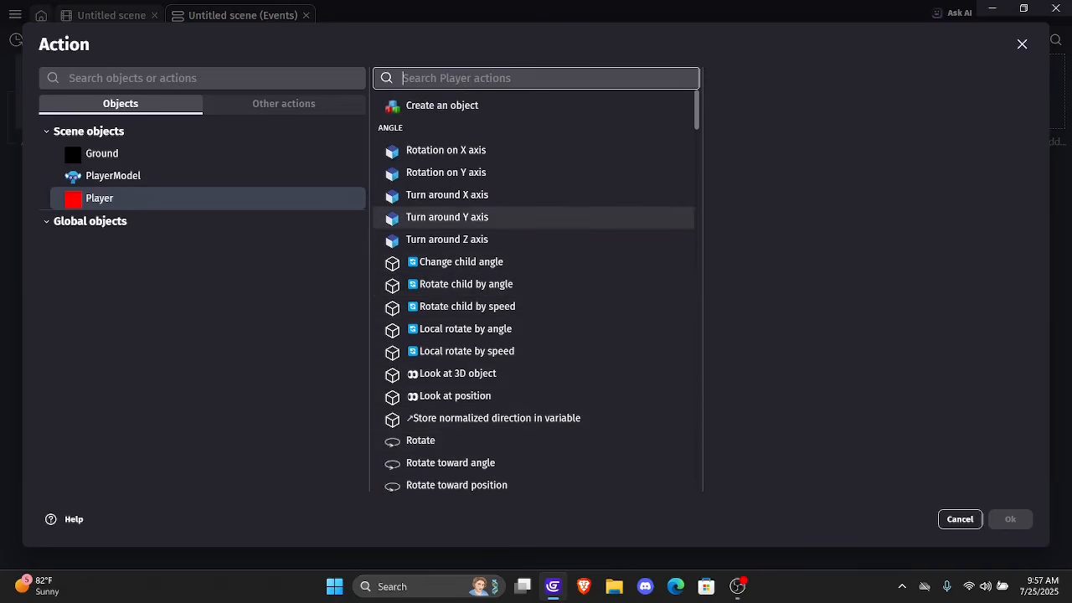
pyautogui.write('opac')
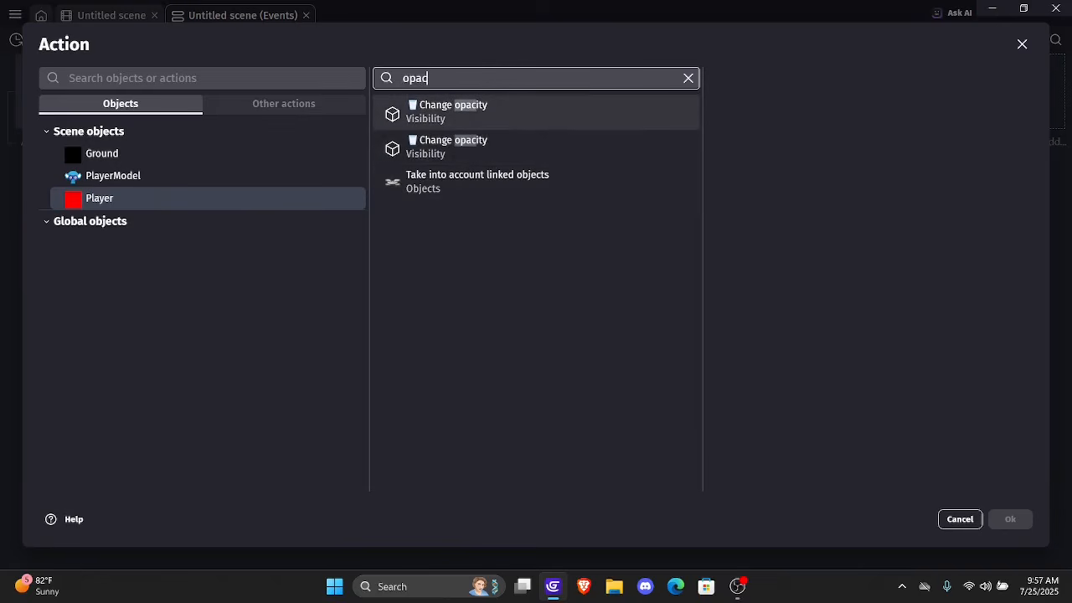
pyautogui.click(503, 112)
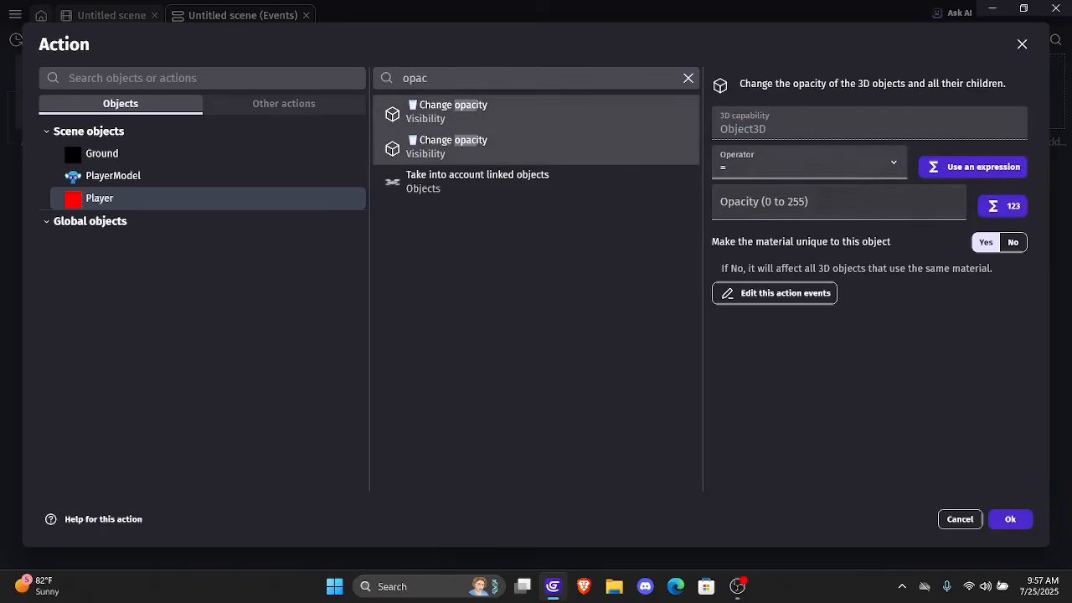
pyautogui.click(809, 163)
pyautogui.click(809, 164)
pyautogui.click(837, 203)
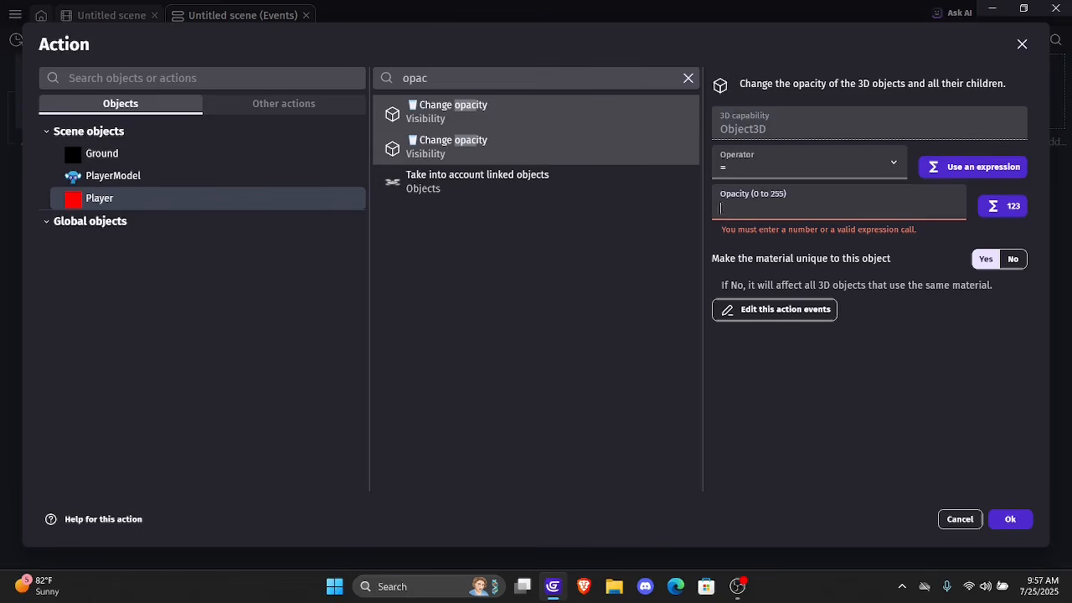
pyautogui.write('0')
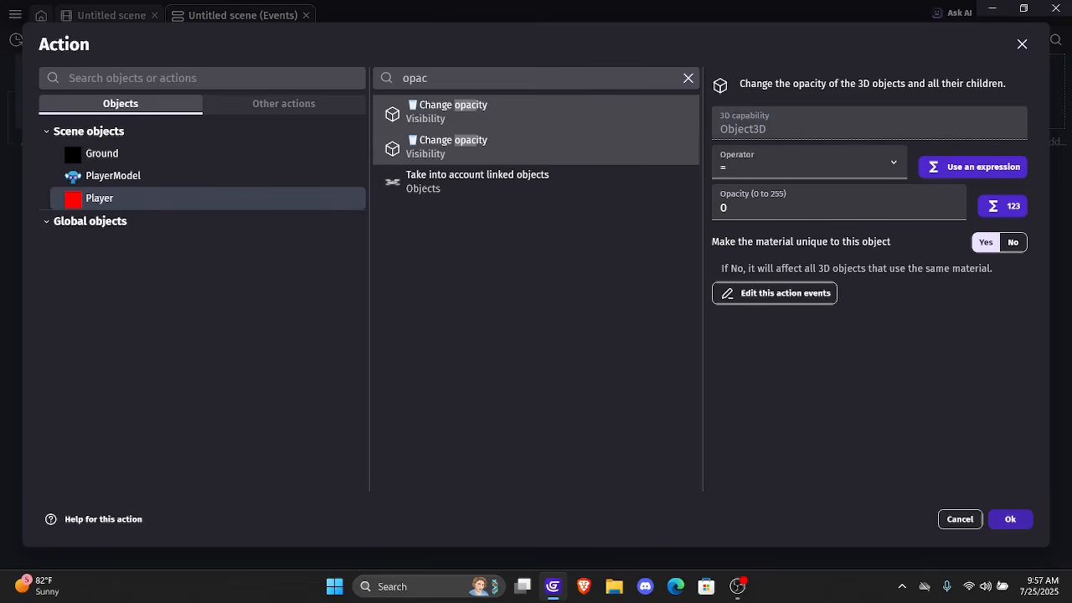
pyautogui.press('Return')
# Preview the game and walk PlayerModel around the Ground in all directions to check its look with the Player box hidden
pyautogui.click(492, 40)
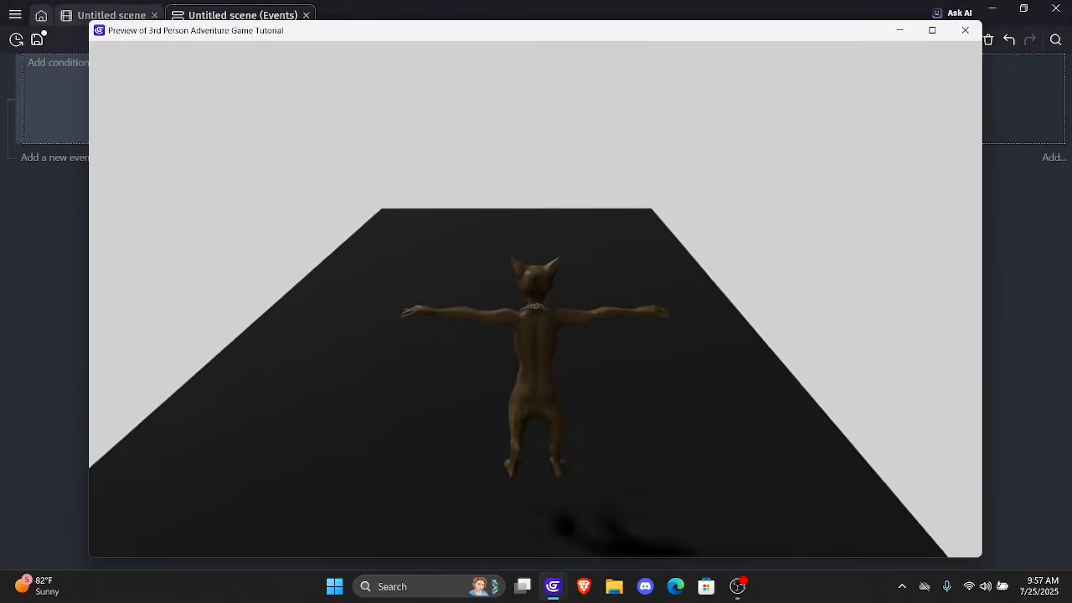
pyautogui.press('Left')
pyautogui.press('Down')
pyautogui.press('Right')
pyautogui.press('Left')
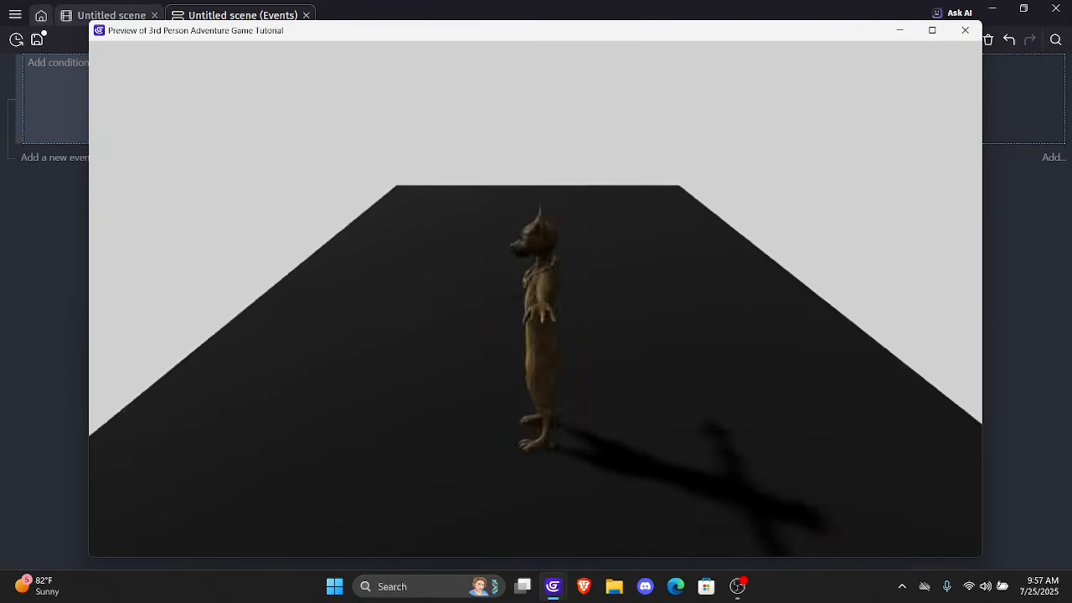
pyautogui.press('Down')
pyautogui.press('Right')
pyautogui.press('Left')
pyautogui.press('Right')
pyautogui.press('Up')
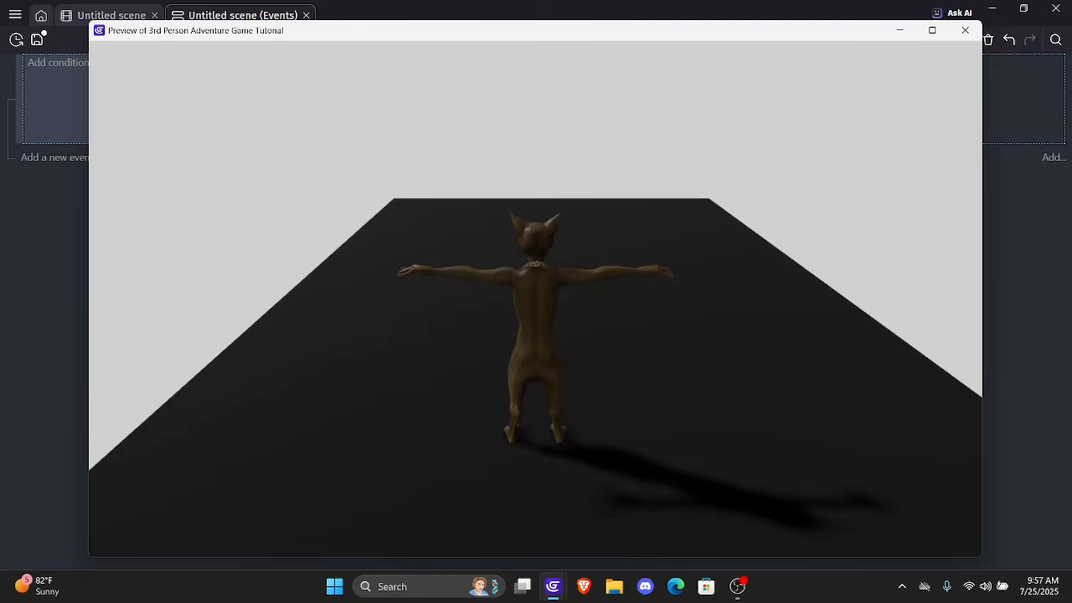
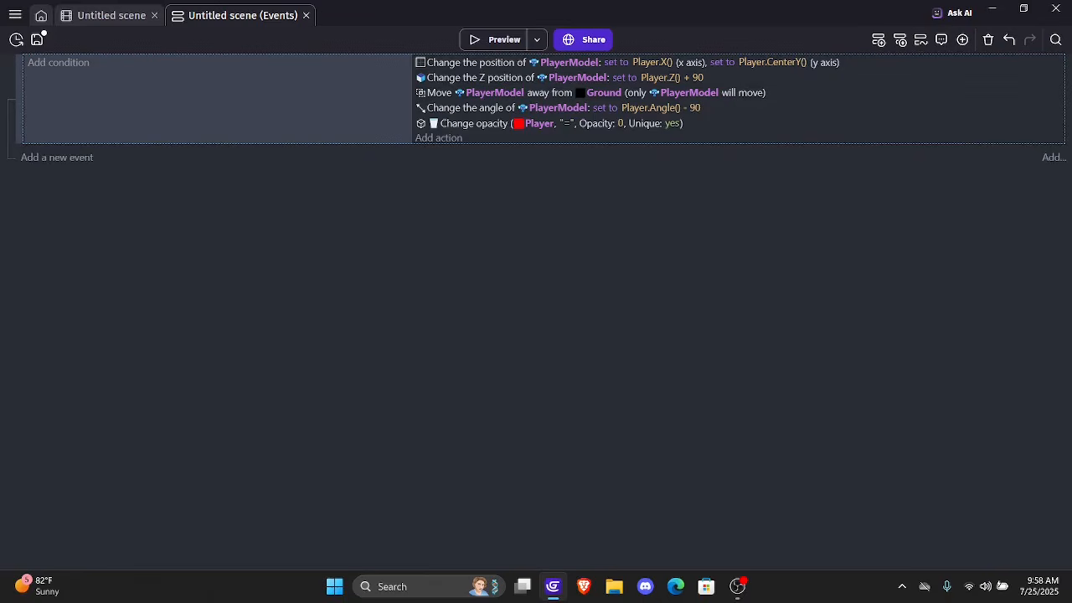
# Open PlayerModel's object settings in the scene editor and add a first animation entry
pyautogui.click(110, 15)
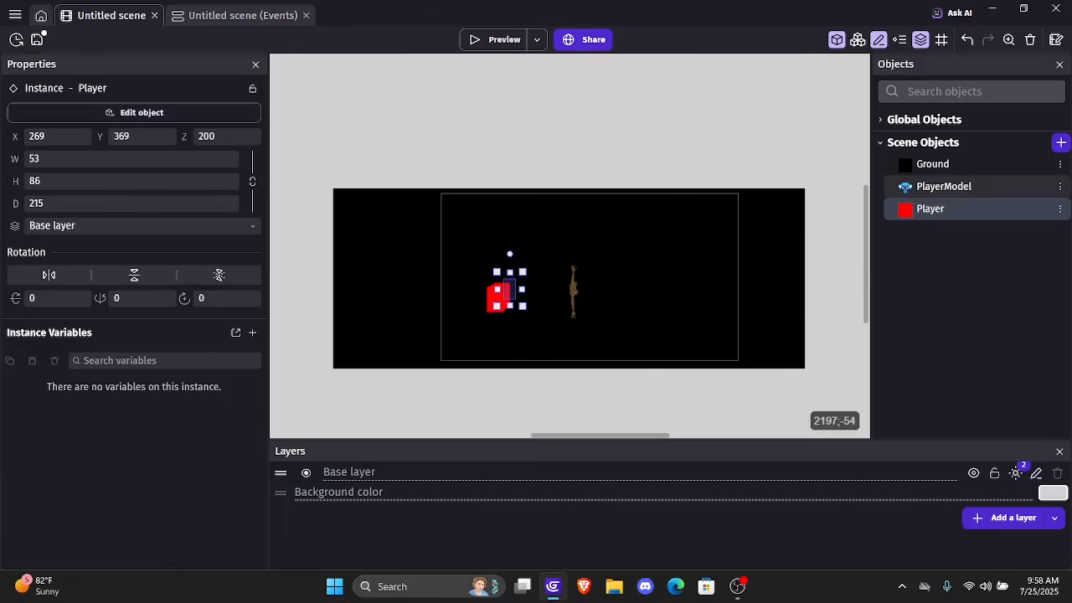
pyautogui.doubleClick(944, 185)
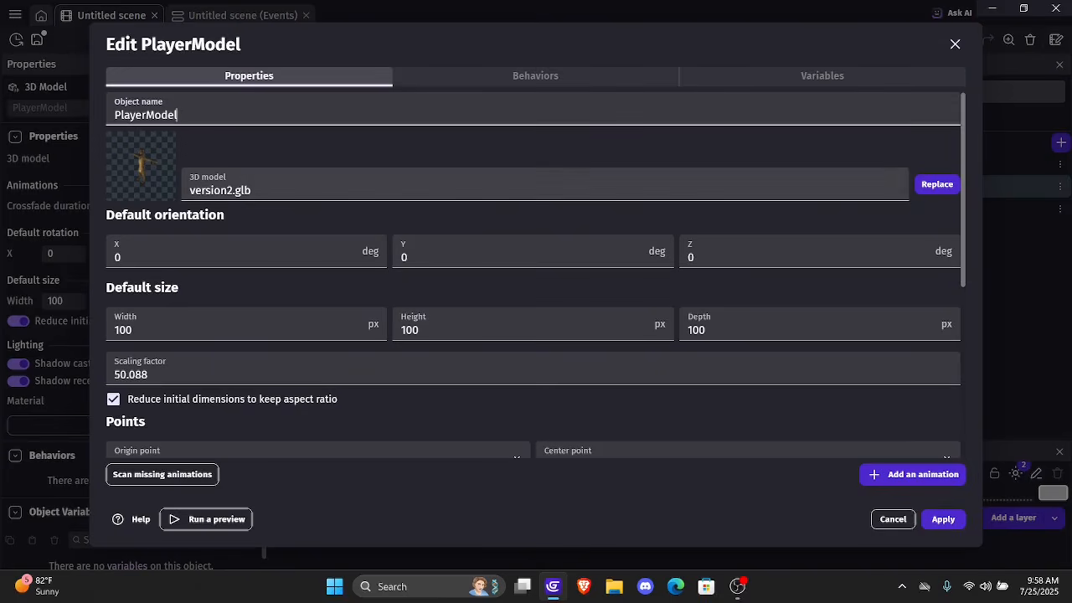
pyautogui.scroll(-5, 536, 276)
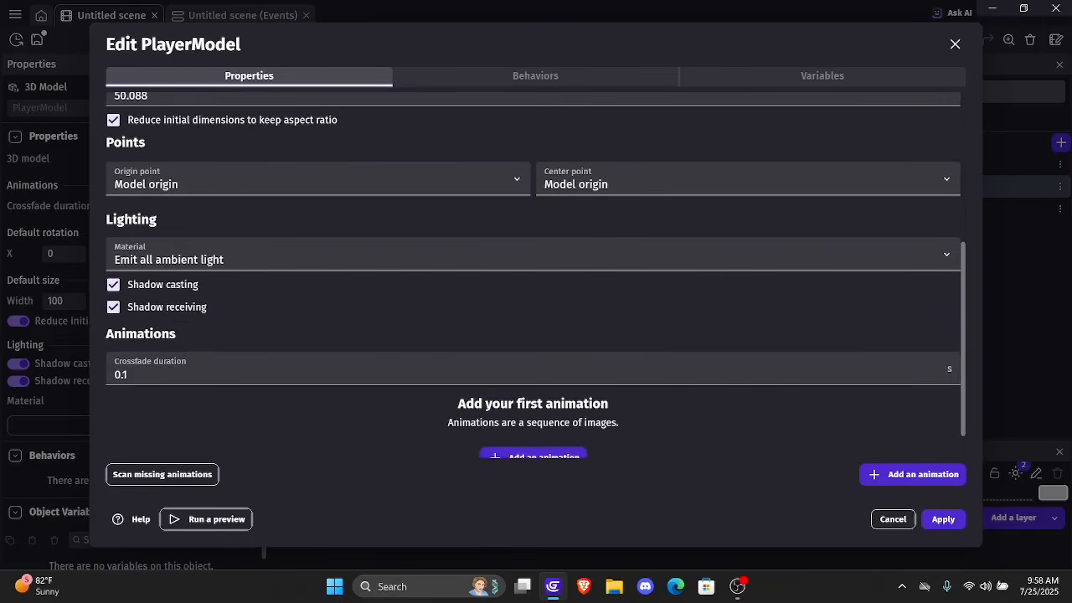
pyautogui.scroll(-1, 536, 277)
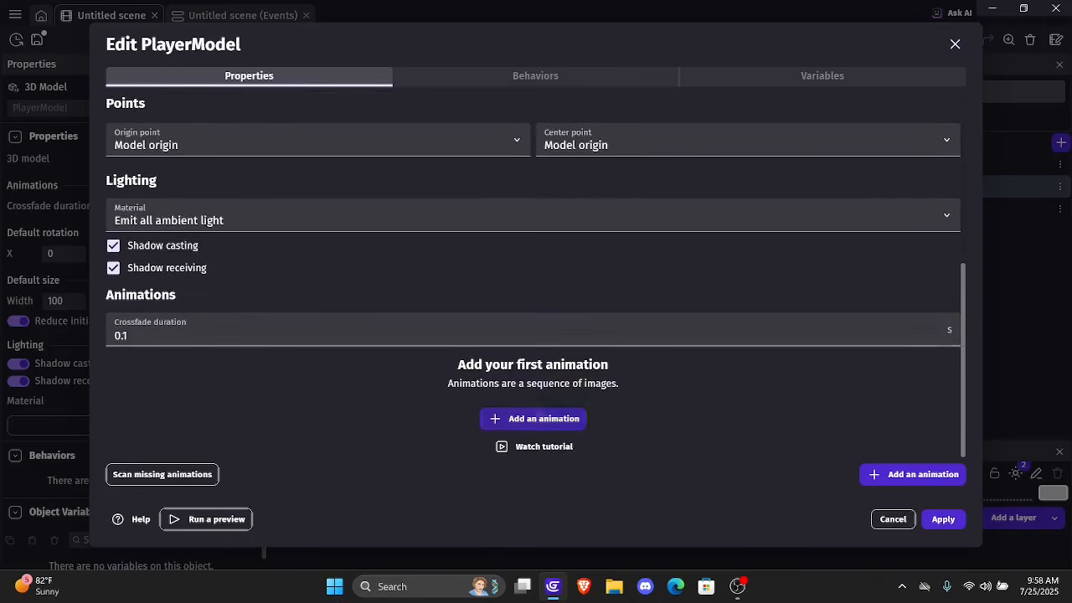
pyautogui.click(534, 418)
pyautogui.click(534, 419)
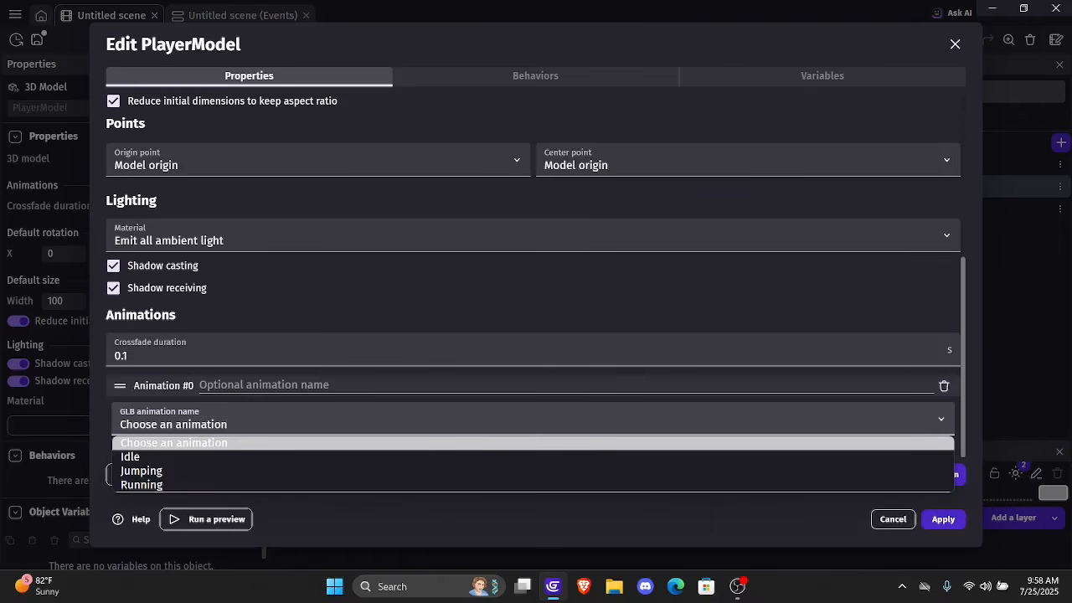
# Assign the GLB animation Idle to PlayerModel's Animation #0, name it Idle and make it loop
pyautogui.press('Escape')
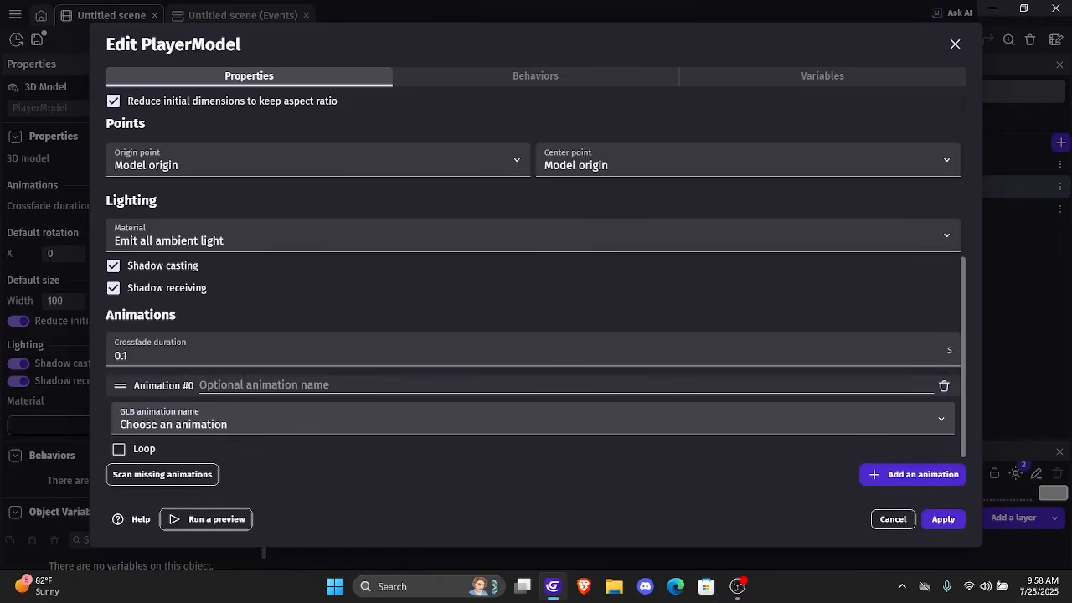
pyautogui.click(534, 419)
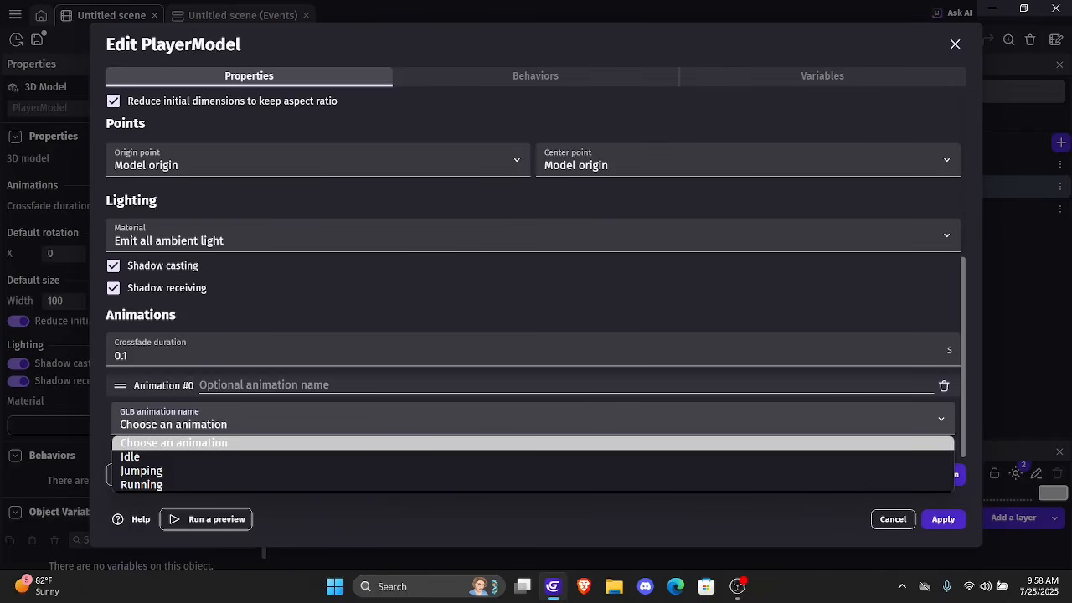
pyautogui.press('Escape')
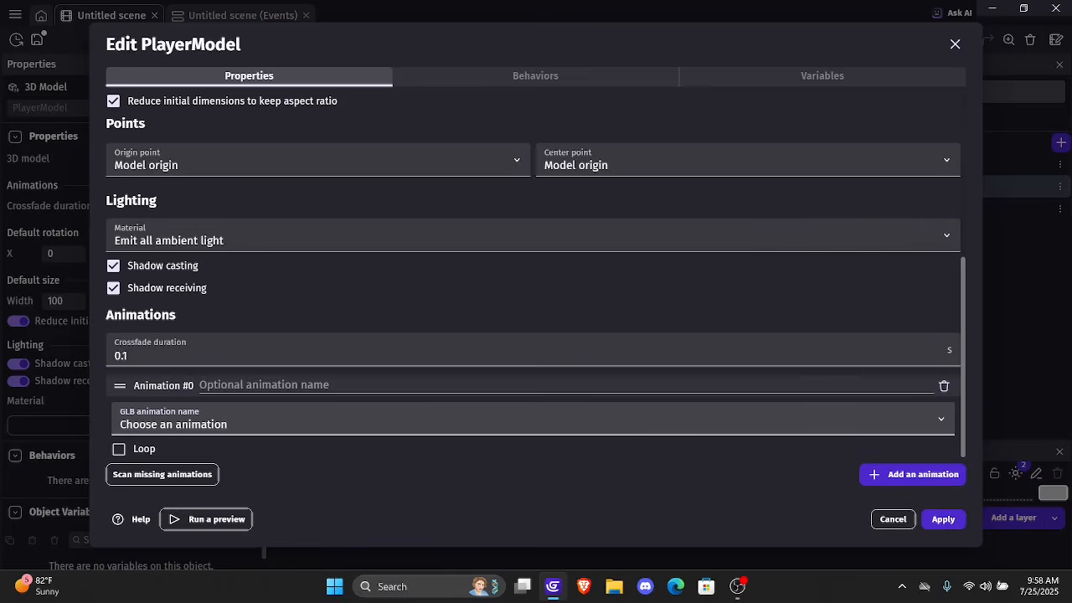
pyautogui.scroll(4, 536, 276)
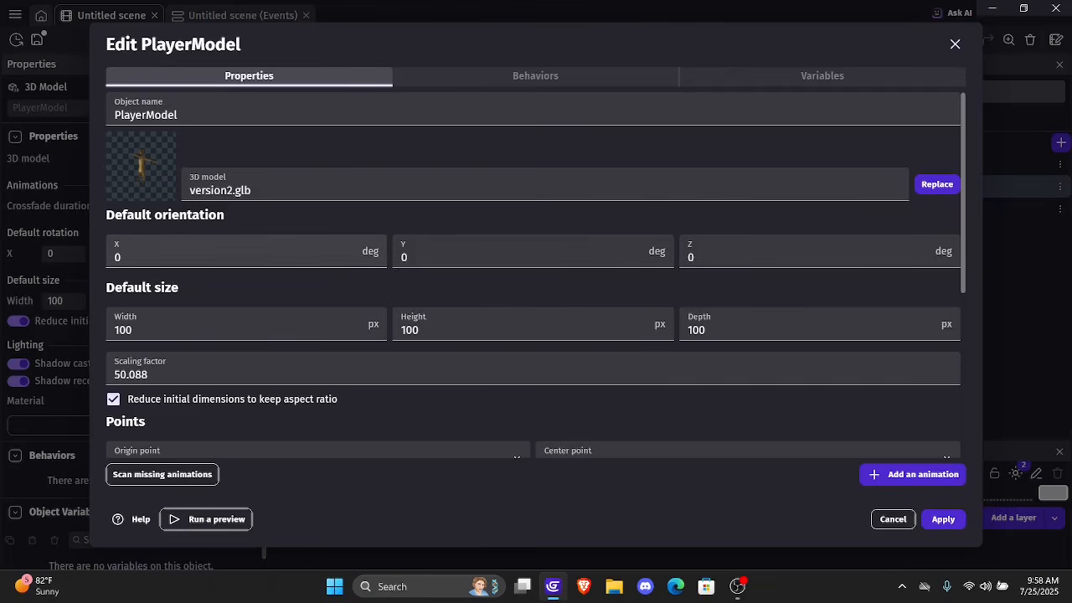
pyautogui.scroll(-4, 536, 277)
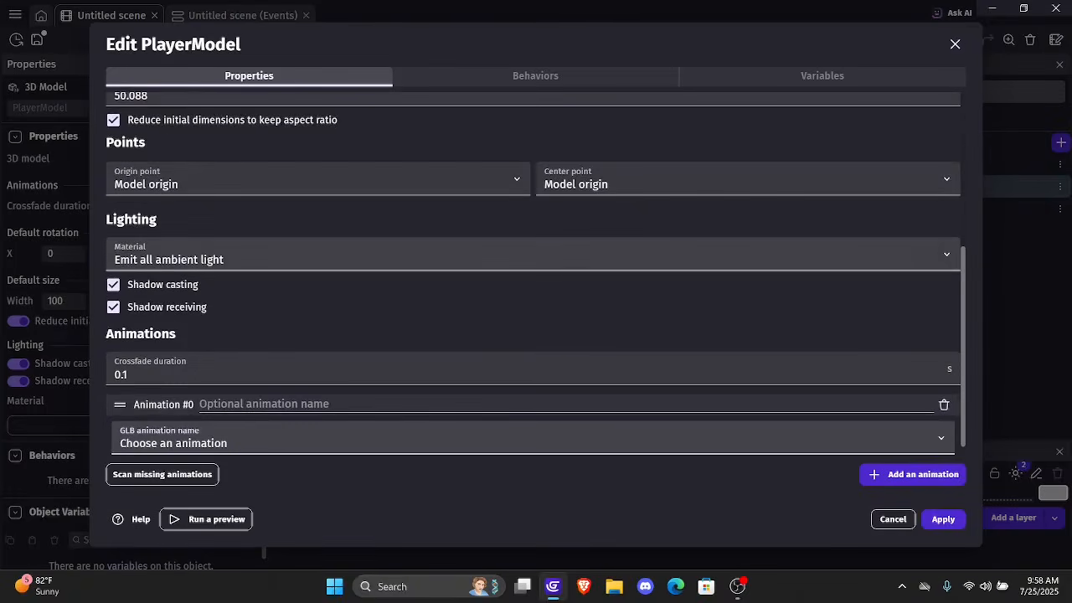
pyautogui.click(533, 419)
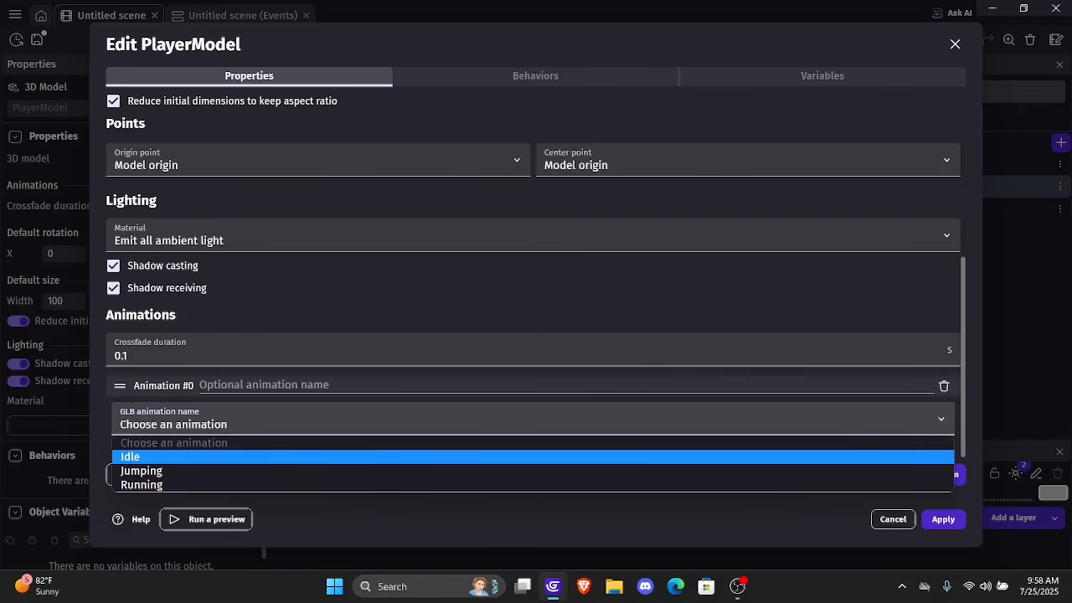
pyautogui.press('Return')
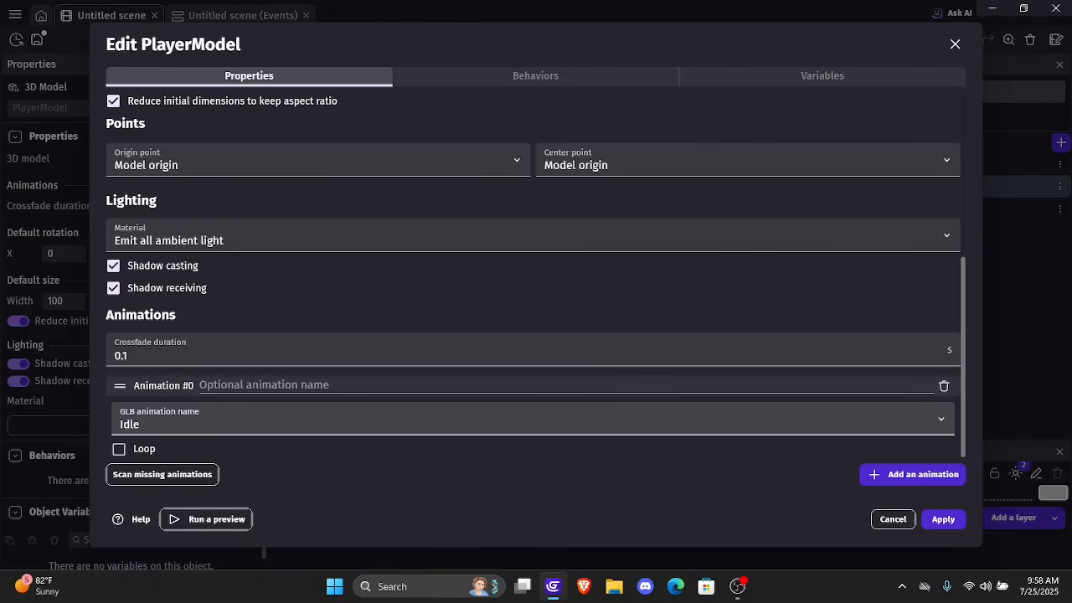
pyautogui.click(243, 386)
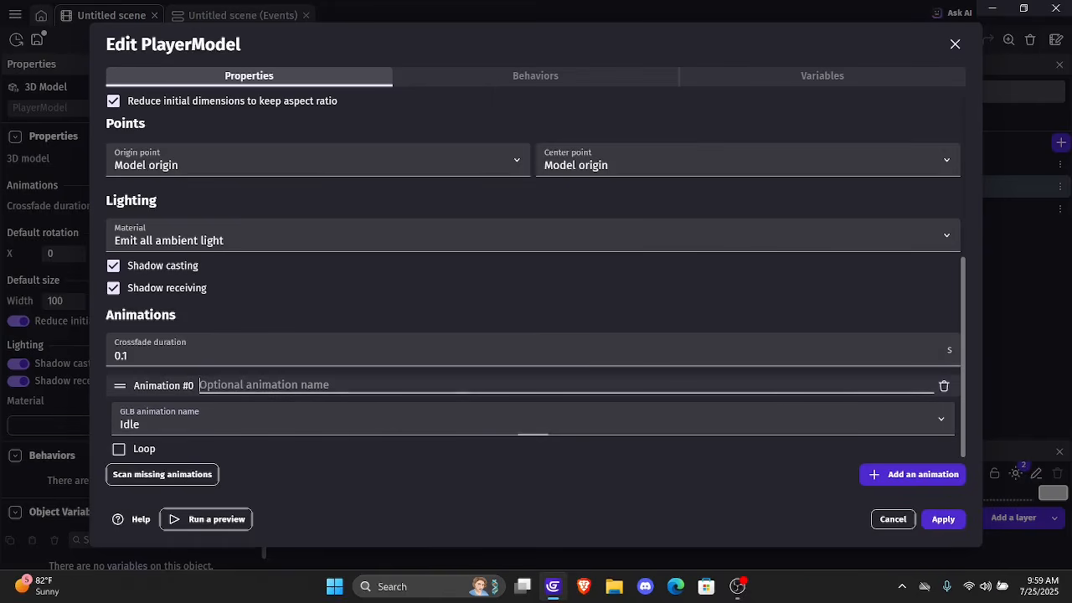
pyautogui.write('I')
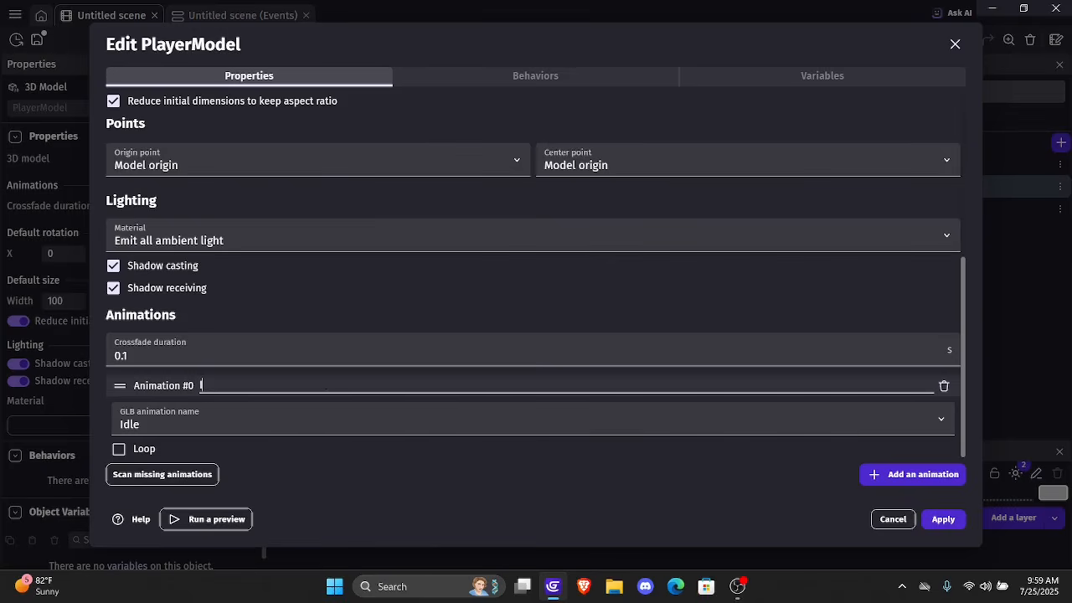
pyautogui.write('dle')
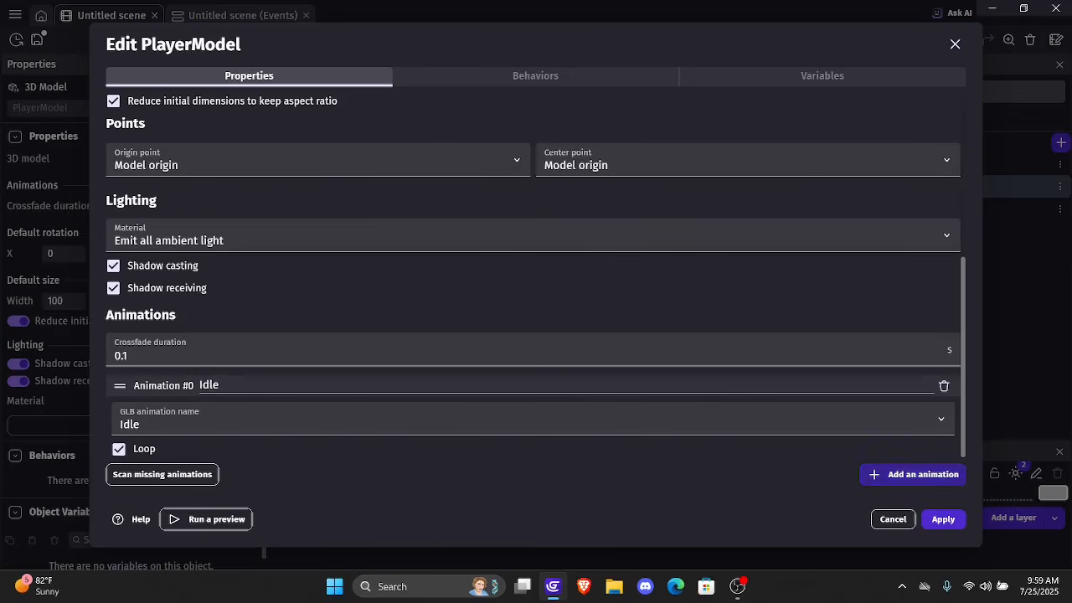
# Add a second, looping animation named Running to PlayerModel, using the GLB animation Running
pyautogui.click(913, 475)
pyautogui.click(533, 419)
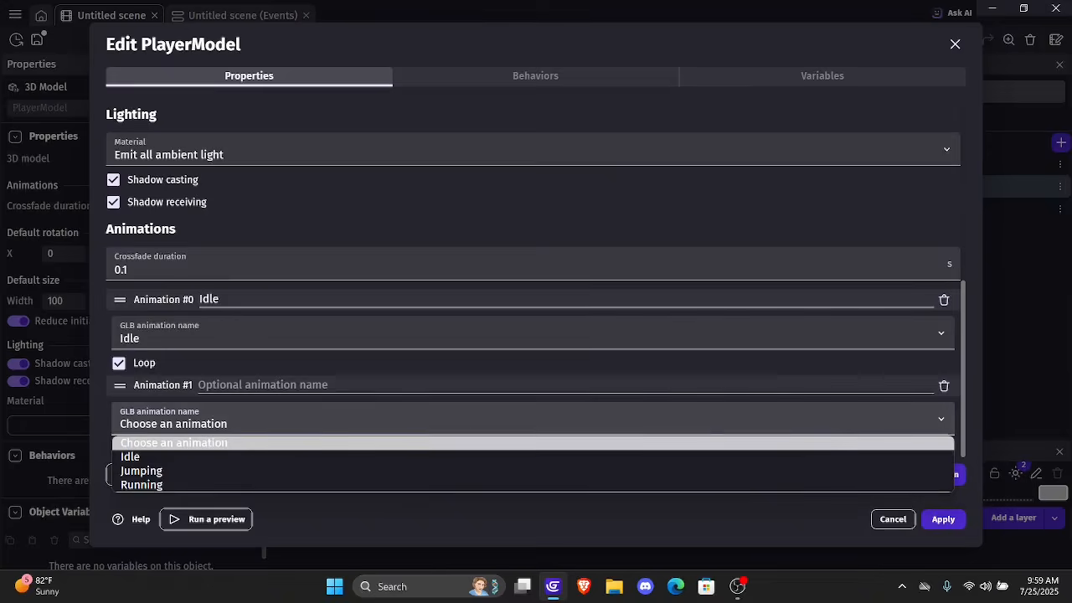
pyautogui.click(141, 485)
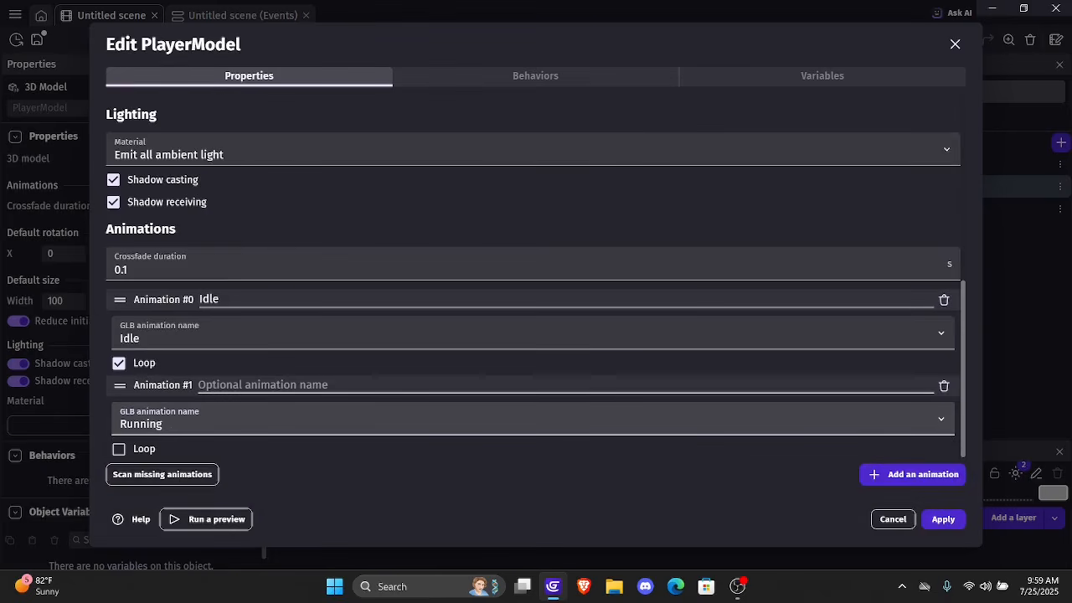
pyautogui.click(263, 386)
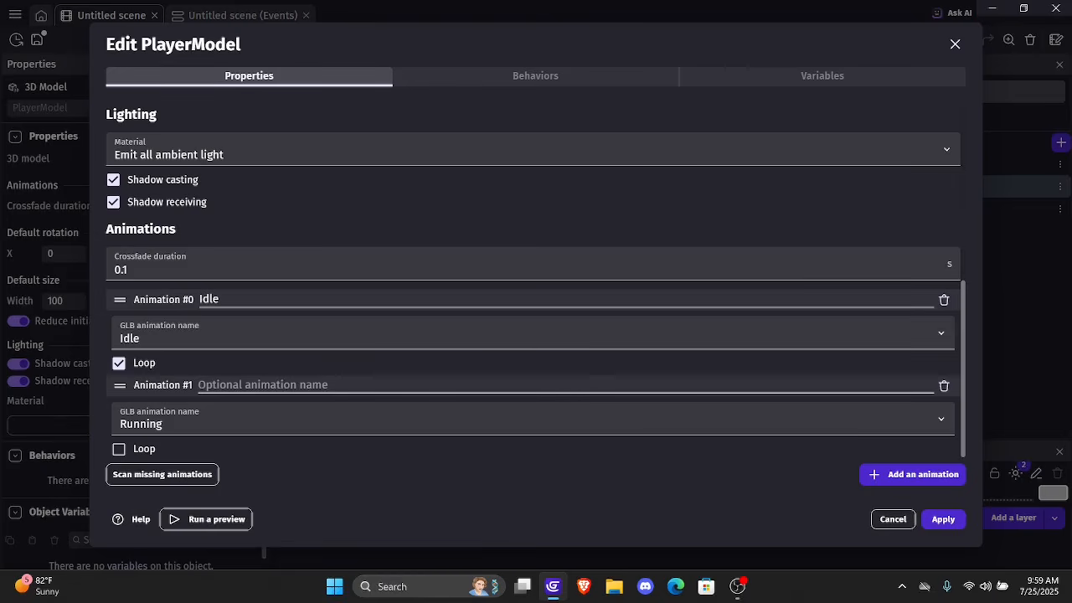
pyautogui.write('Running')
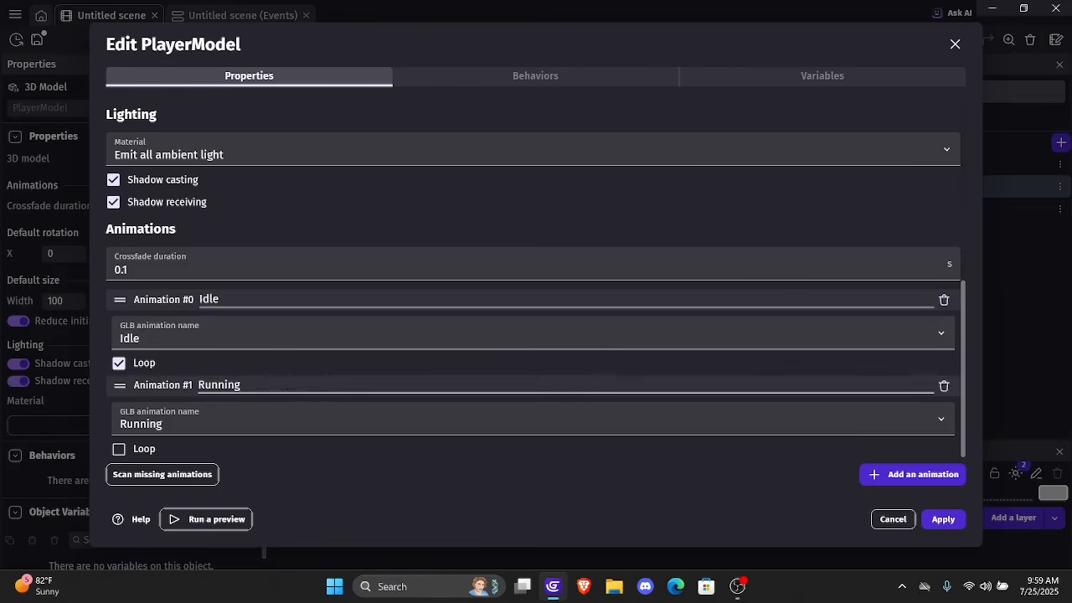
pyautogui.click(119, 450)
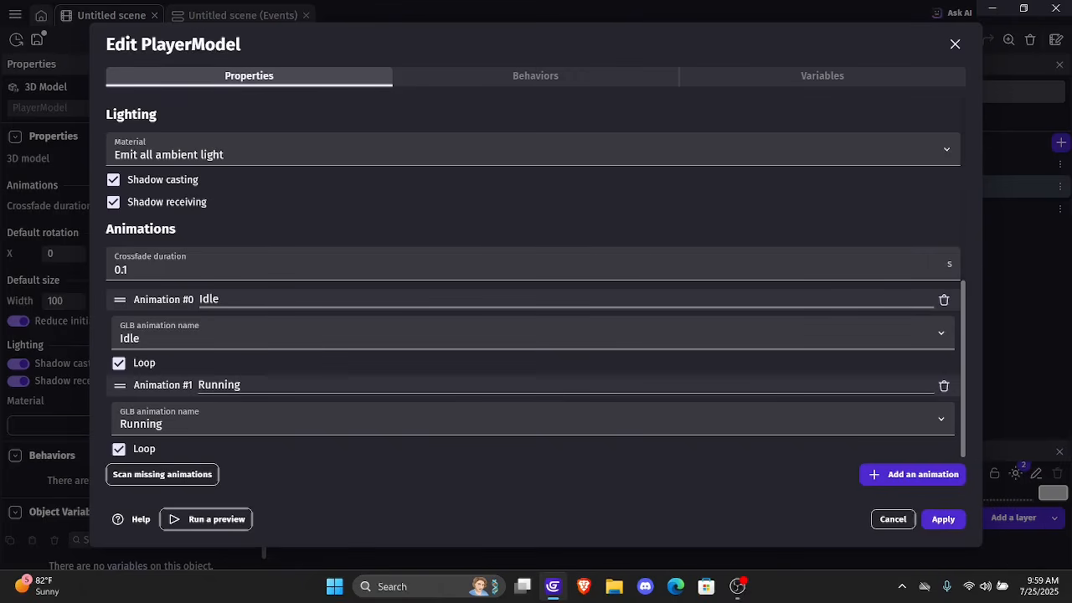
# Add a third, non-looping animation named Jumping using the GLB animation Jumping, and apply the changes to PlayerModel
pyautogui.click(913, 474)
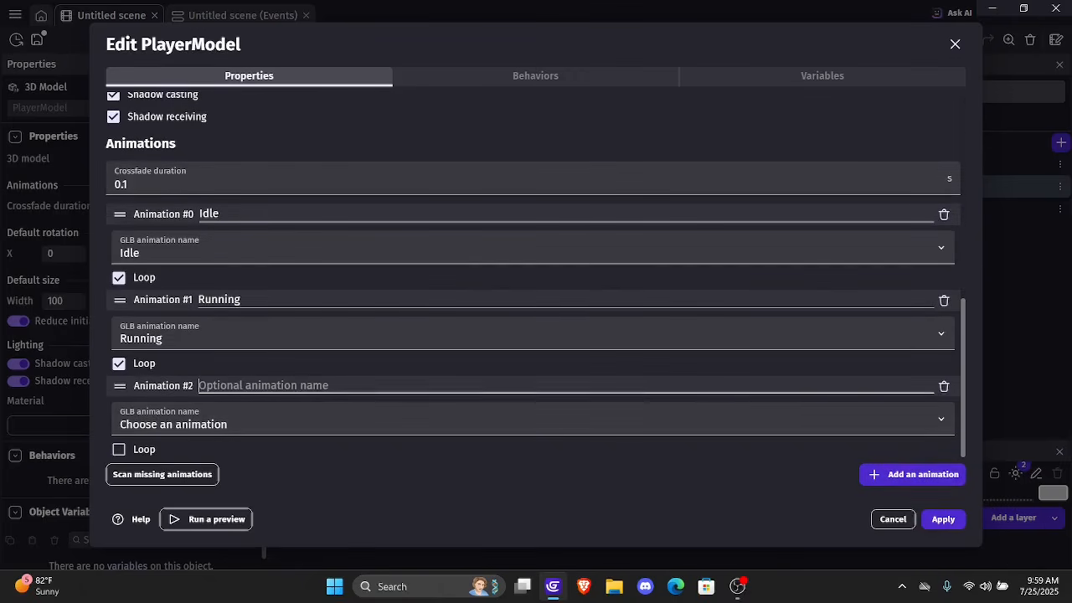
pyautogui.write('Jump')
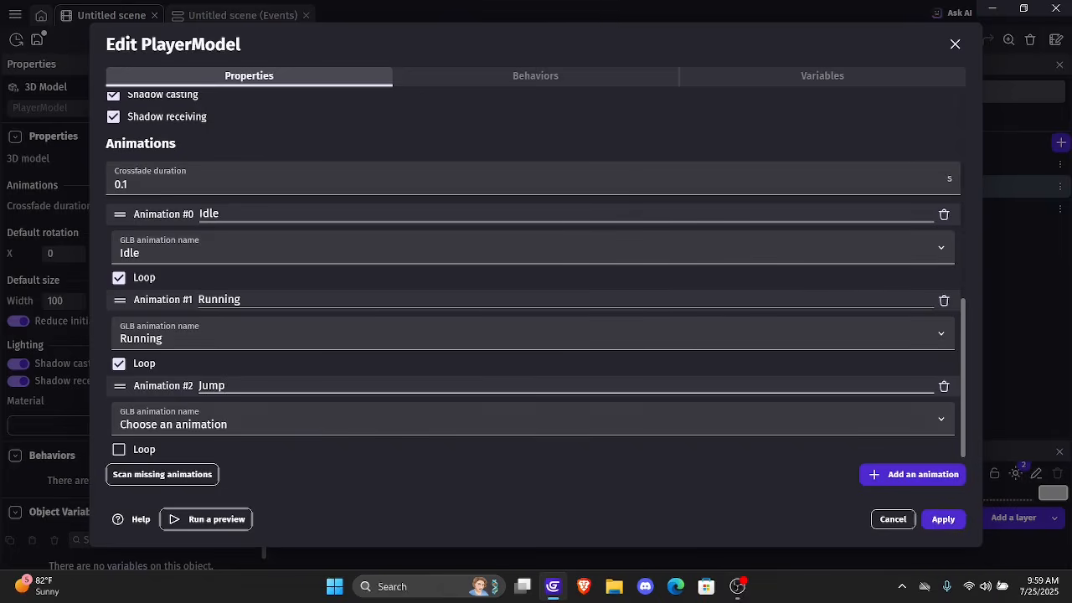
pyautogui.click(175, 421)
pyautogui.click(159, 472)
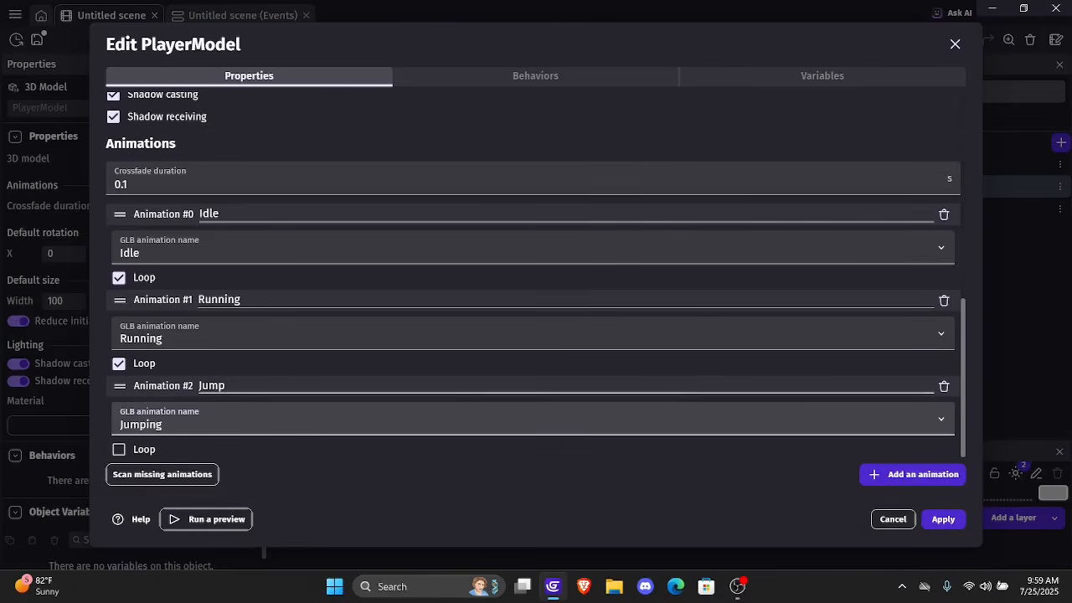
pyautogui.click(226, 387)
pyautogui.write('inh')
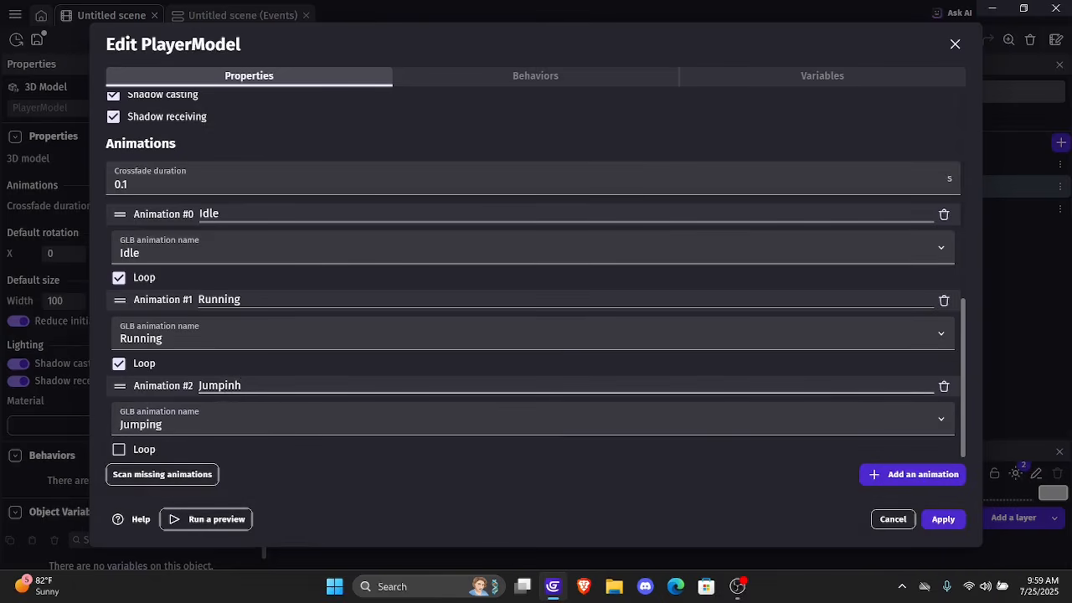
pyautogui.press('BackSpace')
pyautogui.write('g')
pyautogui.scroll(3, 536, 277)
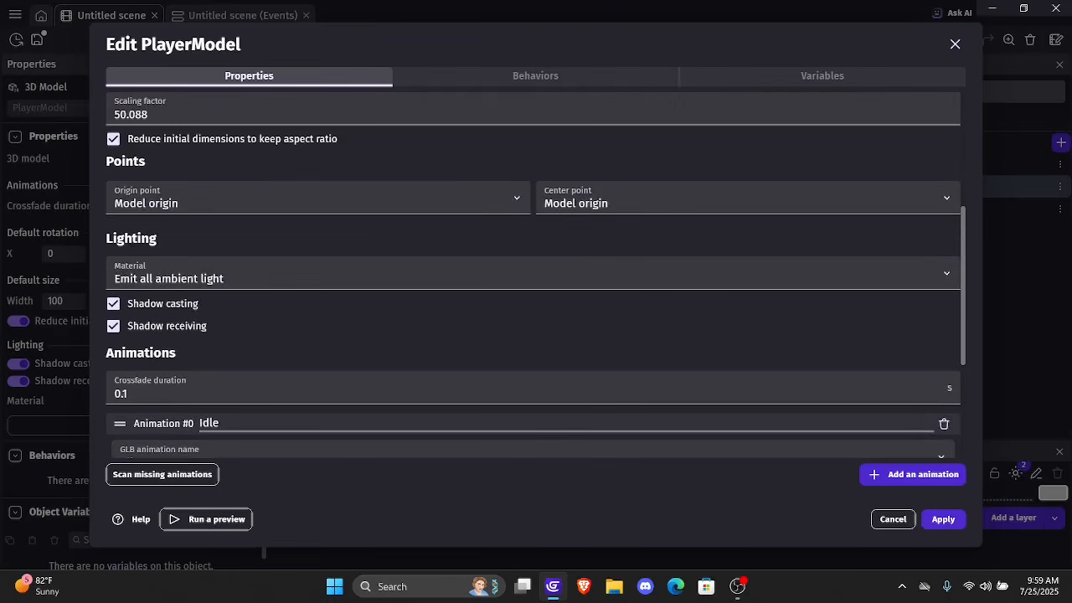
pyautogui.scroll(-3, 536, 277)
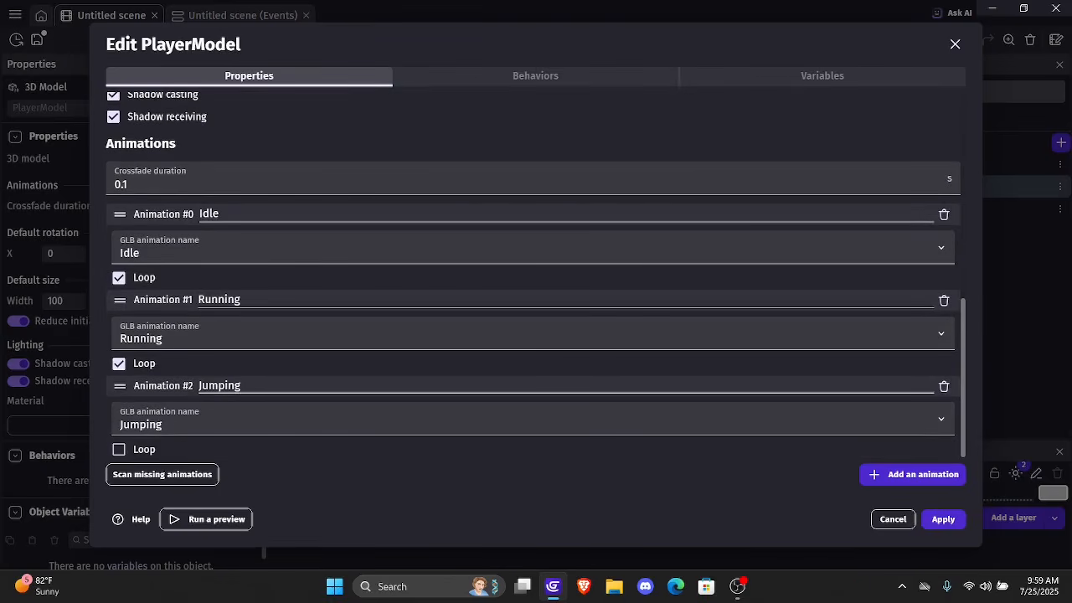
pyautogui.click(943, 519)
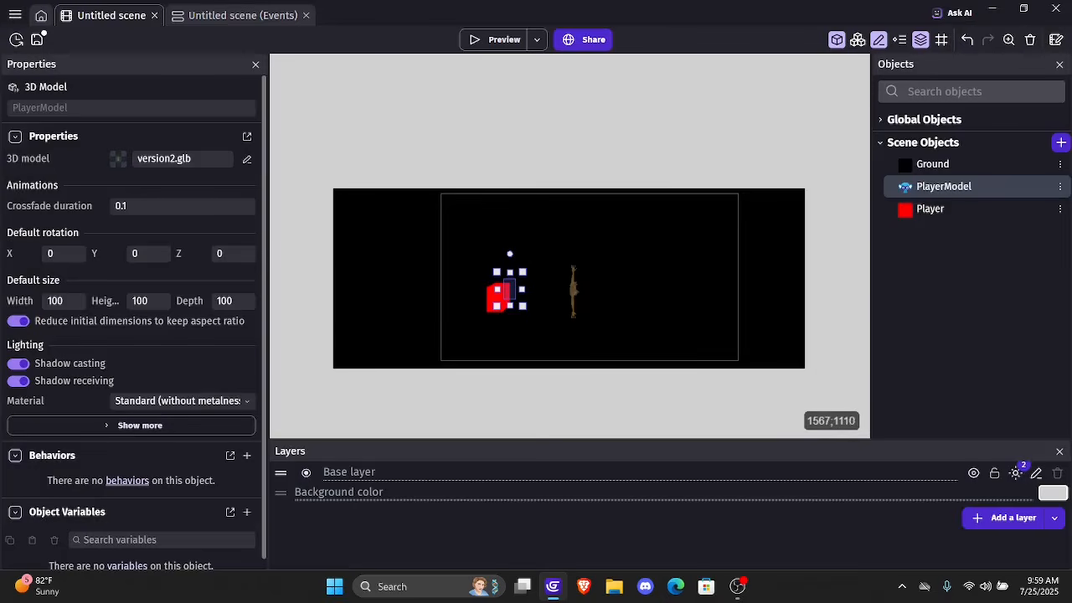
# Add a new event below the PlayerModel actions in the scene's events, with an inverted "Is moving" condition for Player
pyautogui.click(242, 15)
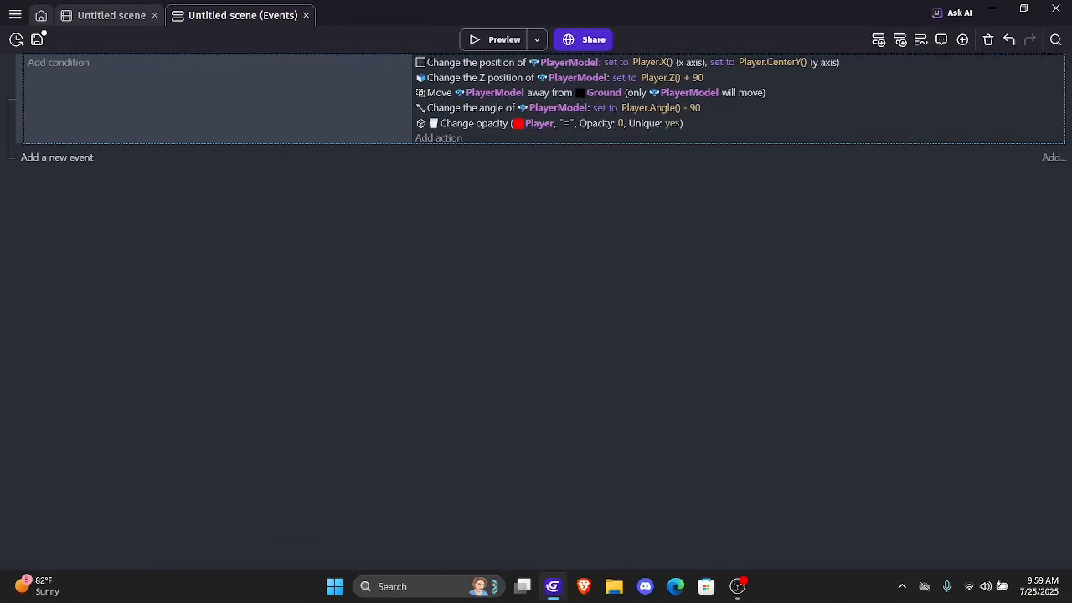
pyautogui.click(57, 157)
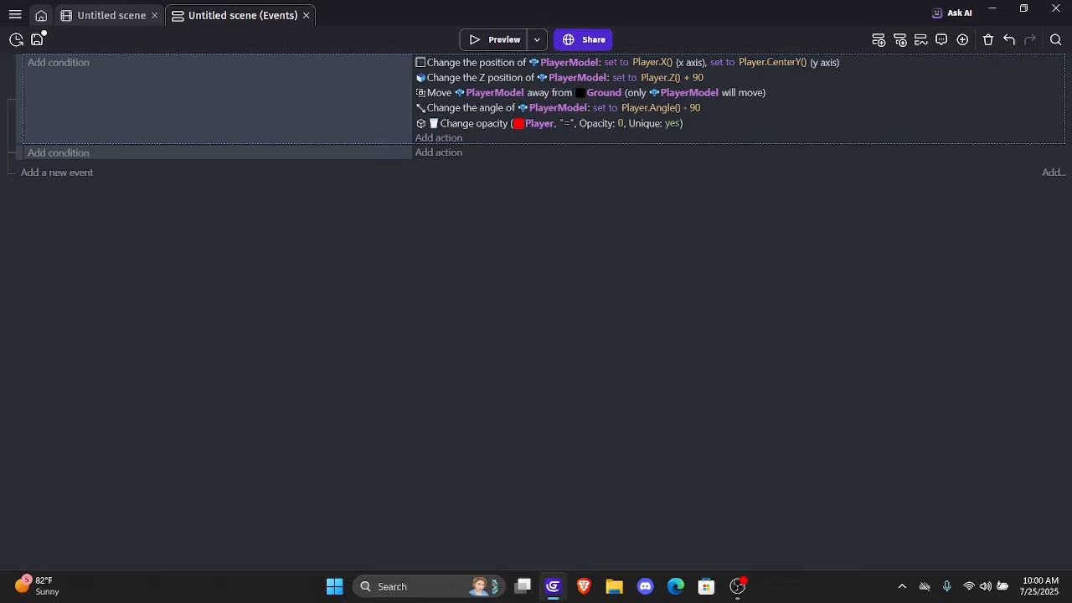
pyautogui.click(58, 152)
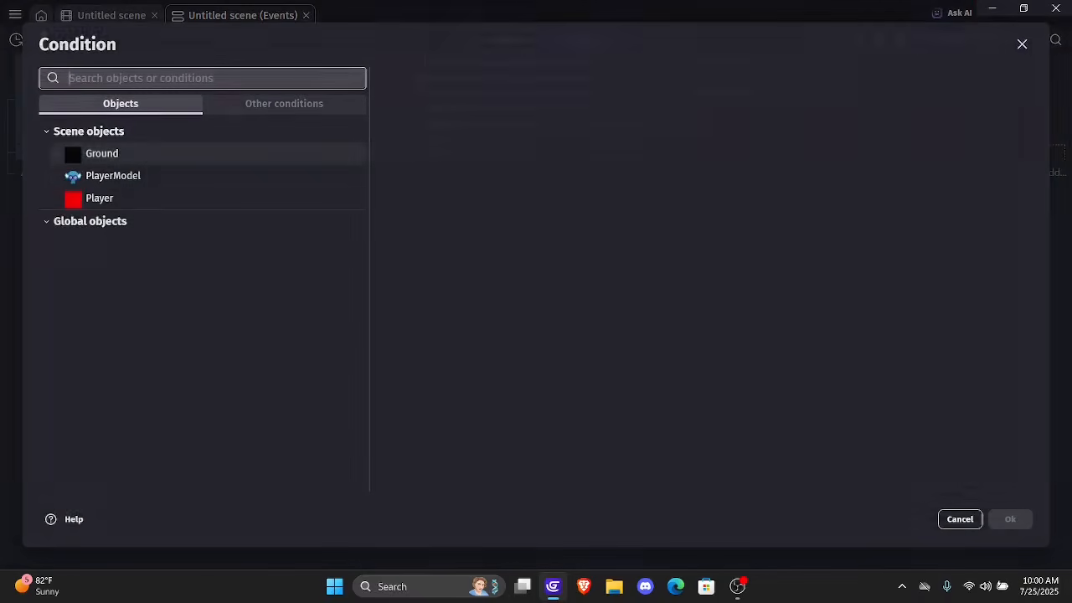
pyautogui.click(99, 198)
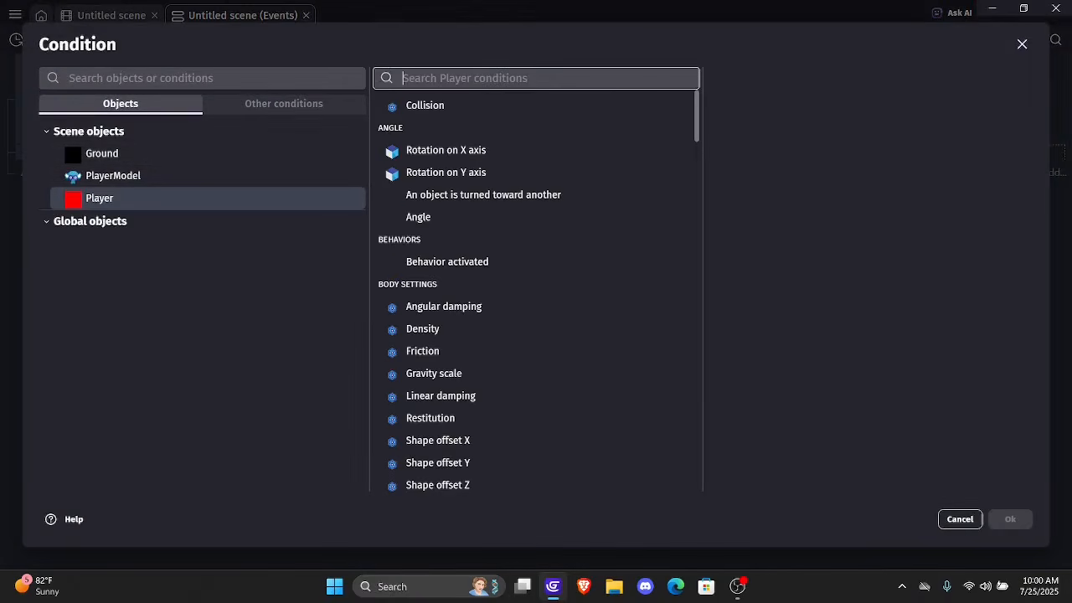
pyautogui.write('moving')
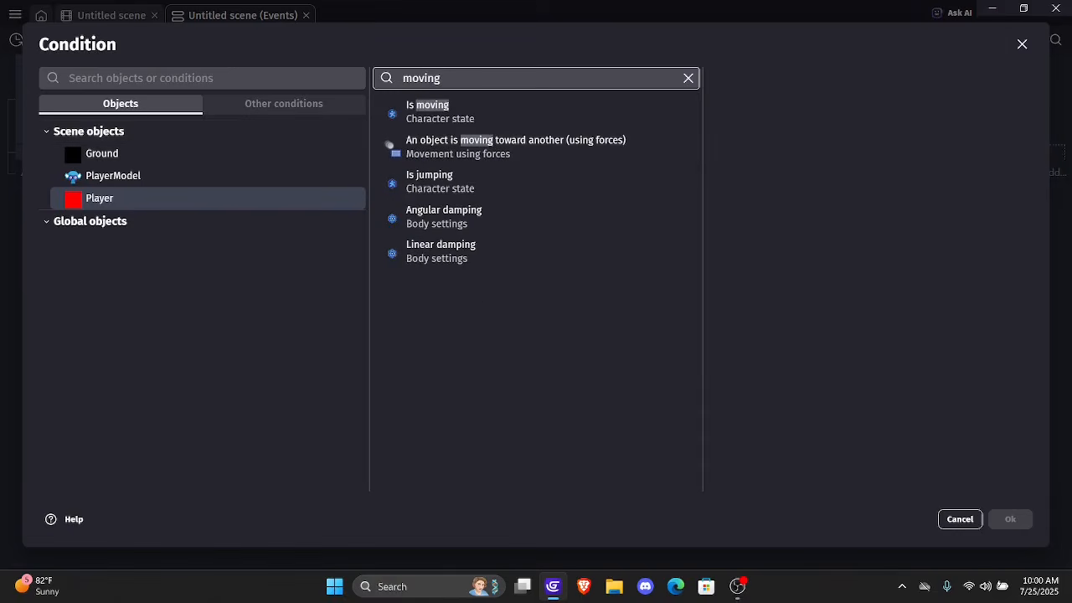
pyautogui.click(452, 113)
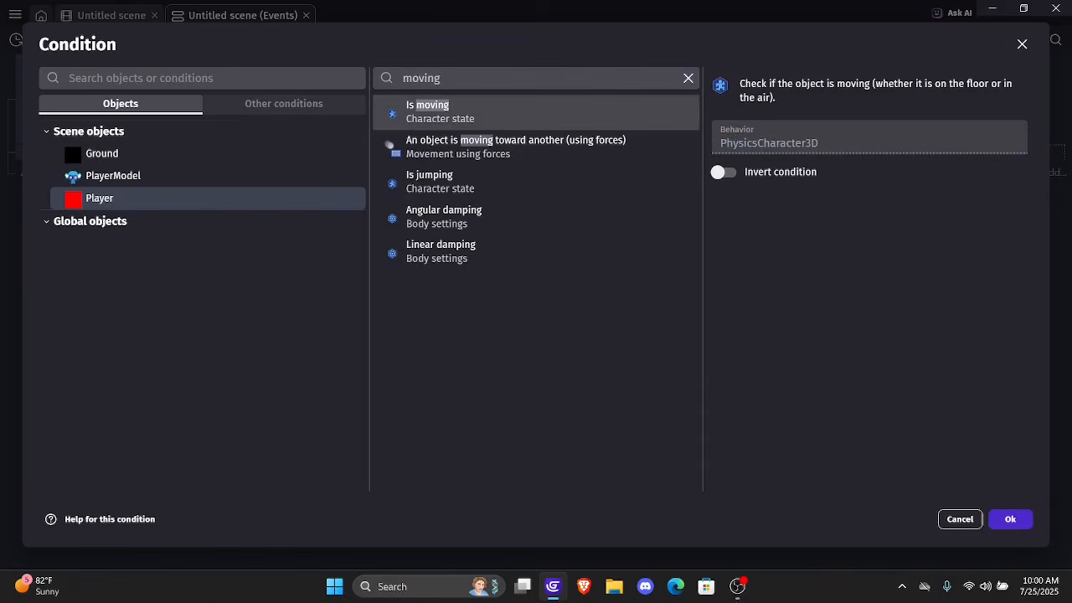
pyautogui.click(721, 172)
pyautogui.click(1010, 519)
# Add an And condition below the inverted "Player is moving" condition and save the project
pyautogui.click(58, 167)
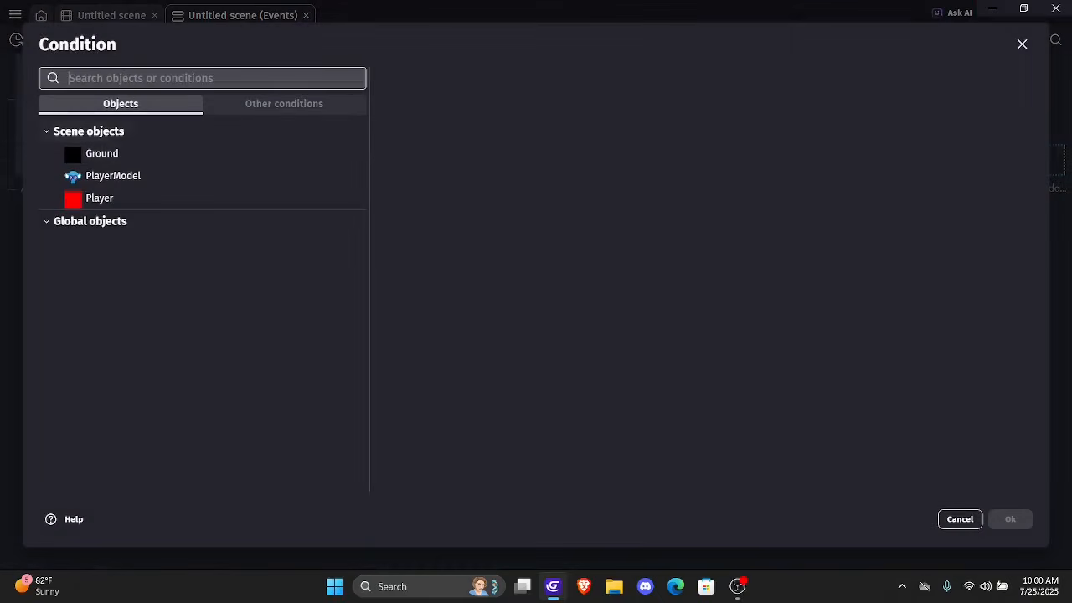
pyautogui.click(284, 104)
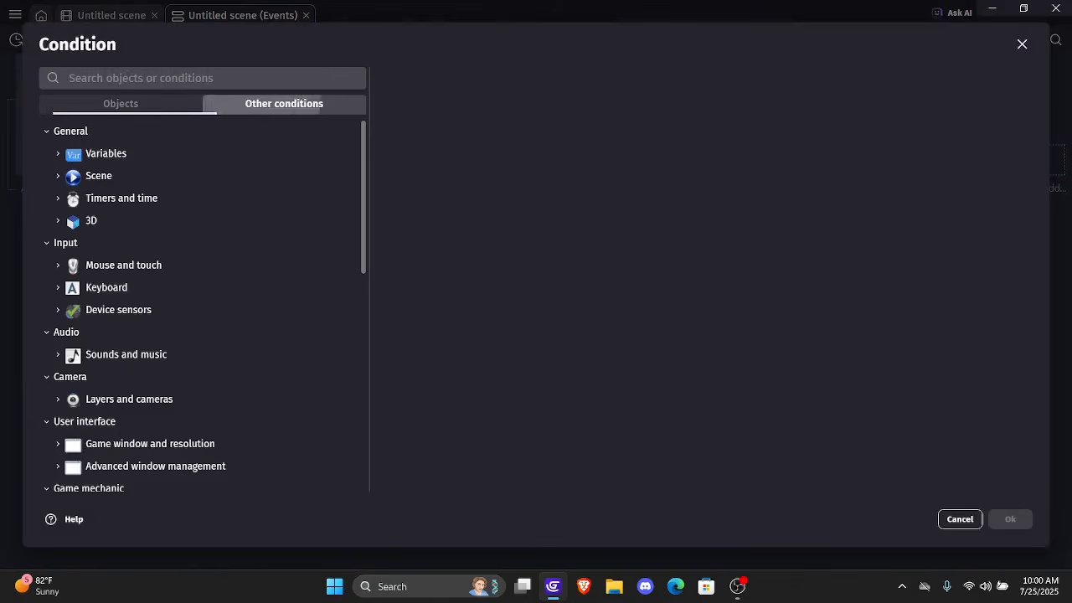
pyautogui.click(251, 78)
pyautogui.write('and')
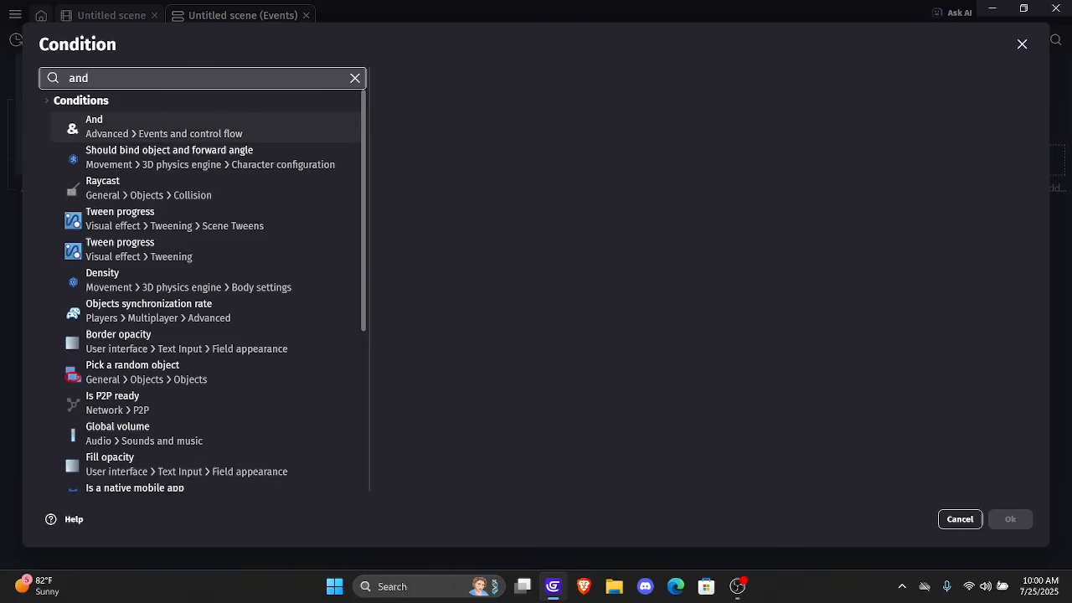
pyautogui.press('Return')
pyautogui.press('Return')
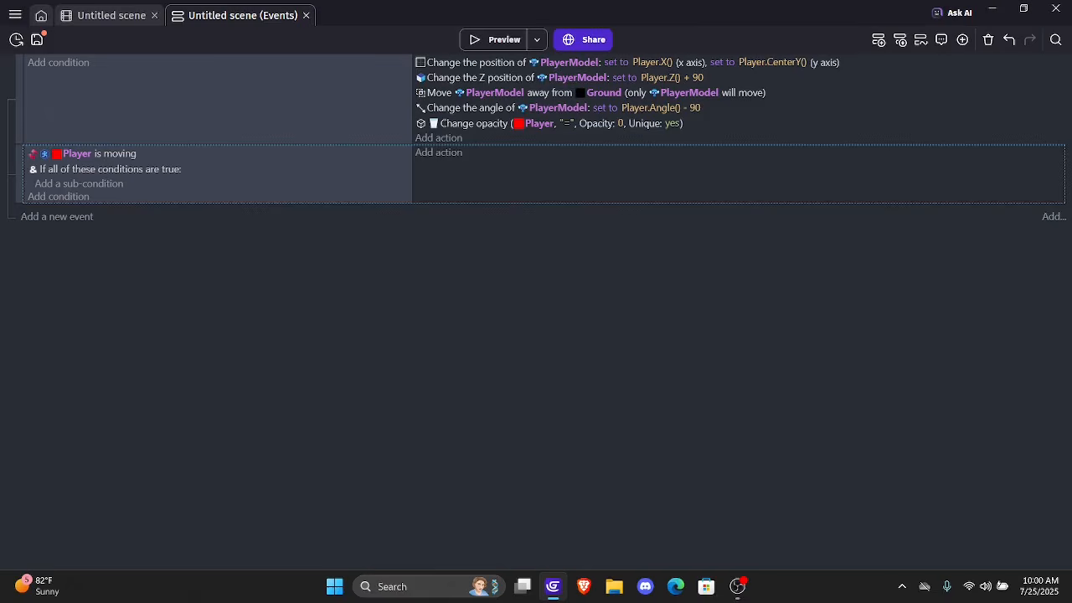
pyautogui.hotkey('ctrl', 's')
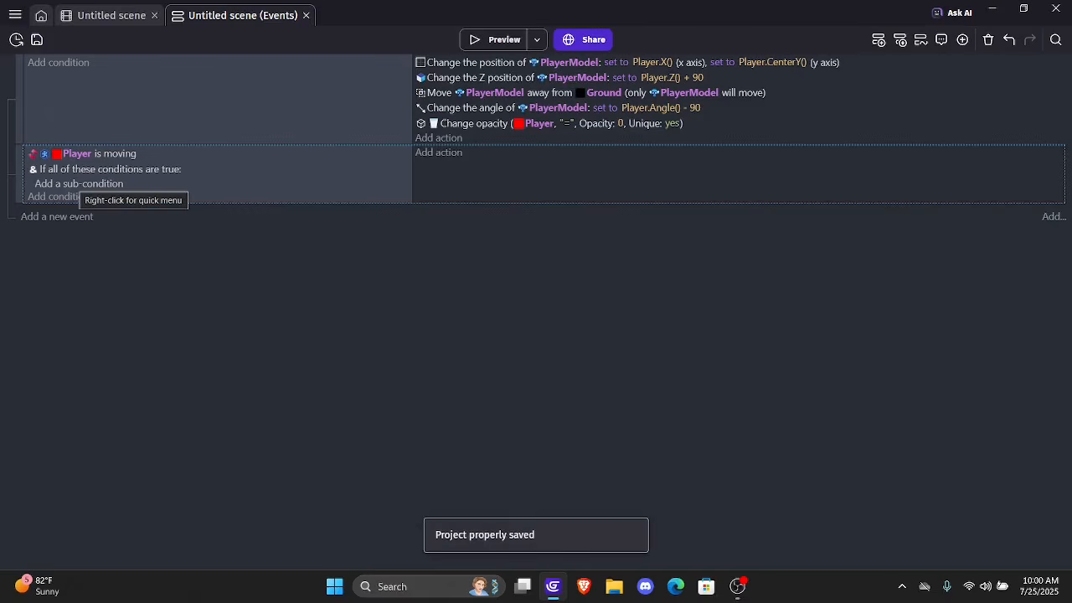
# Add Player's "Is on floor" condition as a sub-condition of the And condition
pyautogui.click(54, 196)
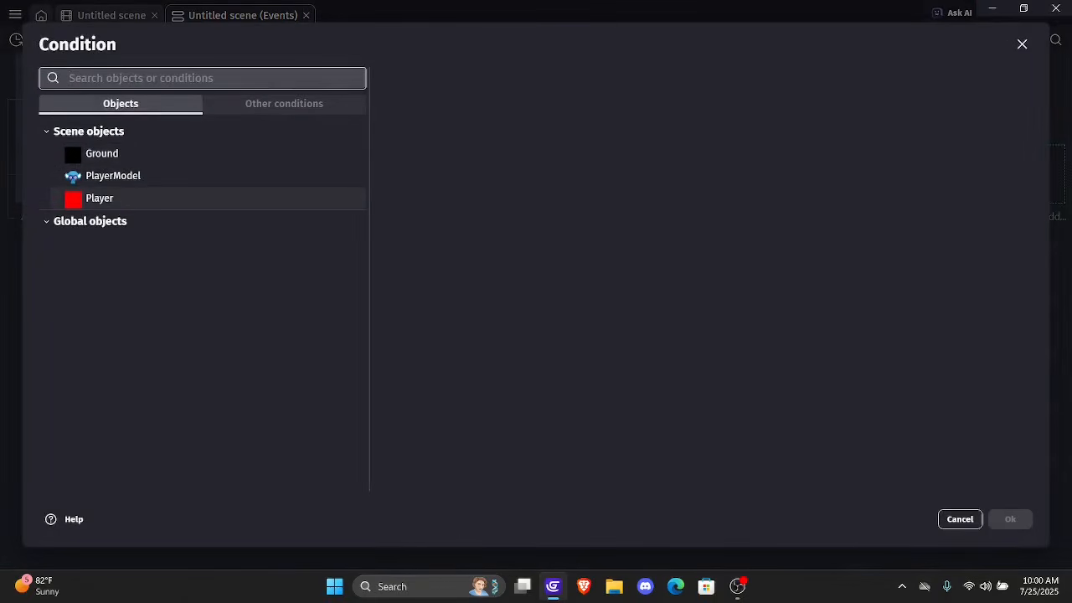
pyautogui.click(99, 198)
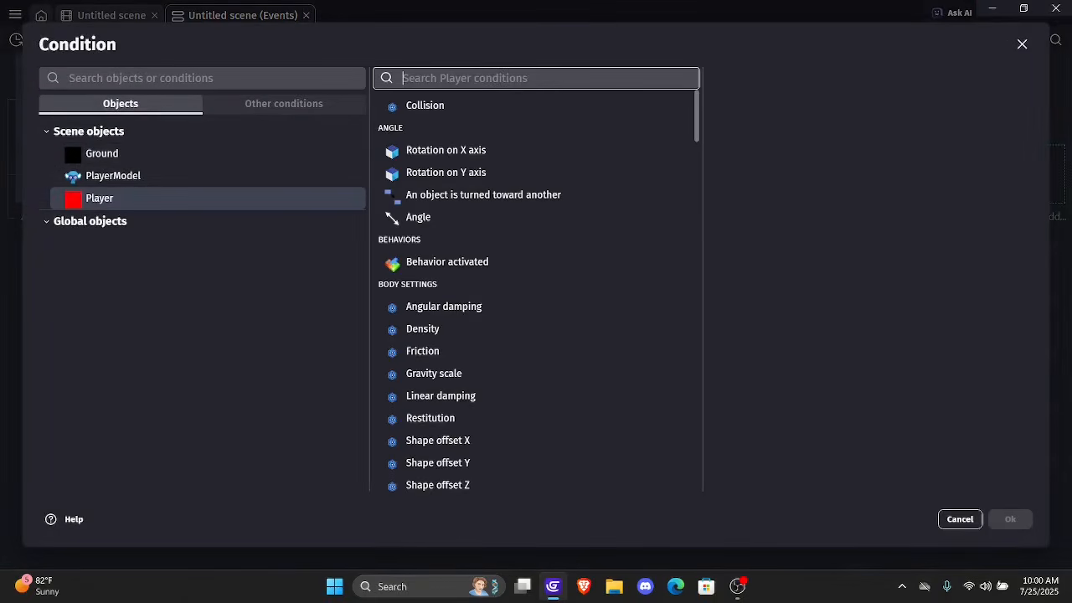
pyautogui.write('on gr')
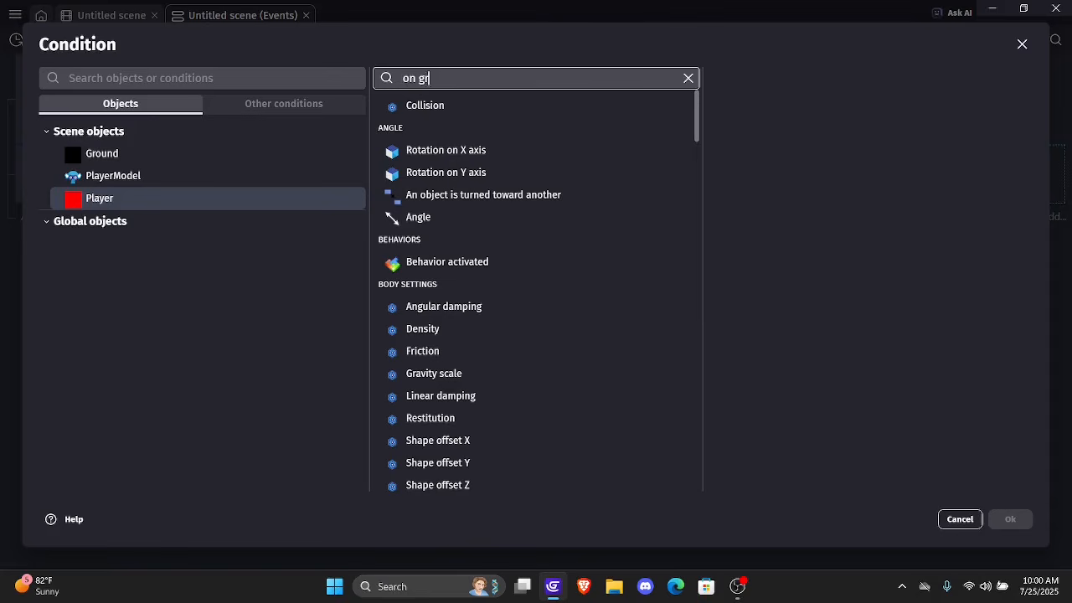
pyautogui.write('ound')
pyautogui.press('BackSpace')
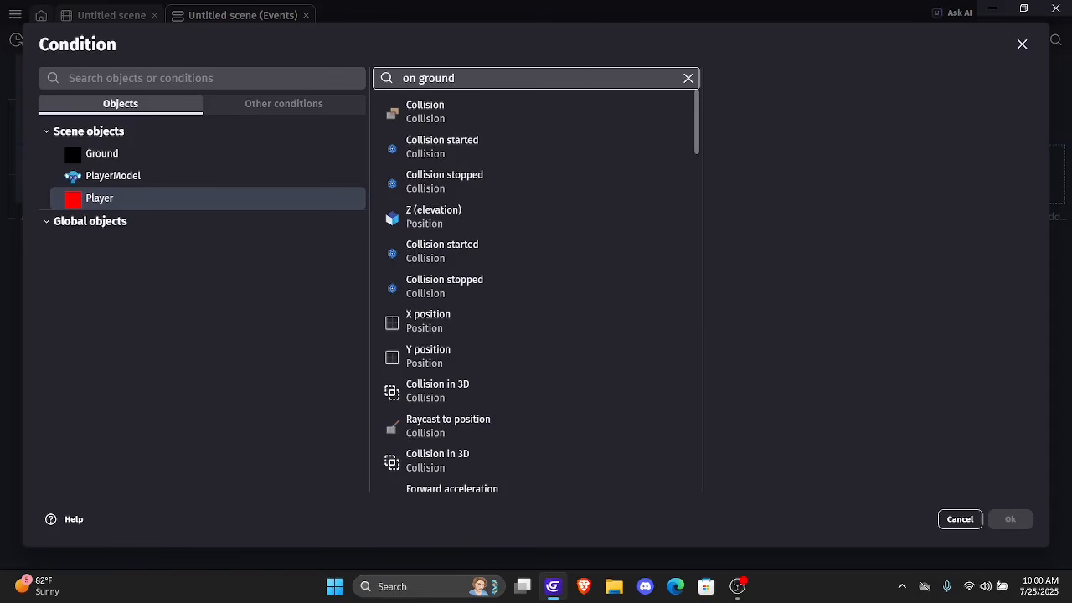
pyautogui.press('BackSpace')
pyautogui.press('BackSpace')
pyautogui.press('BackSpace')
pyautogui.press('BackSpace')
pyautogui.press('BackSpace')
pyautogui.press('BackSpace')
pyautogui.press('BackSpace')
pyautogui.press('BackSpace')
pyautogui.write('grou')
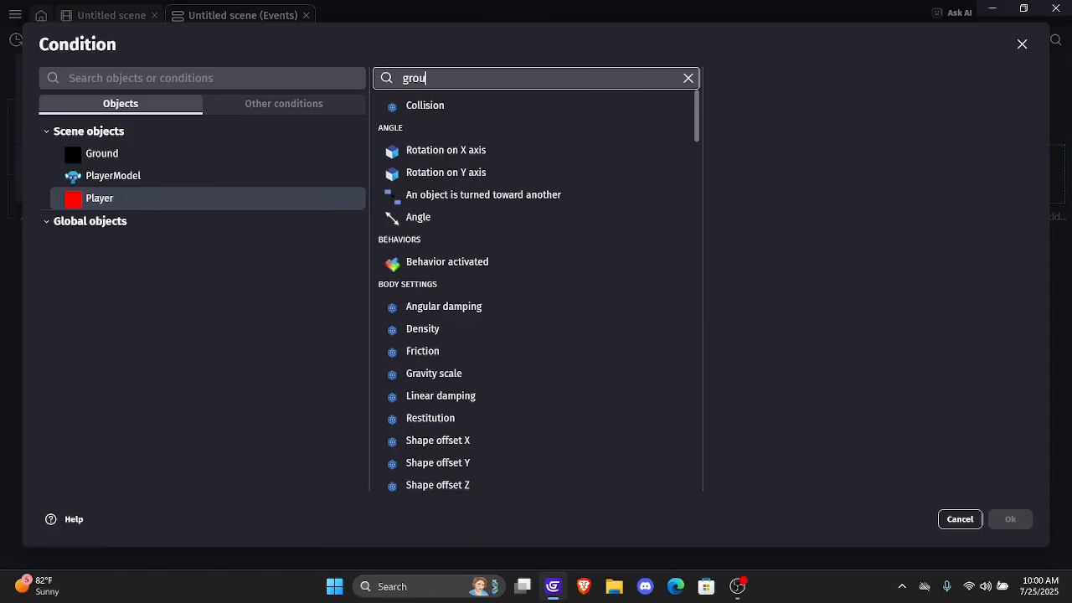
pyautogui.press('BackSpace')
pyautogui.press('BackSpace')
pyautogui.press('BackSpace')
pyautogui.press('BackSpace')
pyautogui.write('floor')
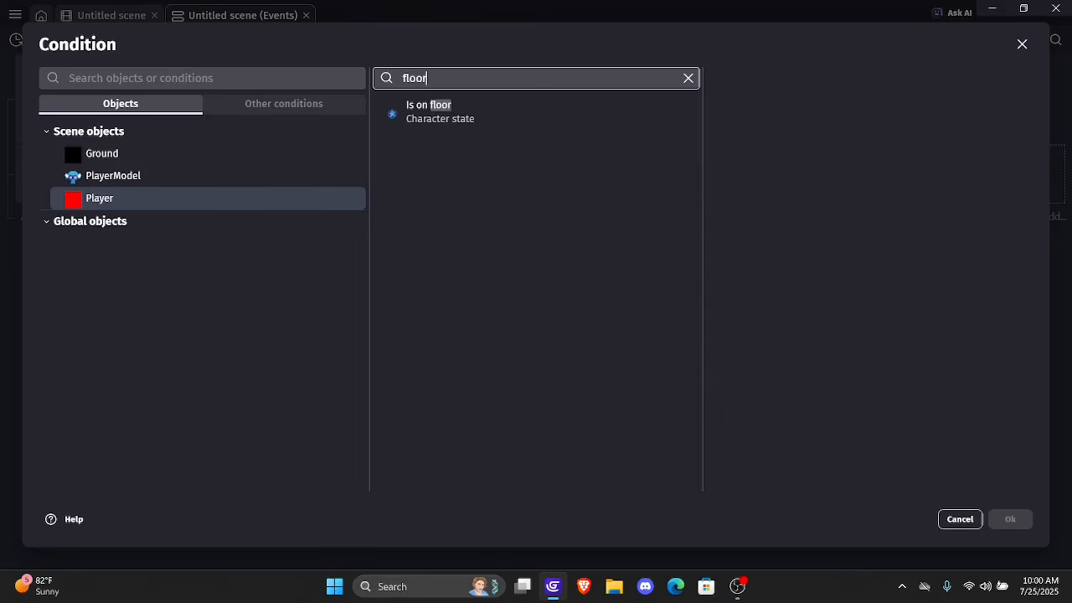
pyautogui.click(486, 112)
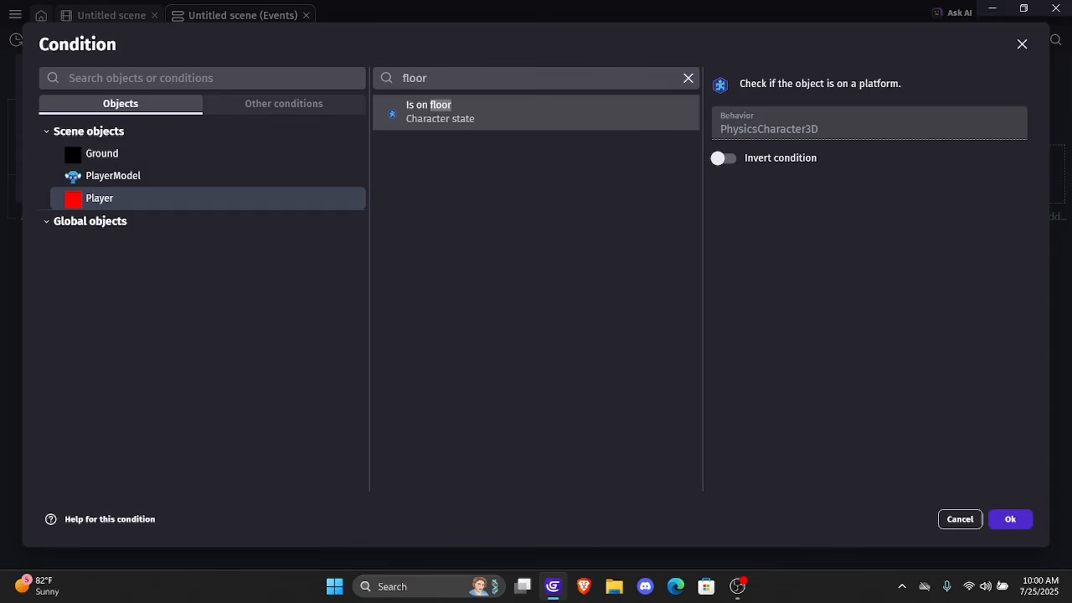
pyautogui.click(1010, 519)
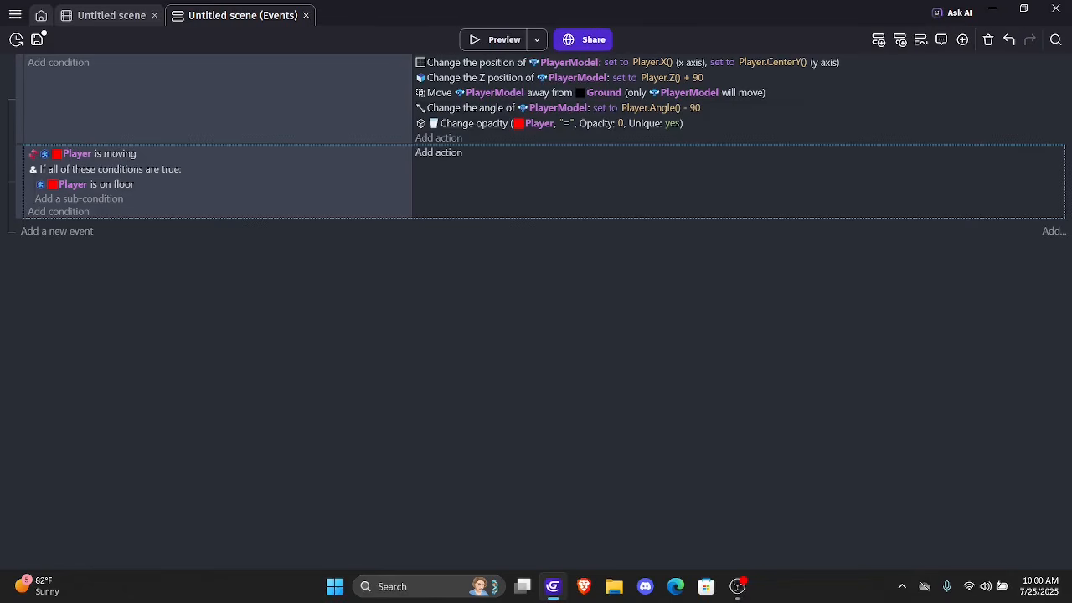
# Add an action to this event that sets PlayerModel's animation by name to Idle
pyautogui.click(444, 153)
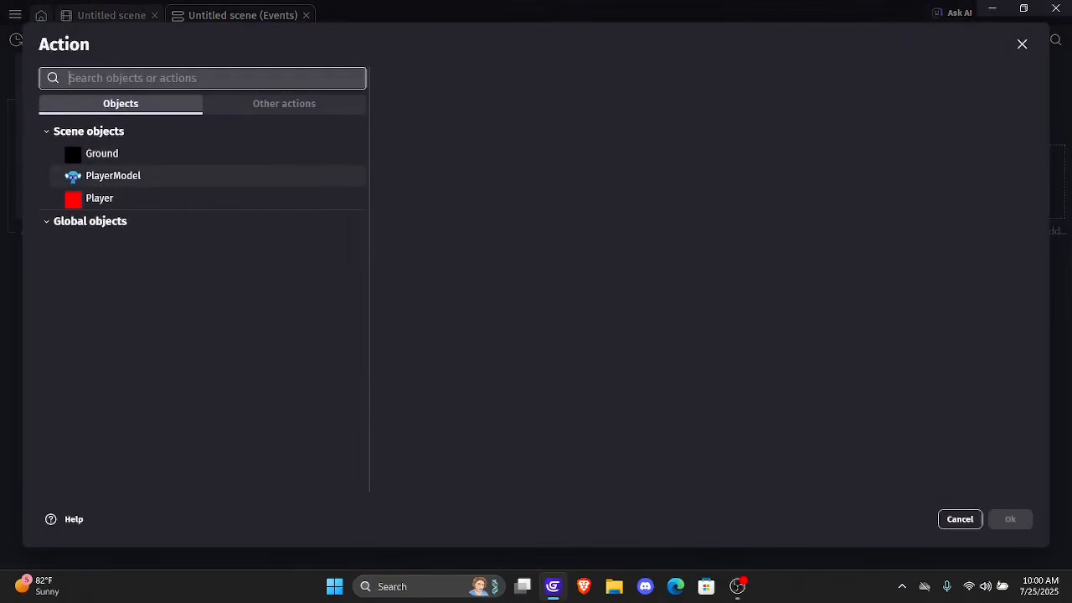
pyautogui.click(208, 176)
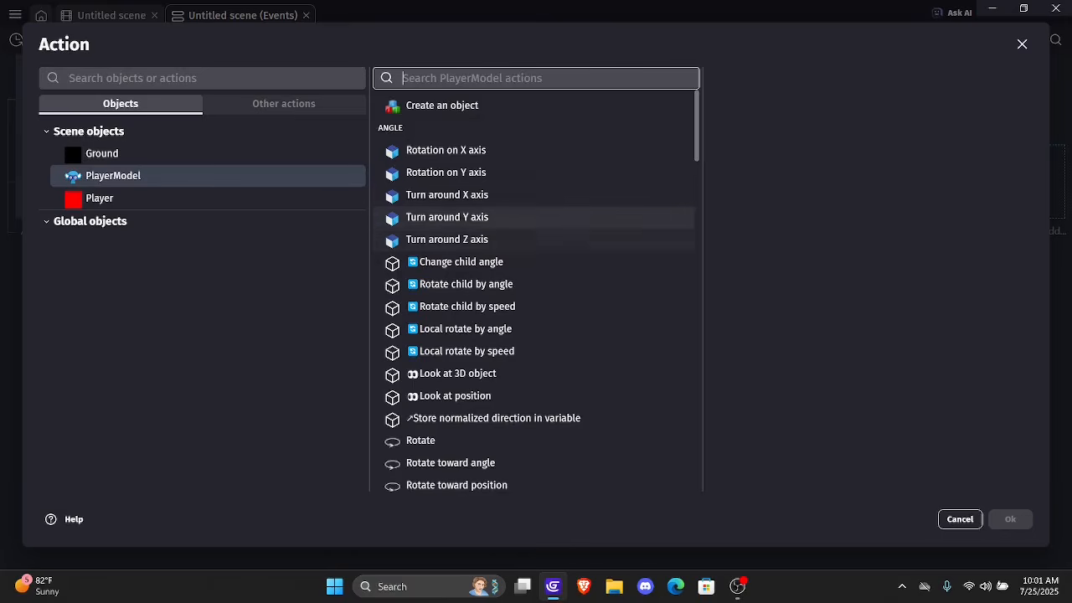
pyautogui.write('anima')
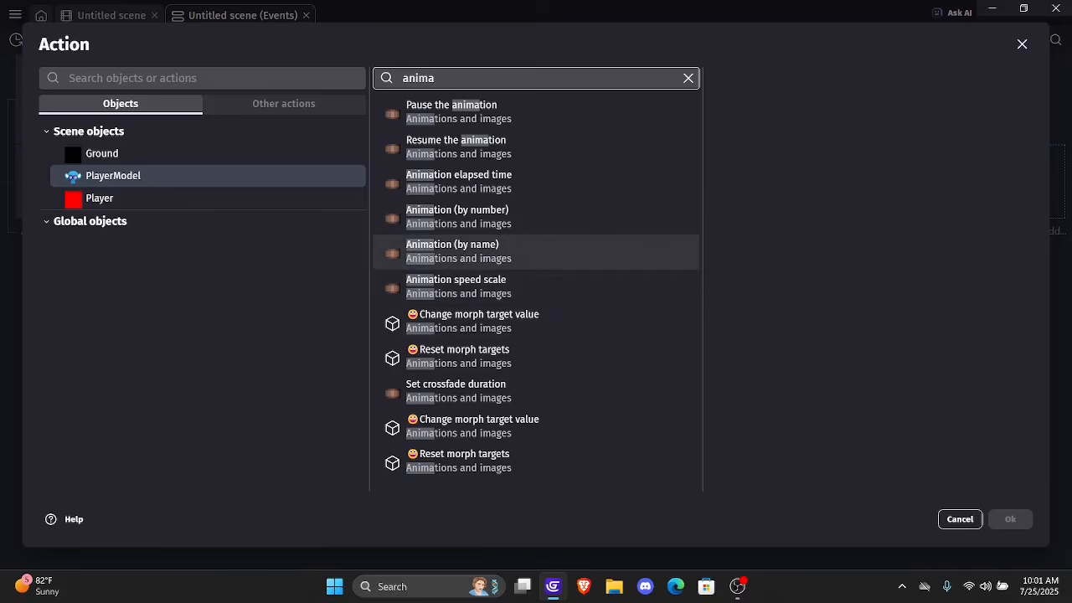
pyautogui.click(457, 216)
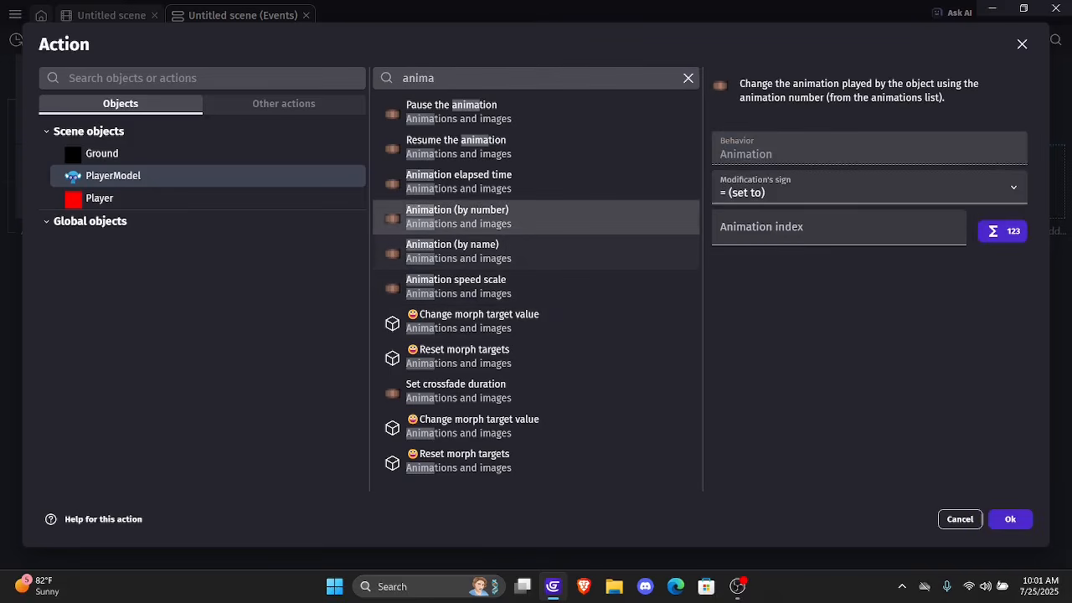
pyautogui.click(502, 251)
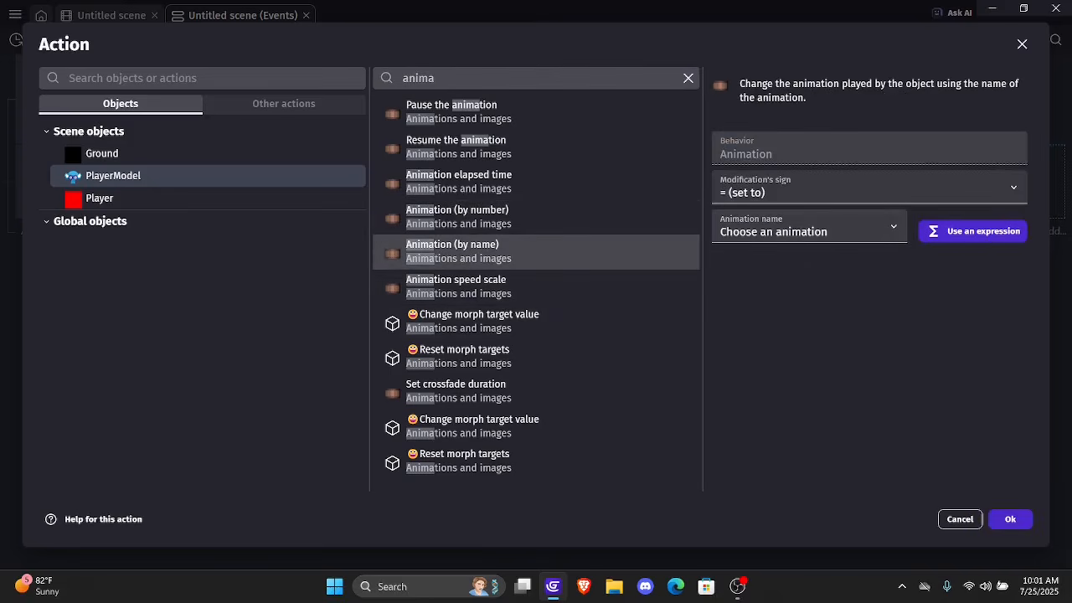
pyautogui.click(809, 231)
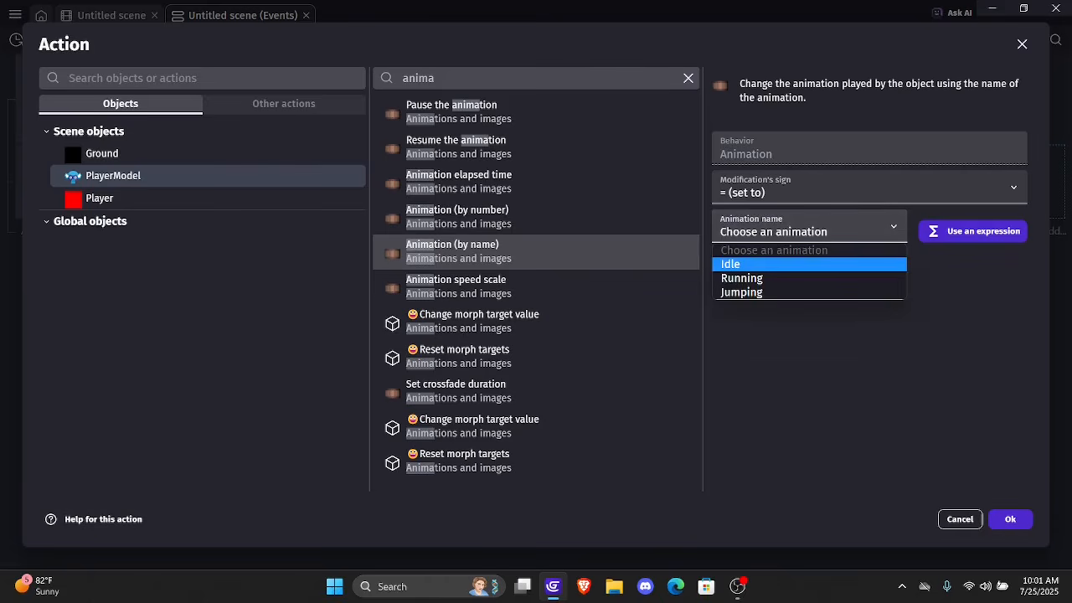
pyautogui.click(788, 263)
pyautogui.click(1011, 520)
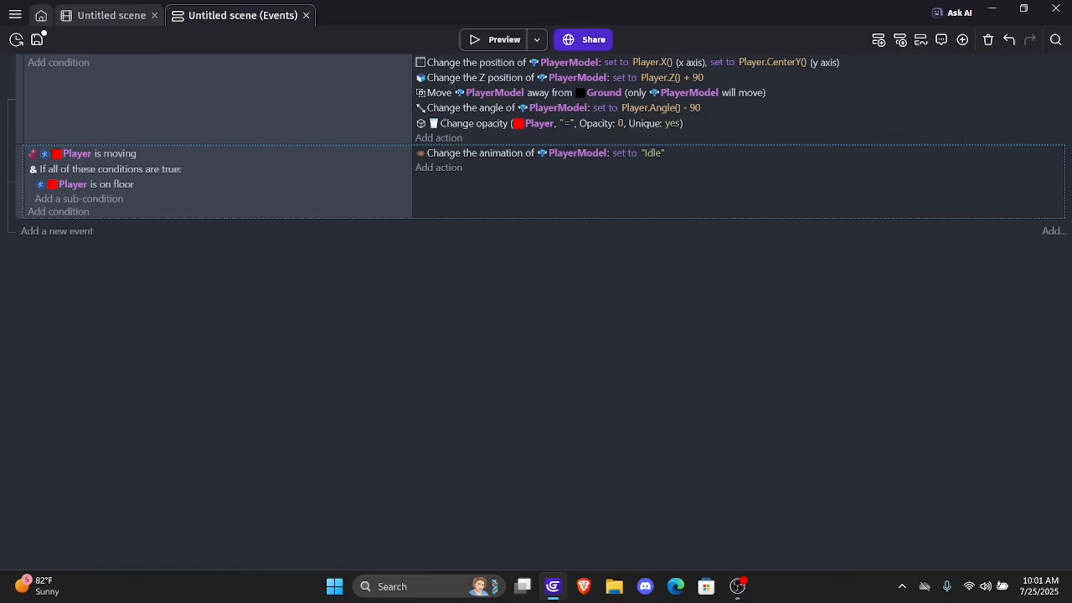
# Preview the game, move the character in all four directions to check its Idle animation and height above the ground, and close the preview
pyautogui.click(499, 39)
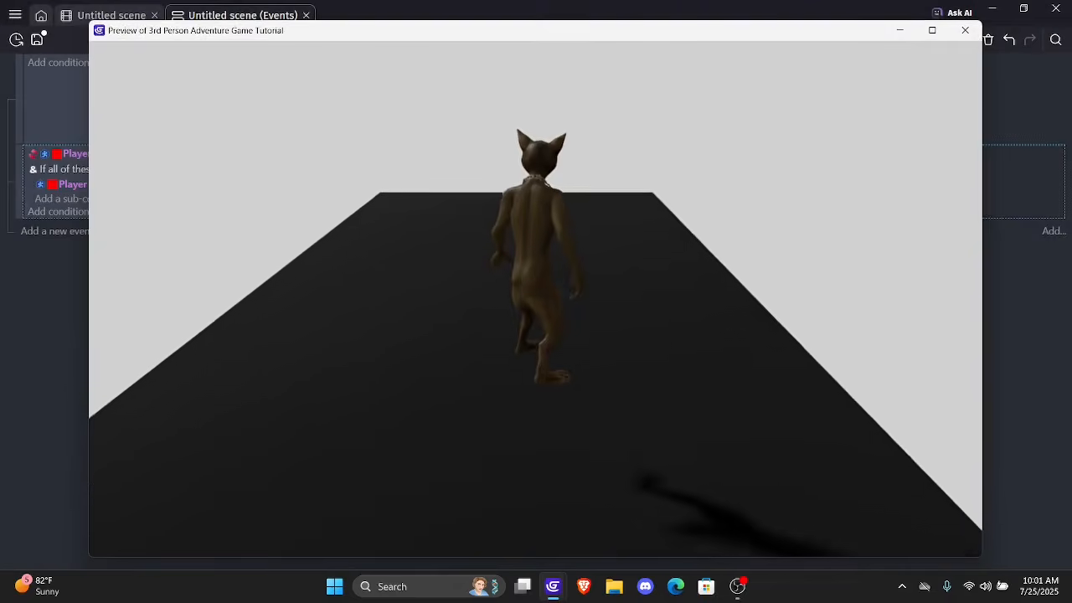
pyautogui.press('Left')
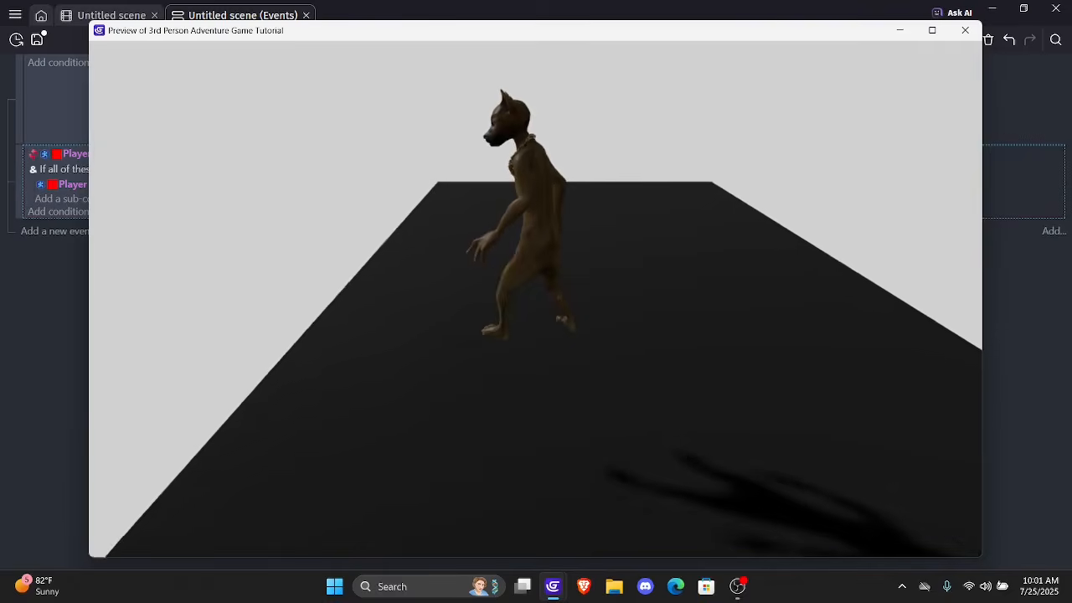
pyautogui.press('Up')
pyautogui.press('Right')
pyautogui.press('Down')
pyautogui.press('Left')
pyautogui.press('Right')
pyautogui.press('Down')
pyautogui.press('Left')
pyautogui.press('Up')
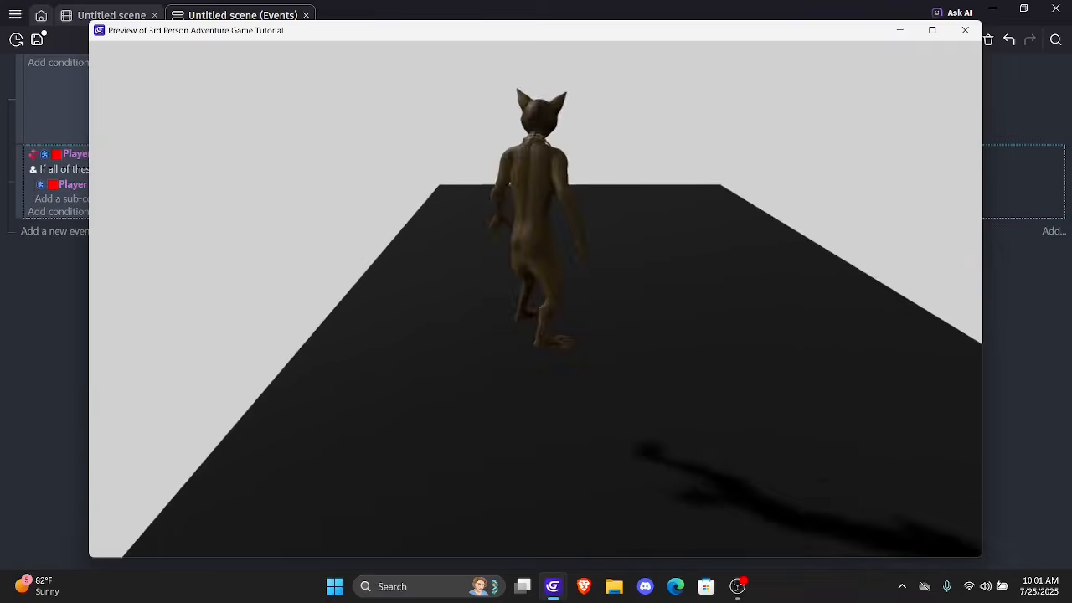
pyautogui.press('Right')
pyautogui.press('Down')
pyautogui.press('Left')
pyautogui.press('Up')
pyautogui.press('Down')
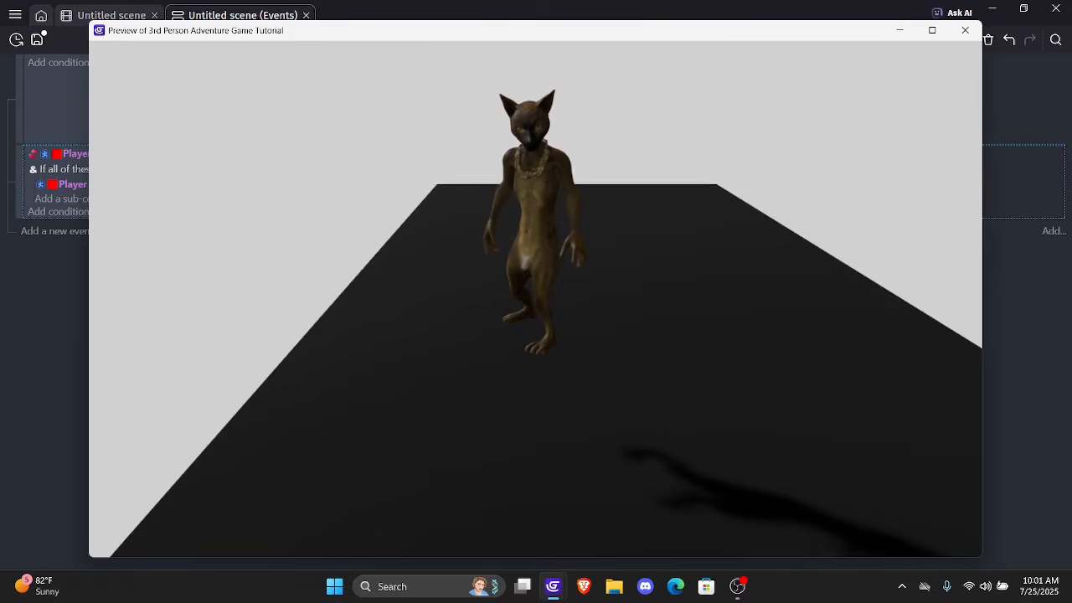
pyautogui.press('Up')
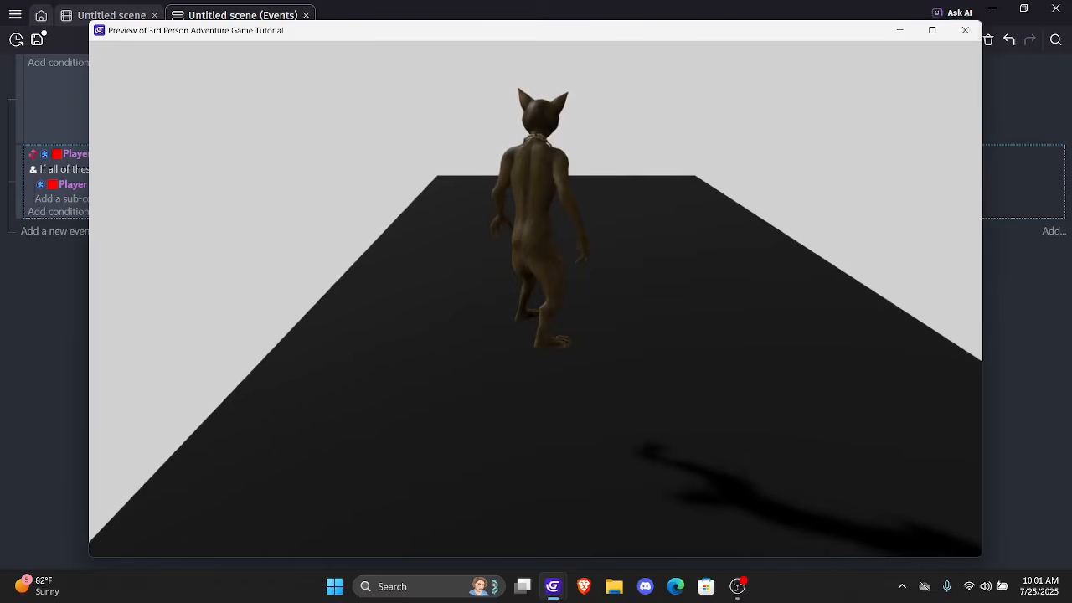
pyautogui.hotkey('alt', 'F4')
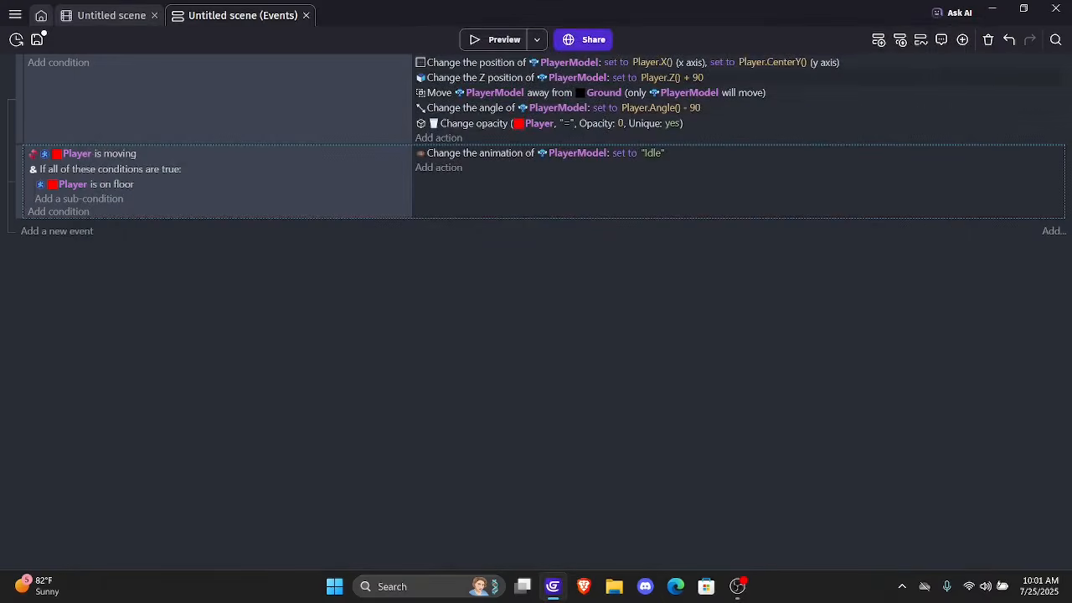
# Set the value in PlayerModel's Z position action to Player.Z()
pyautogui.click(672, 77)
pyautogui.click(749, 110)
pyautogui.press('BackSpace')
pyautogui.press('BackSpace')
pyautogui.press('BackSpace')
pyautogui.press('BackSpace')
pyautogui.press('BackSpace')
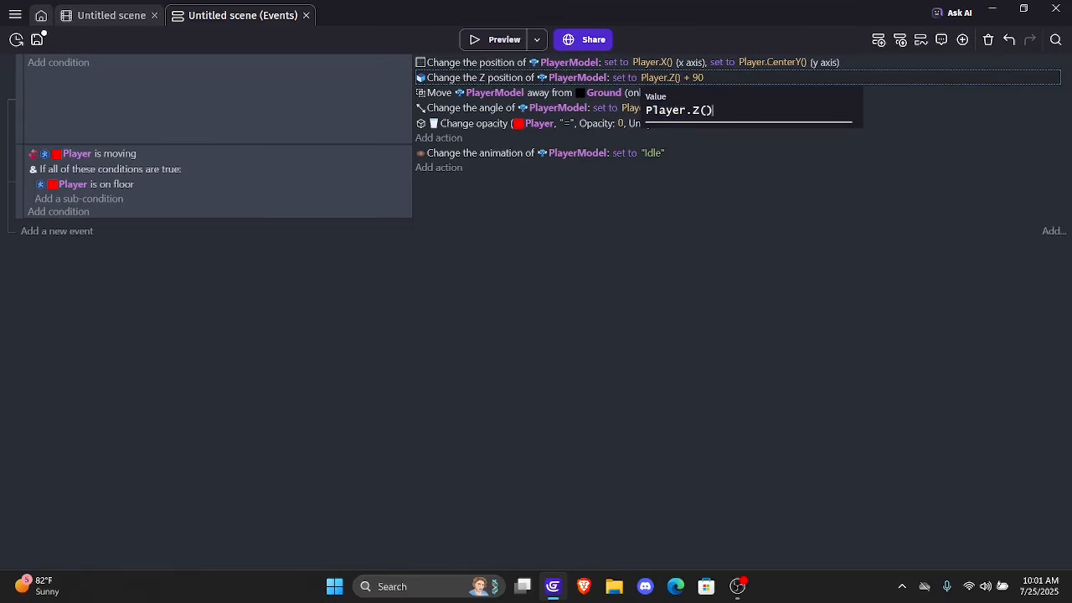
pyautogui.press('Return')
# Preview the game again, walk the character around to check its height relative to the ground, and close the preview
pyautogui.press('F5')
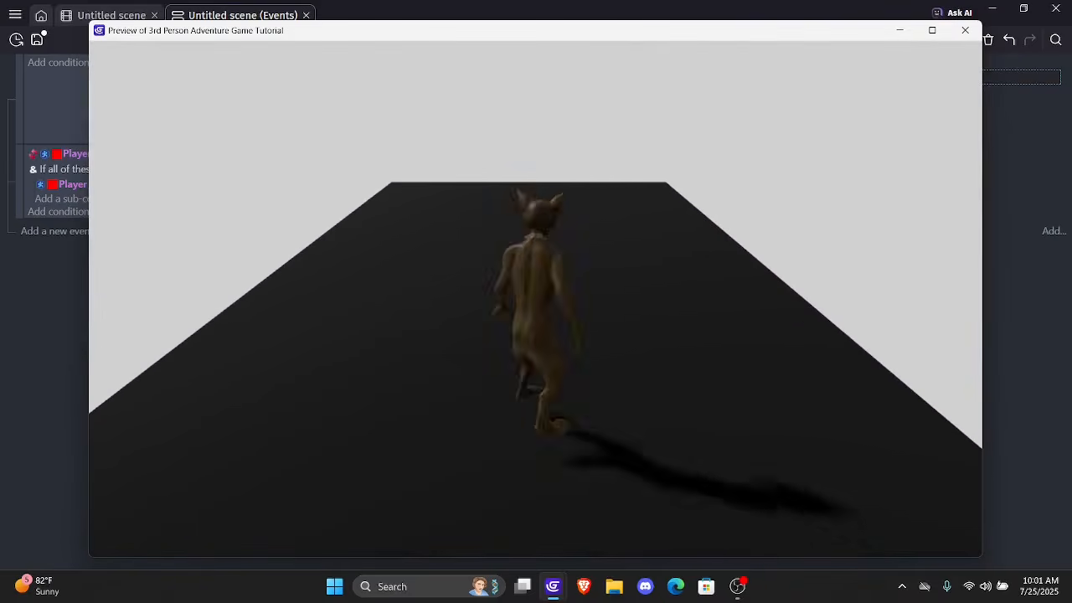
pyautogui.press('Right')
pyautogui.press('Up')
pyautogui.press('Left')
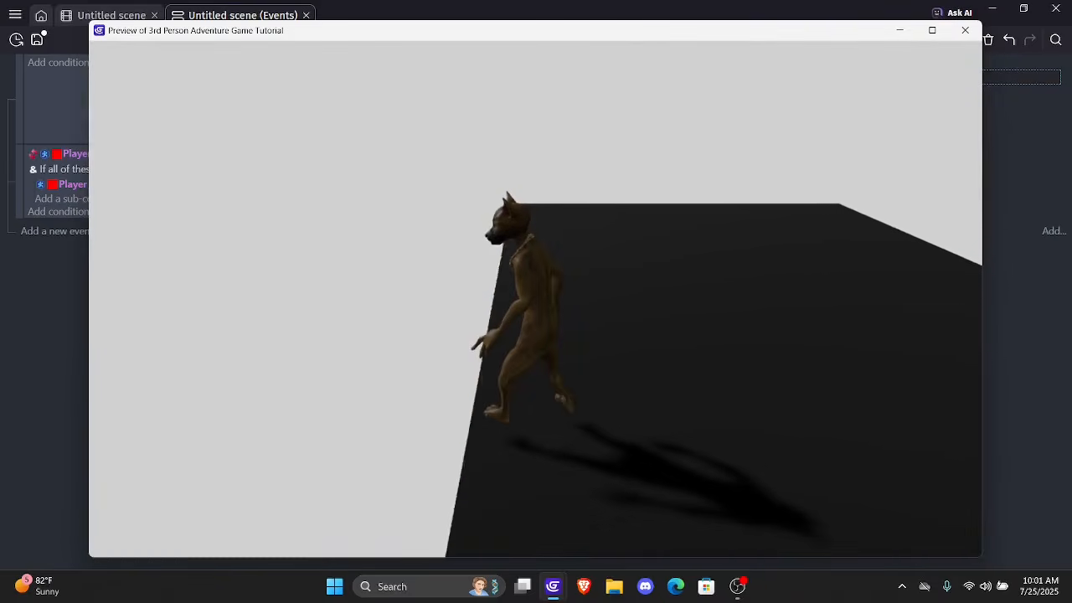
pyautogui.press('Right')
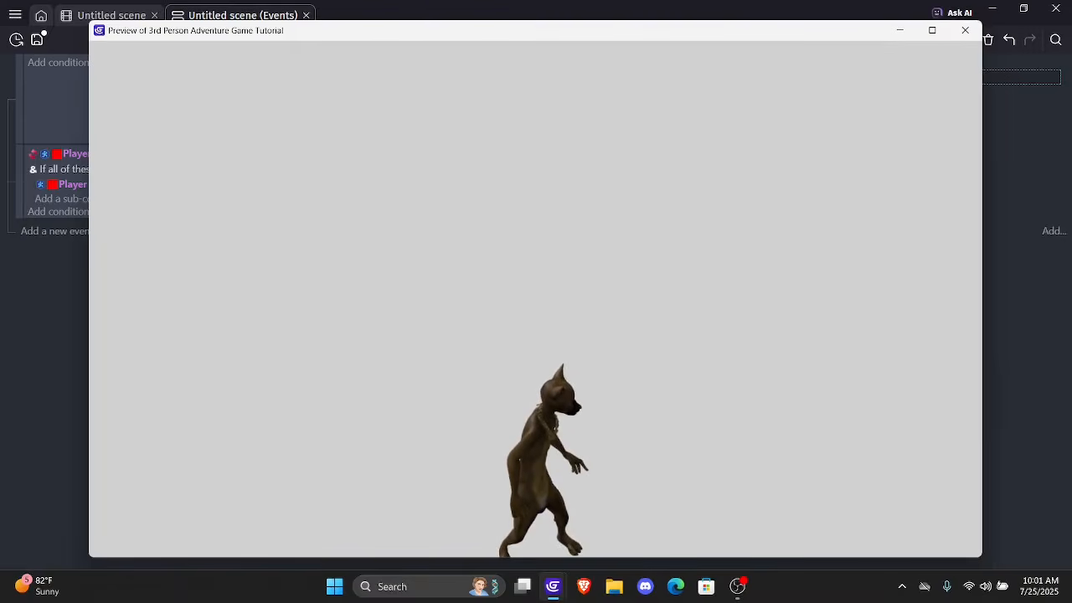
pyautogui.hotkey('alt', 'F4')
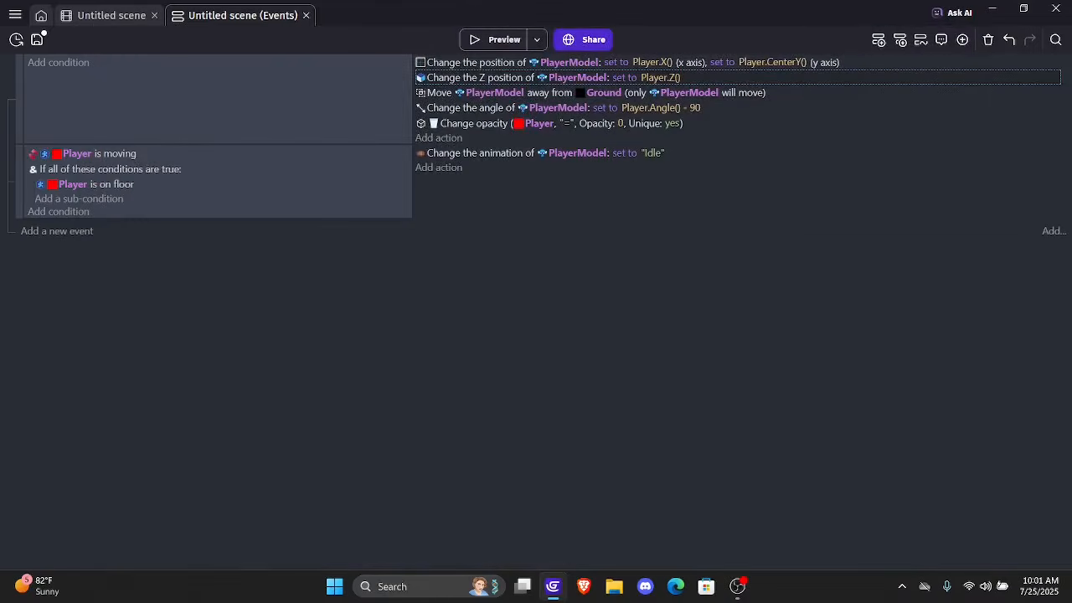
# Set the value in PlayerModel's Z position action to Player.Z() - 5
pyautogui.click(660, 78)
pyautogui.click(714, 110)
pyautogui.write('- ')
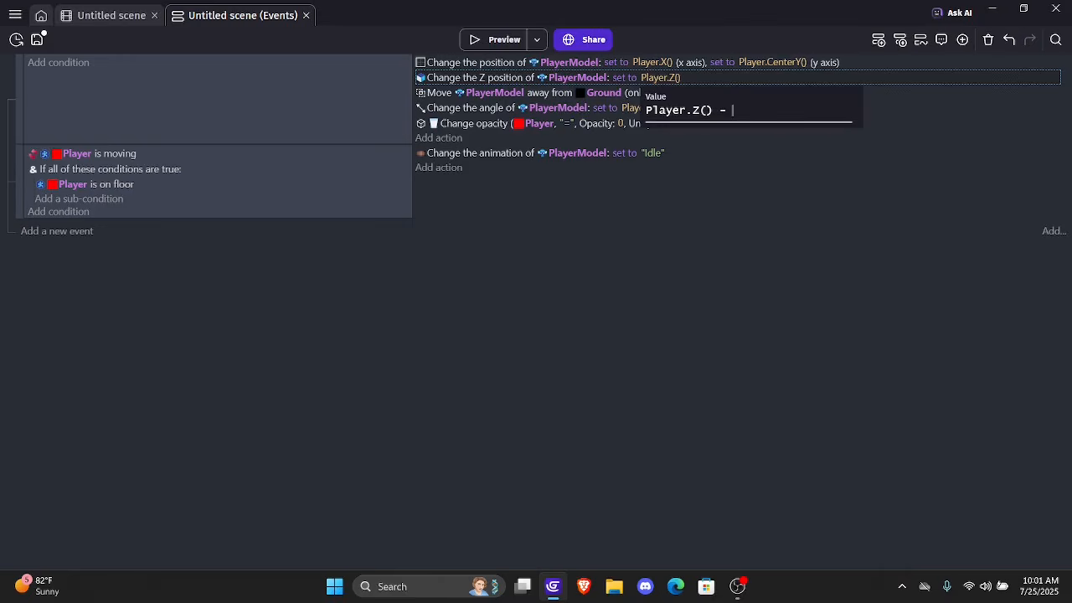
pyautogui.write('5')
pyautogui.press('Return')
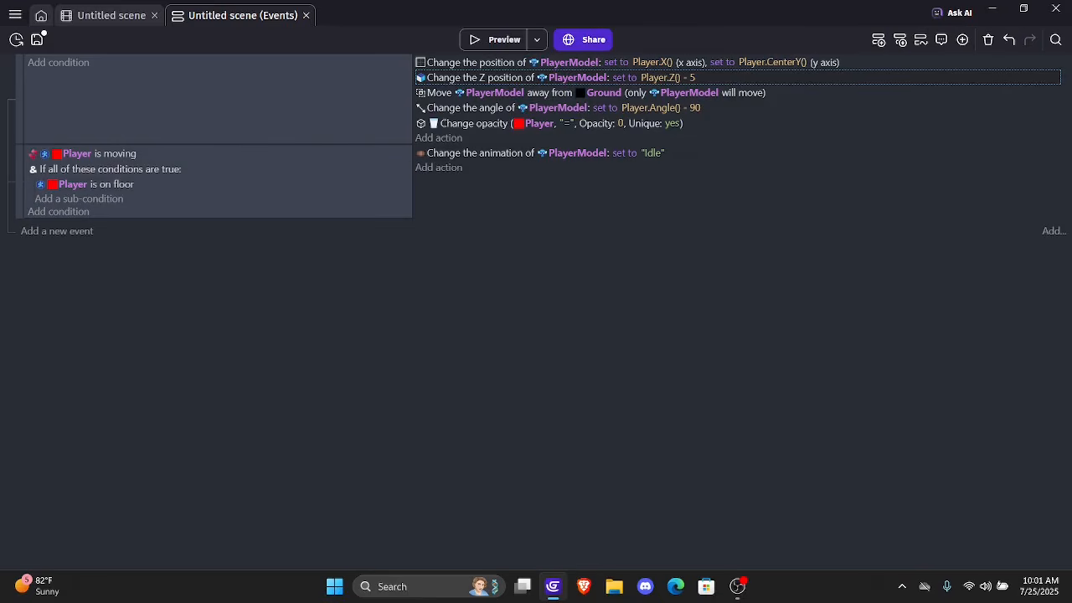
# Duplicate the event that sets PlayerModel's animation to "Idle", placing the copy directly below it
pyautogui.rightClick(201, 211)
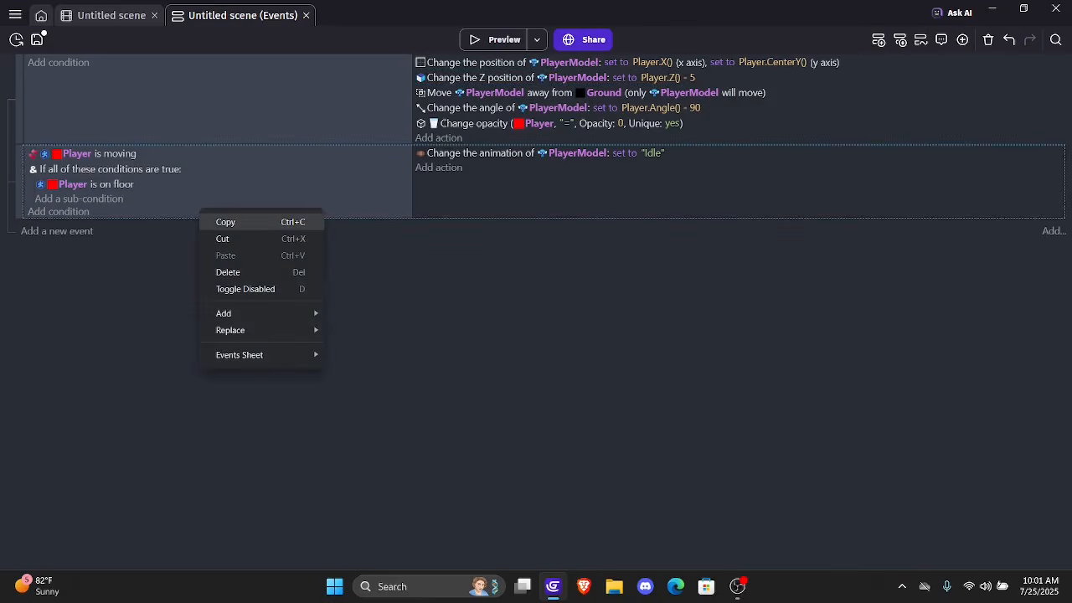
pyautogui.click(226, 222)
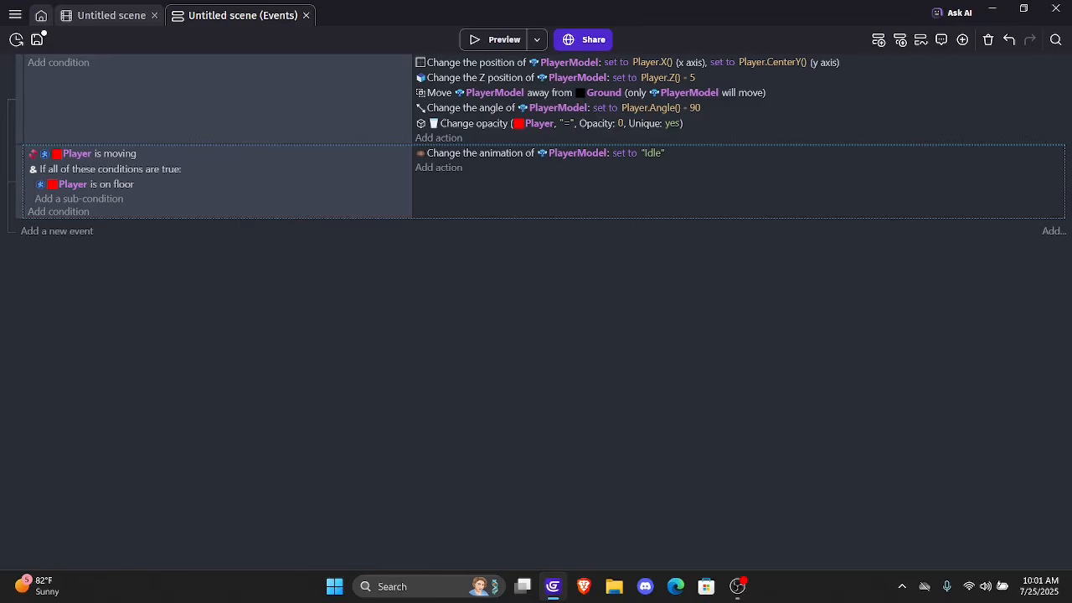
pyautogui.rightClick(214, 212)
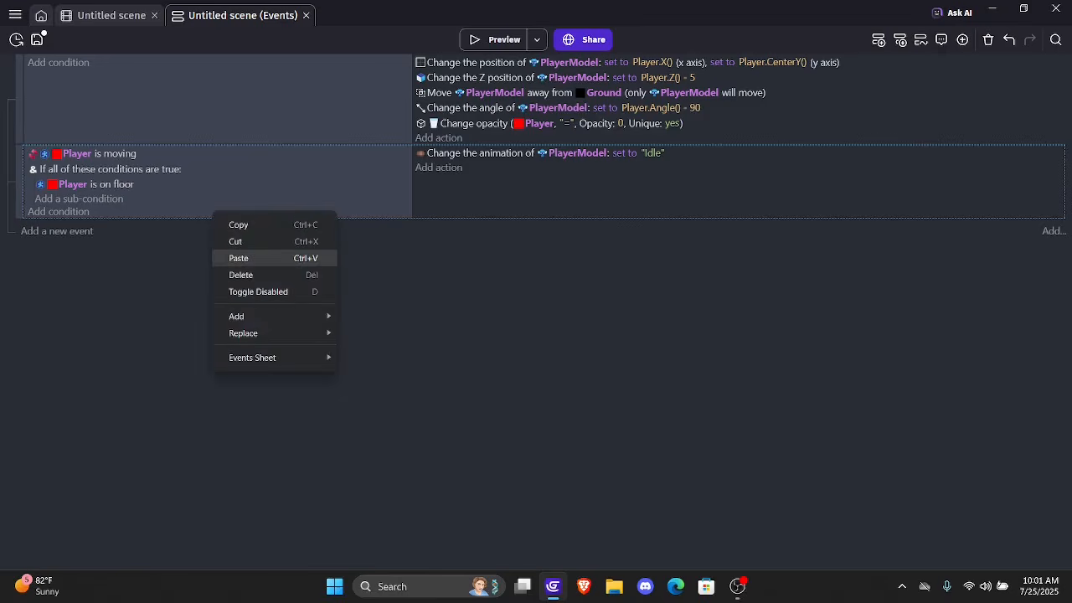
pyautogui.click(243, 258)
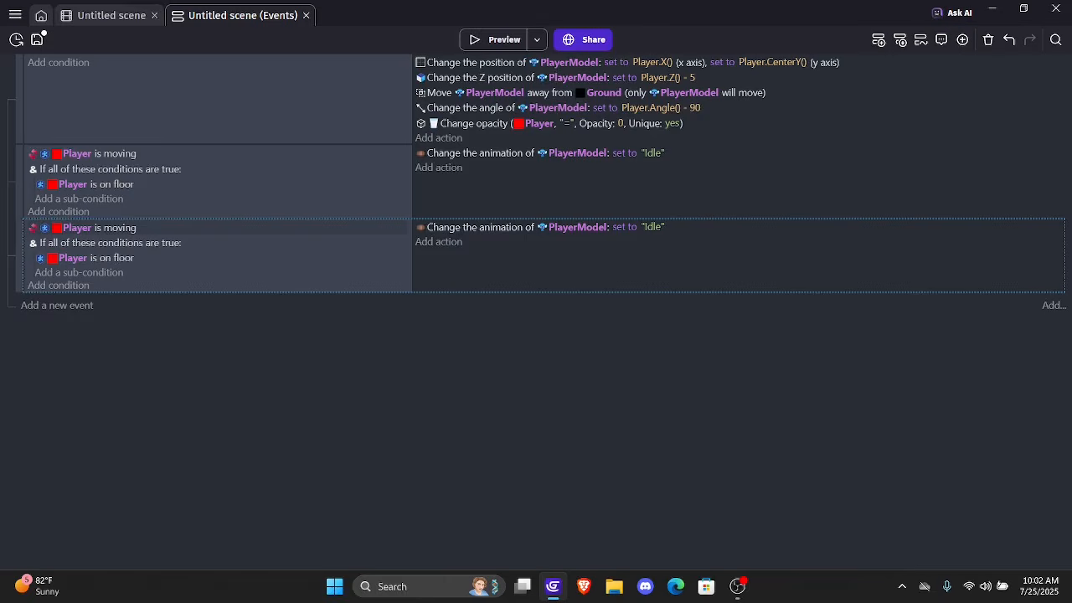
# In the copied event, turn off inversion of the Player is moving condition and set PlayerModel's animation to "Running"
pyautogui.doubleClick(116, 228)
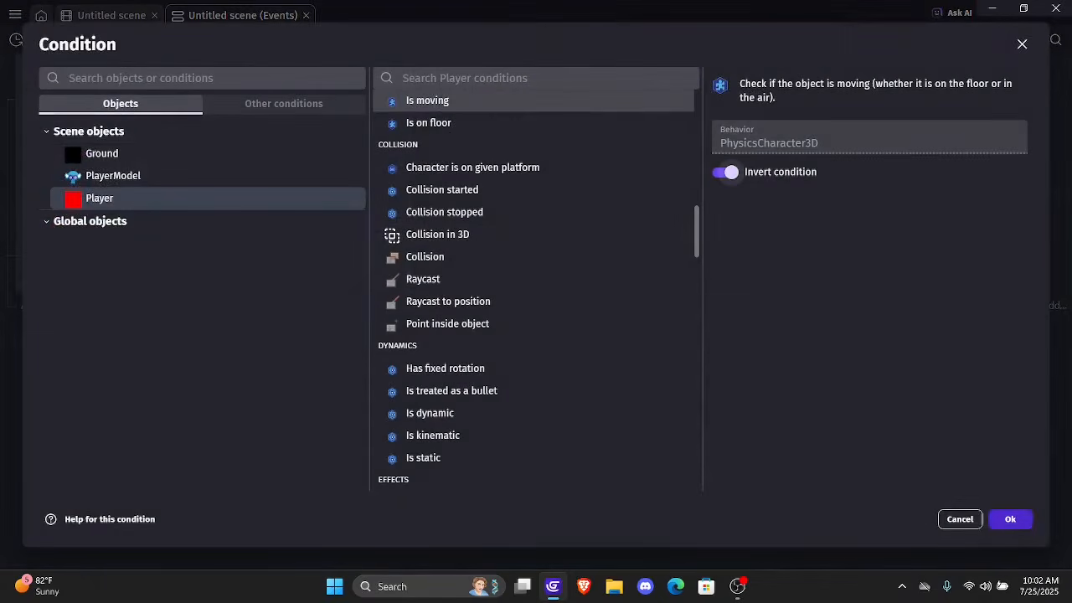
pyautogui.click(731, 172)
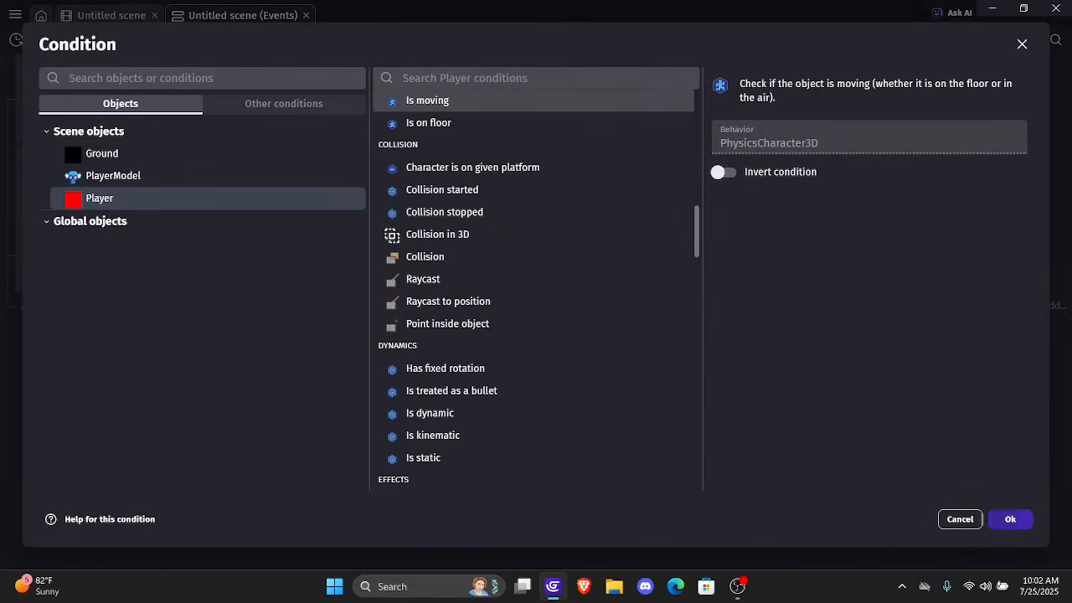
pyautogui.click(1010, 520)
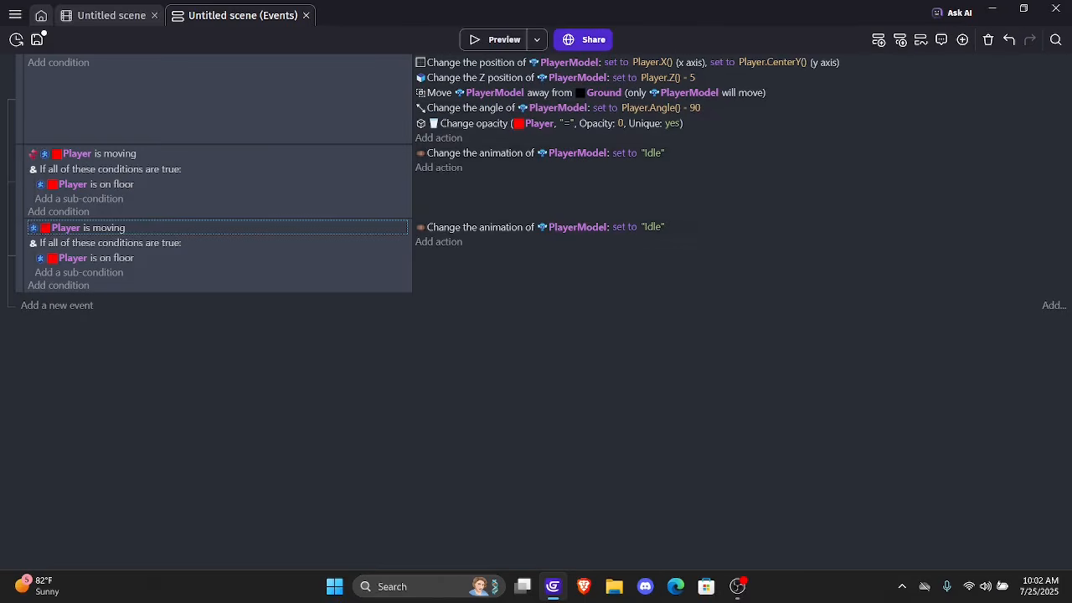
pyautogui.click(654, 227)
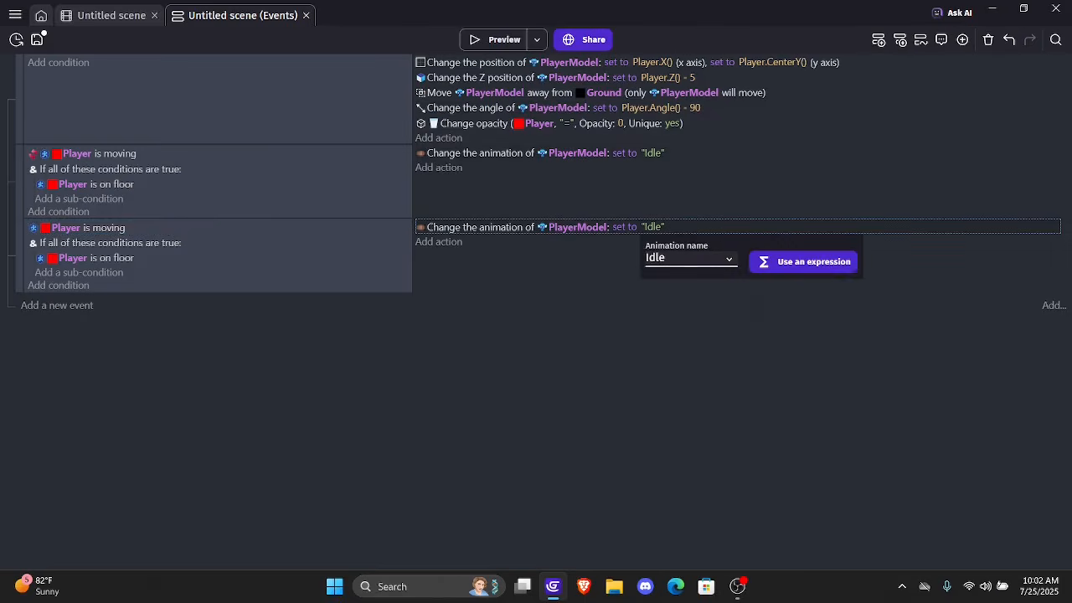
pyautogui.click(691, 258)
pyautogui.click(668, 288)
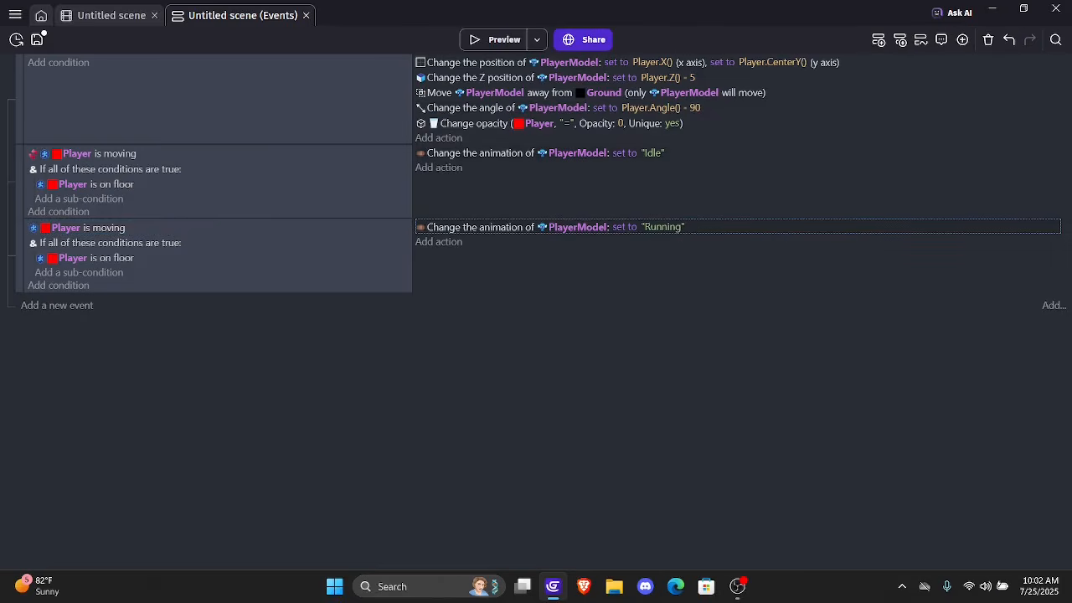
# Preview the game, run the character in all directions to check the switch between Idle and Running animations, and close the preview
pyautogui.click(500, 40)
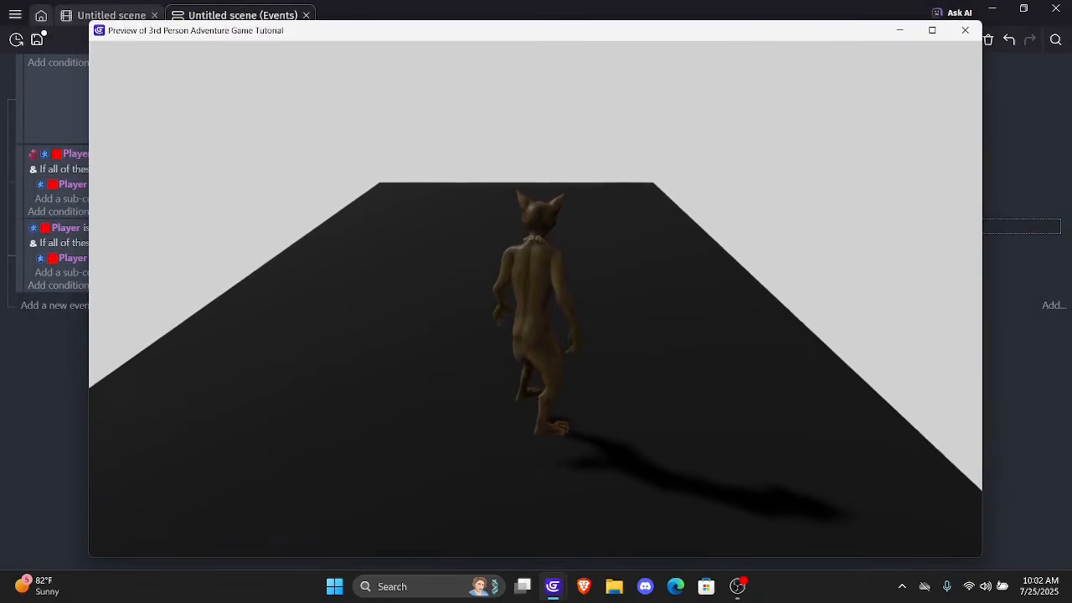
pyautogui.press('d')
pyautogui.press('a')
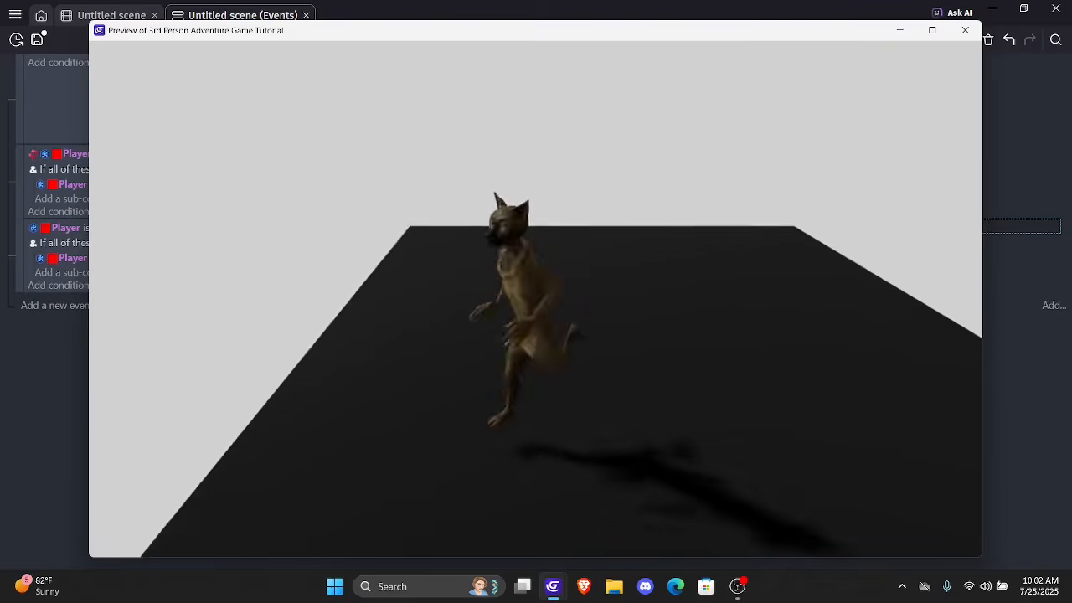
pyautogui.press('s')
pyautogui.press('d')
pyautogui.press('a')
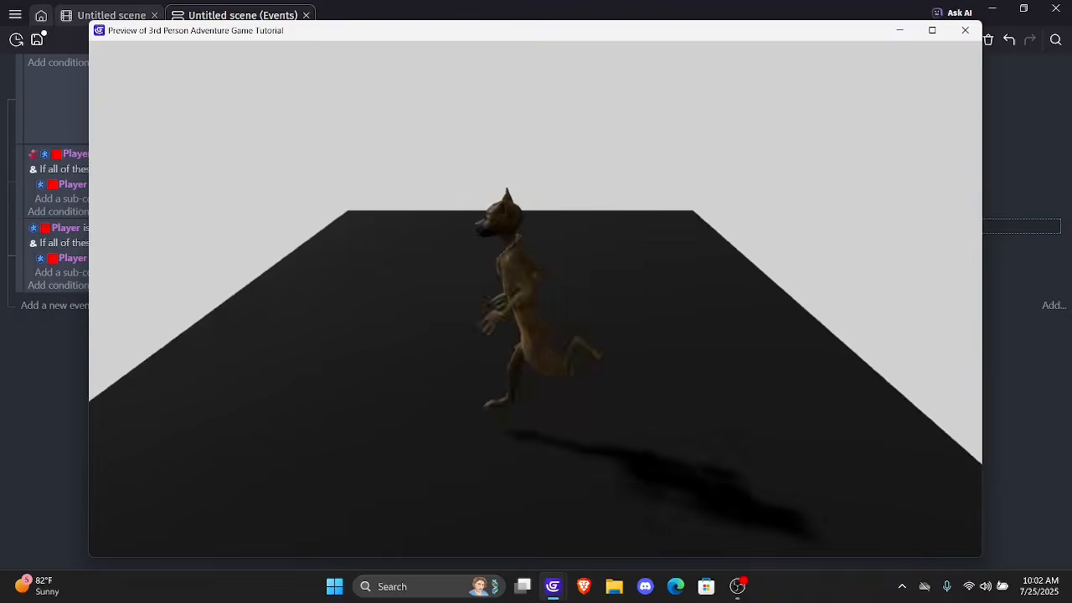
pyautogui.press('s')
pyautogui.press('d')
pyautogui.press('s')
pyautogui.press('a')
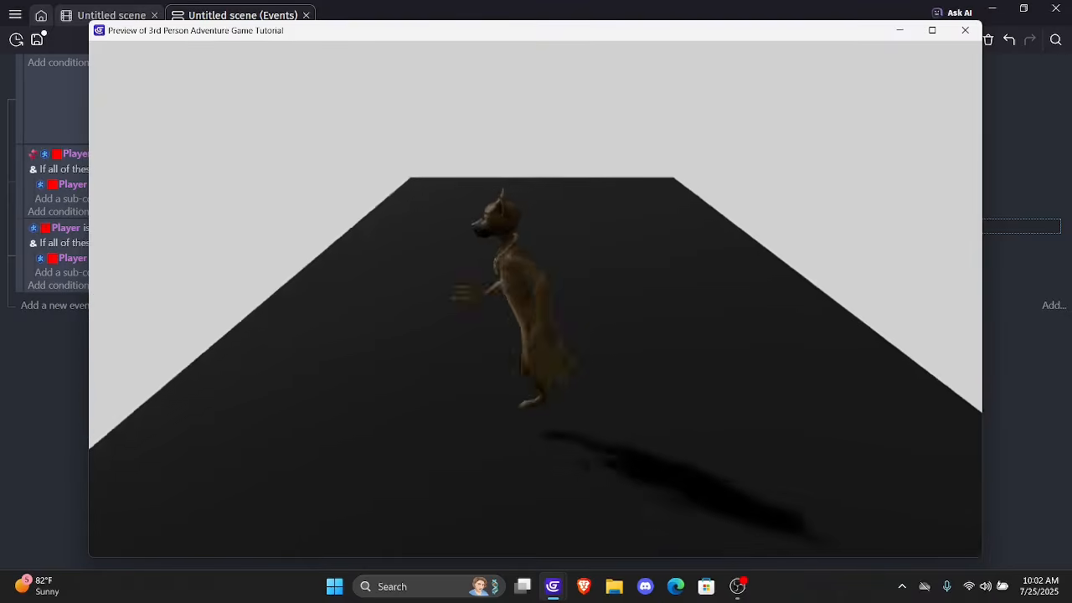
pyautogui.press('s')
pyautogui.press('d')
pyautogui.press('w')
pyautogui.press('a')
pyautogui.press('d')
pyautogui.press('w')
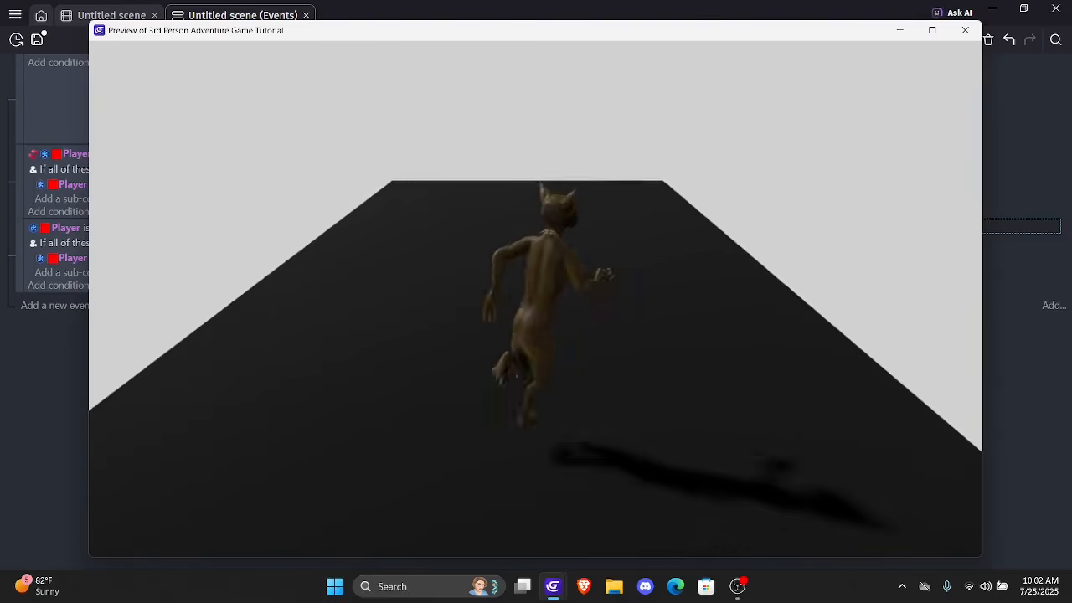
pyautogui.press('a')
pyautogui.press('s')
pyautogui.press('d')
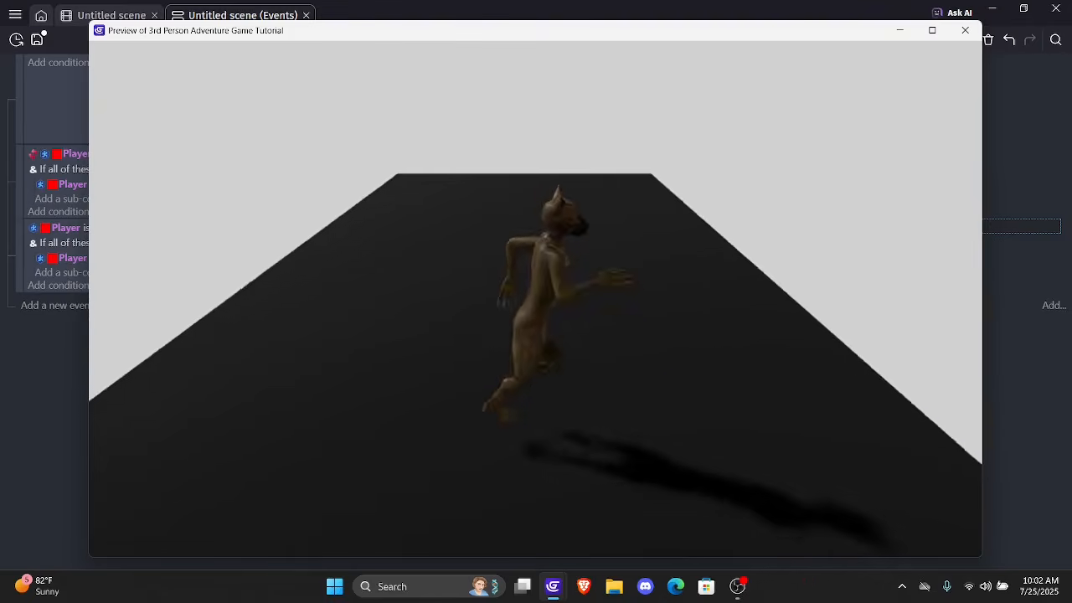
pyautogui.press('w')
pyautogui.press('a')
pyautogui.press('s')
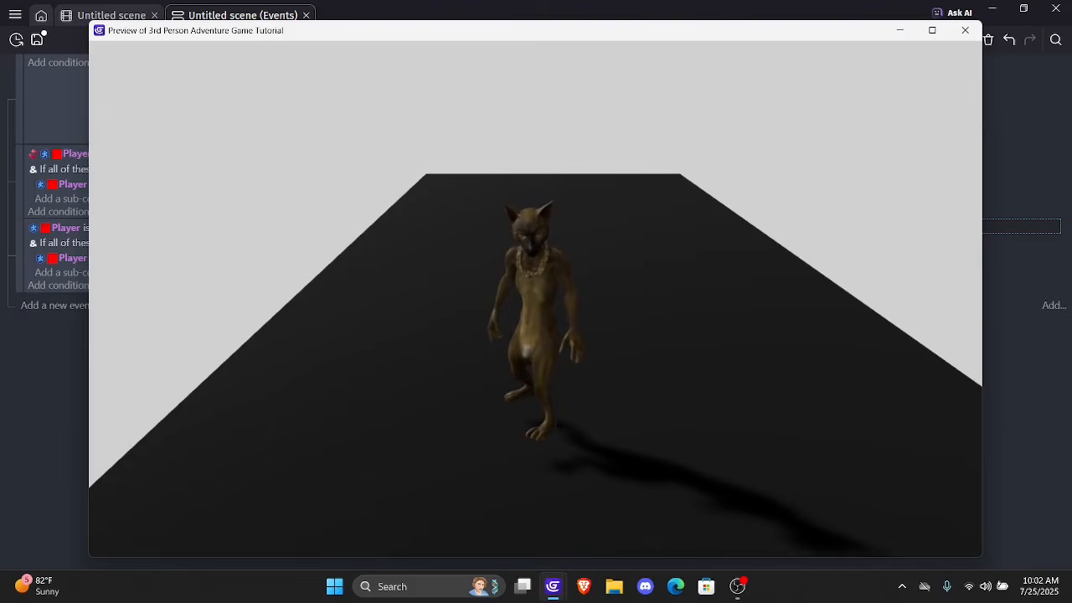
pyautogui.press('d')
pyautogui.press('w')
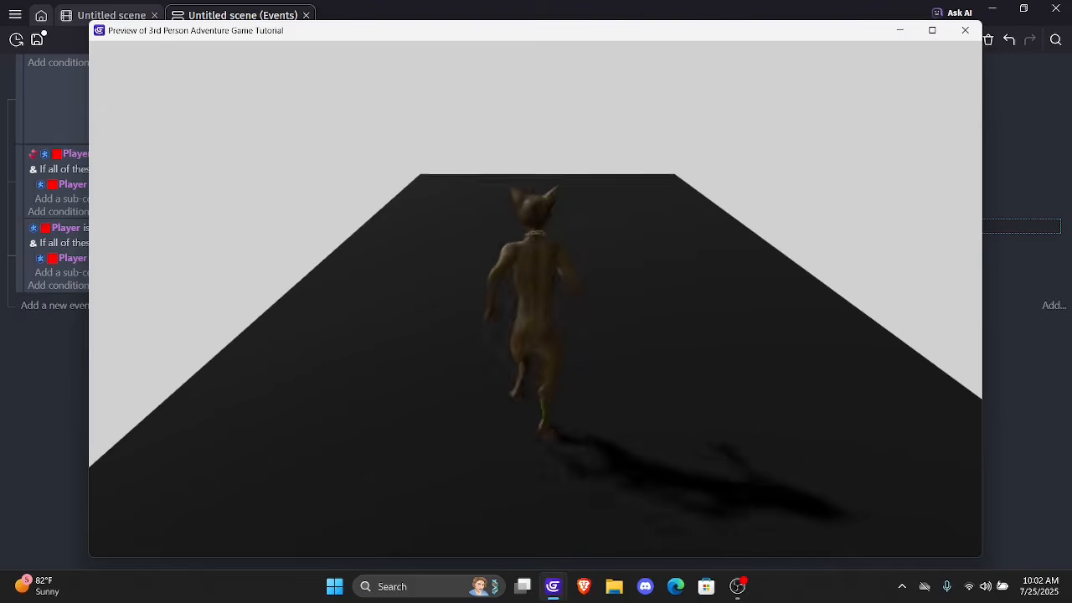
pyautogui.click(965, 30)
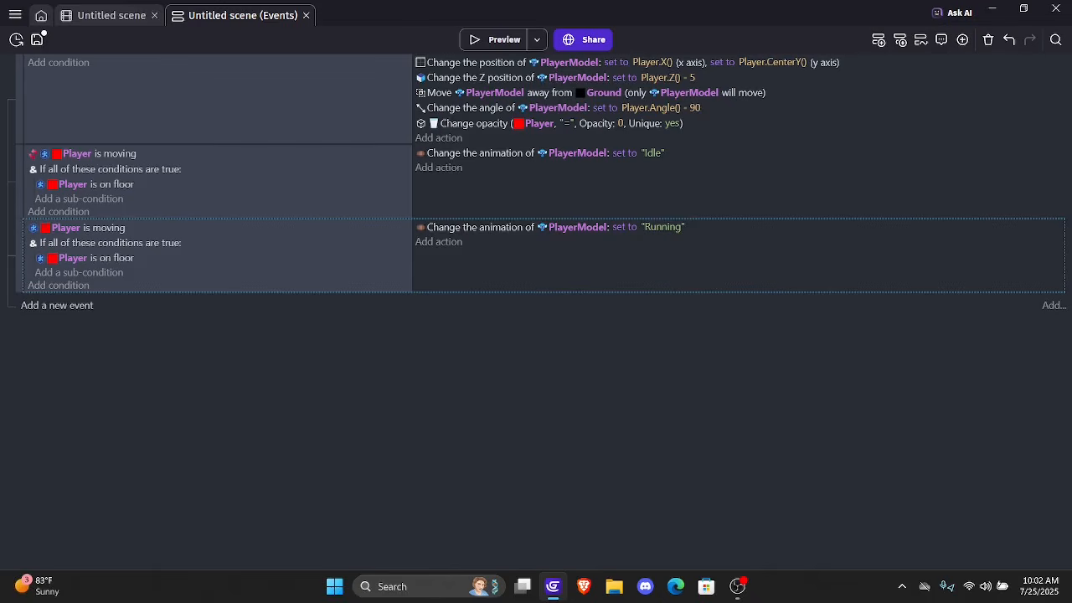
# Add a new event below the Running event with the Player condition "Is jumping"
pyautogui.click(57, 305)
pyautogui.click(58, 299)
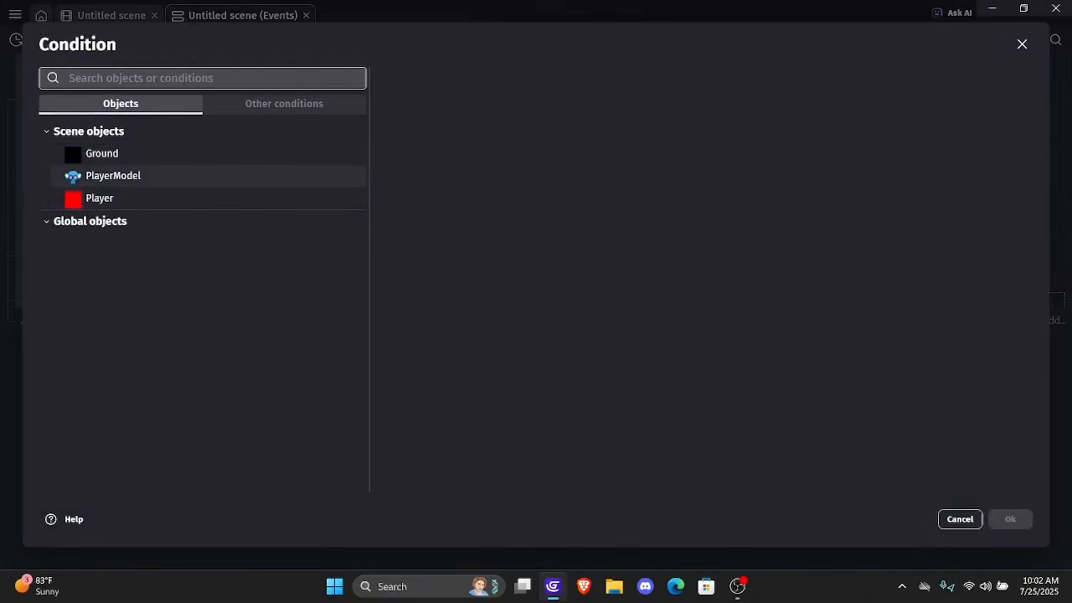
pyautogui.click(99, 198)
pyautogui.write('jump')
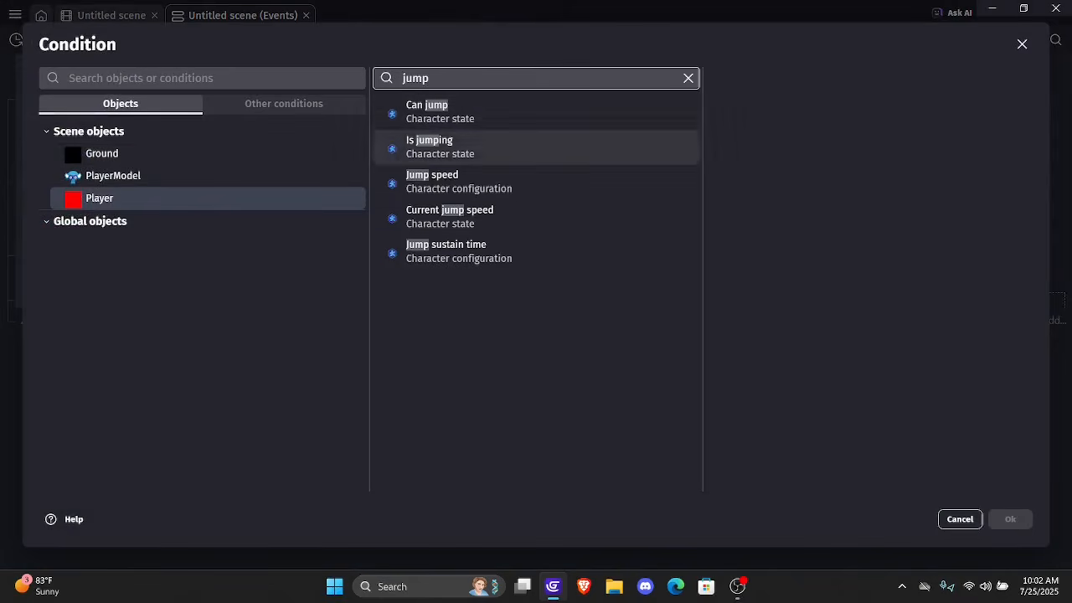
pyautogui.click(486, 147)
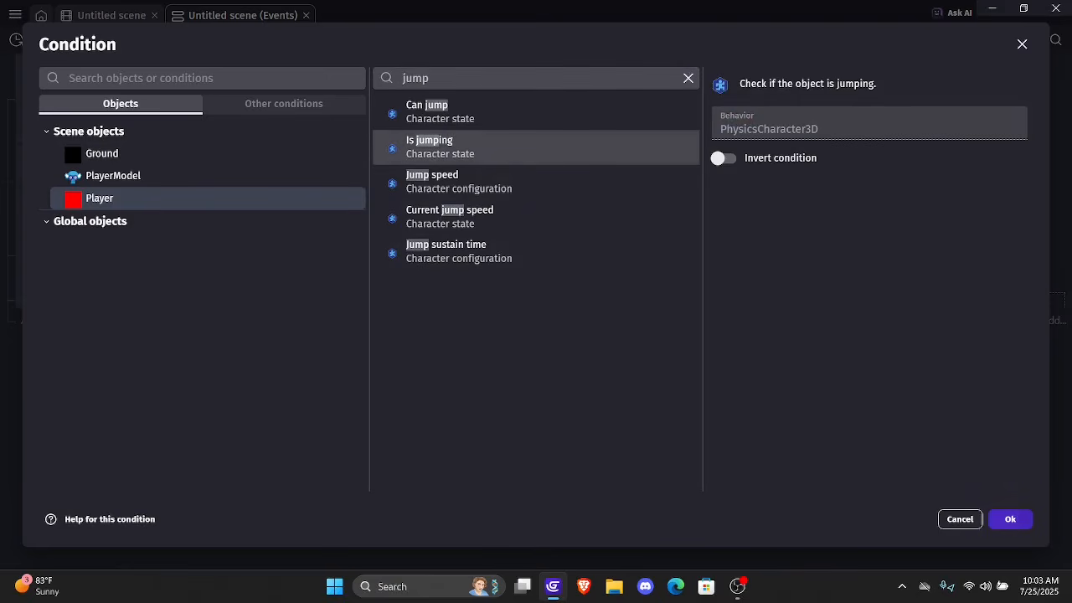
pyautogui.click(1010, 520)
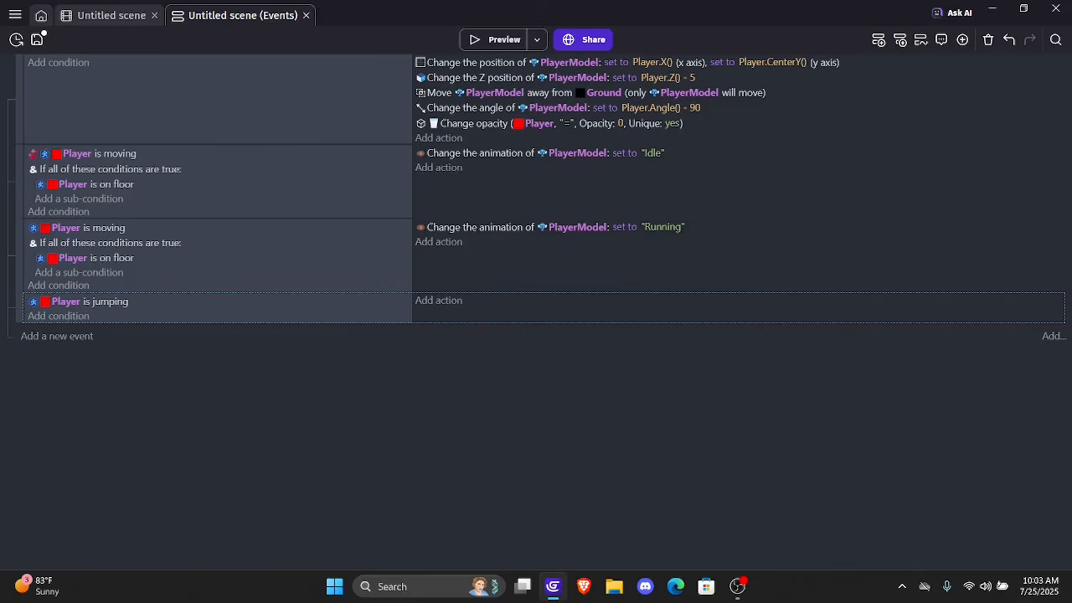
# Add an Animation (by name) action to the jumping event that sets PlayerModel's animation to "Jumping"
pyautogui.click(438, 300)
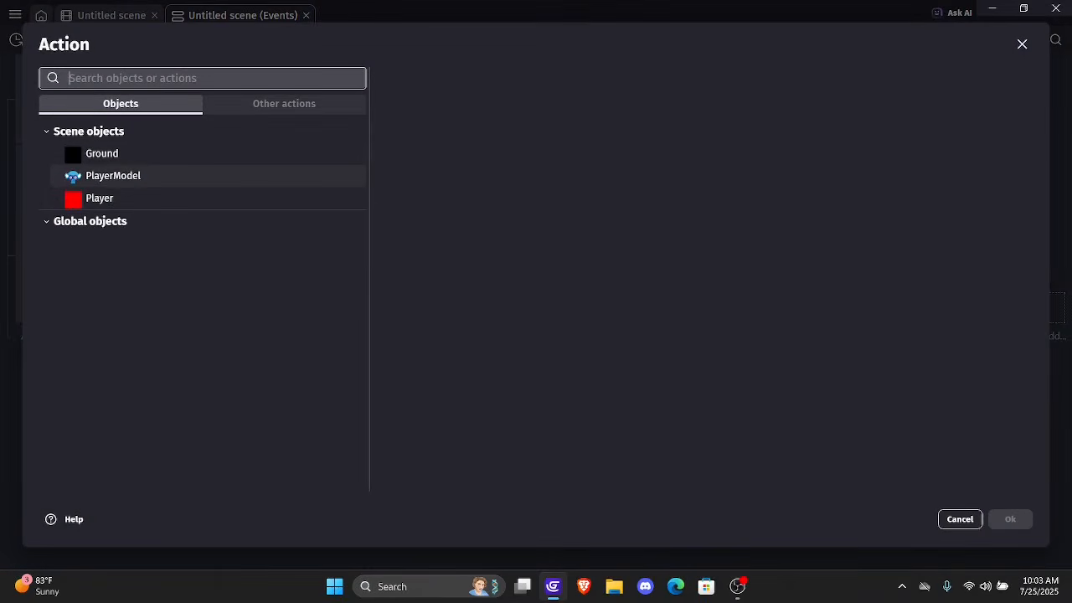
pyautogui.click(113, 176)
pyautogui.write('anima')
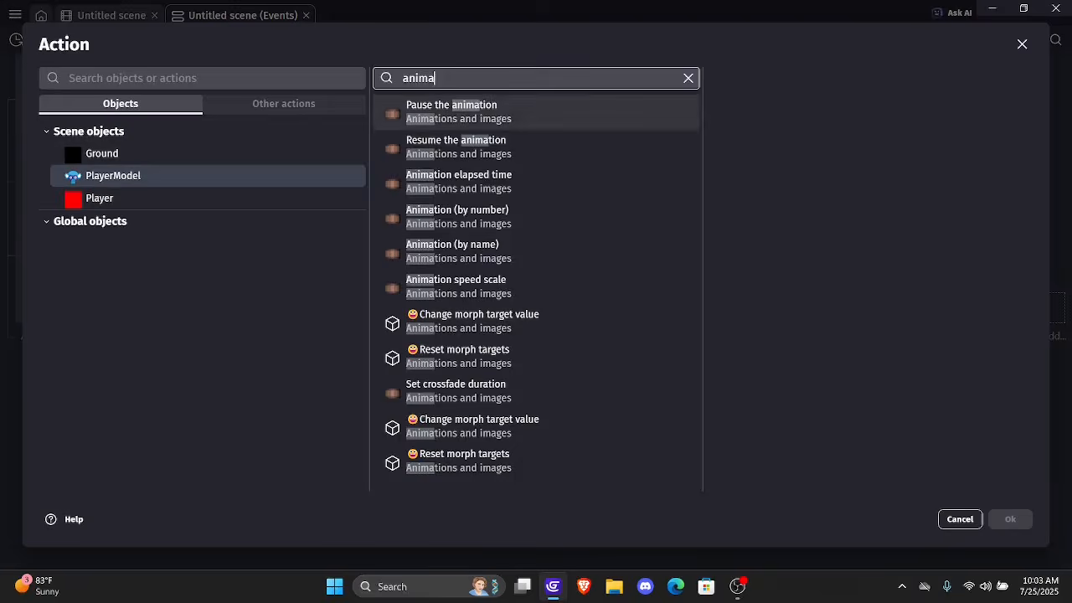
pyautogui.click(452, 251)
pyautogui.click(804, 226)
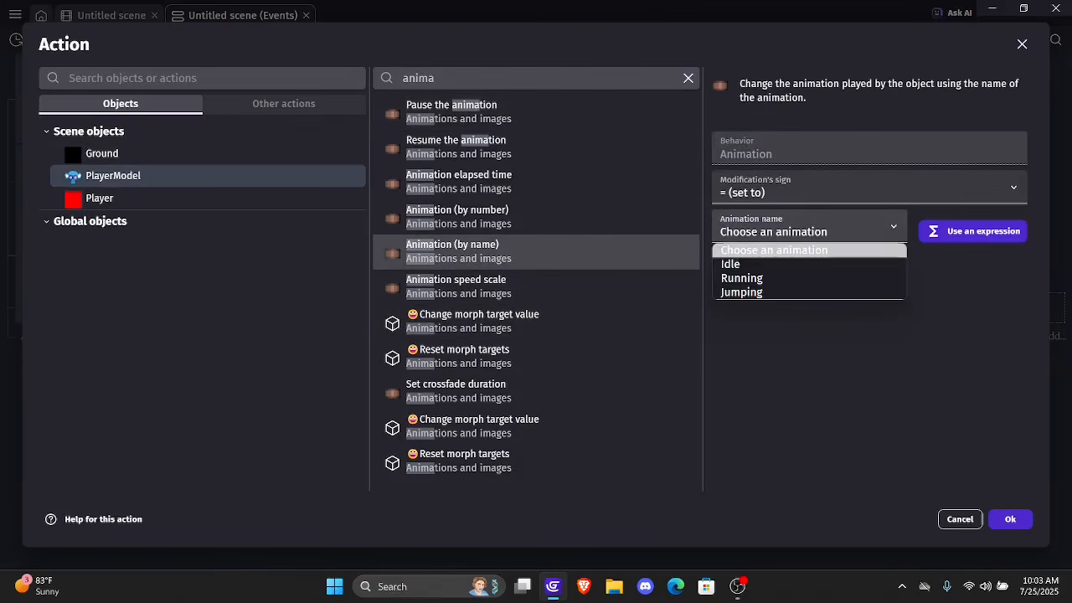
pyautogui.click(742, 293)
pyautogui.click(1010, 519)
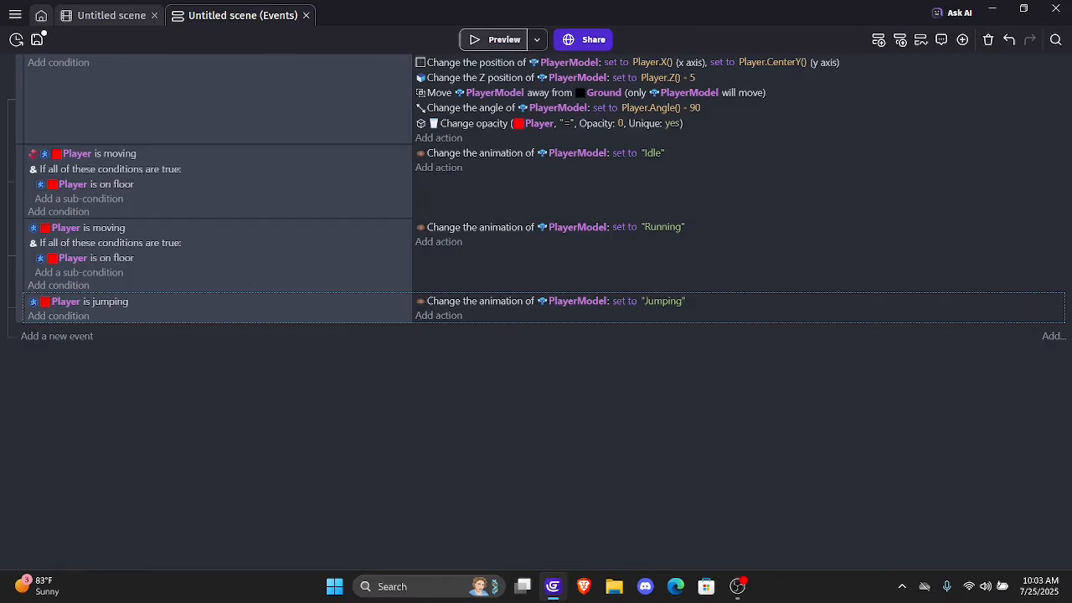
# Preview the game, run and jump several times to check the Jumping animation, and close the preview
pyautogui.click(496, 40)
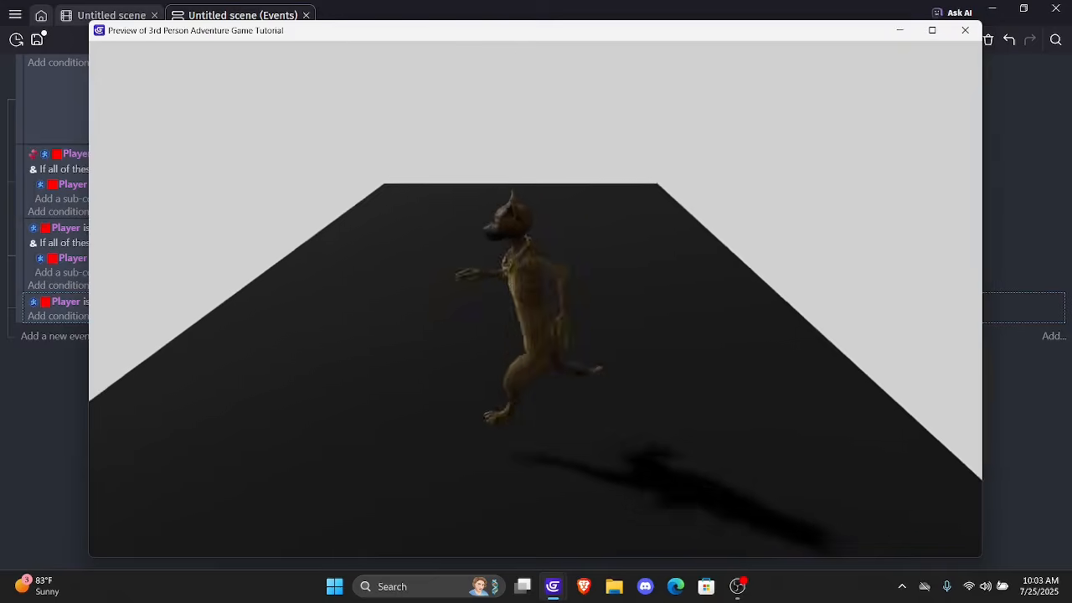
pyautogui.press('Right')
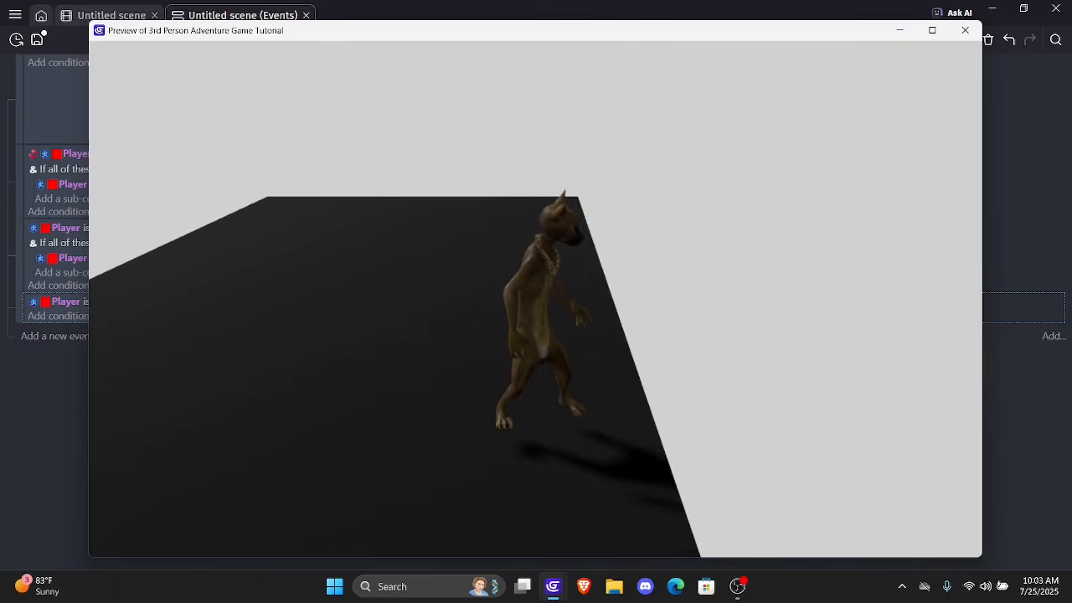
pyautogui.press('space')
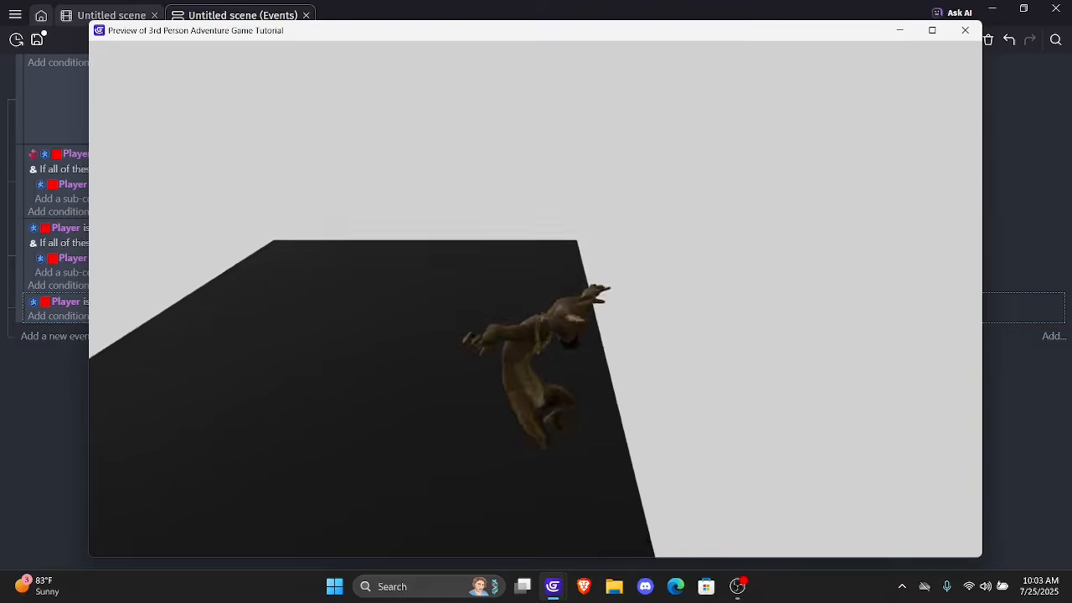
pyautogui.press('space')
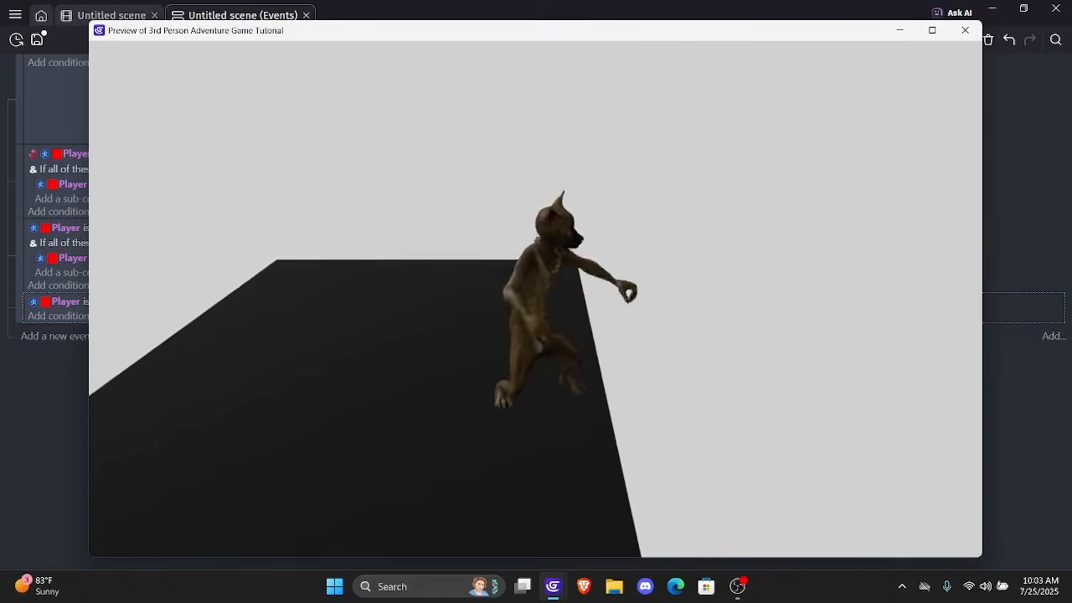
pyautogui.press('space')
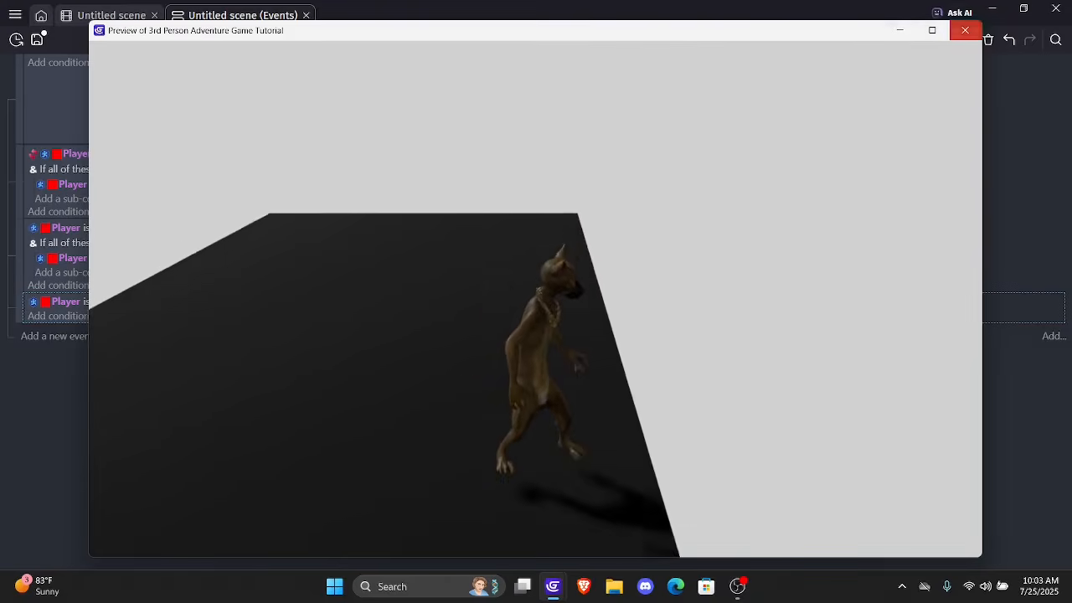
pyautogui.click(965, 30)
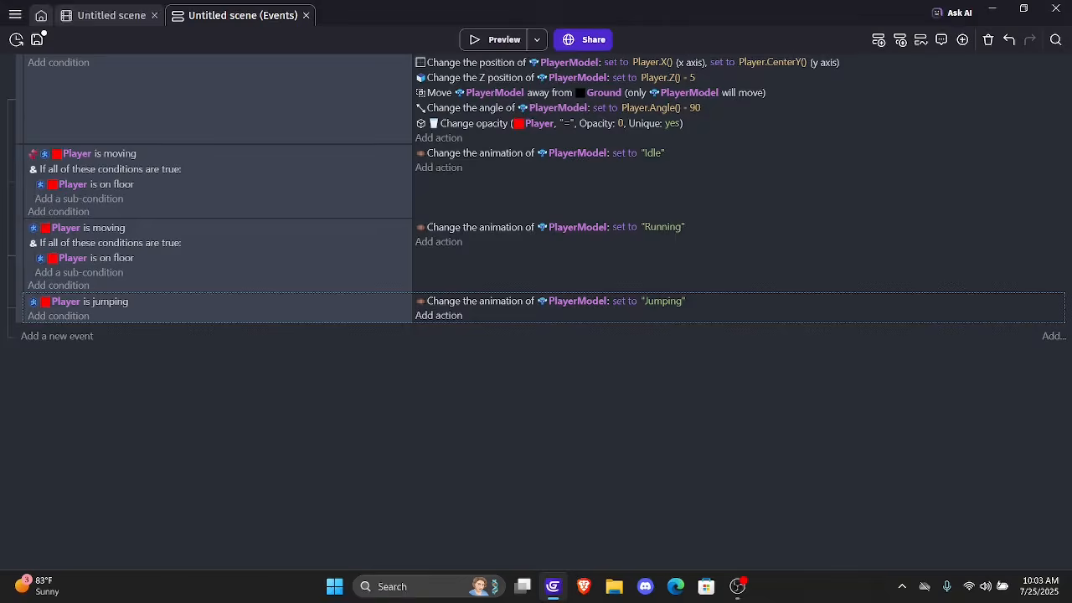
# Add a PlayerModel Animation speed scale action set to 2.5 to the jumping event and place it above the "Jumping" animation action
pyautogui.click(438, 315)
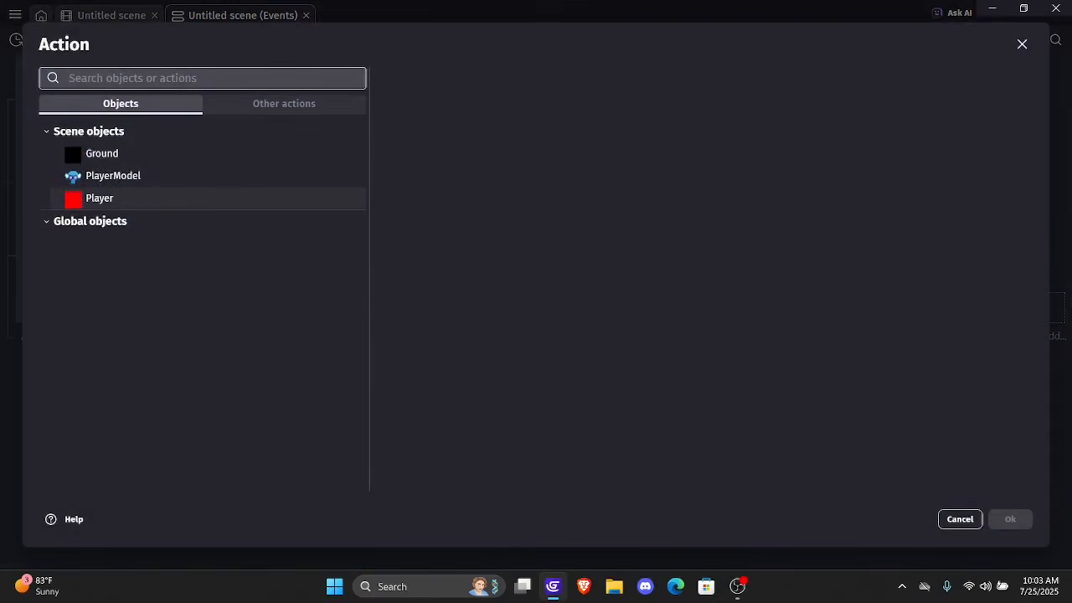
pyautogui.click(113, 176)
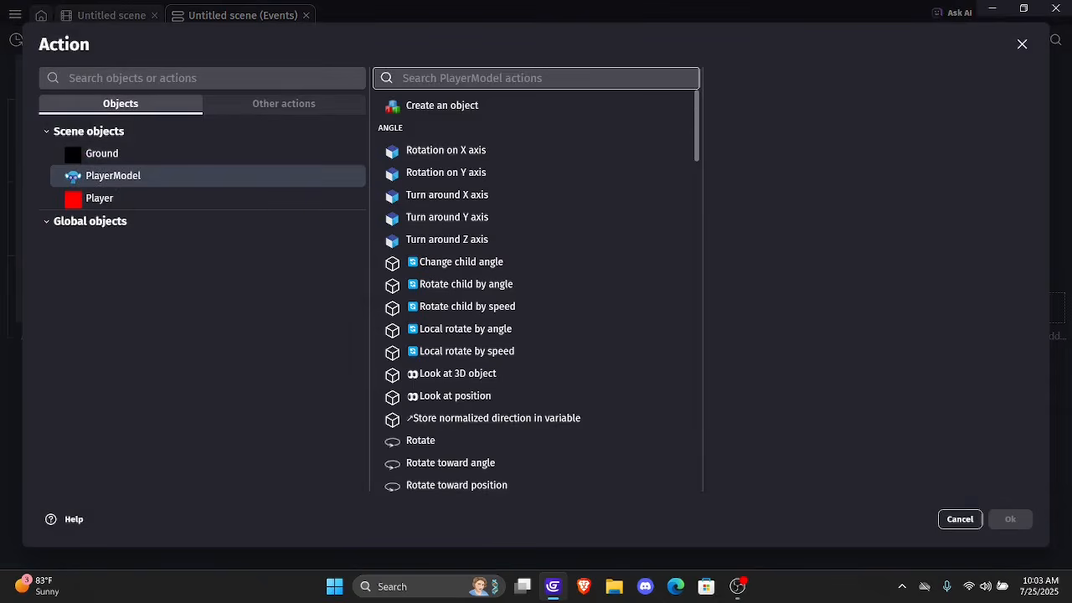
pyautogui.write('anima')
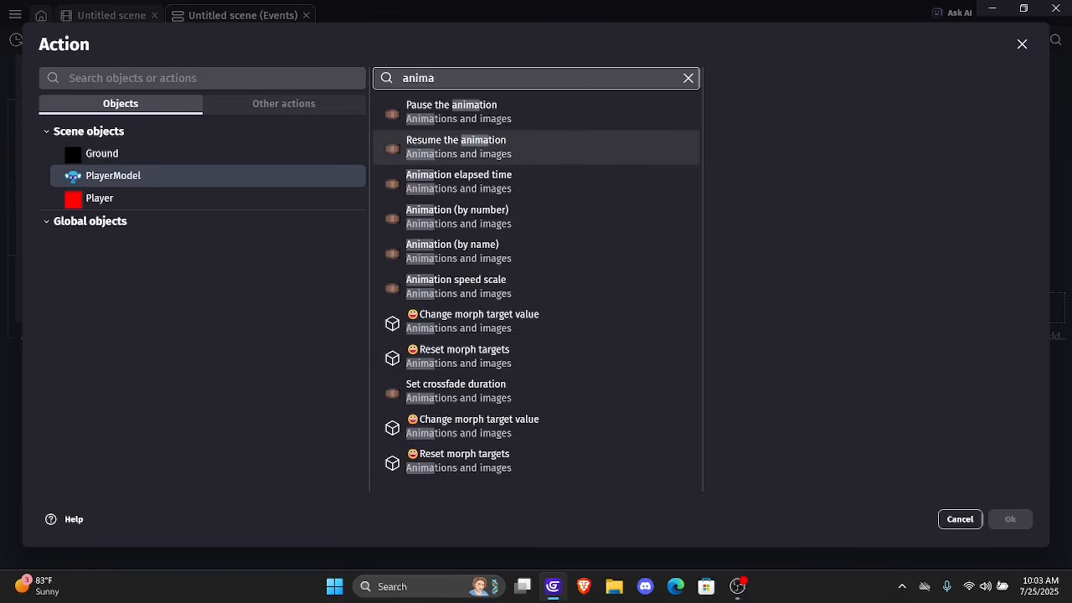
pyautogui.click(511, 287)
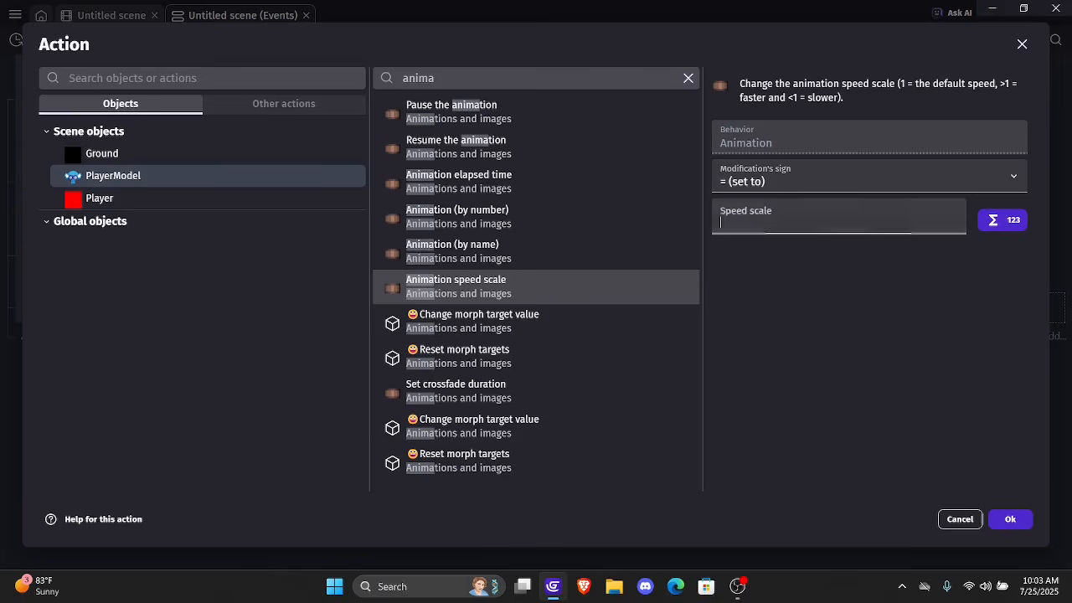
pyautogui.write('2\\')
pyautogui.press('BackSpace')
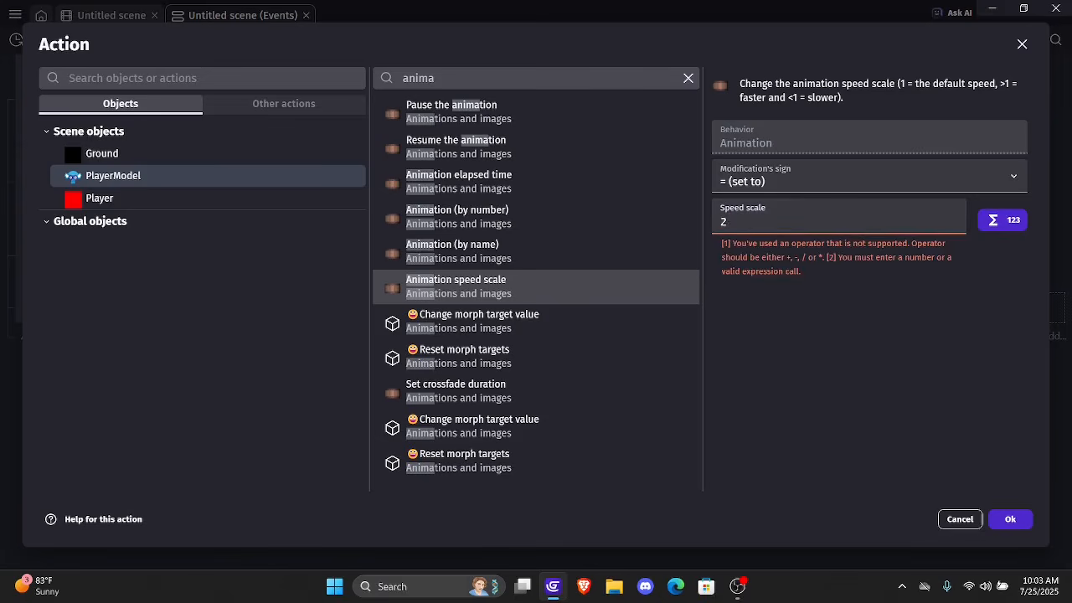
pyautogui.write('.5')
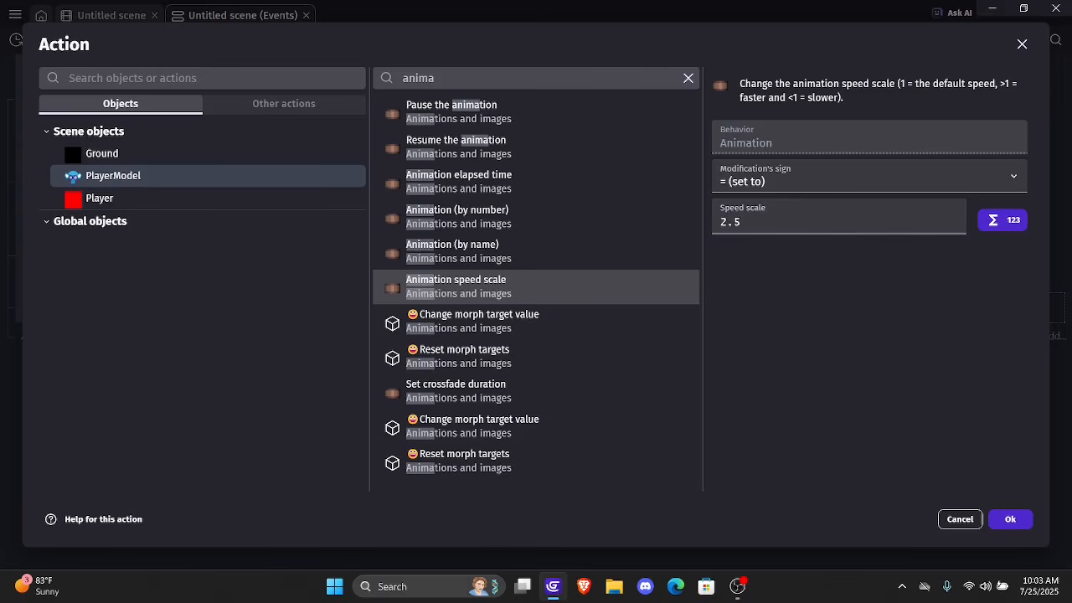
pyautogui.press('Return')
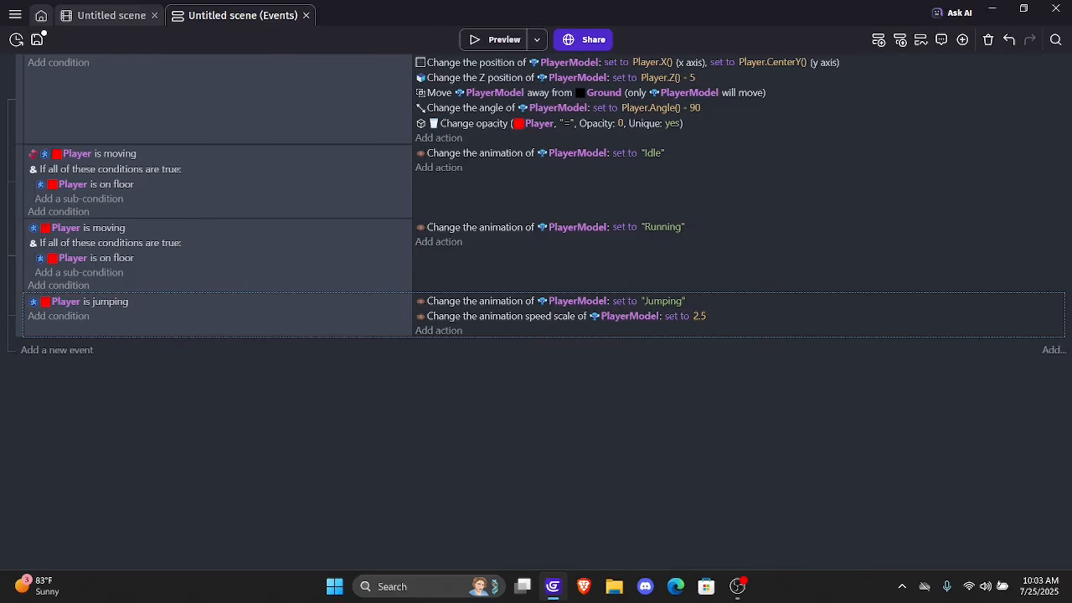
pyautogui.moveTo(630, 317); pyautogui.dragTo(700, 300)
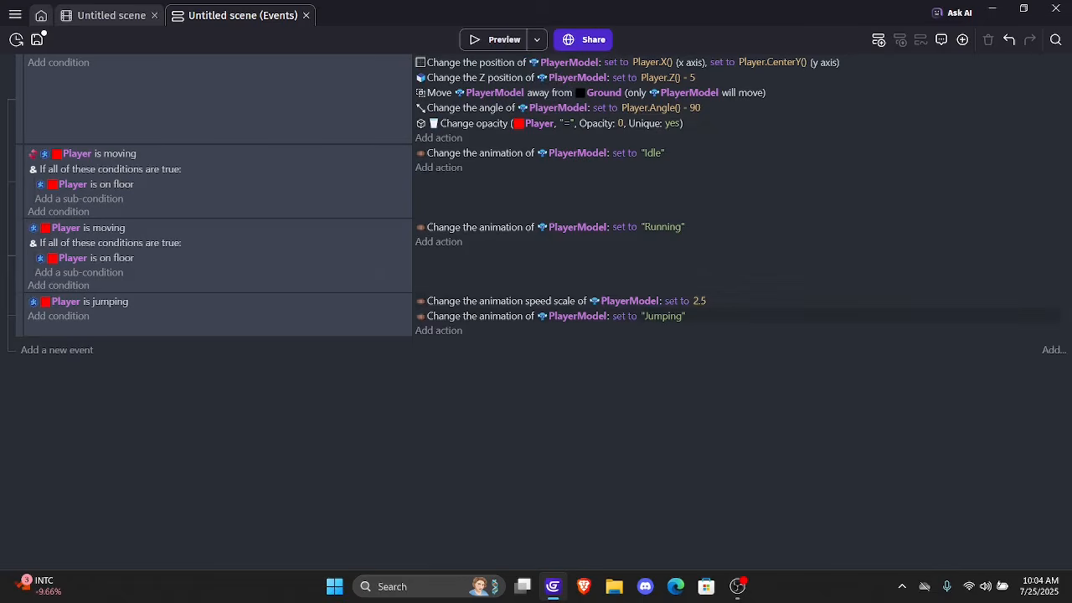
# Preview the game, run and jump in all directions to check the animation speeds, and close the preview
pyautogui.click(500, 39)
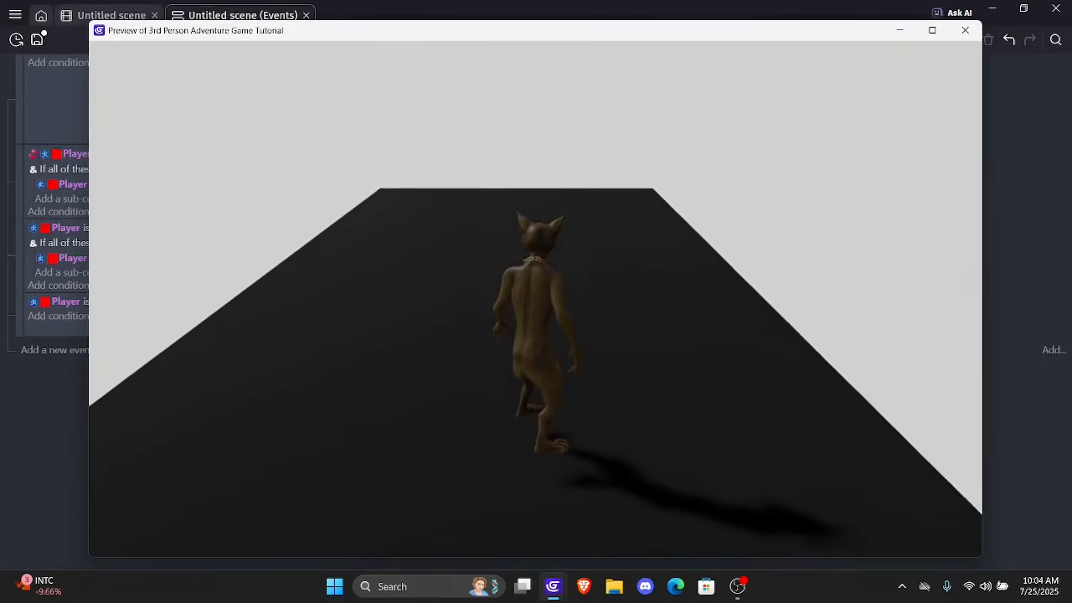
pyautogui.press('a')
pyautogui.press('space')
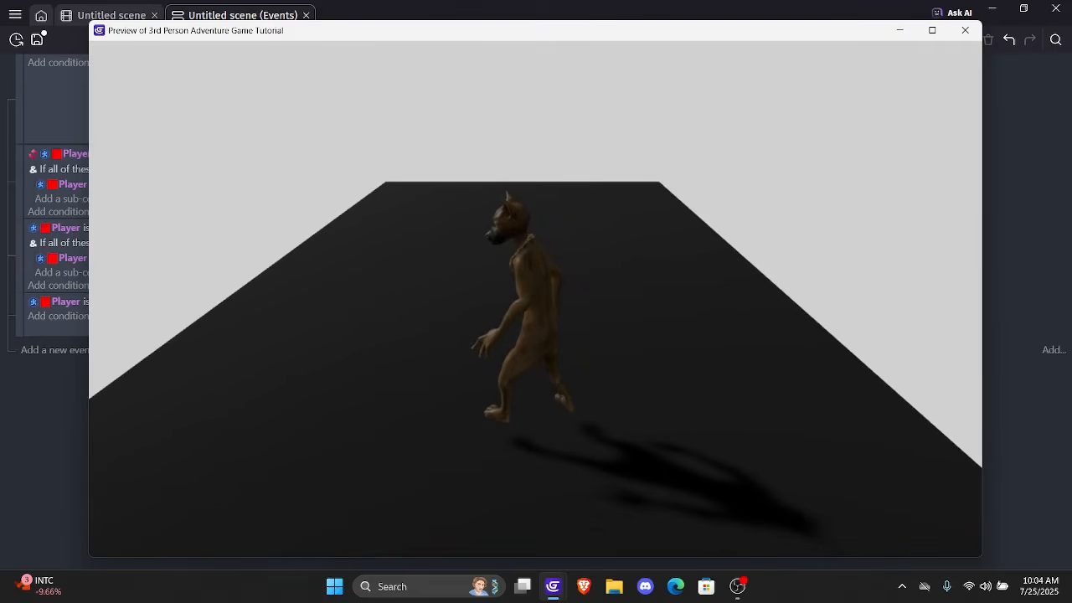
pyautogui.press('w')
pyautogui.press('a')
pyautogui.press('d')
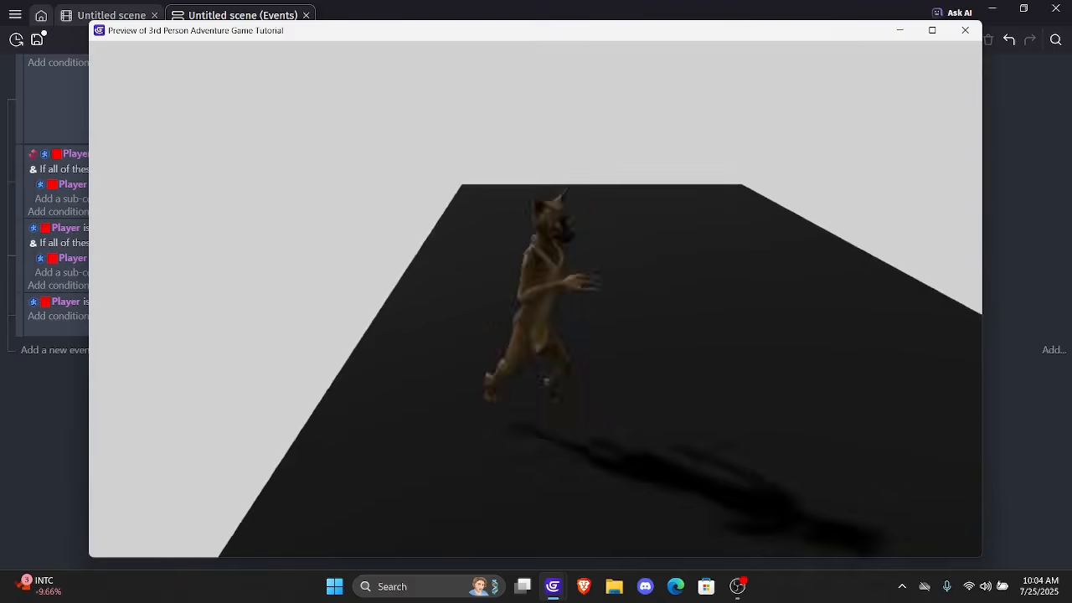
pyautogui.press('a')
pyautogui.press('d')
pyautogui.press('w')
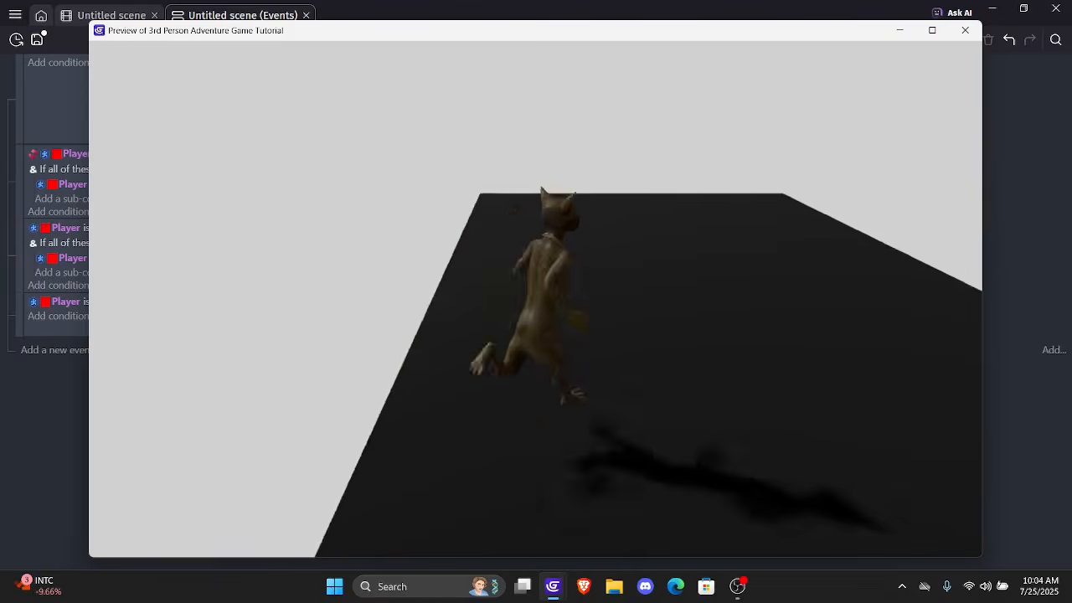
pyautogui.press('a')
pyautogui.press('w')
pyautogui.press('d')
pyautogui.press('s')
pyautogui.press('a')
pyautogui.press('d')
pyautogui.press('s')
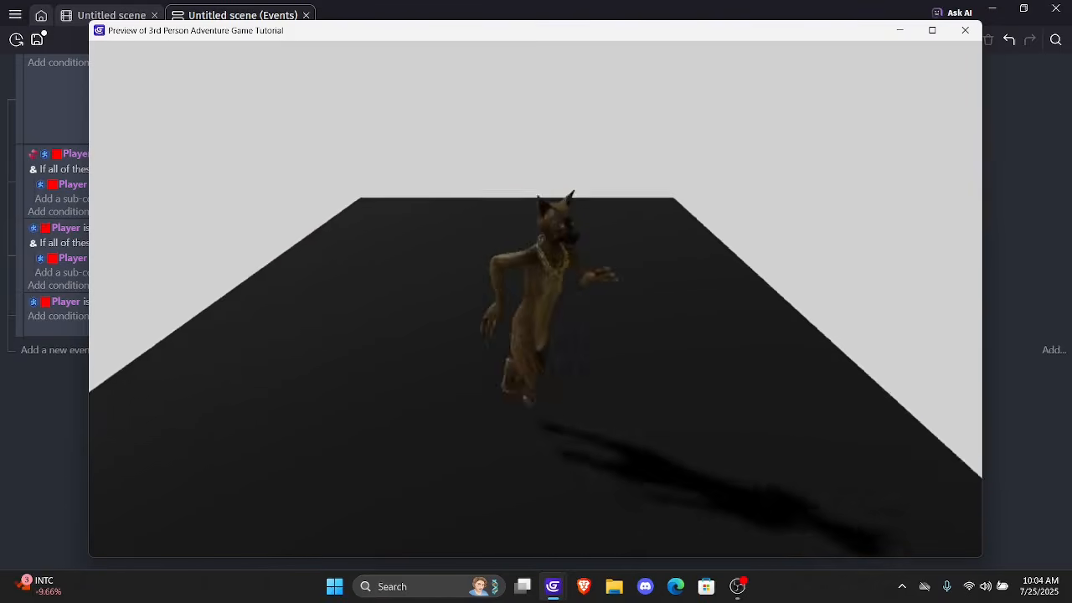
pyautogui.press('a')
pyautogui.press('w')
pyautogui.press('s')
pyautogui.press('w')
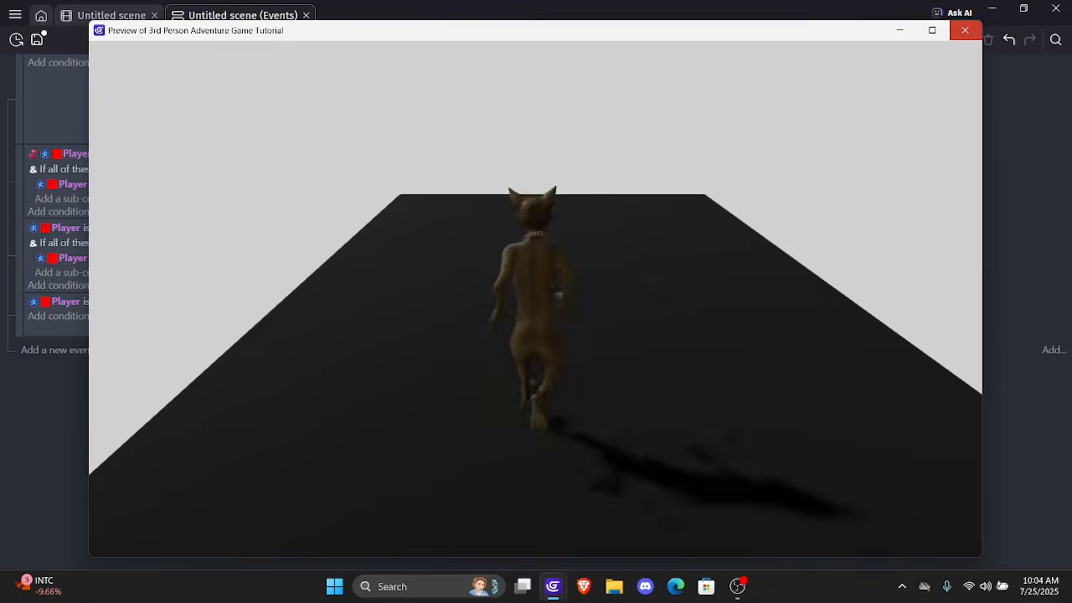
pyautogui.click(965, 30)
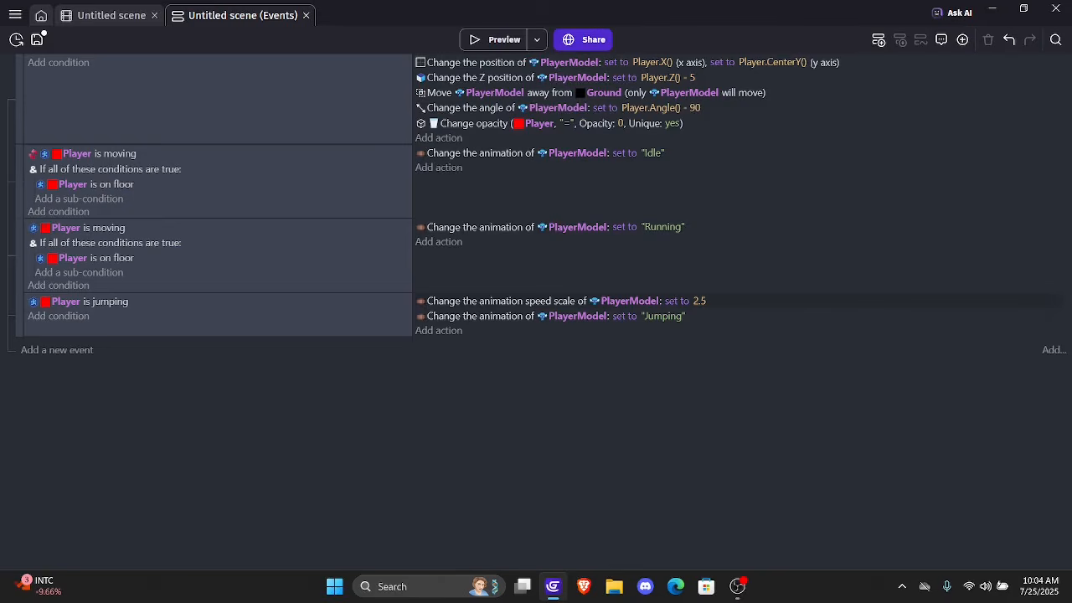
# Copy the jumping event's animation speed scale action into the Running and Idle events, placing it above each event's animation action
pyautogui.click(737, 301)
pyautogui.doubleClick(737, 301)
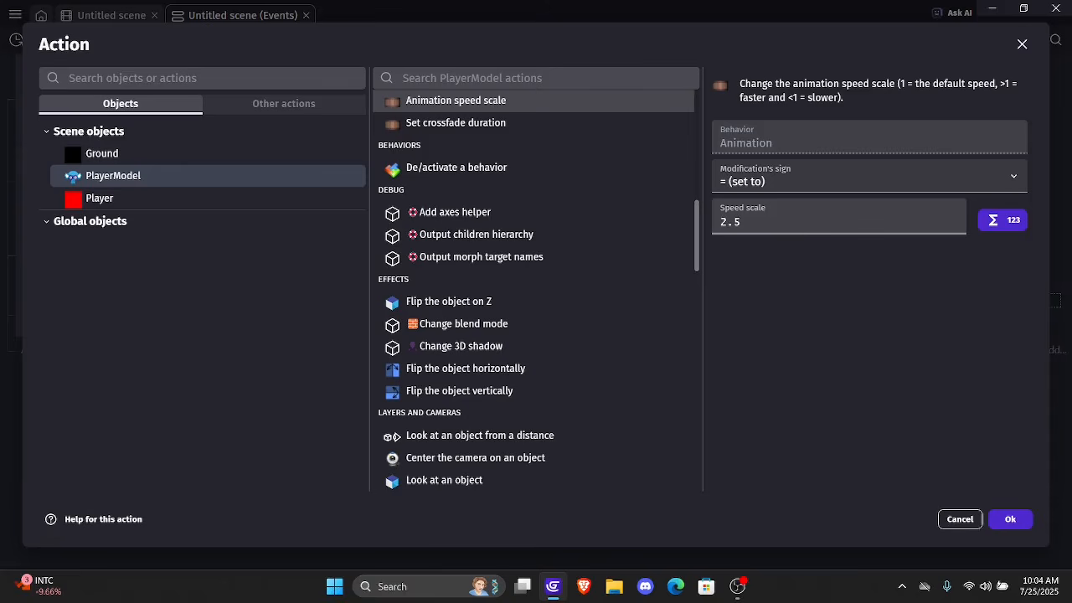
pyautogui.click(1010, 519)
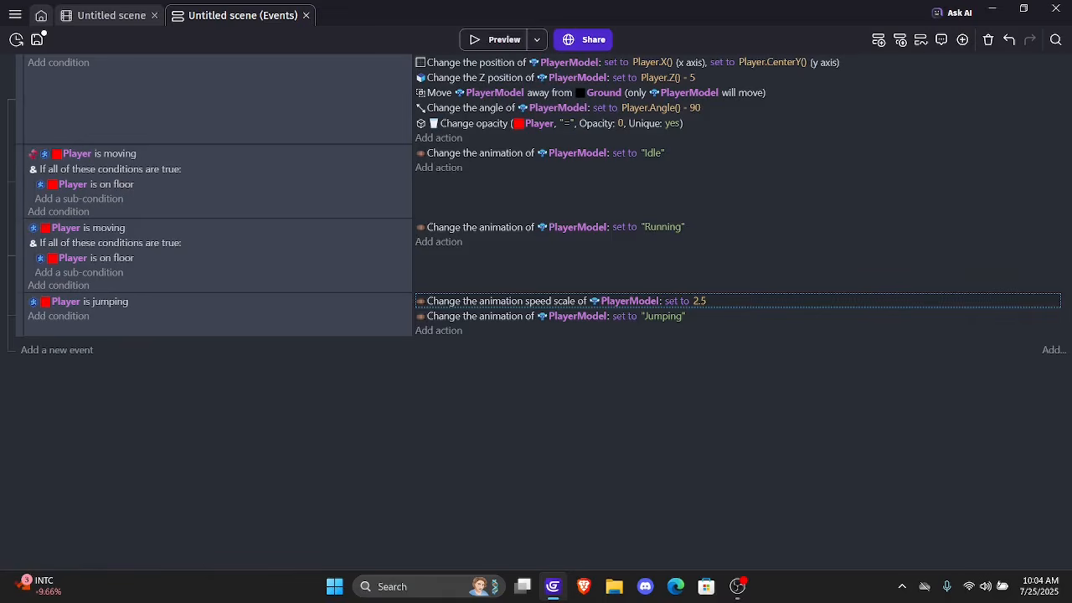
pyautogui.rightClick(733, 303)
pyautogui.click(758, 313)
pyautogui.click(553, 262)
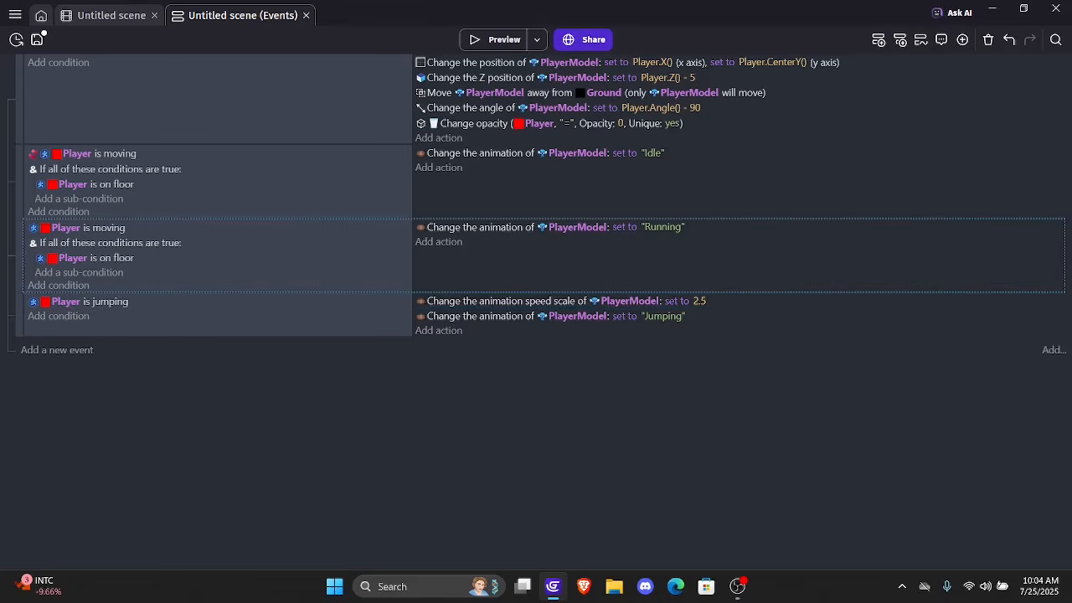
pyautogui.click(503, 243)
pyautogui.click(503, 168)
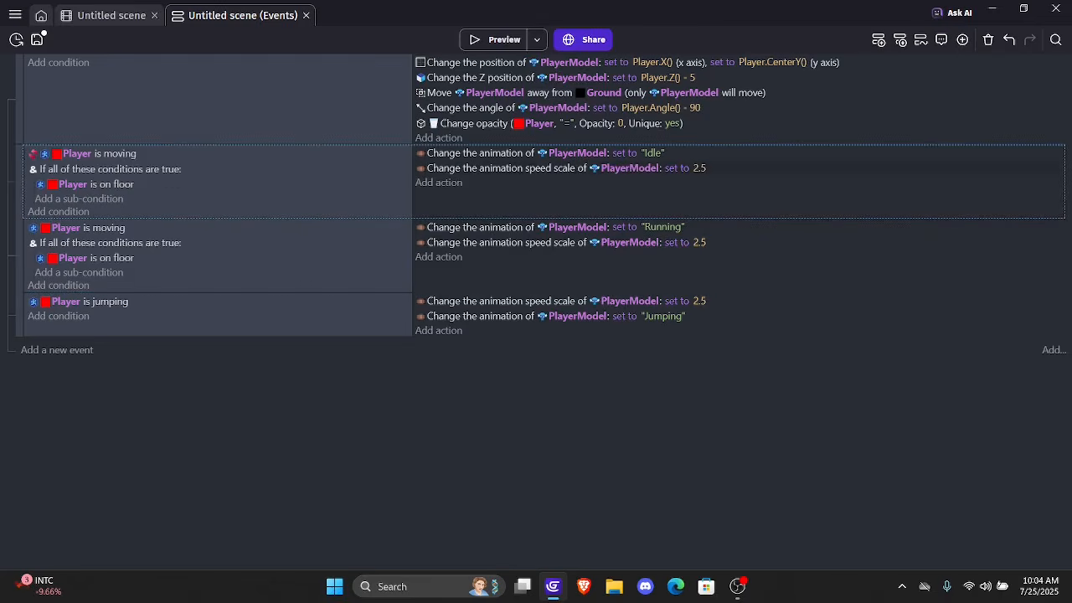
pyautogui.moveTo(587, 242); pyautogui.dragTo(628, 228)
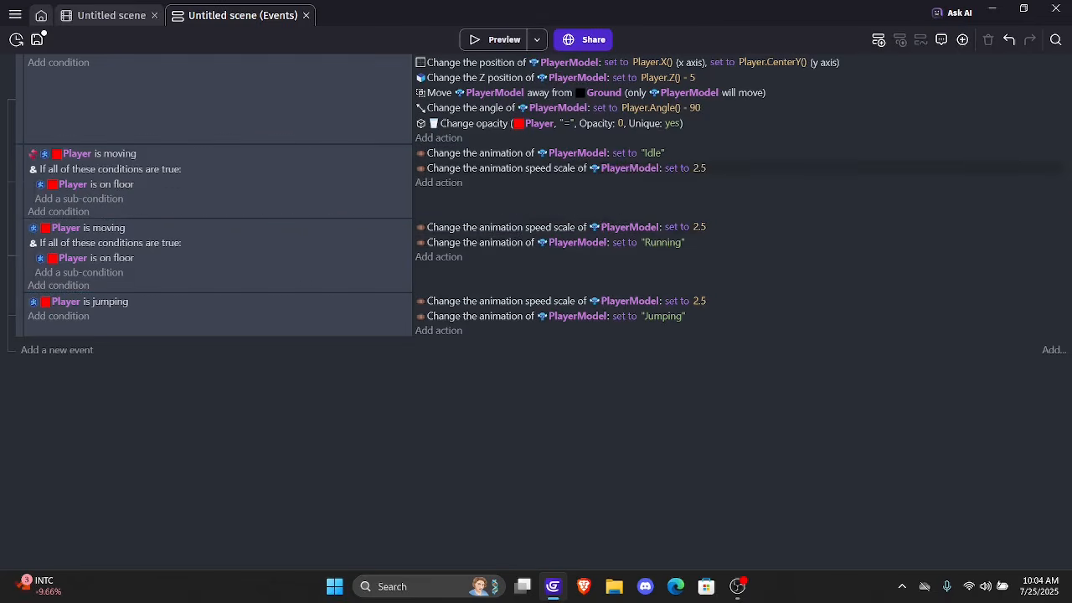
pyautogui.moveTo(654, 167); pyautogui.dragTo(721, 149)
# Set PlayerModel's animation speed scale to 1 in both the Idle and Running events
pyautogui.click(700, 153)
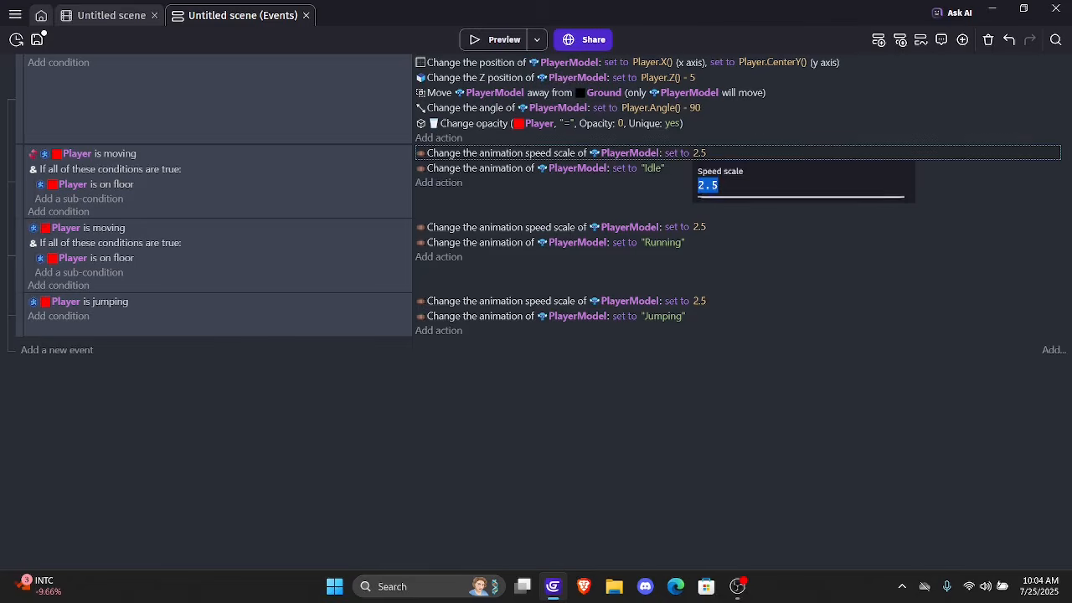
pyautogui.write('1')
pyautogui.press('Return')
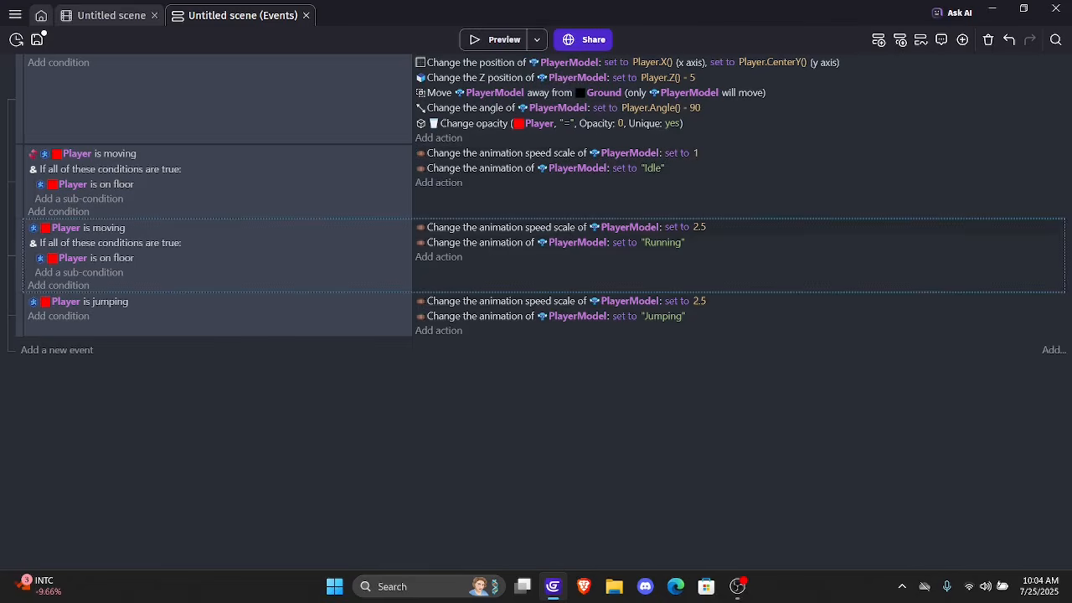
pyautogui.click(699, 226)
pyautogui.write('1')
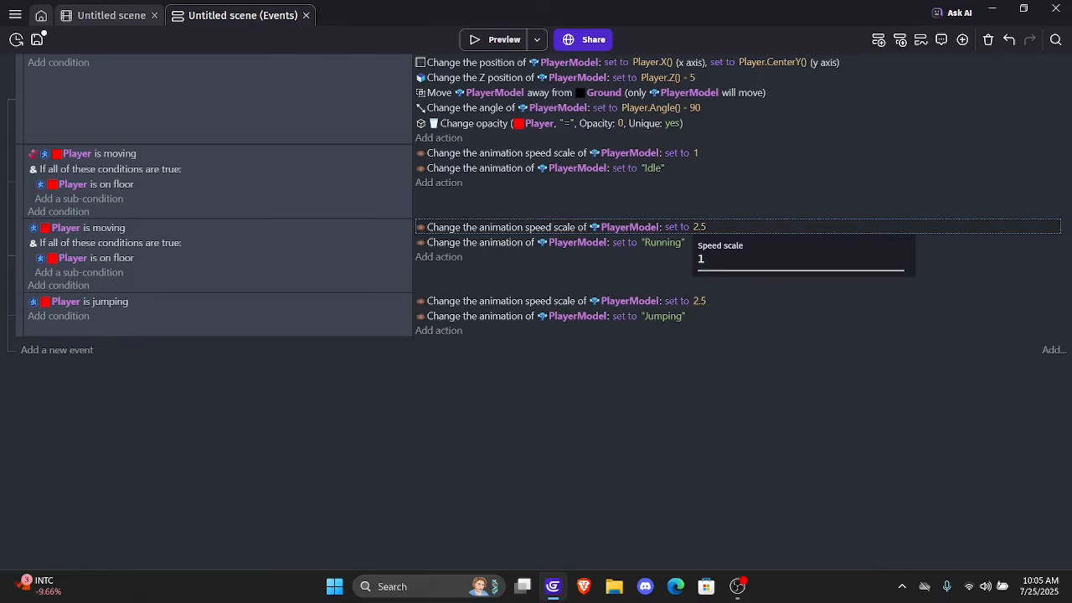
pyautogui.press('Return')
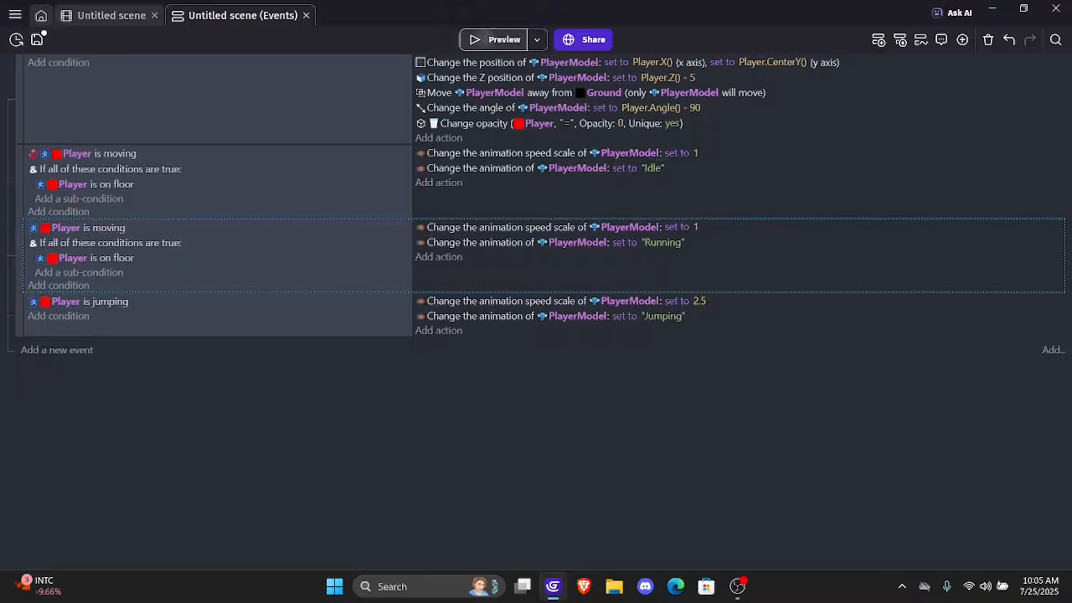
# Preview the game, jump repeatedly and run around to compare the Jumping speed with Idle and Running, and close the preview
pyautogui.click(501, 39)
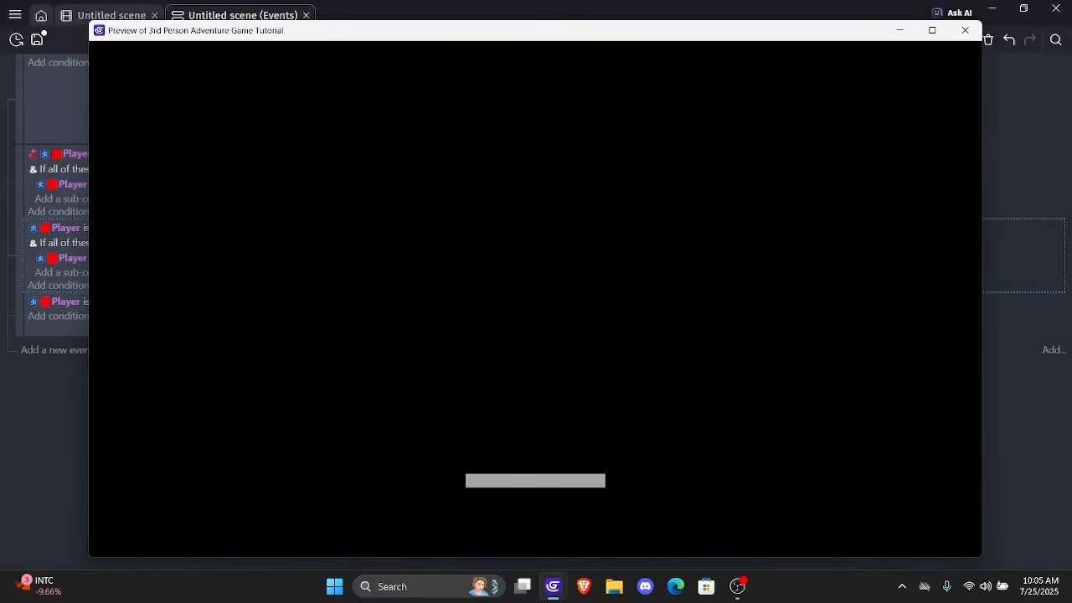
pyautogui.press('space')
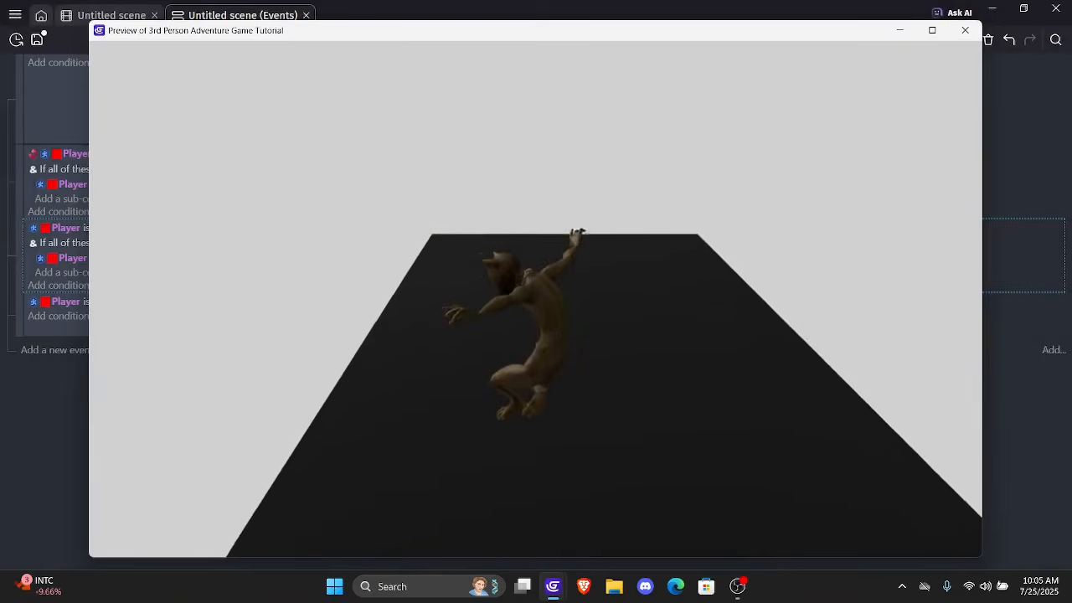
pyautogui.press('space')
pyautogui.press('space')
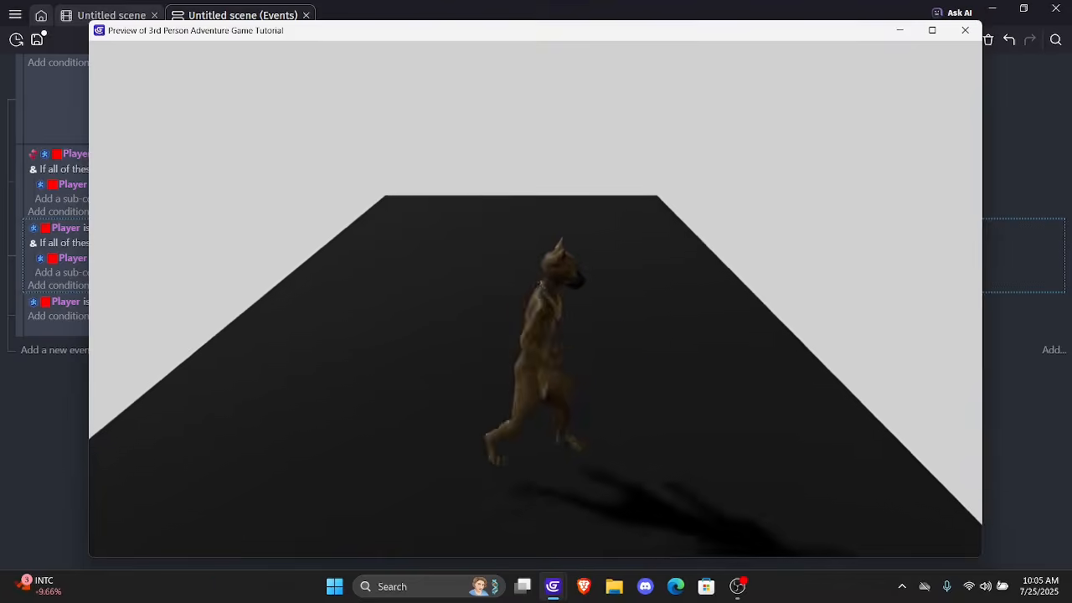
pyautogui.press('space')
pyautogui.press('d')
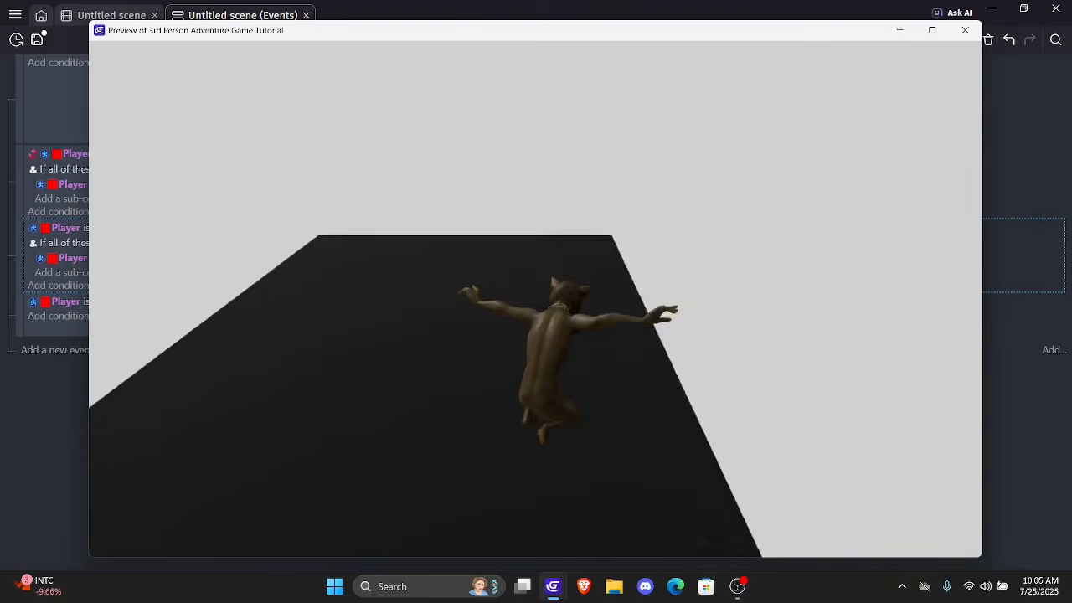
pyautogui.press('a')
pyautogui.press('d')
pyautogui.press('a')
pyautogui.press('s')
pyautogui.press('d')
pyautogui.press('w')
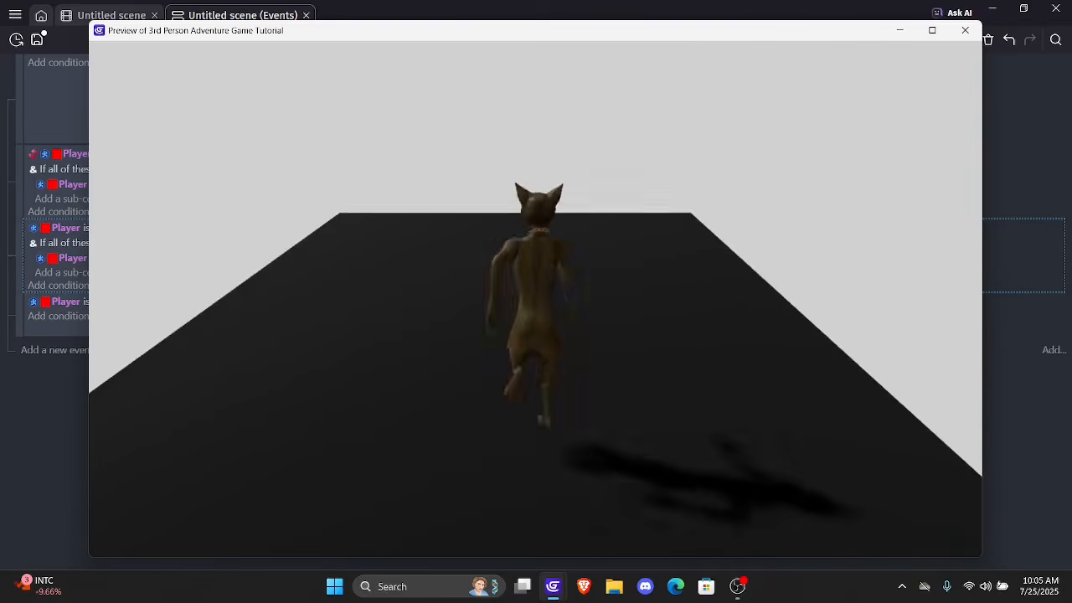
pyautogui.press('a')
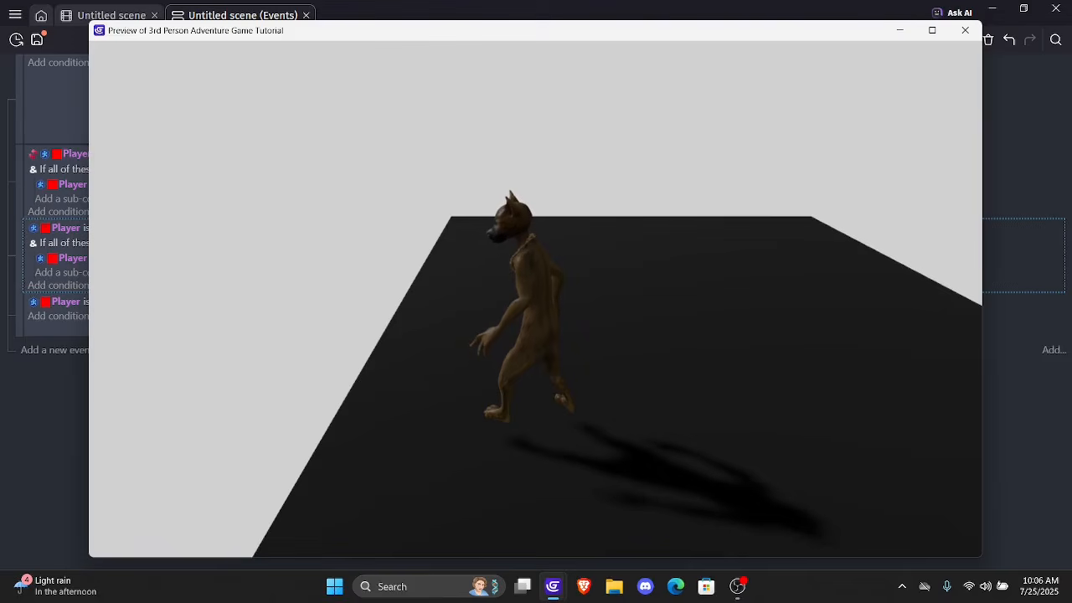
pyautogui.moveTo(1024, 7)
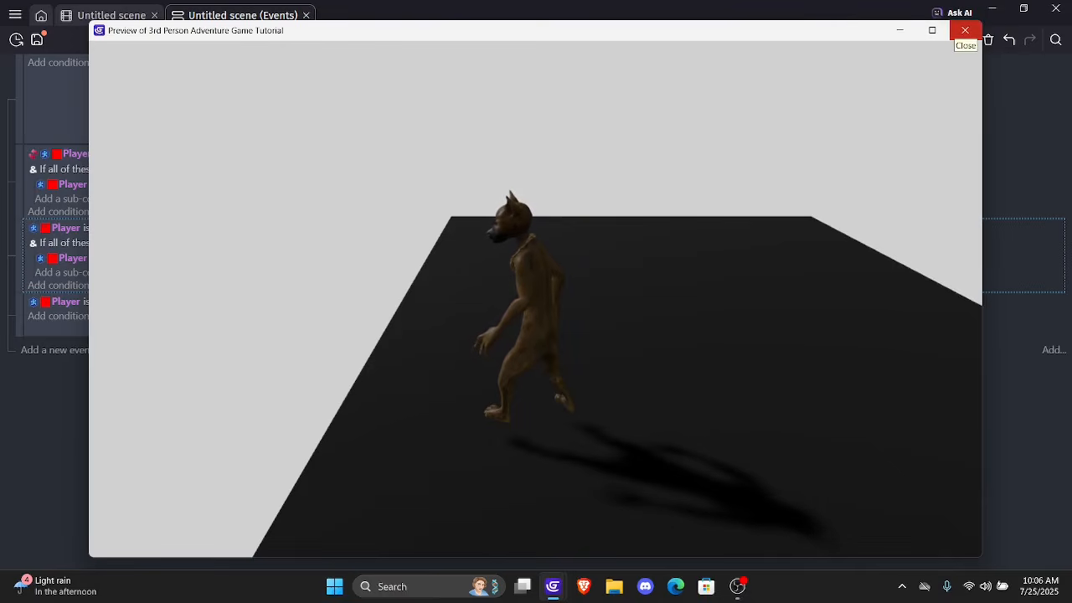
pyautogui.click(965, 30)
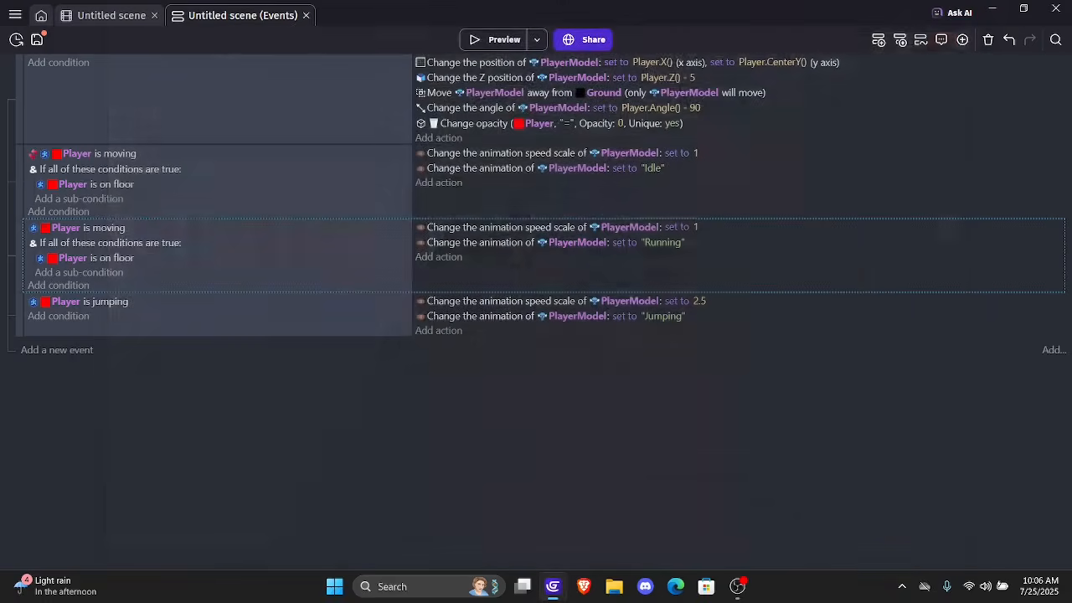